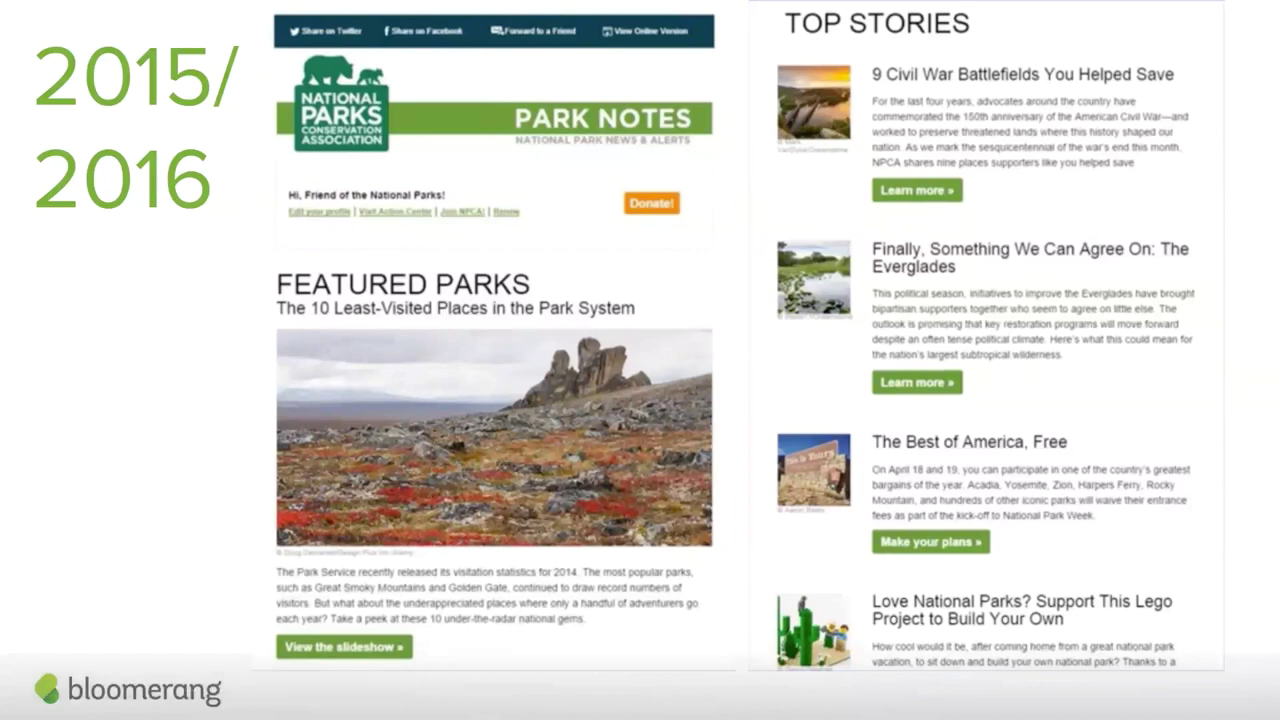
Advance past the newsletter example slide in the presentation.
{"action": "key", "text": "Right"}
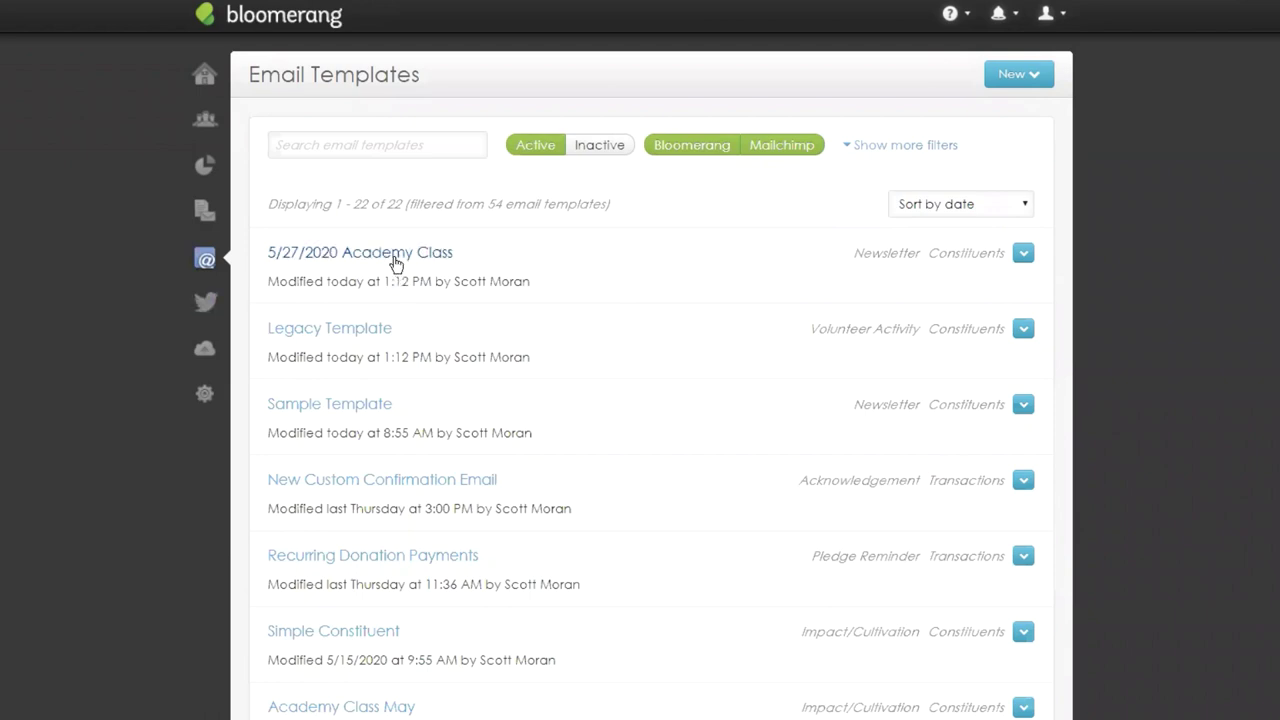
Open the 5/27/2020 Academy Class template in the Edit Email designer.
{"action": "left_click", "coordinate": [450, 252]}
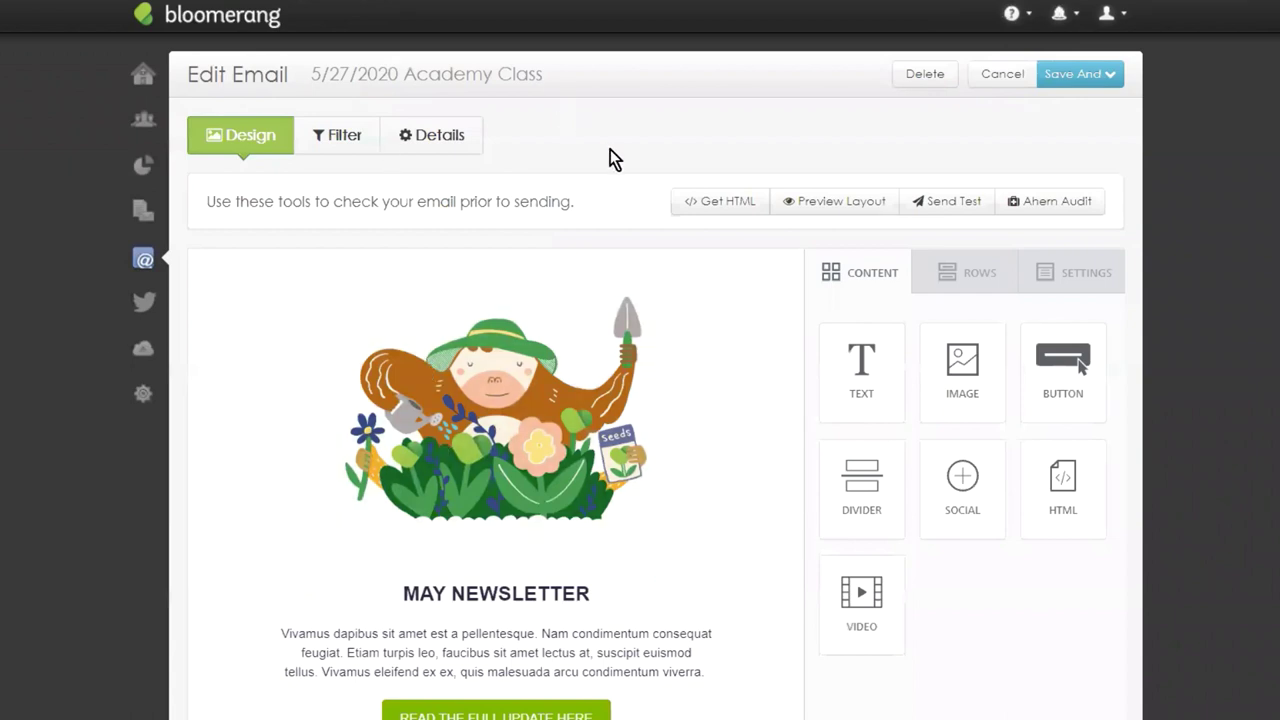
Scroll through the May newsletter down to the gardener illustration and READ THE FULL UPDATE HERE button.
{"action": "scroll", "coordinate": [1221, 204], "scroll_direction": "down", "scroll_amount": 3}
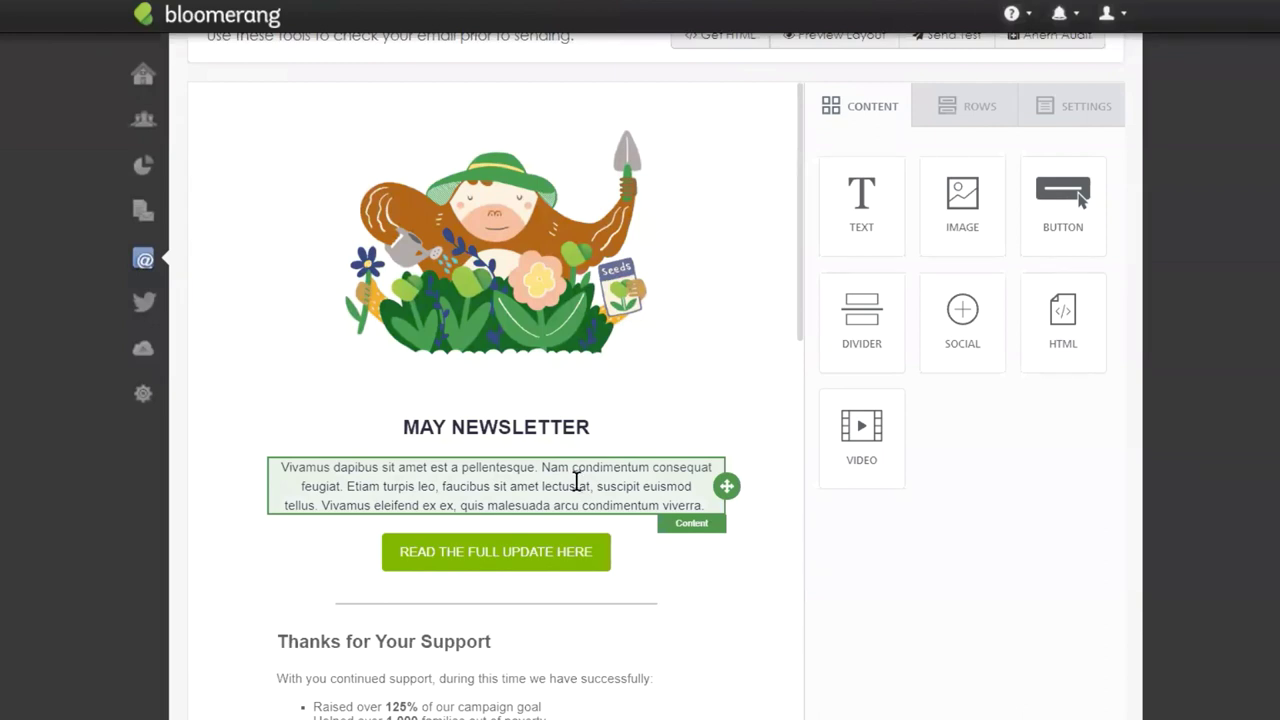
{"action": "scroll", "coordinate": [650, 216], "scroll_direction": "down", "scroll_amount": 2}
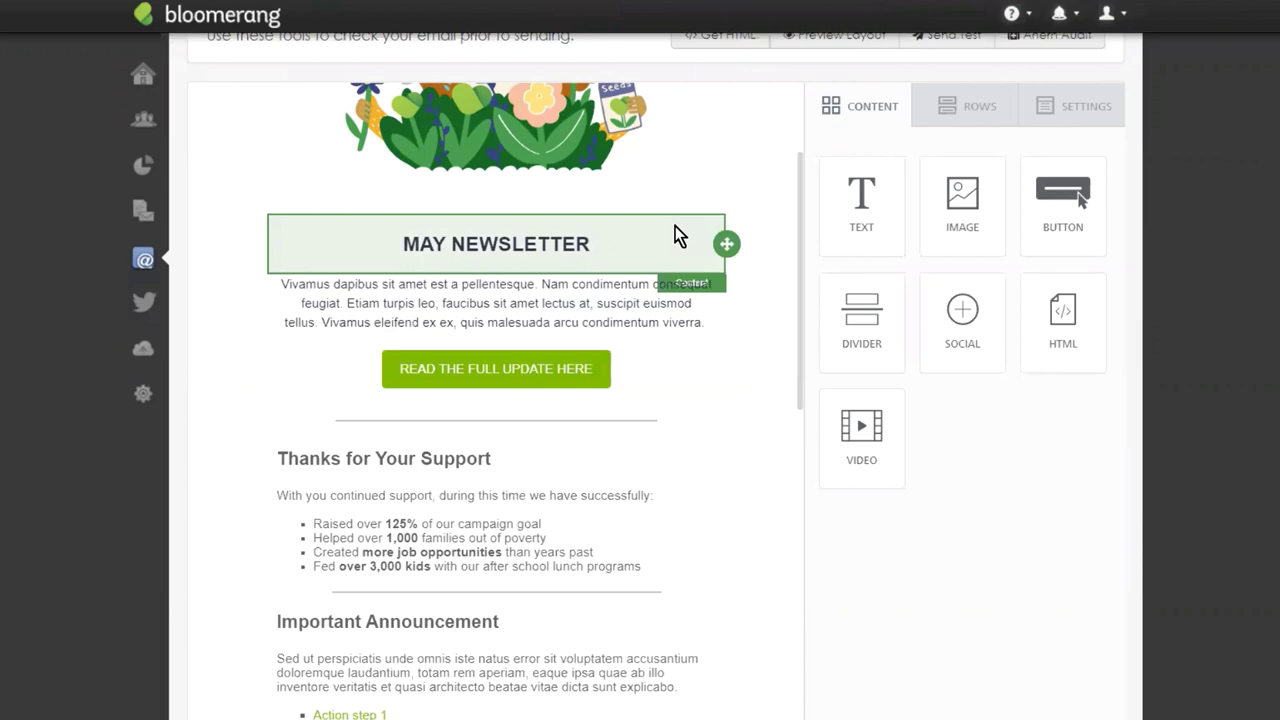
{"action": "scroll", "coordinate": [571, 323], "scroll_direction": "down", "scroll_amount": 2}
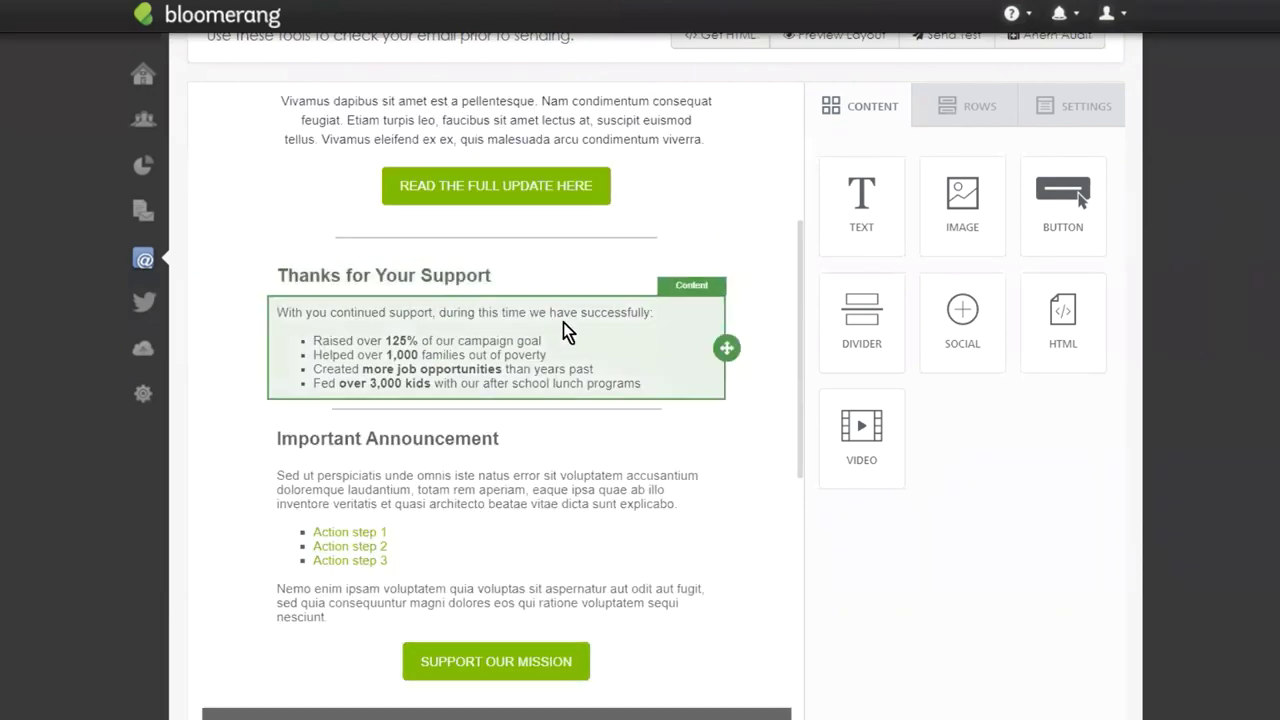
{"action": "scroll", "coordinate": [610, 240], "scroll_direction": "up", "scroll_amount": 4}
{"action": "scroll", "coordinate": [650, 215], "scroll_direction": "down", "scroll_amount": 3}
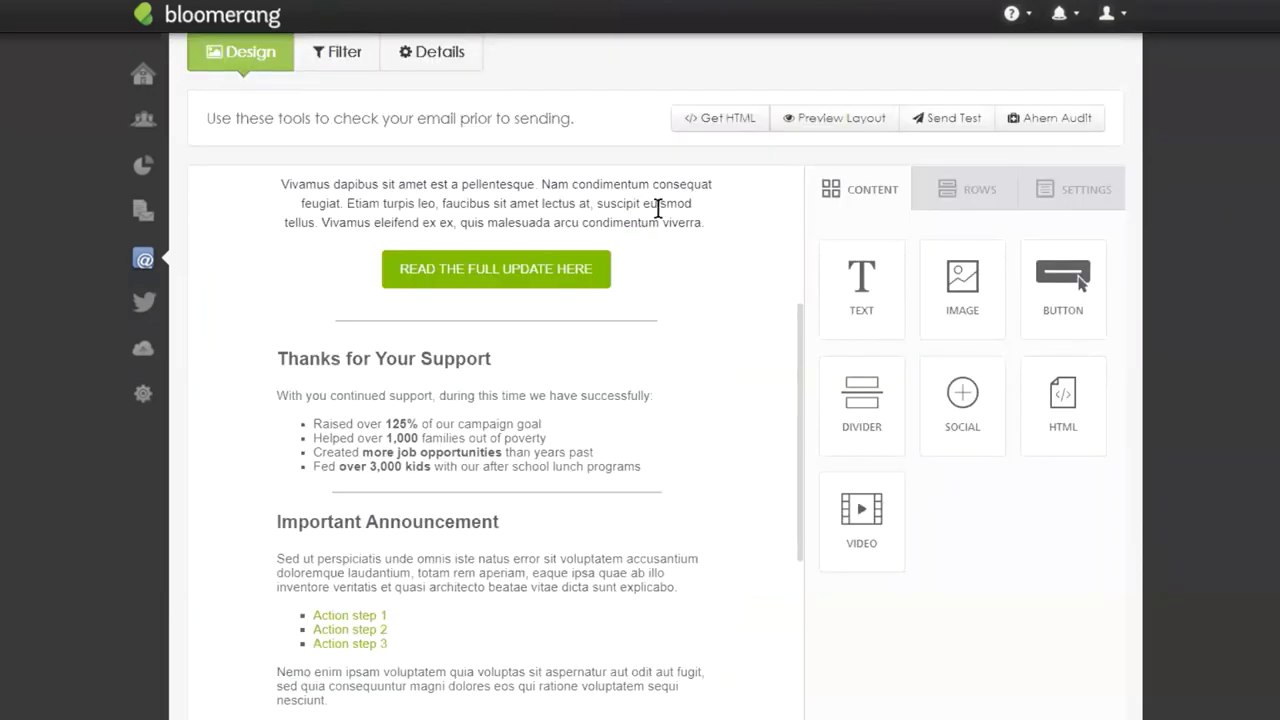
{"action": "scroll", "coordinate": [708, 210], "scroll_direction": "up", "scroll_amount": 2}
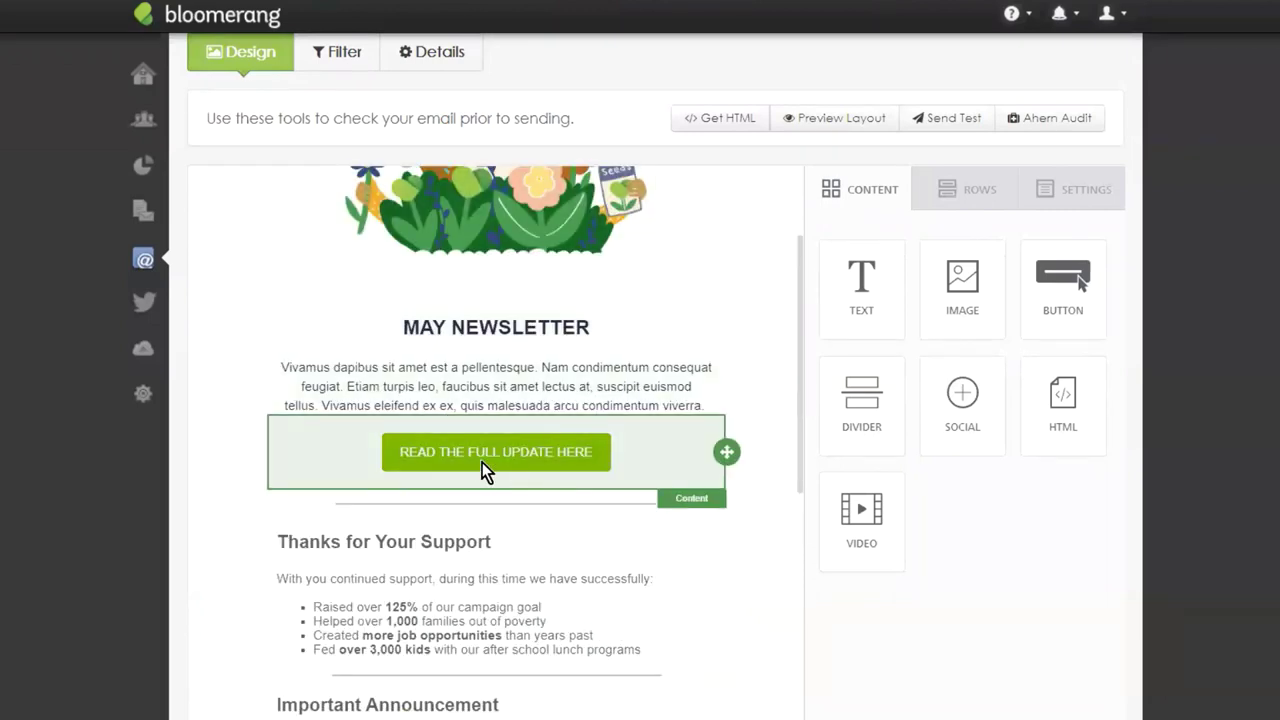
{"action": "scroll", "coordinate": [605, 325], "scroll_direction": "down", "scroll_amount": 2}
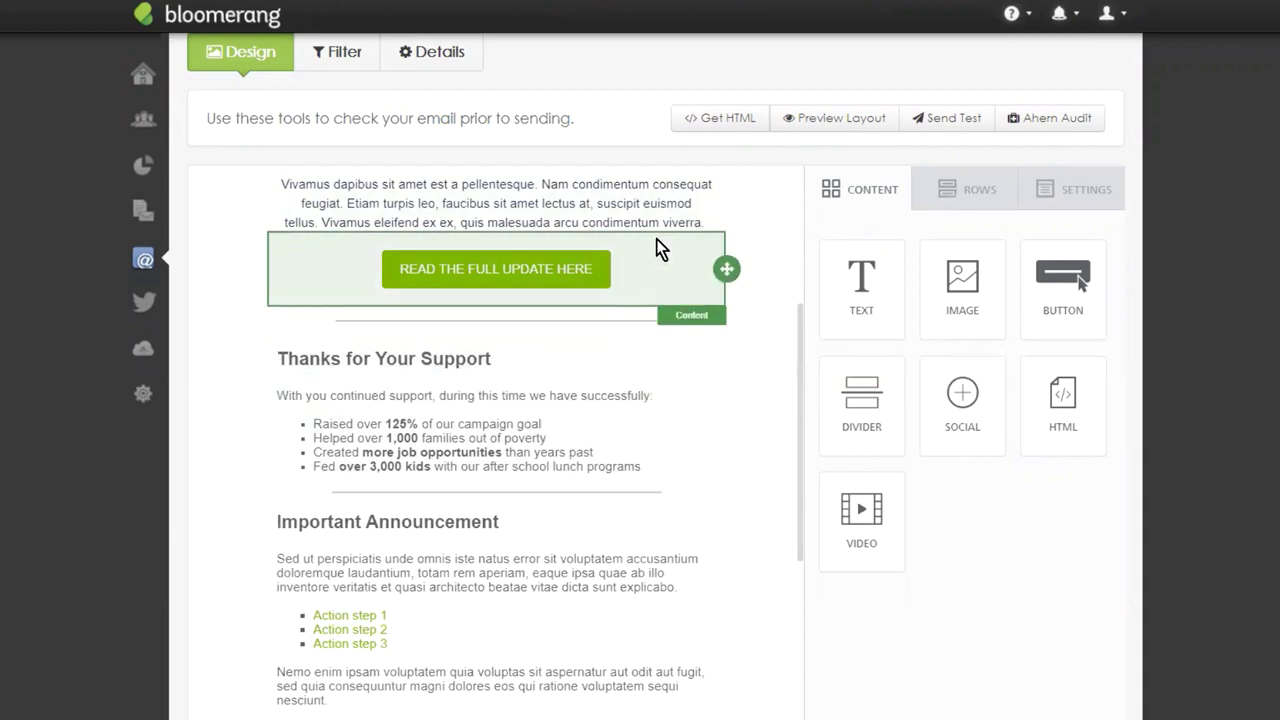
{"action": "scroll", "coordinate": [656, 239], "scroll_direction": "down", "scroll_amount": 4}
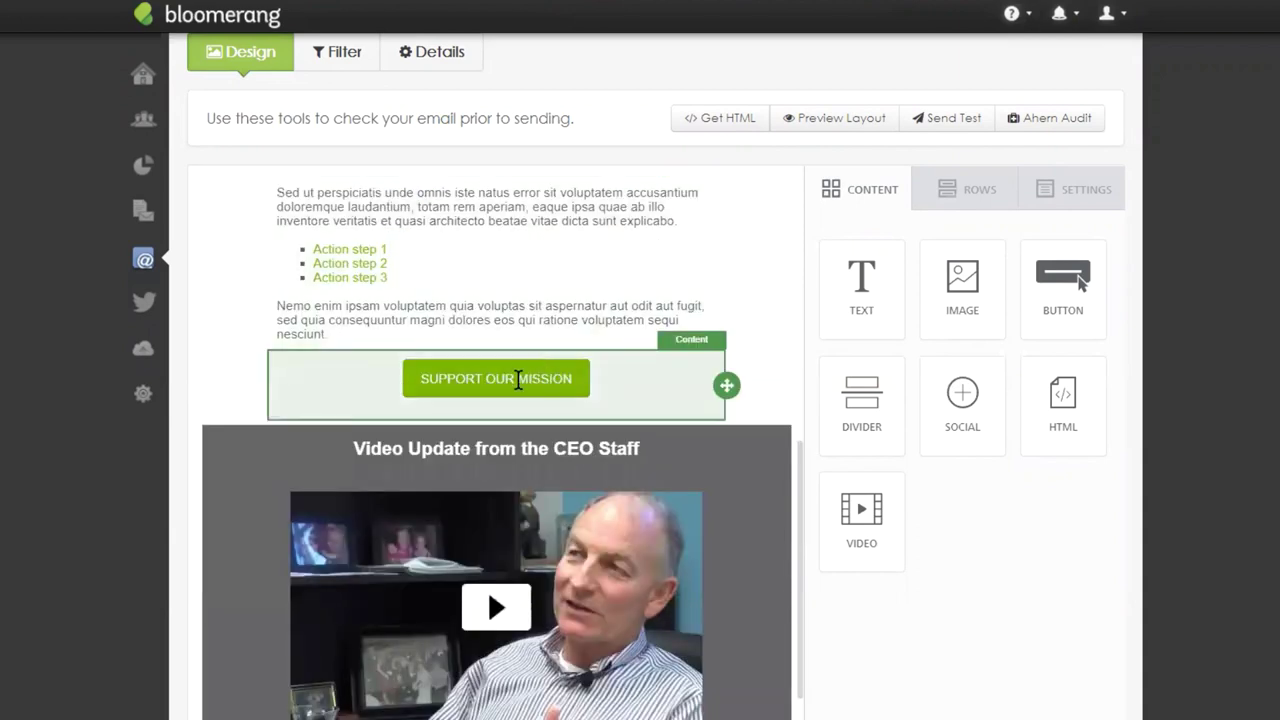
{"action": "scroll", "coordinate": [761, 202], "scroll_direction": "down", "scroll_amount": 2}
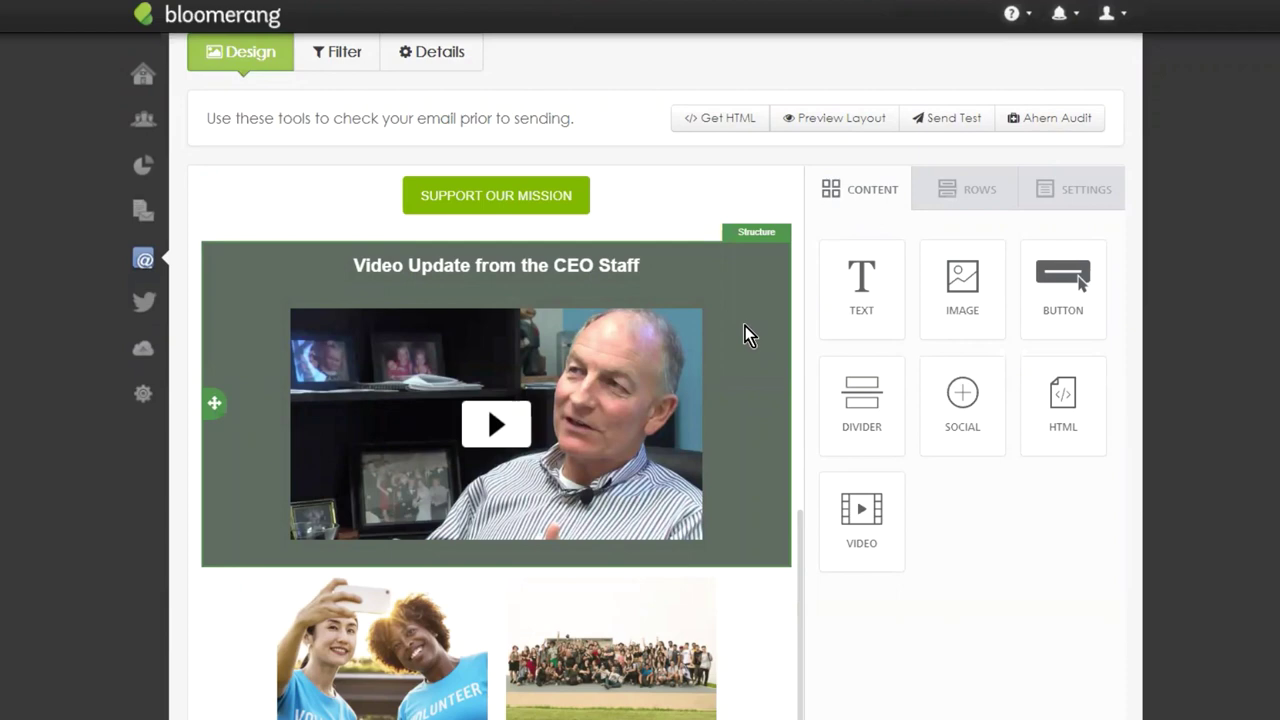
{"action": "scroll", "coordinate": [745, 326], "scroll_direction": "down", "scroll_amount": 2}
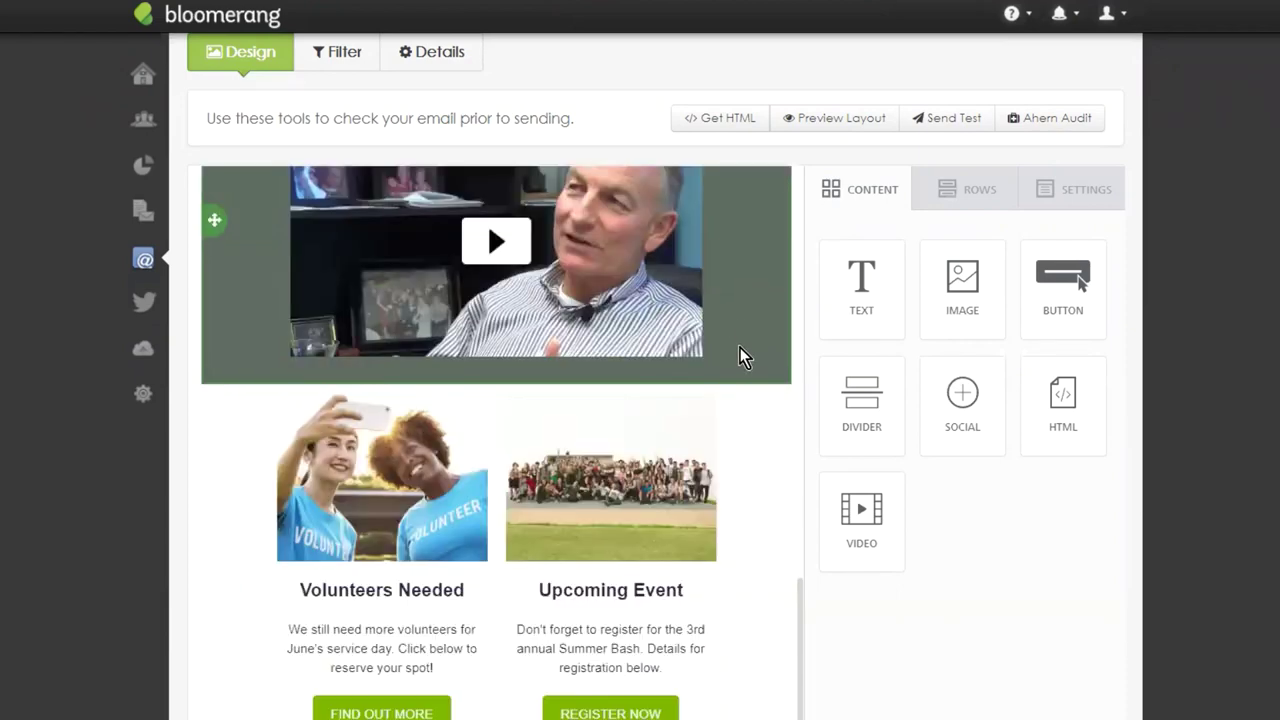
{"action": "scroll", "coordinate": [740, 320], "scroll_direction": "down", "scroll_amount": 1}
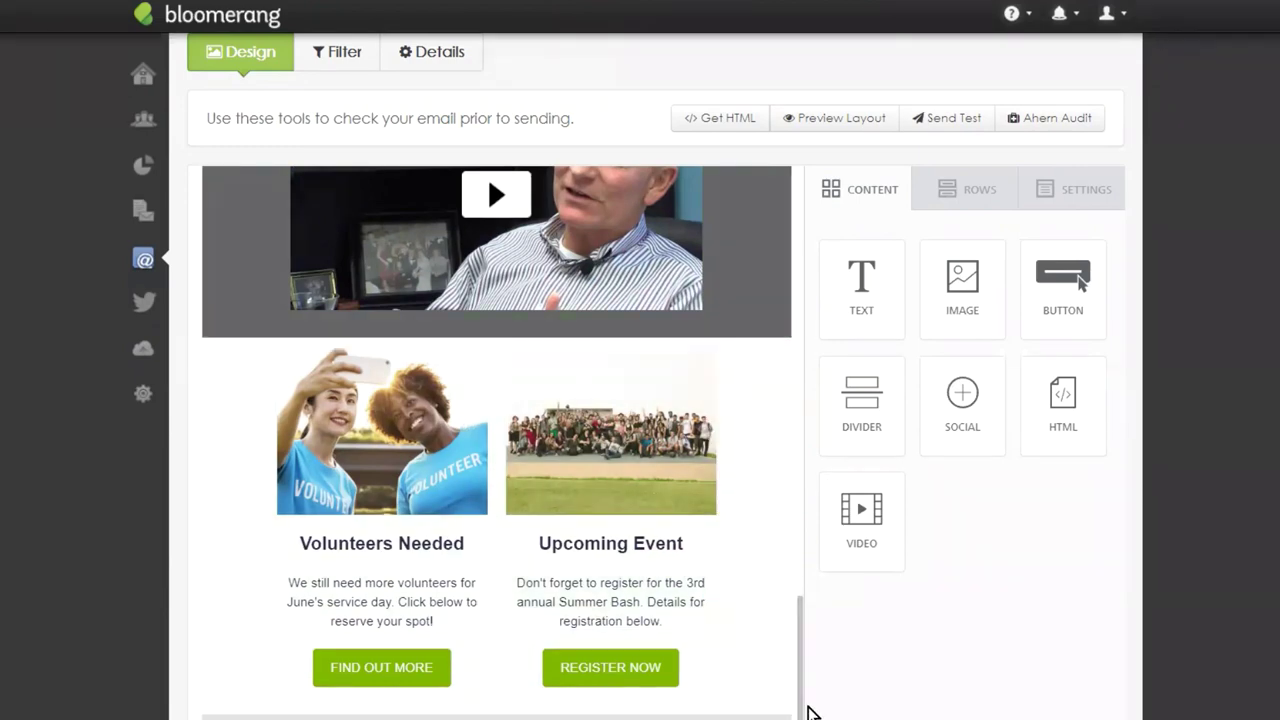
{"action": "scroll", "coordinate": [810, 712], "scroll_direction": "down", "scroll_amount": 2}
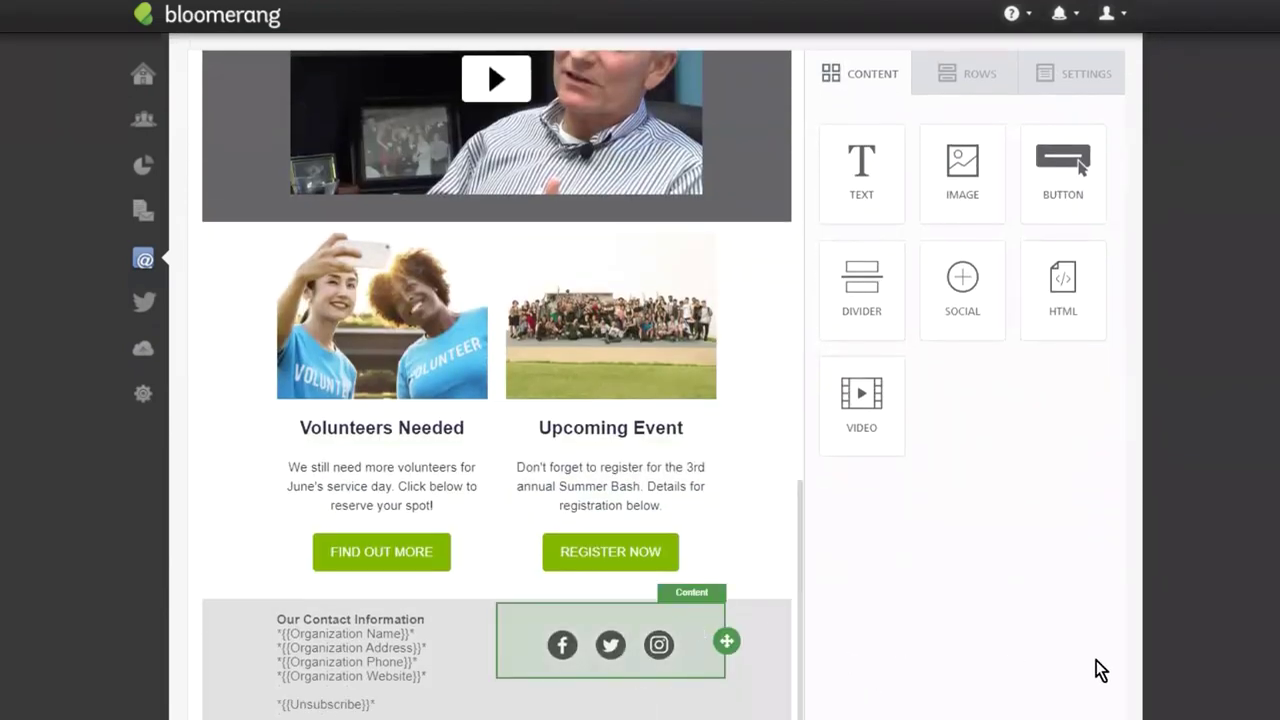
{"action": "scroll", "coordinate": [760, 655], "scroll_direction": "up", "scroll_amount": 3}
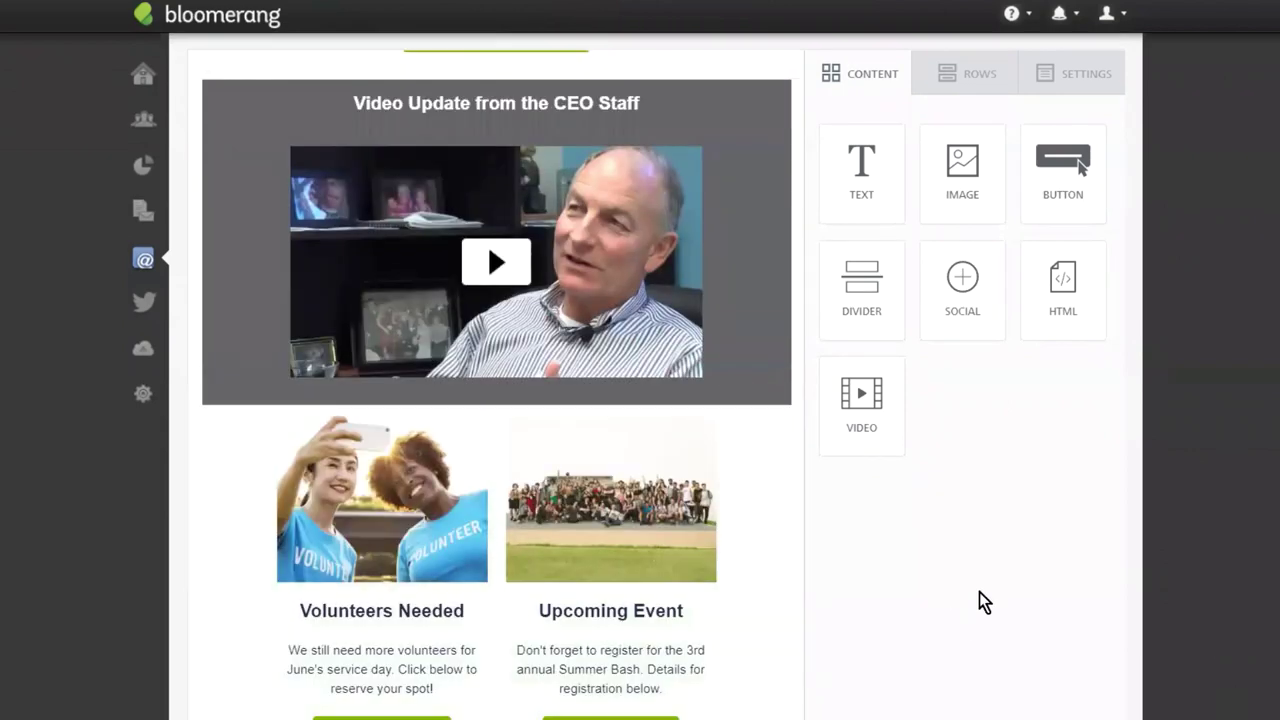
{"action": "scroll", "coordinate": [1200, 625], "scroll_direction": "up", "scroll_amount": 6}
{"action": "scroll", "coordinate": [1200, 625], "scroll_direction": "up", "scroll_amount": 9}
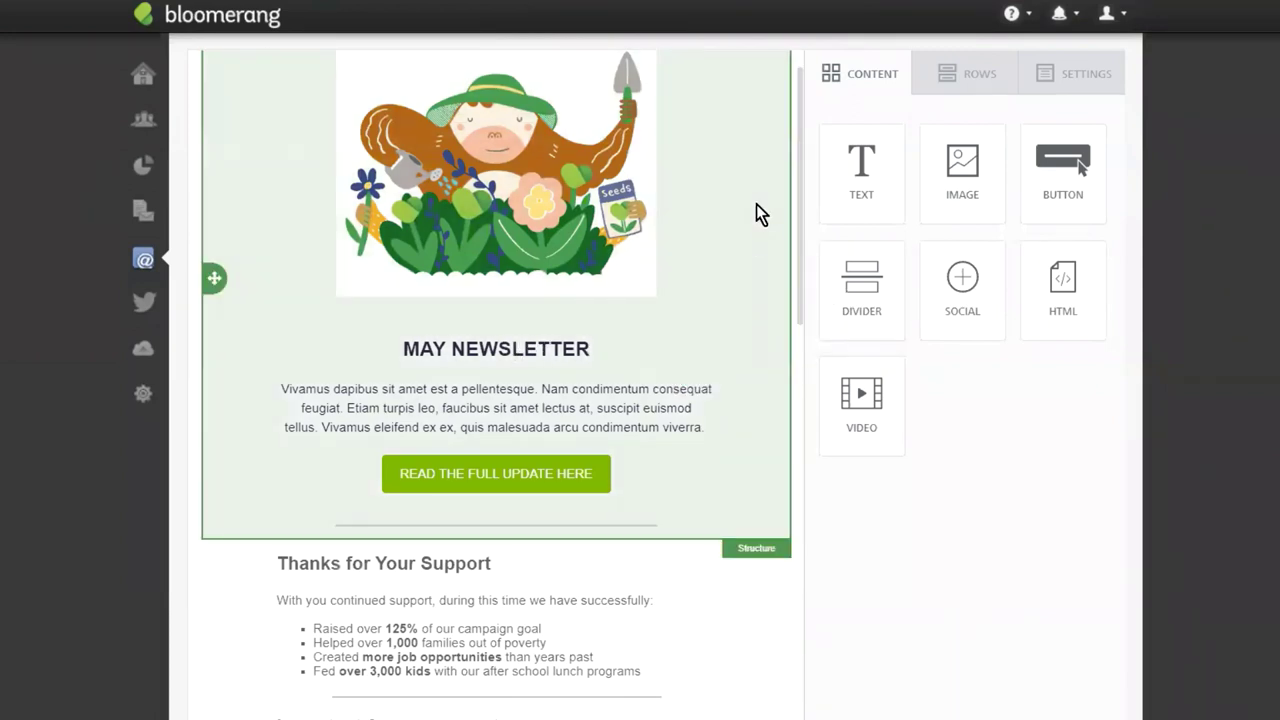
{"action": "scroll", "coordinate": [683, 215], "scroll_direction": "down", "scroll_amount": 3}
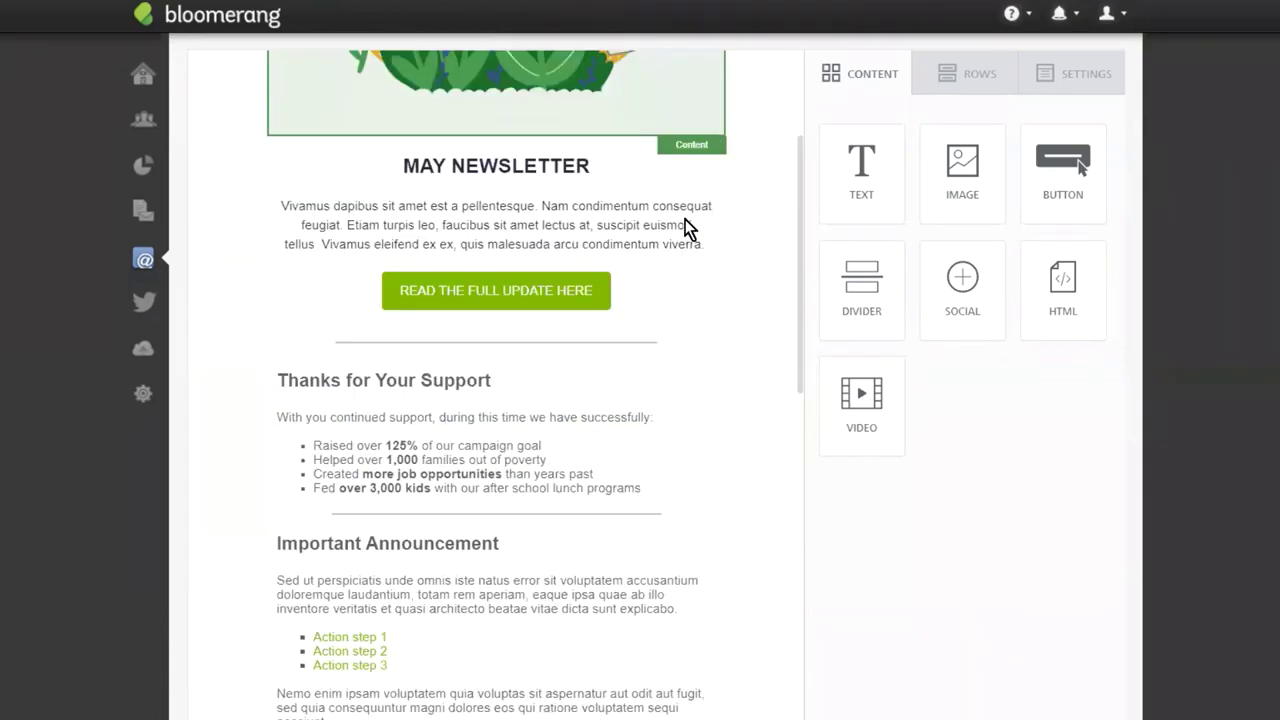
{"action": "scroll", "coordinate": [745, 449], "scroll_direction": "up", "scroll_amount": 5}
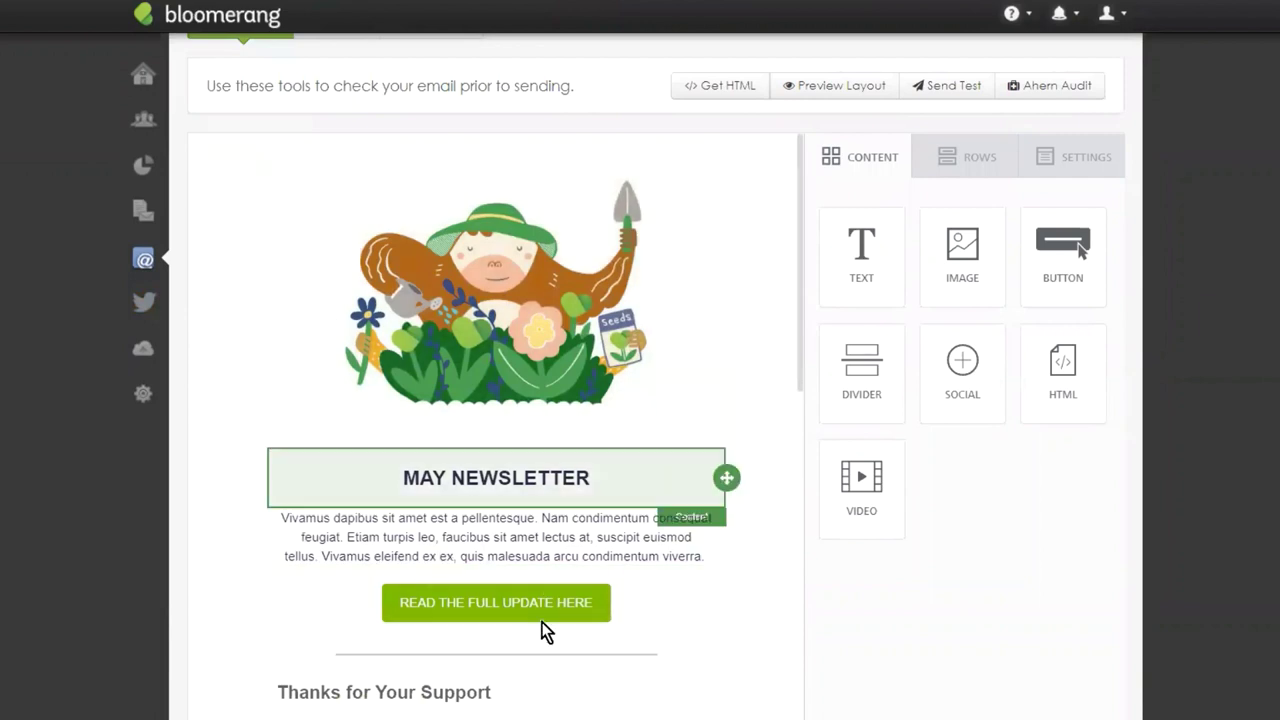
{"action": "mouse_move", "coordinate": [144, 263]}
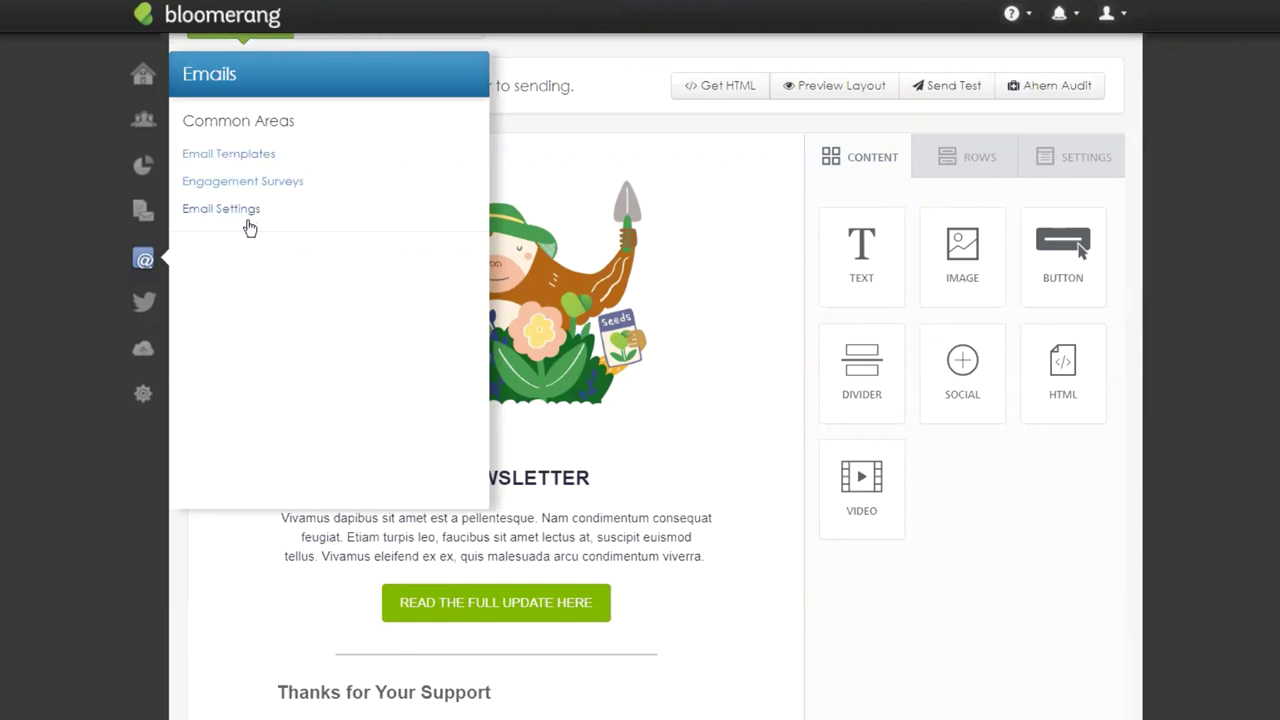
Return to Email Templates and start a new email from a starter template.
{"action": "left_click", "coordinate": [260, 153]}
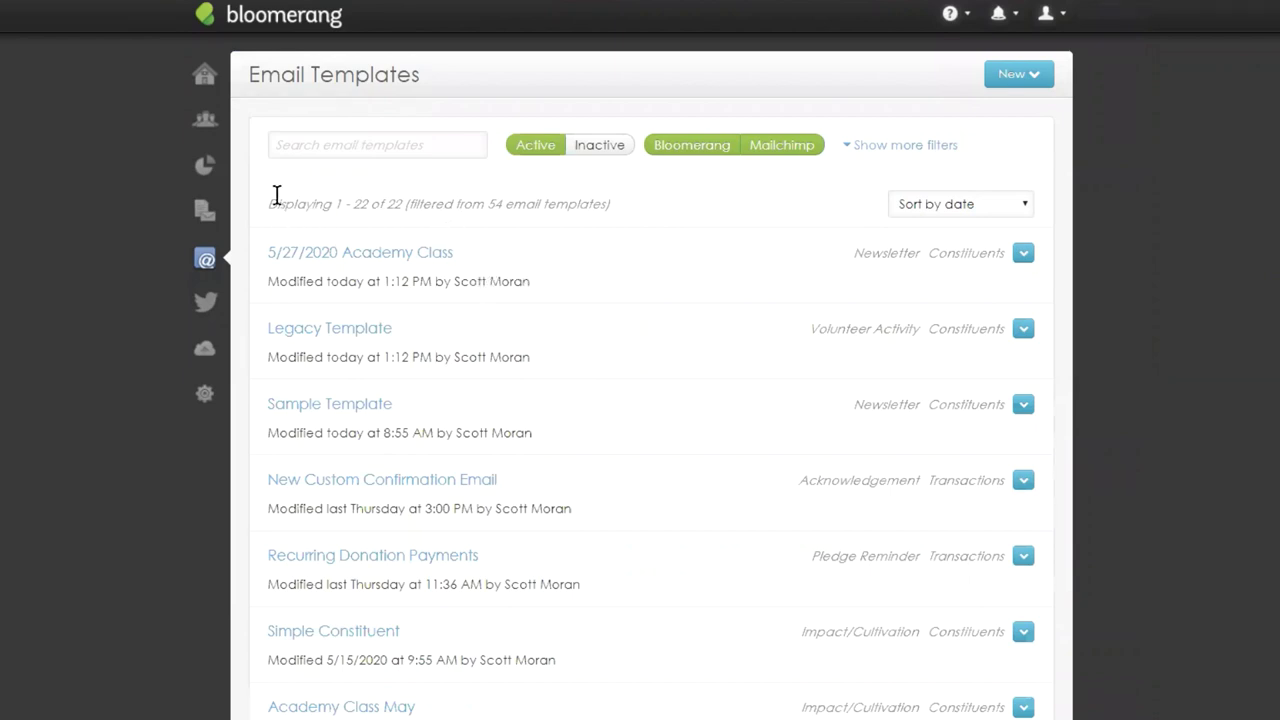
{"action": "scroll", "coordinate": [634, 266], "scroll_direction": "down", "scroll_amount": 5}
{"action": "scroll", "coordinate": [590, 317], "scroll_direction": "up", "scroll_amount": 5}
{"action": "left_click", "coordinate": [1047, 66]}
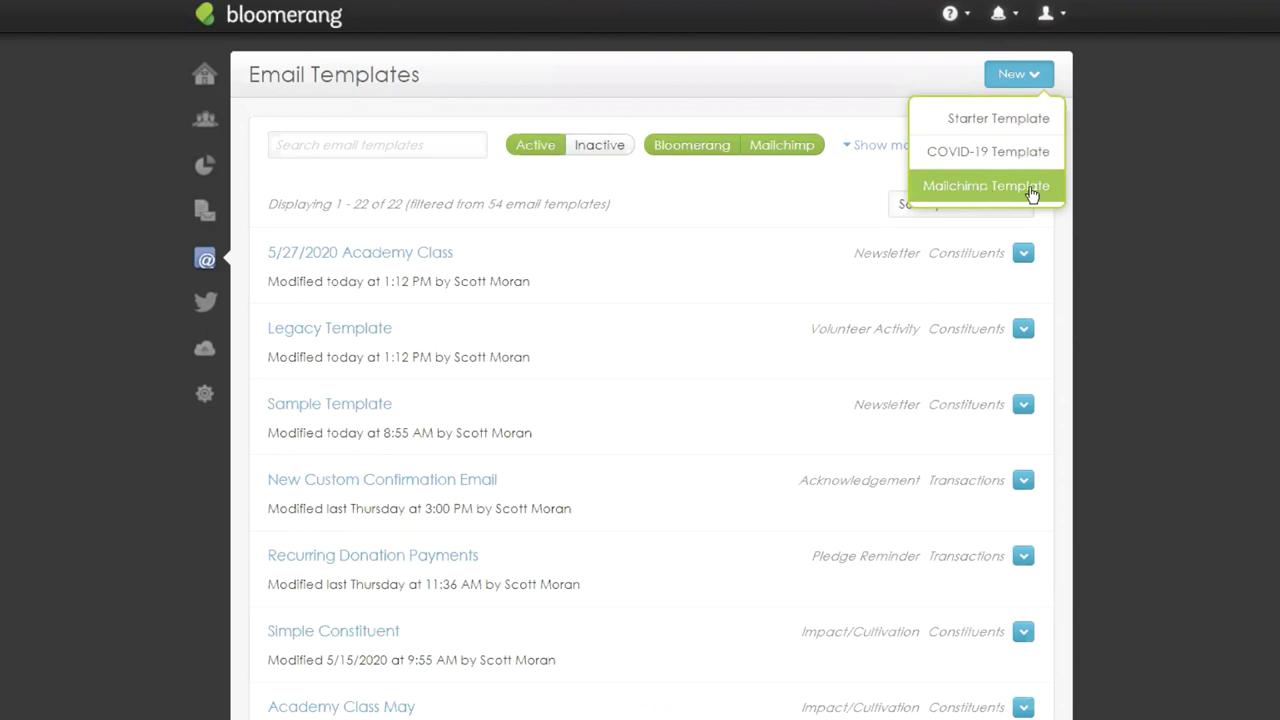
{"action": "left_click", "coordinate": [948, 121]}
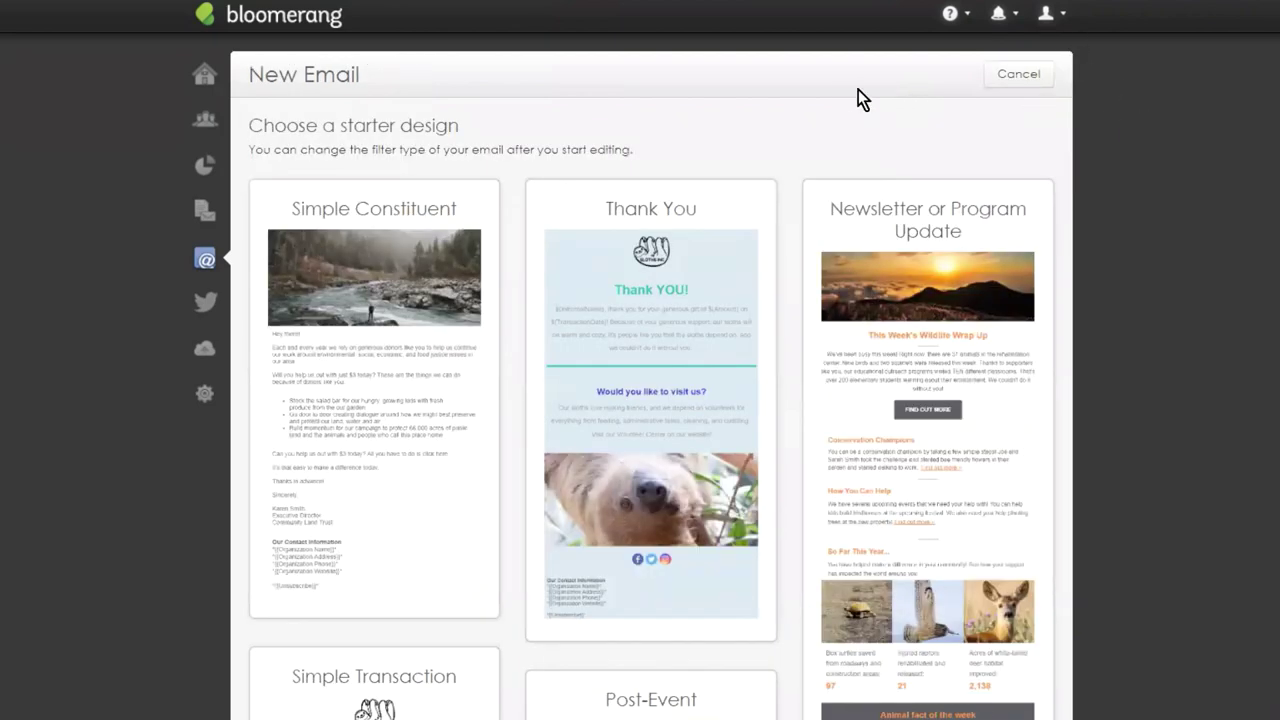
Browse the starter designs and load the Event Invitation design.
{"action": "scroll", "coordinate": [900, 300], "scroll_direction": "down", "scroll_amount": 5}
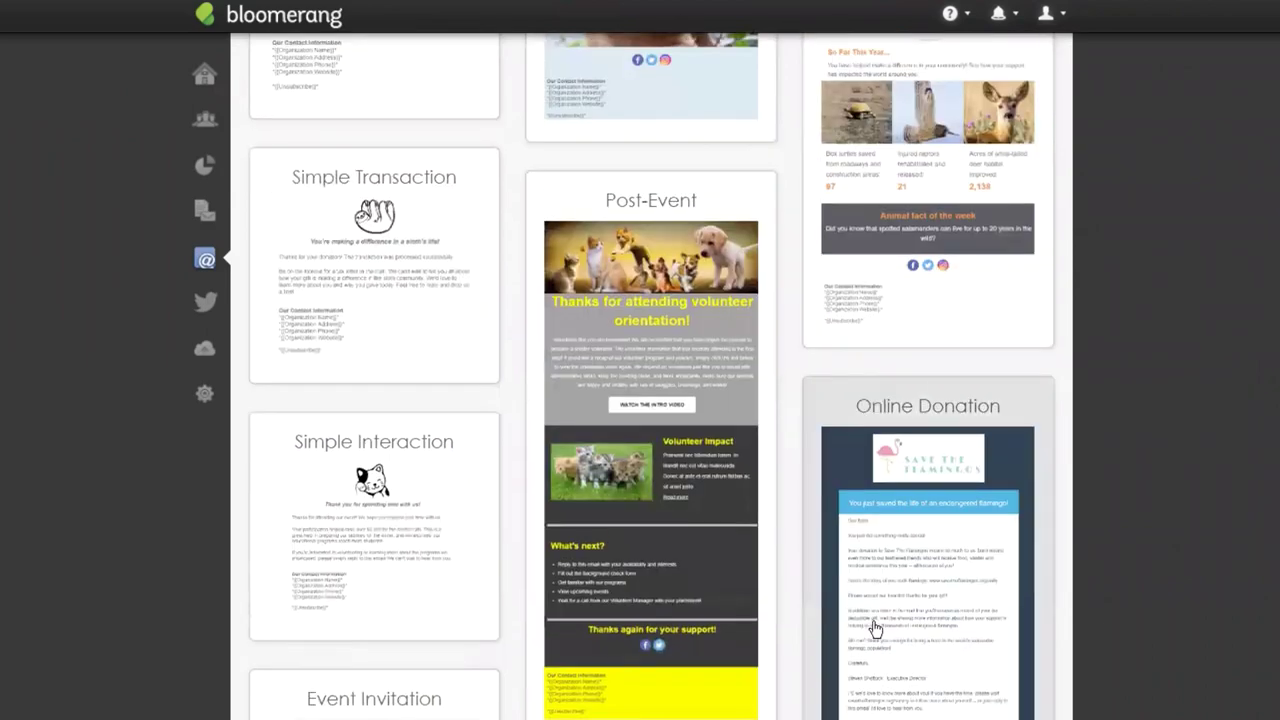
{"action": "scroll", "coordinate": [820, 443], "scroll_direction": "down", "scroll_amount": 1}
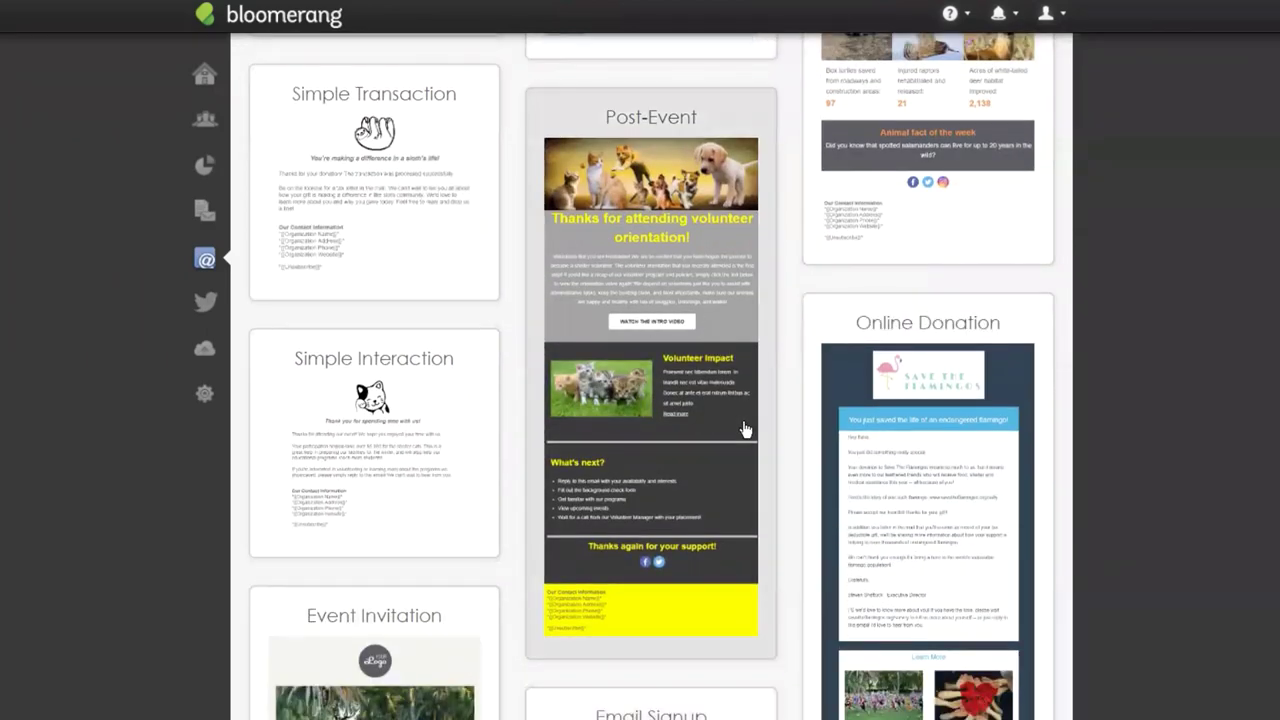
{"action": "scroll", "coordinate": [641, 200], "scroll_direction": "up", "scroll_amount": 4}
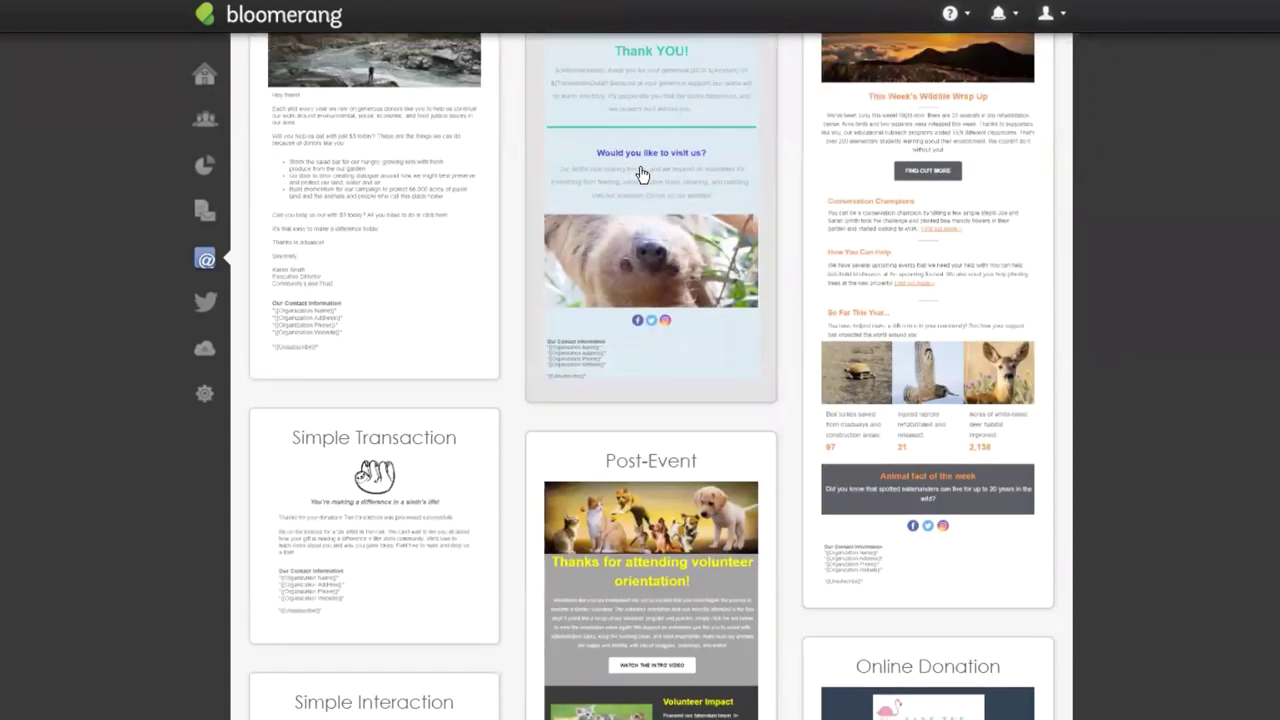
{"action": "scroll", "coordinate": [641, 175], "scroll_direction": "up", "scroll_amount": 2}
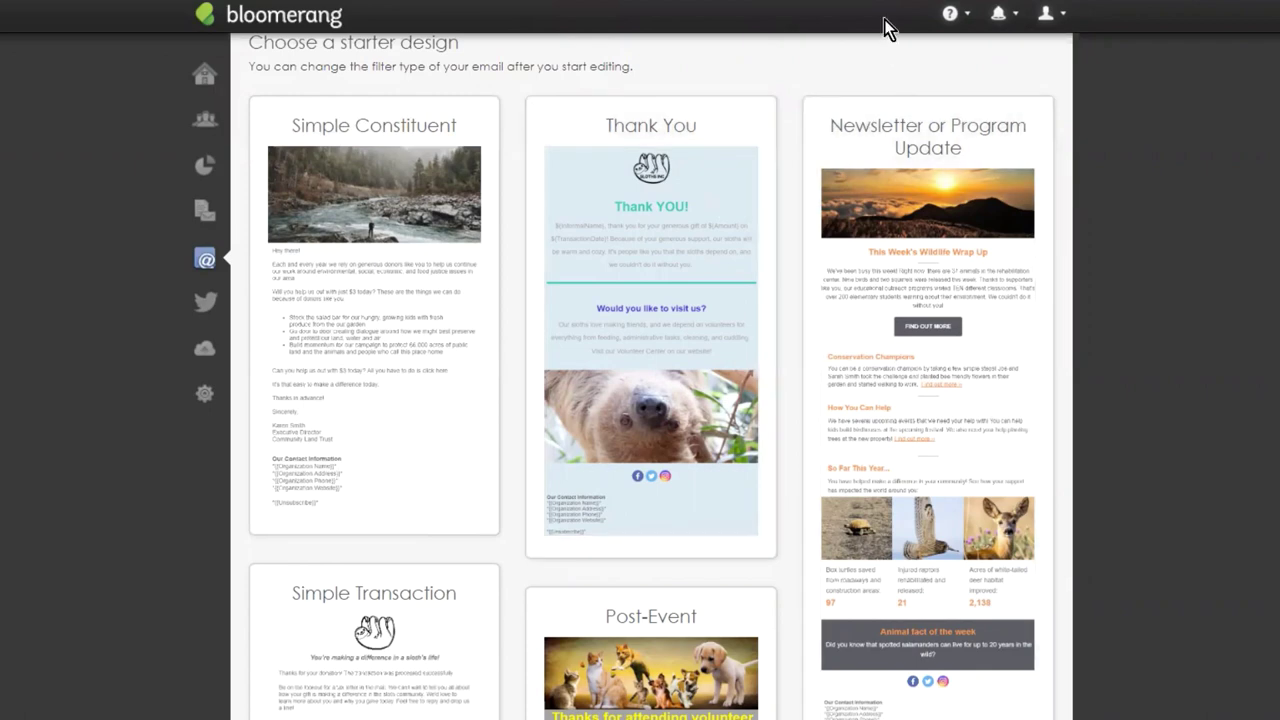
{"action": "scroll", "coordinate": [887, 45], "scroll_direction": "down", "scroll_amount": 1}
{"action": "scroll", "coordinate": [887, 45], "scroll_direction": "down", "scroll_amount": 10}
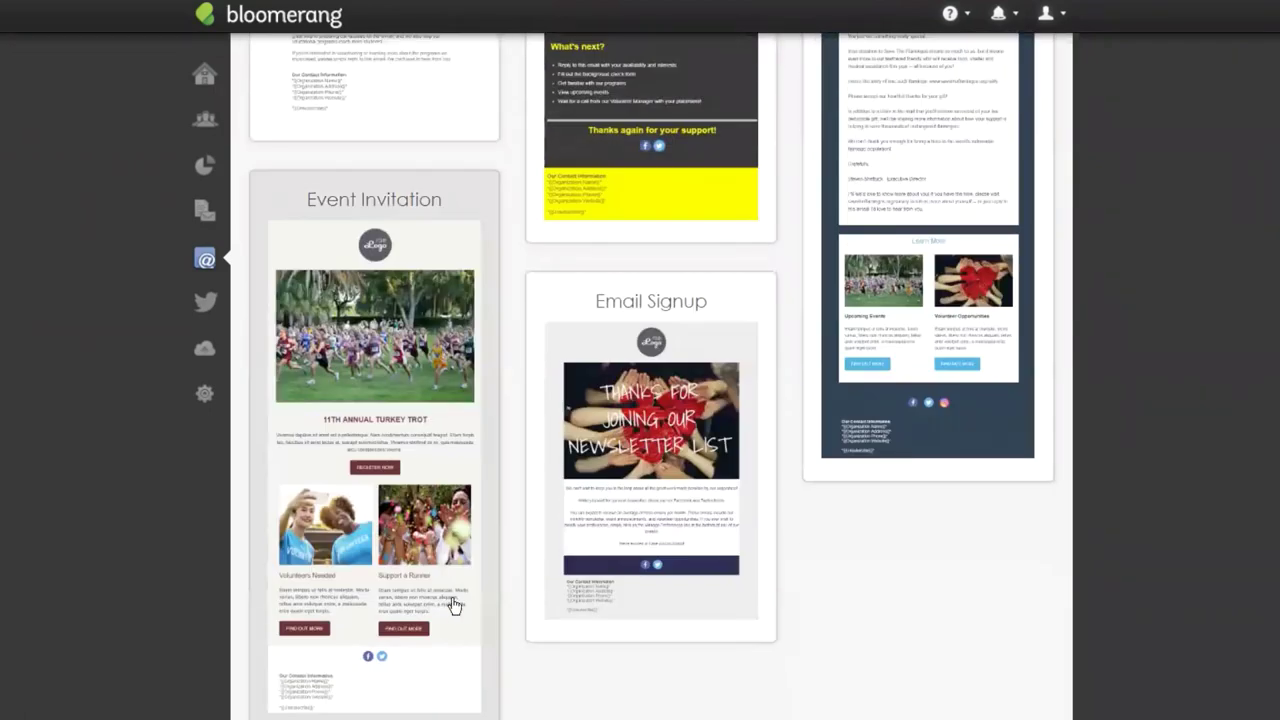
{"action": "left_click", "coordinate": [446, 467]}
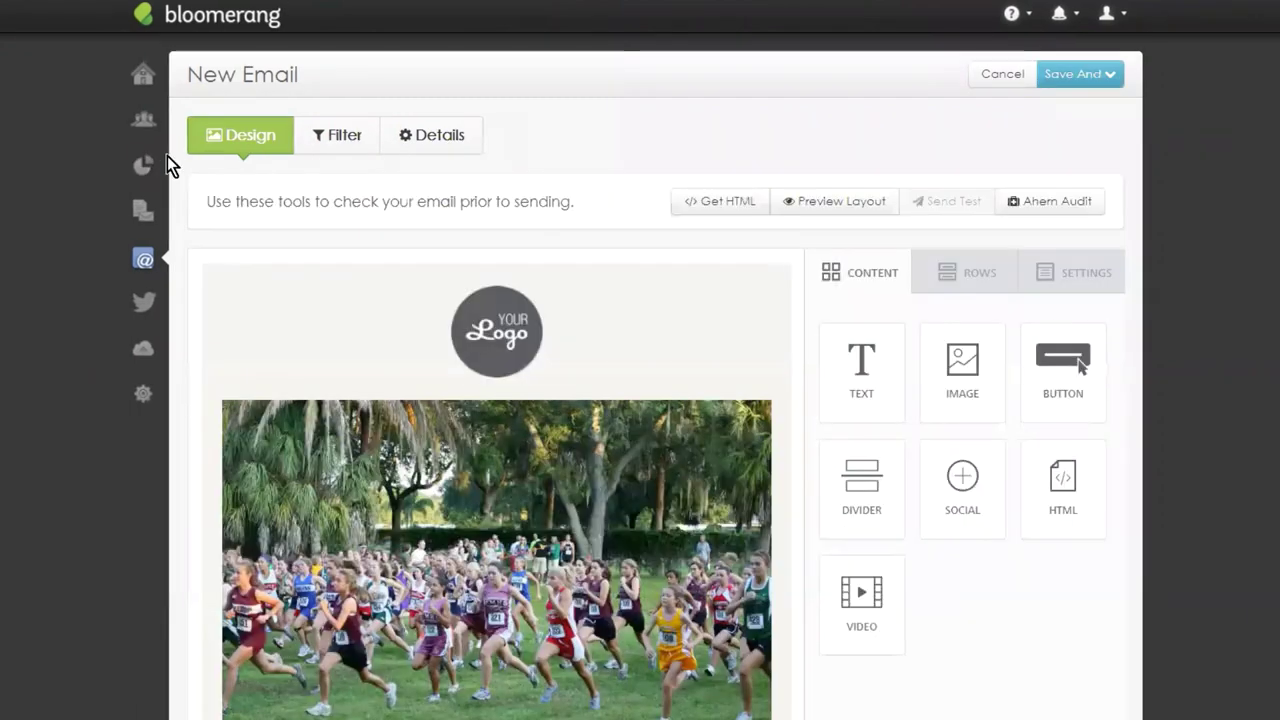
Name the new email 'Sample Newsletter' on the Details tab.
{"action": "left_click", "coordinate": [429, 122]}
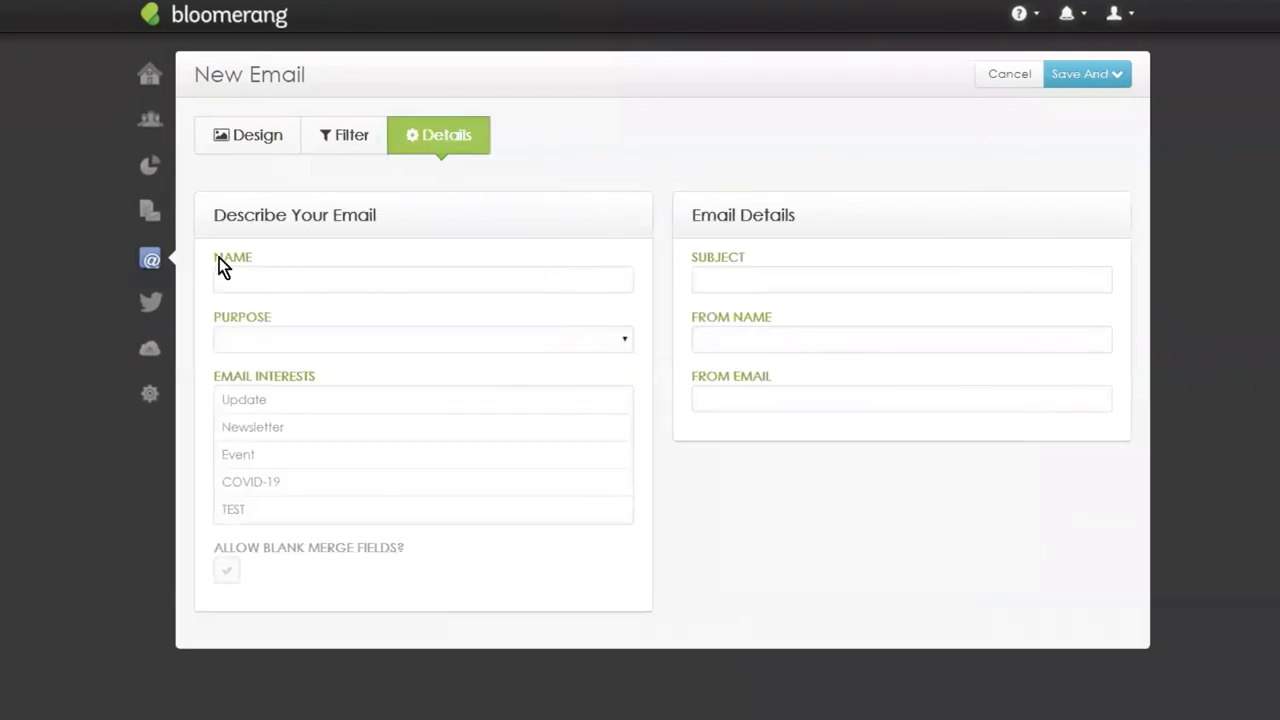
{"action": "left_click", "coordinate": [255, 278]}
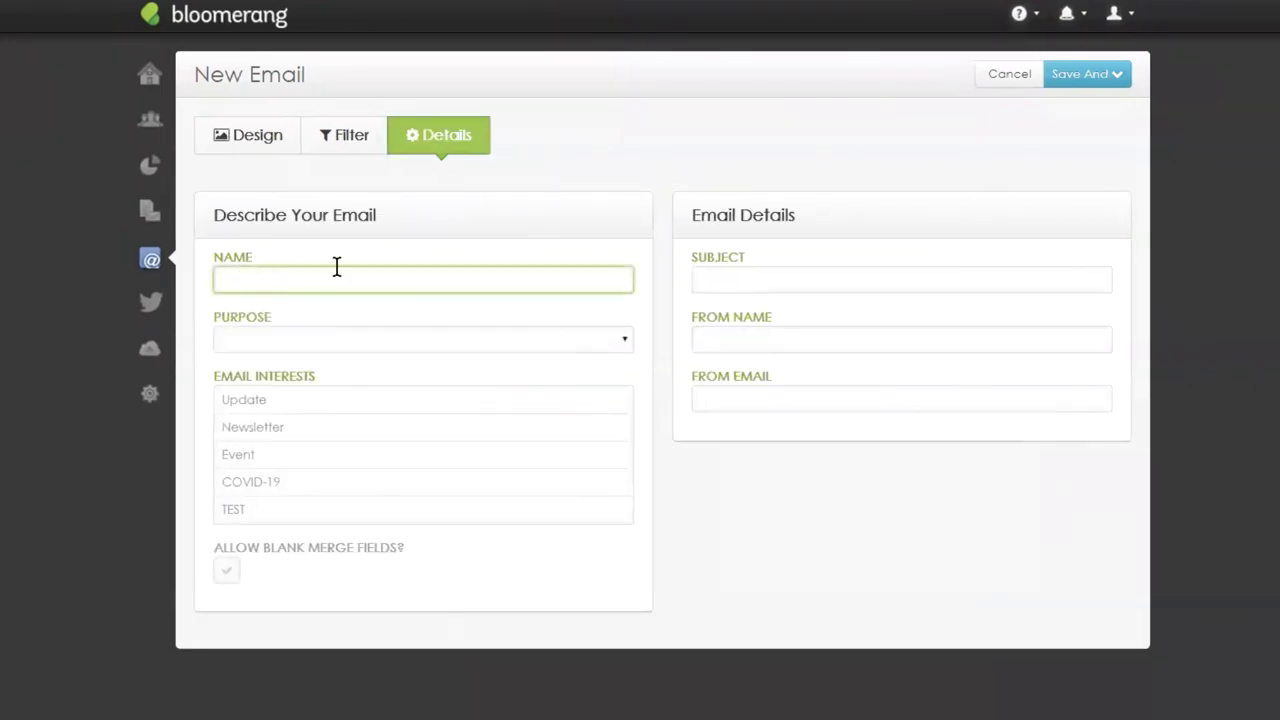
{"action": "type", "text": "Sample Newsletter"}
{"action": "key", "text": "Tab"}
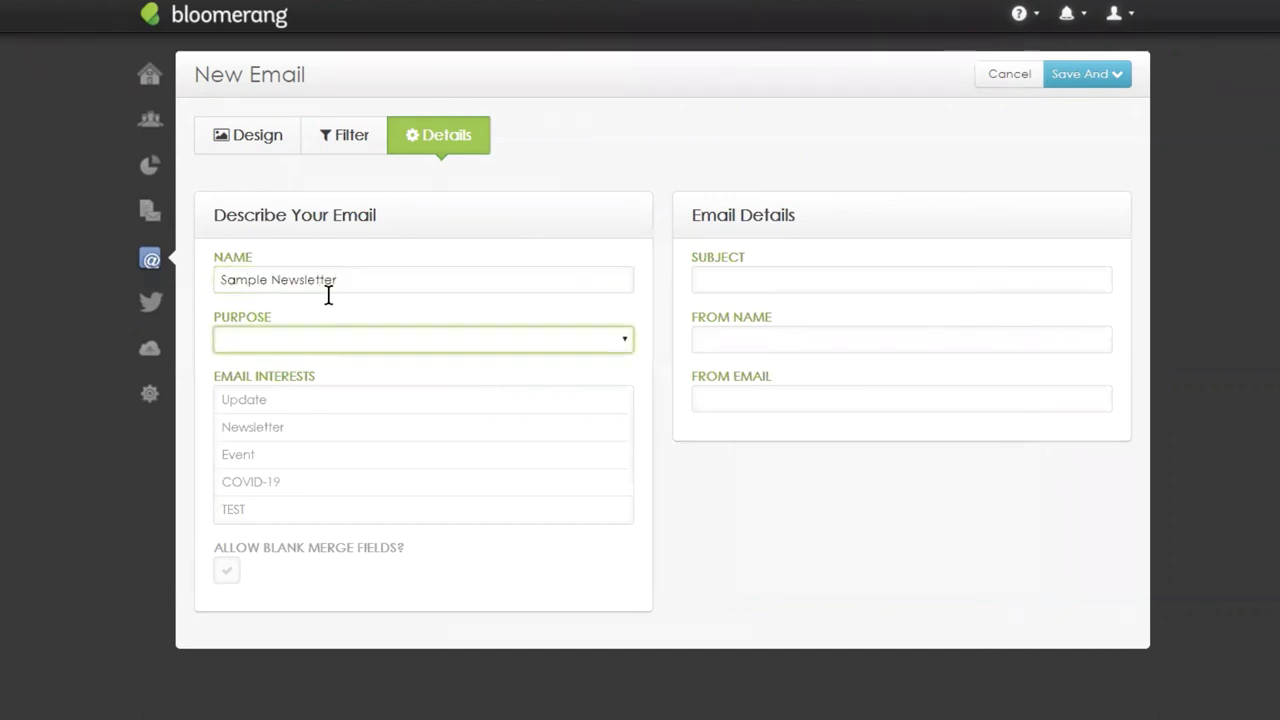
Set the purpose to Newsletter and tag the Update and Newsletter interests.
{"action": "left_click", "coordinate": [325, 340]}
{"action": "left_click", "coordinate": [310, 411]}
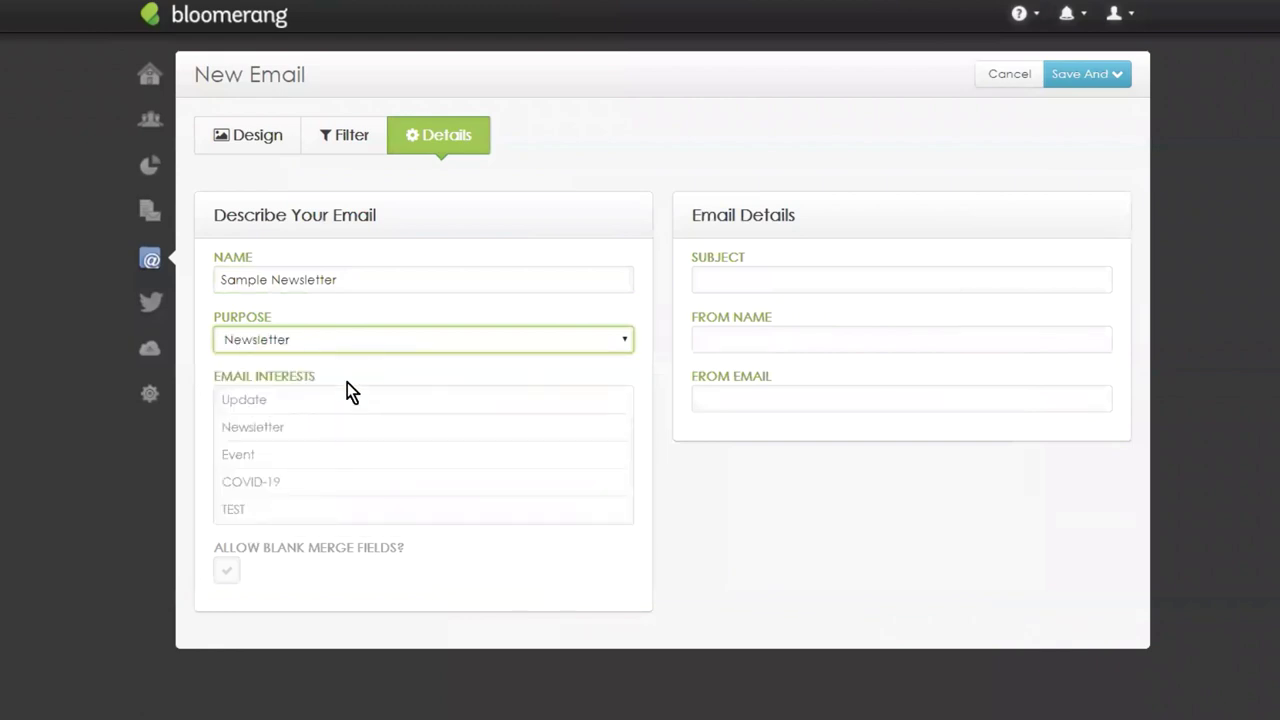
{"action": "left_click", "coordinate": [280, 401]}
{"action": "left_click", "coordinate": [278, 428]}
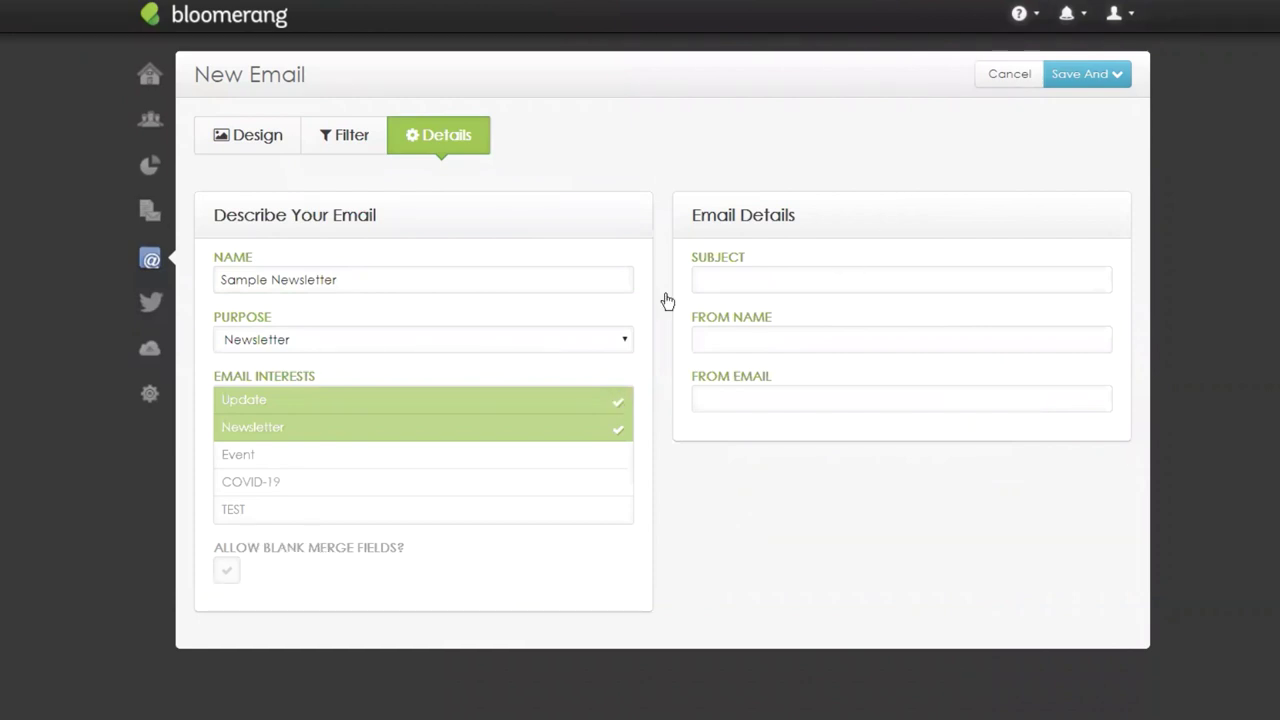
Enter subject 'May Newsletter: BIG Updates!' plus the sender's name and e-mail, then view the filters.
{"action": "left_click", "coordinate": [733, 283]}
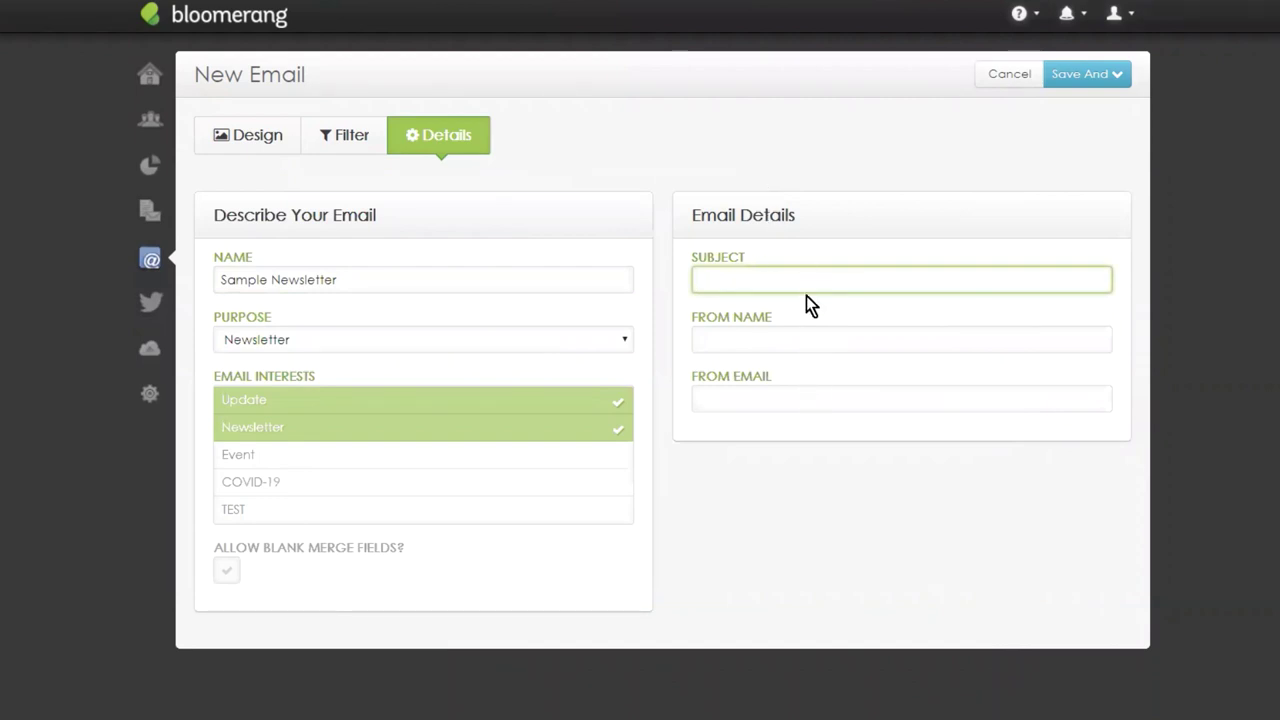
{"action": "type", "text": "May Newsletter: BIG"}
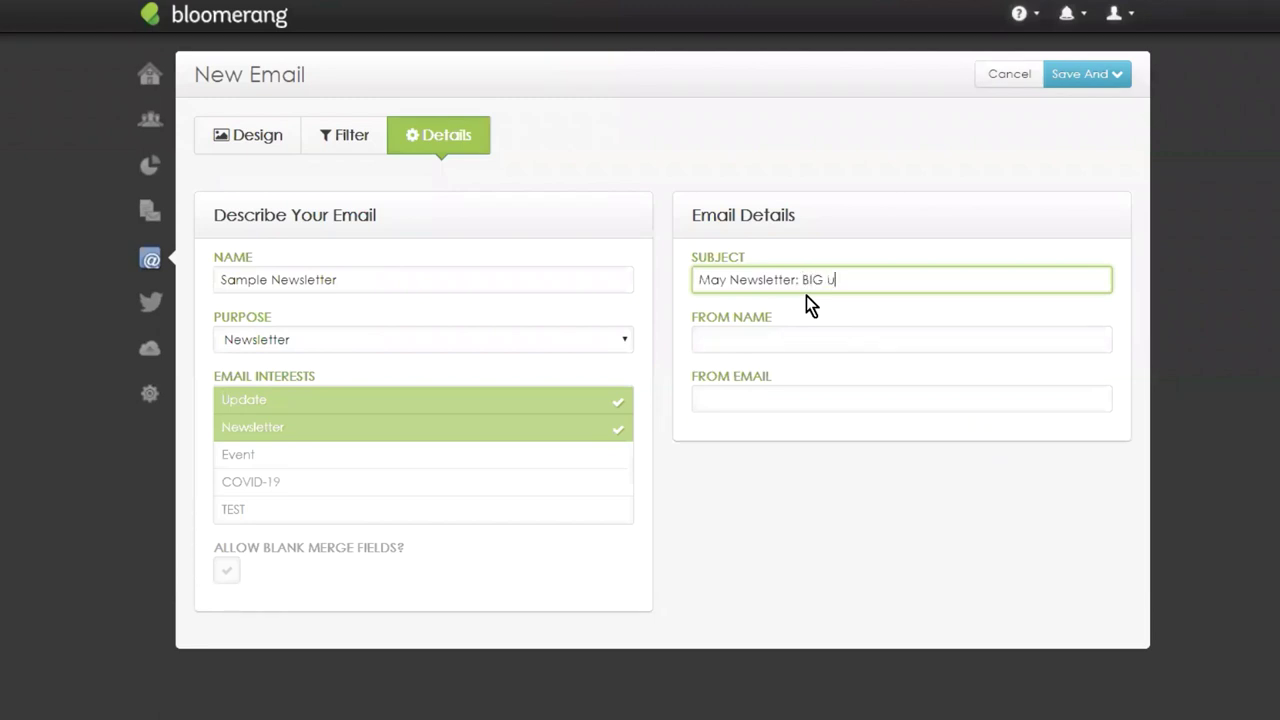
{"action": "type", "text": "Updates!"}
{"action": "left_click", "coordinate": [795, 340]}
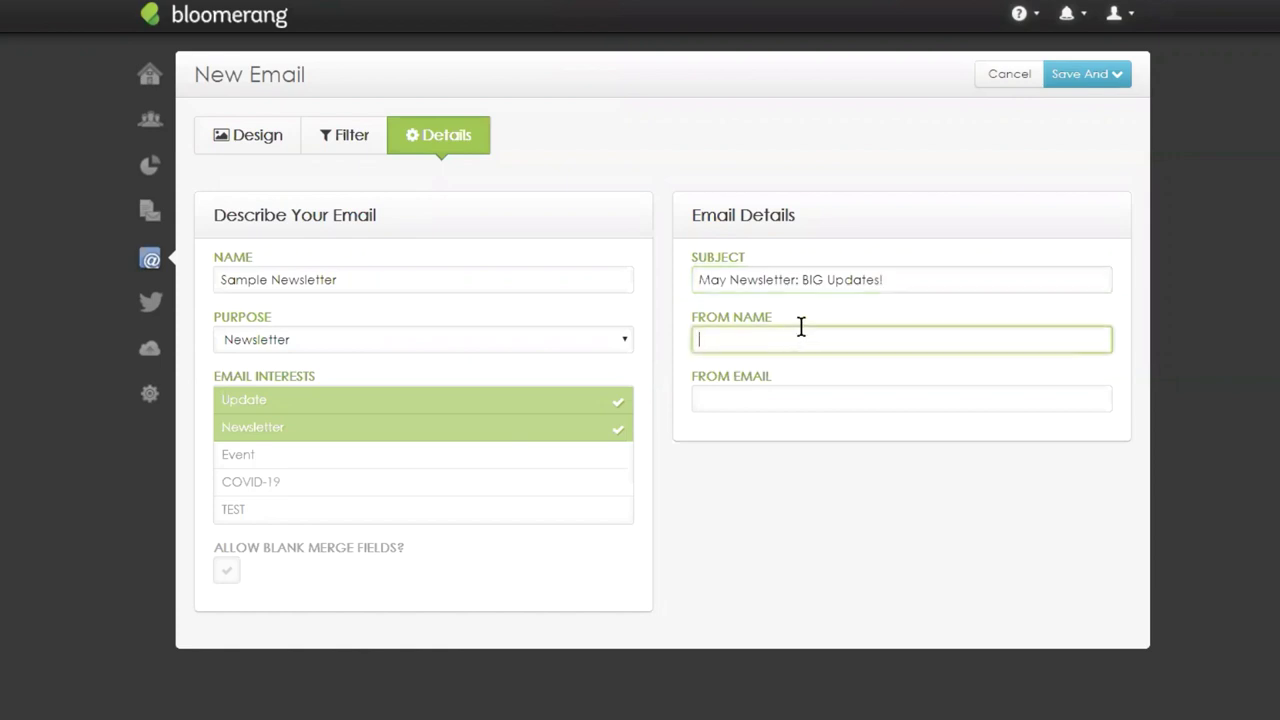
{"action": "key", "text": "Tab"}
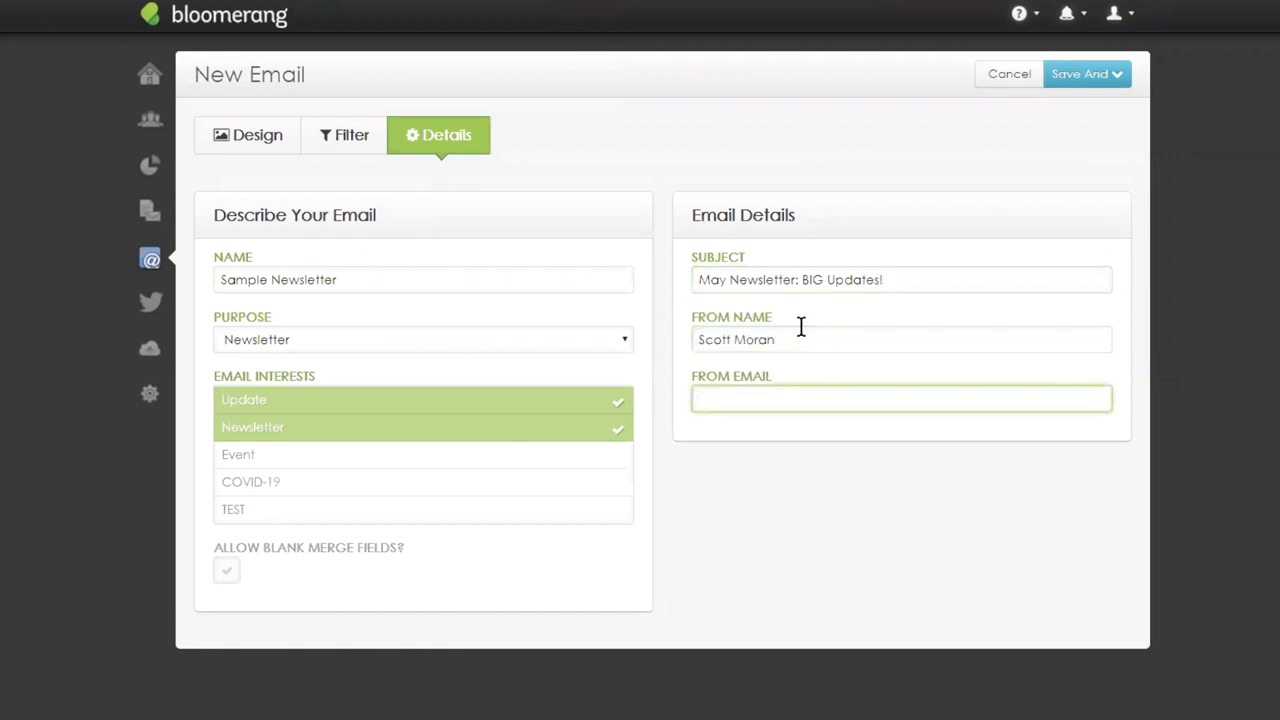
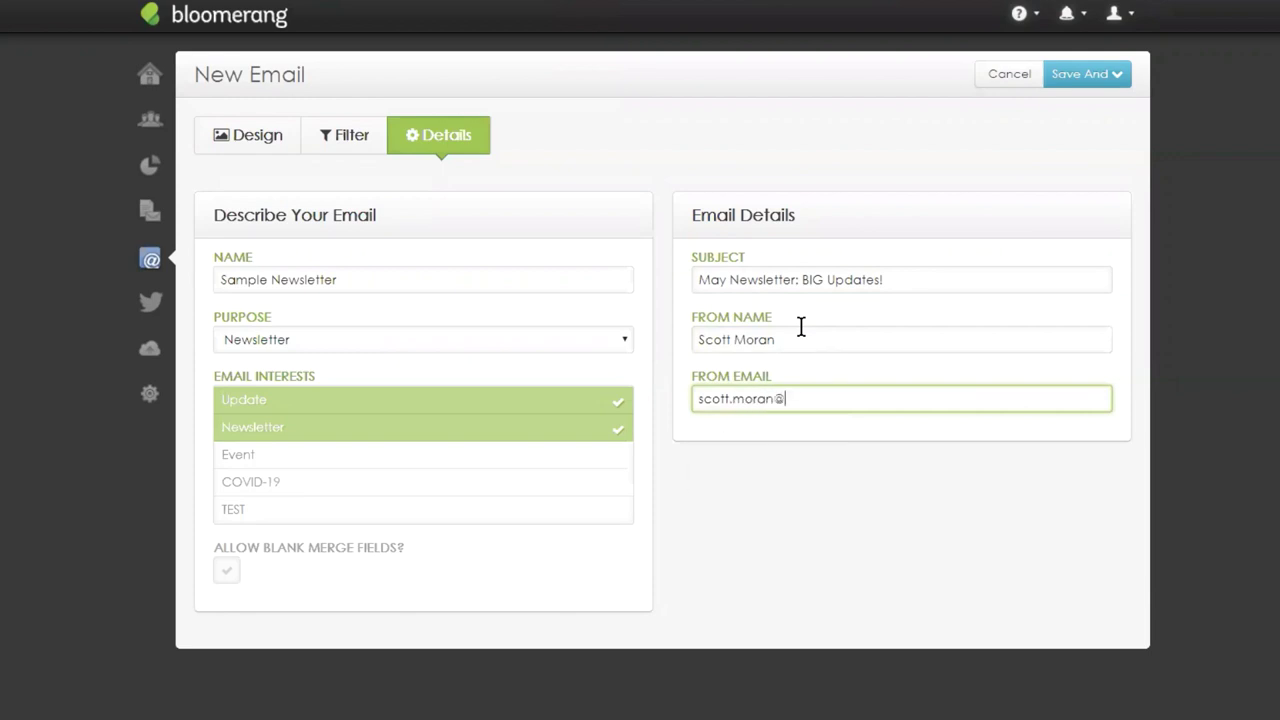
{"action": "left_click", "coordinate": [333, 148]}
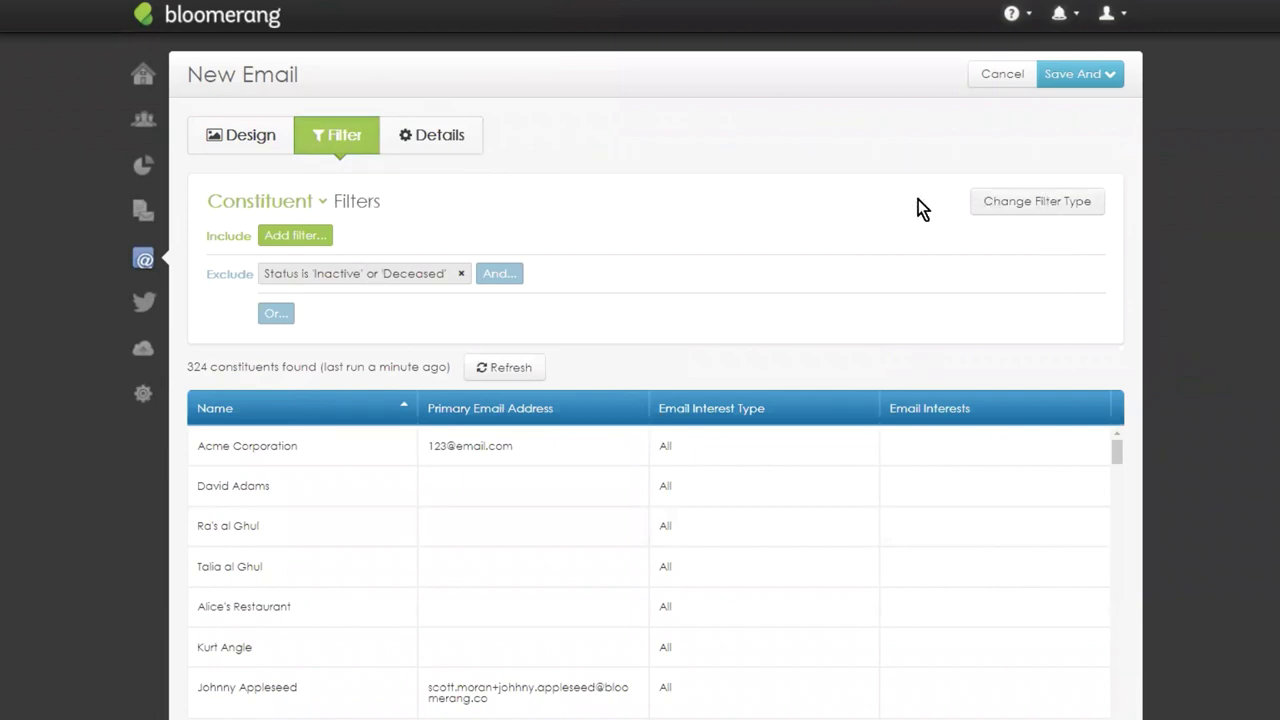
Cancel the filter type change and return to the Design layout.
{"action": "left_click", "coordinate": [1008, 212]}
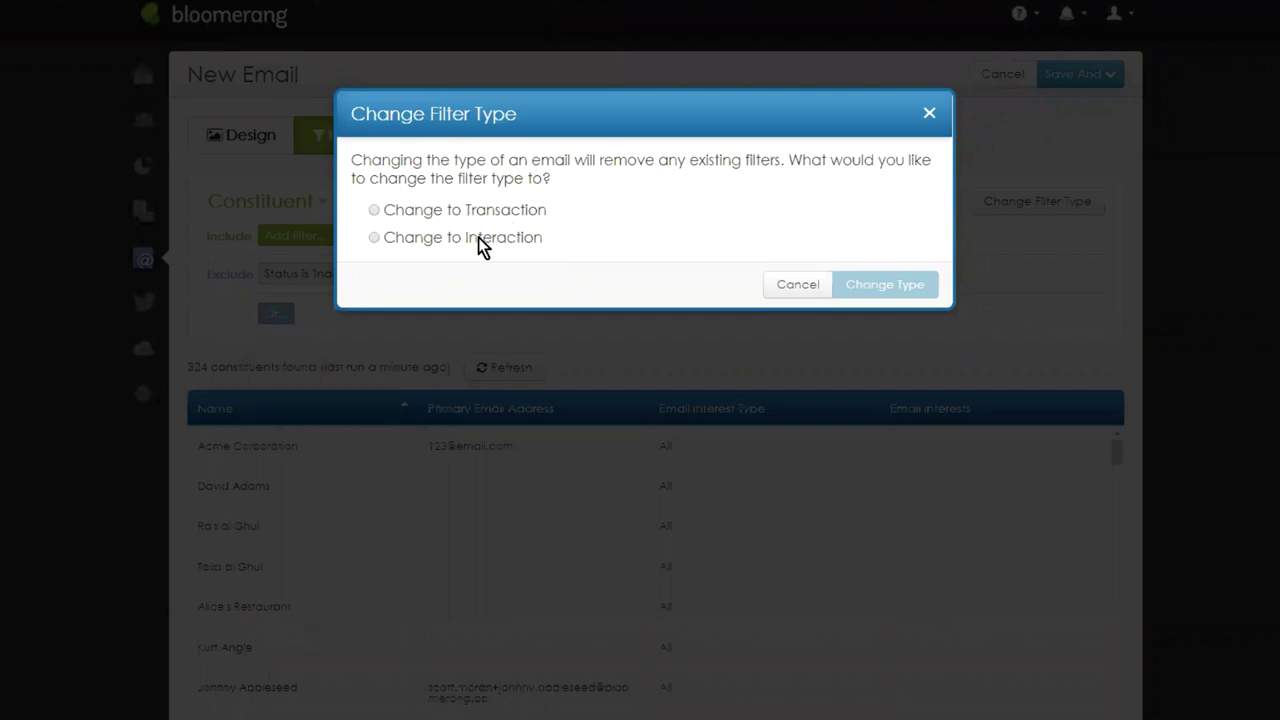
{"action": "left_click", "coordinate": [790, 287]}
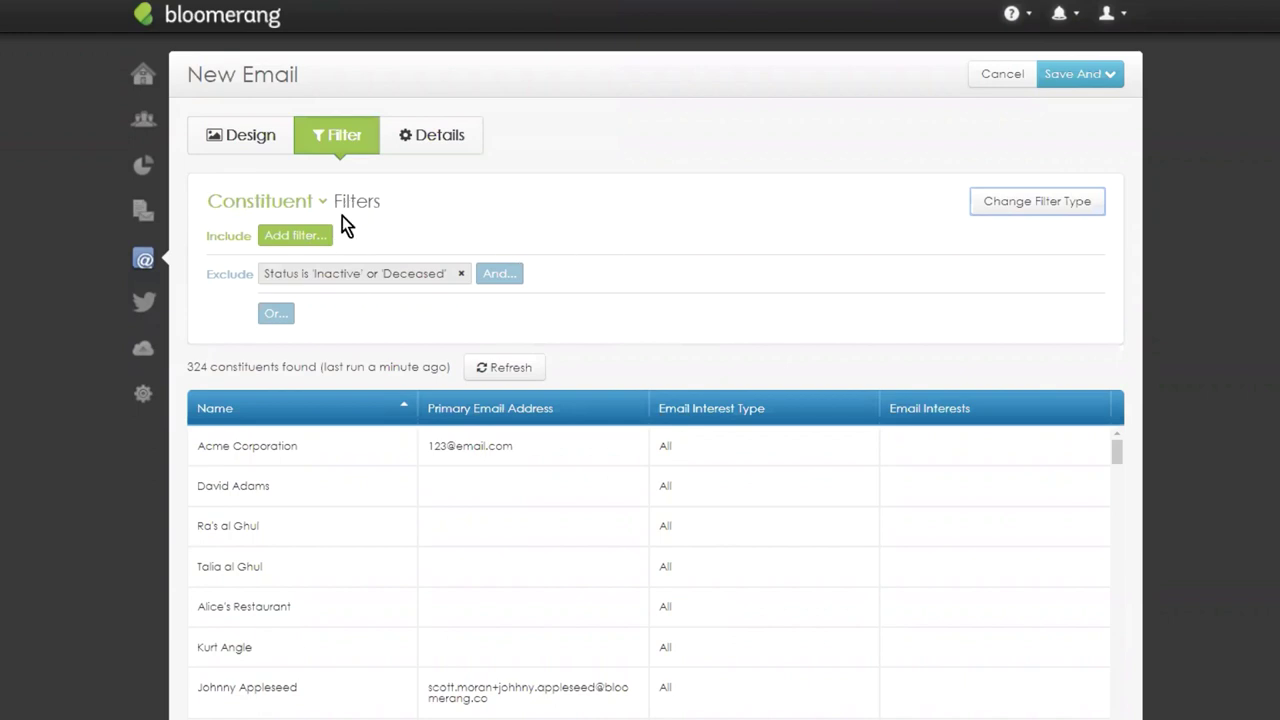
{"action": "left_click", "coordinate": [252, 142]}
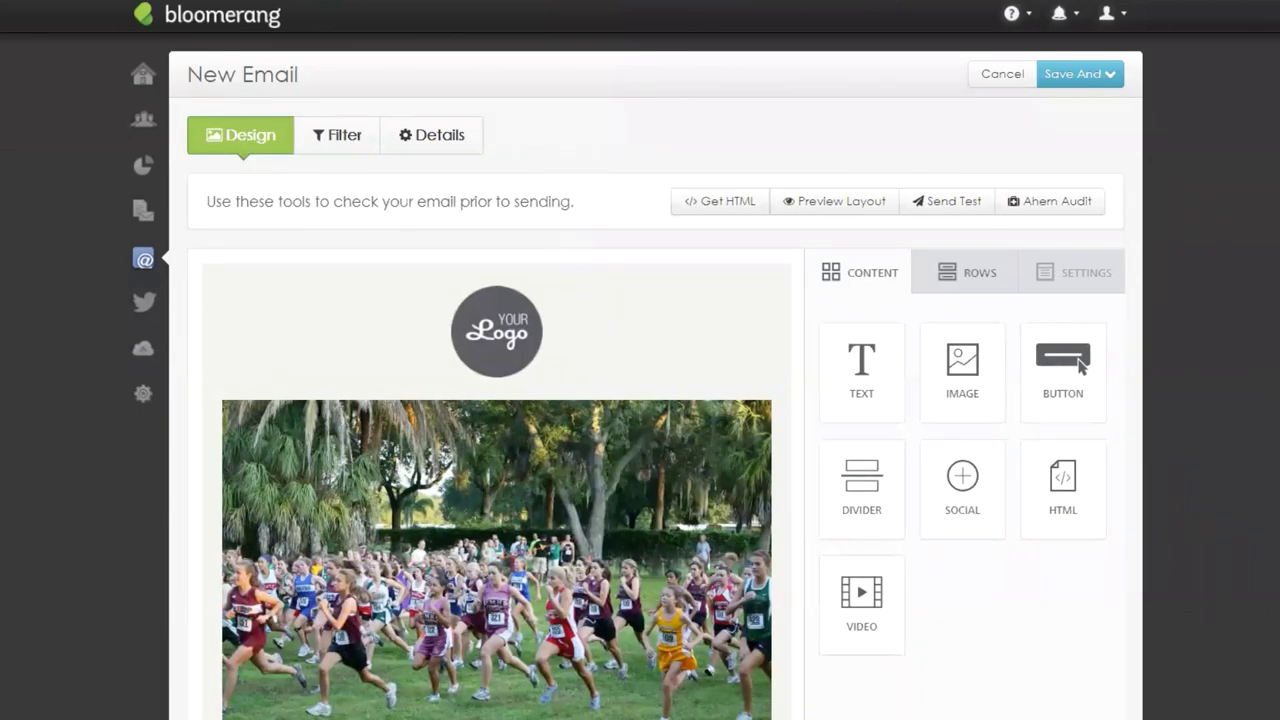
{"action": "scroll", "coordinate": [743, 300], "scroll_direction": "down", "scroll_amount": 5}
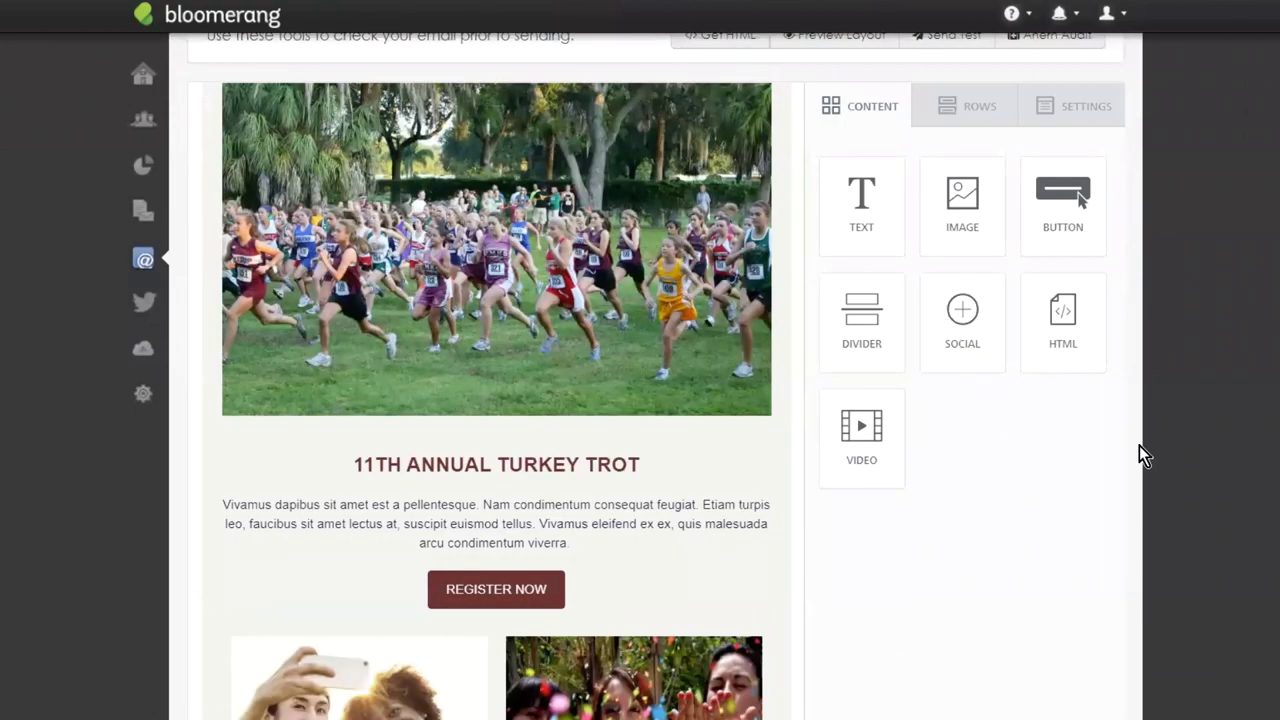
{"action": "scroll", "coordinate": [1006, 449], "scroll_direction": "down", "scroll_amount": 1}
{"action": "scroll", "coordinate": [737, 451], "scroll_direction": "down", "scroll_amount": 3}
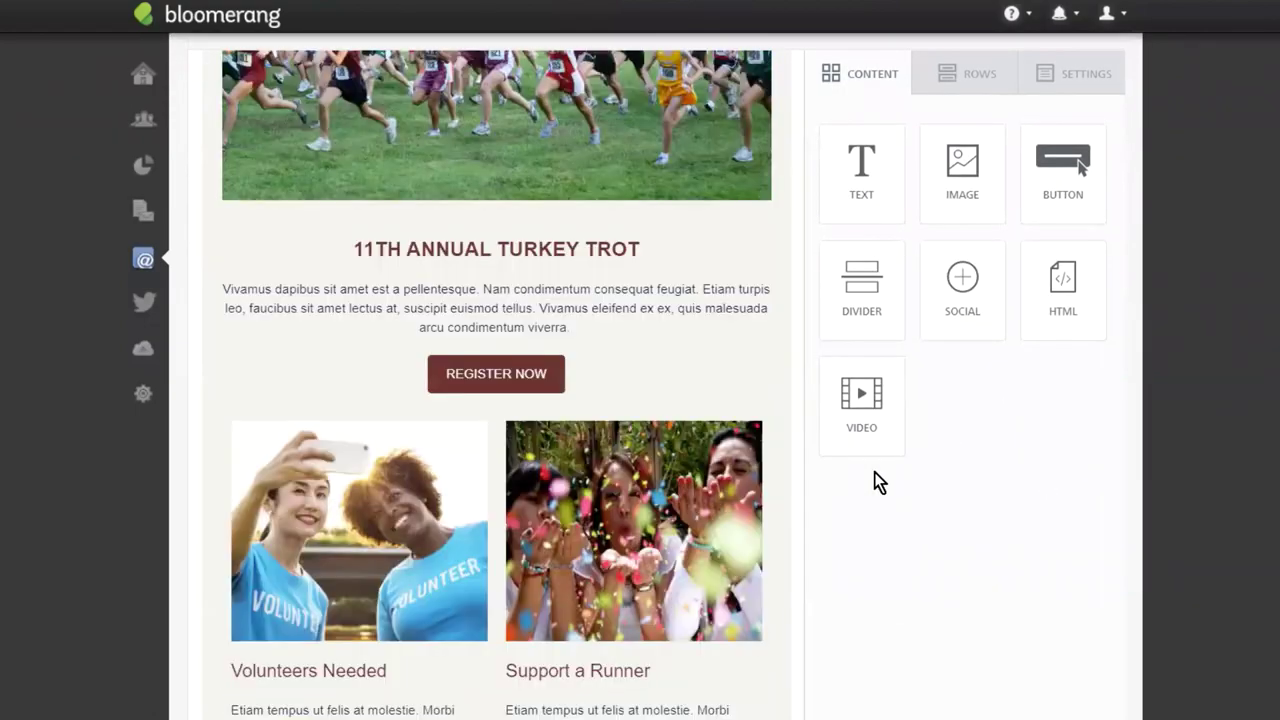
{"action": "scroll", "coordinate": [758, 431], "scroll_direction": "down", "scroll_amount": 3}
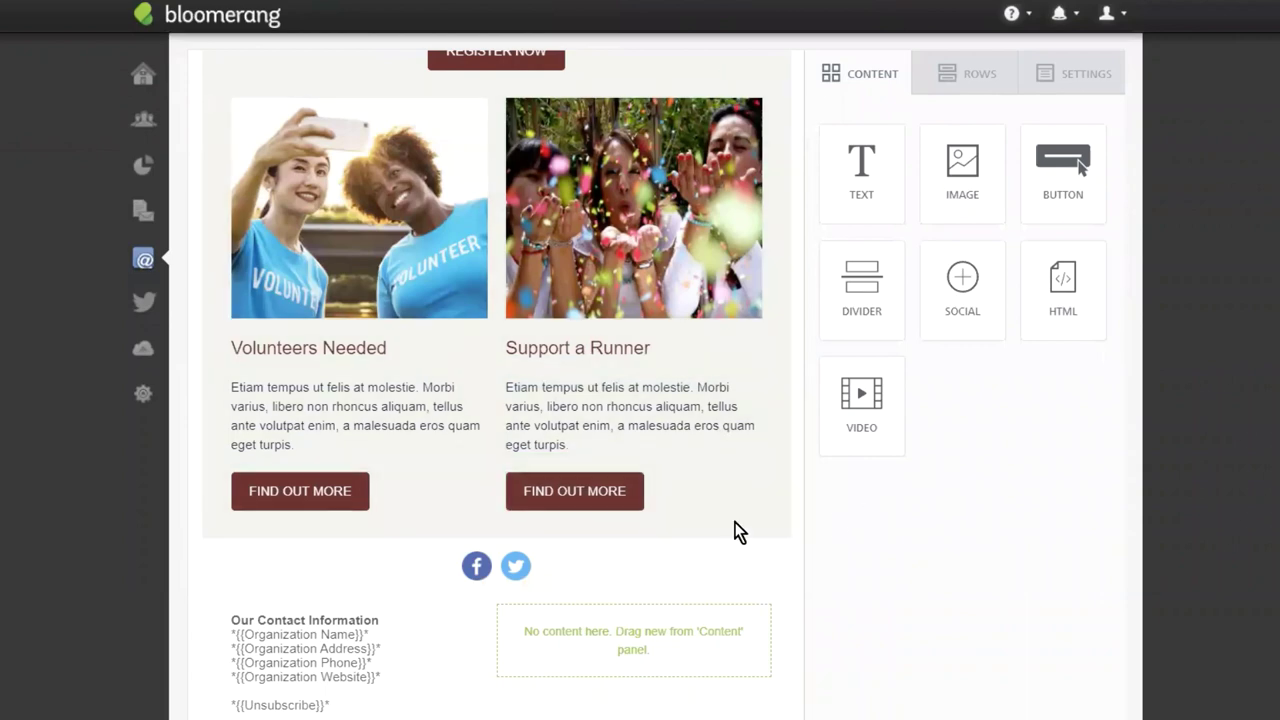
{"action": "scroll", "coordinate": [735, 522], "scroll_direction": "up", "scroll_amount": 8}
{"action": "scroll", "coordinate": [683, 365], "scroll_direction": "up", "scroll_amount": 1}
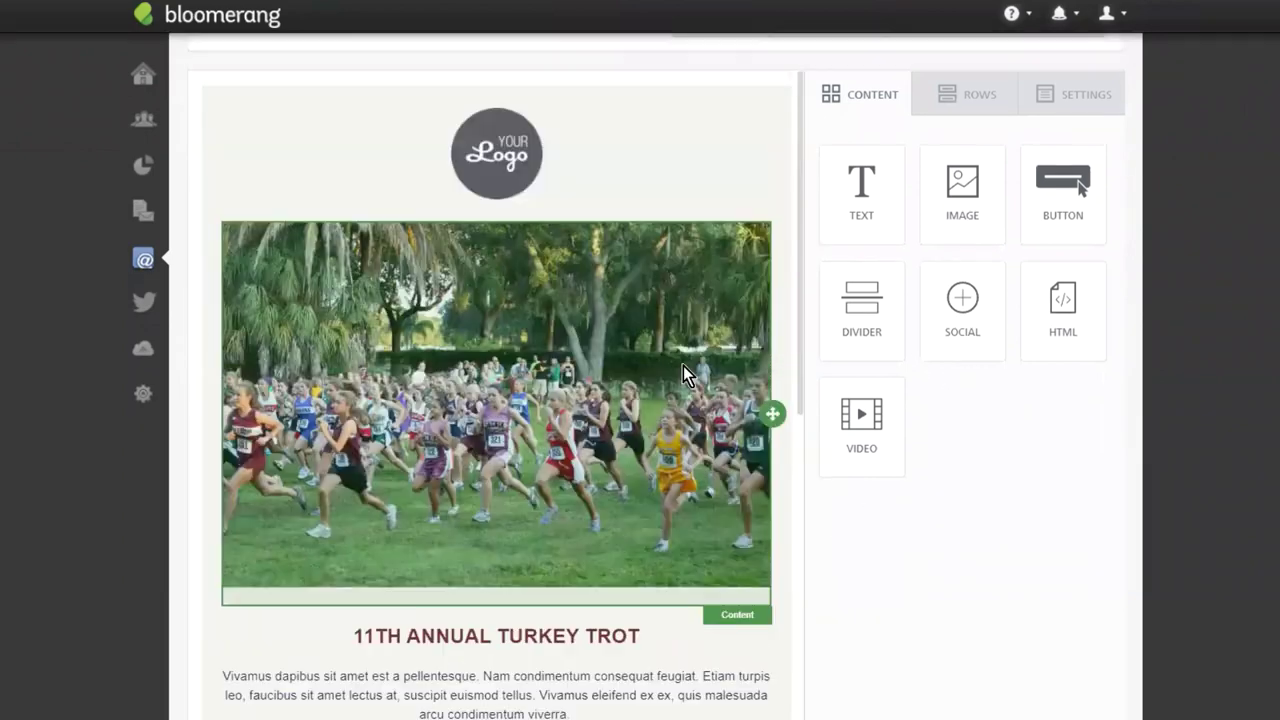
{"action": "scroll", "coordinate": [683, 365], "scroll_direction": "up", "scroll_amount": 1}
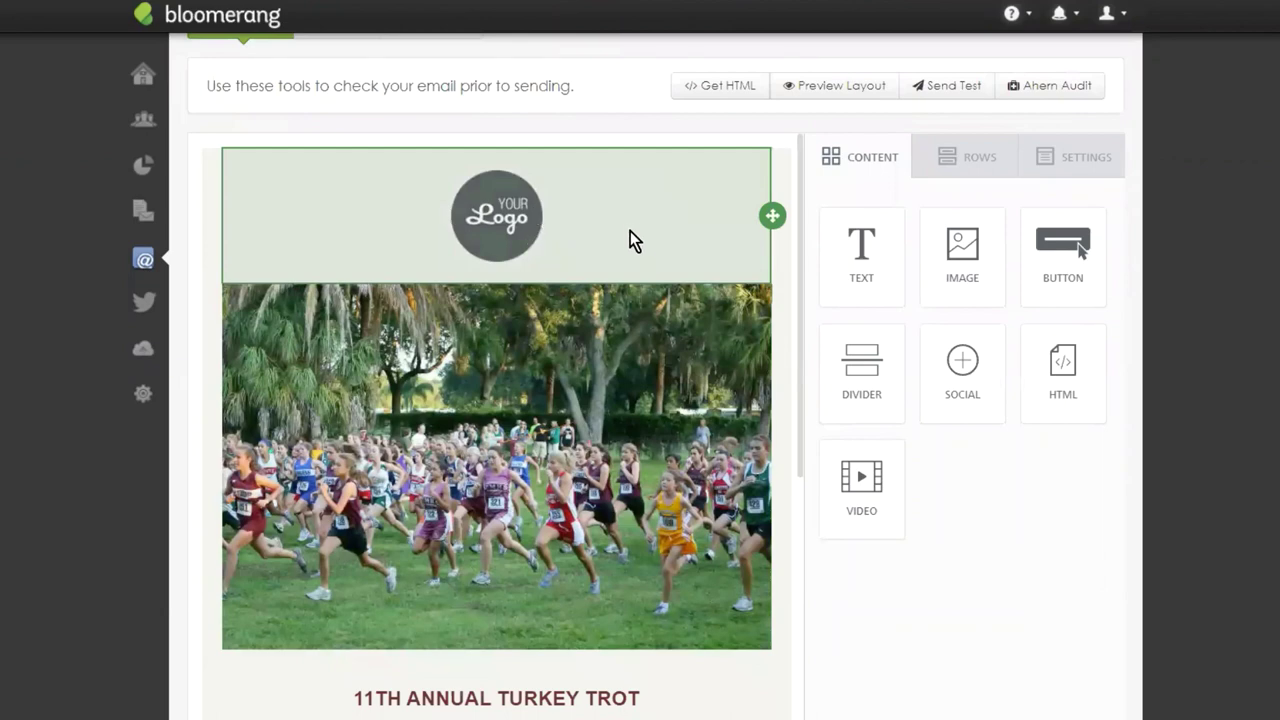
{"action": "left_click", "coordinate": [688, 204]}
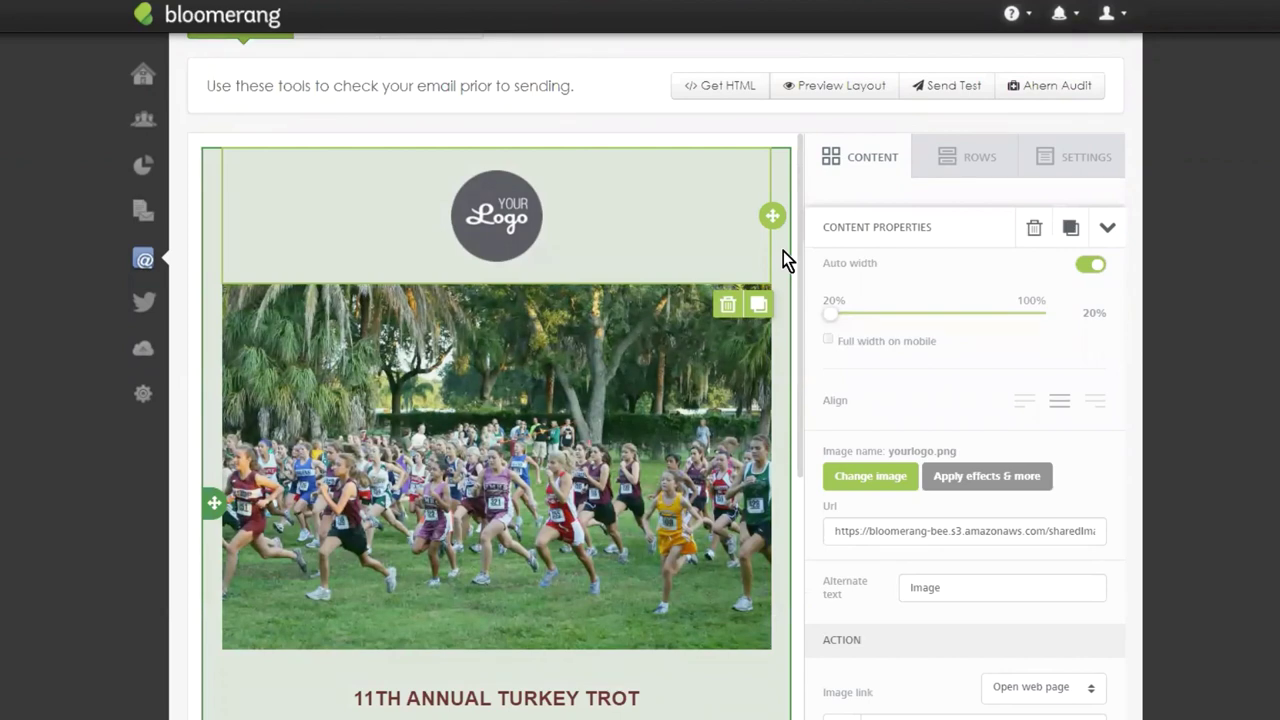
{"action": "left_click", "coordinate": [783, 251]}
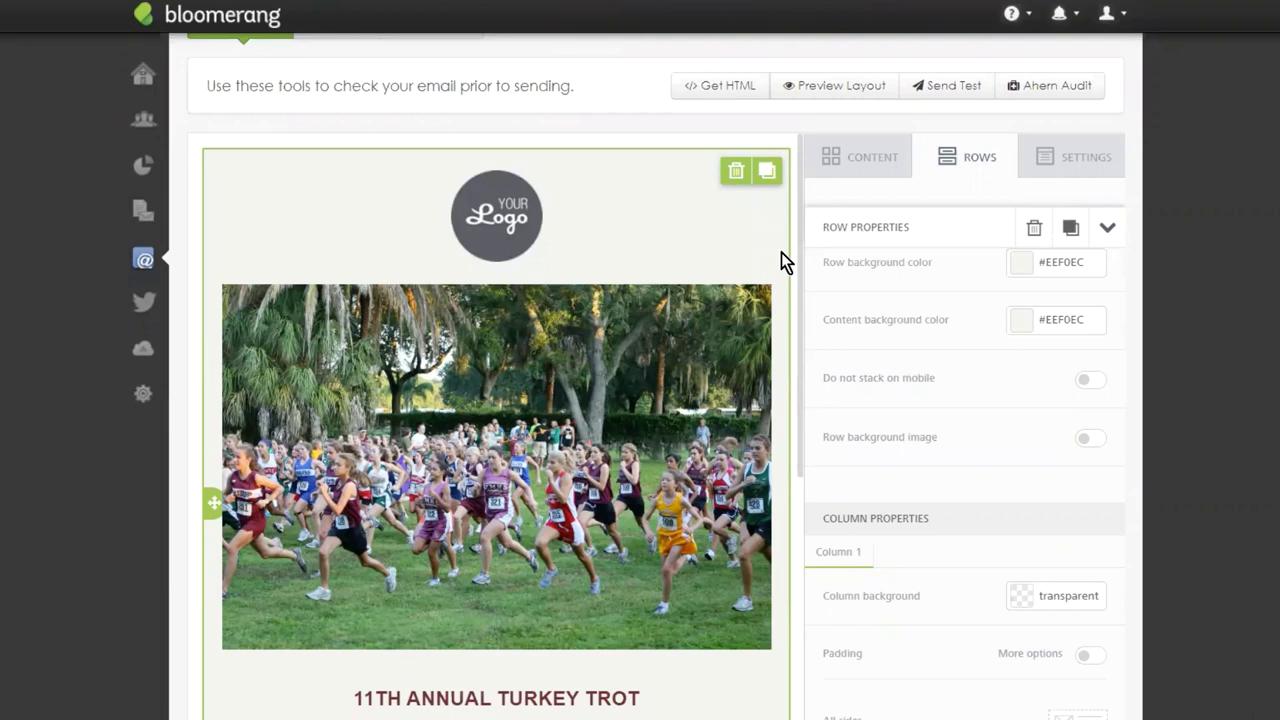
{"action": "scroll", "coordinate": [782, 240], "scroll_direction": "down", "scroll_amount": 2}
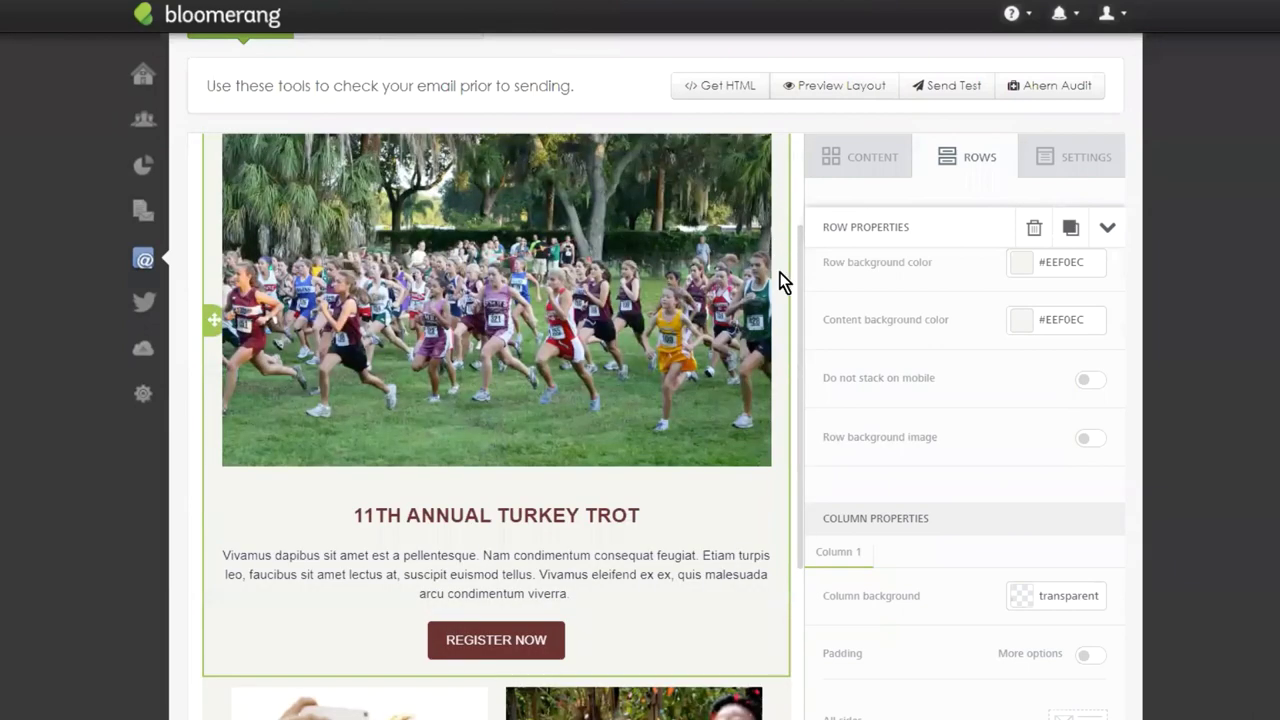
{"action": "scroll", "coordinate": [782, 280], "scroll_direction": "up", "scroll_amount": 3}
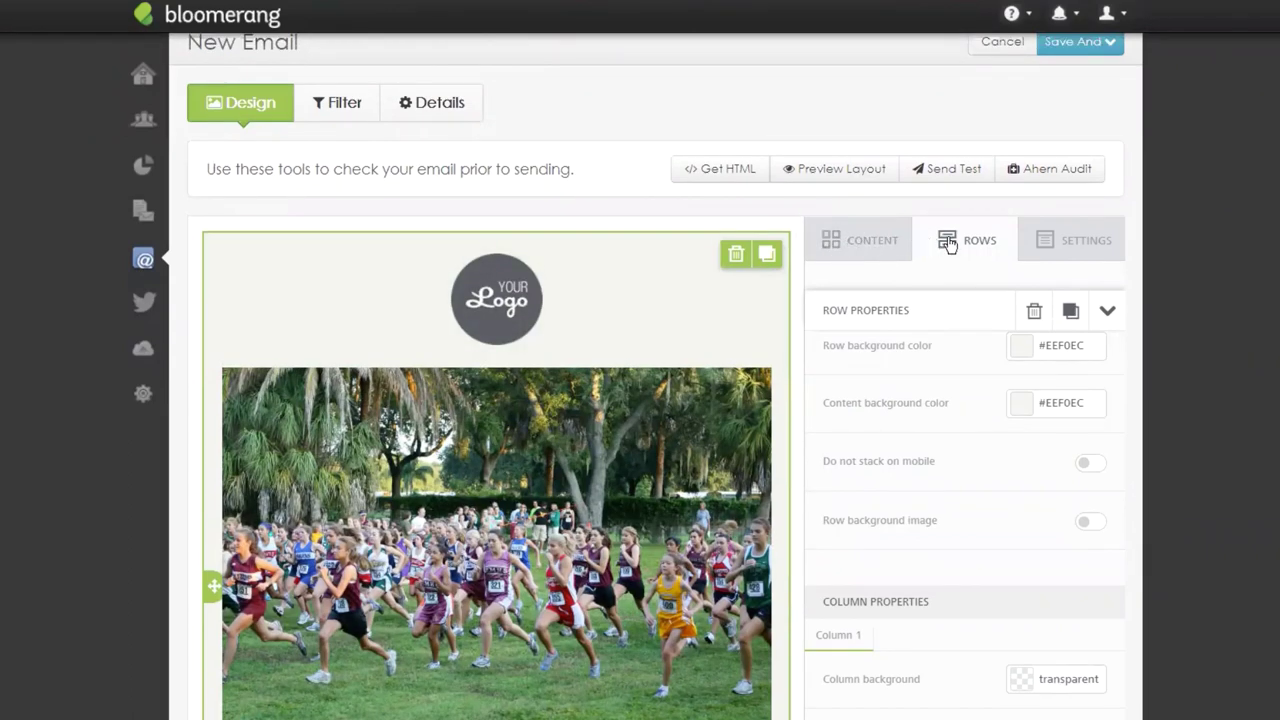
{"action": "scroll", "coordinate": [735, 363], "scroll_direction": "down", "scroll_amount": 5}
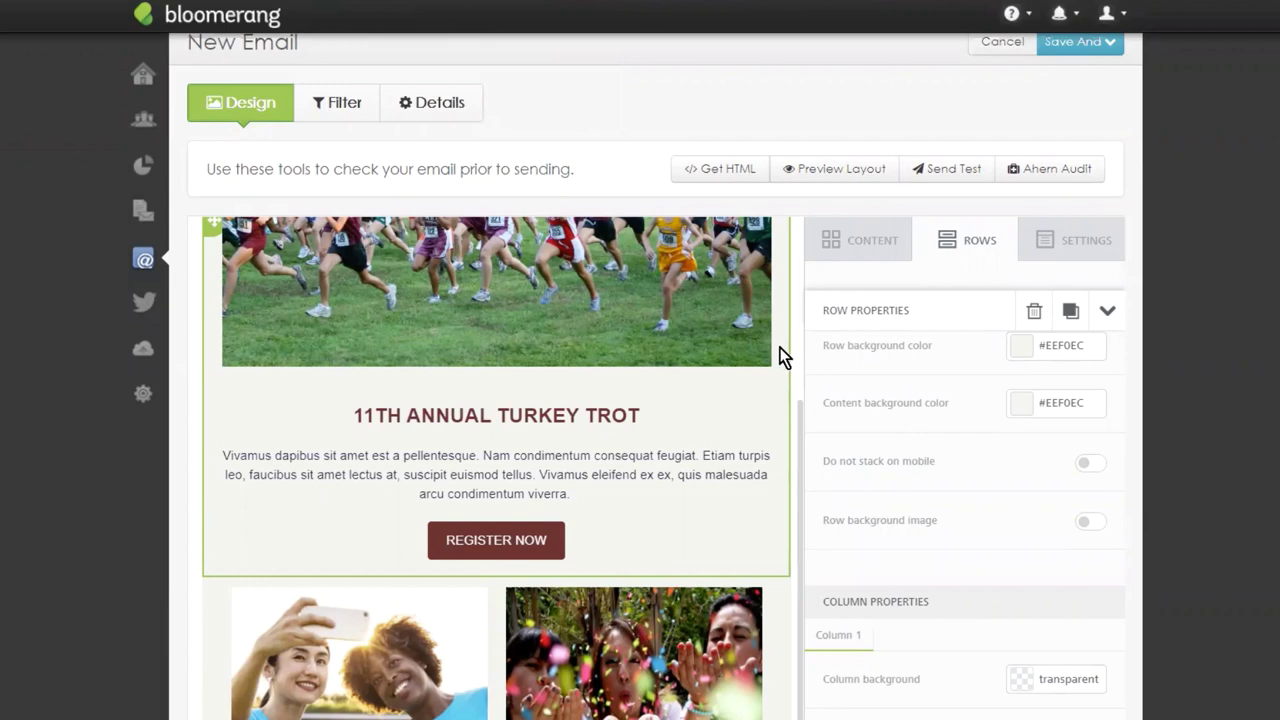
{"action": "scroll", "coordinate": [781, 365], "scroll_direction": "up", "scroll_amount": 6}
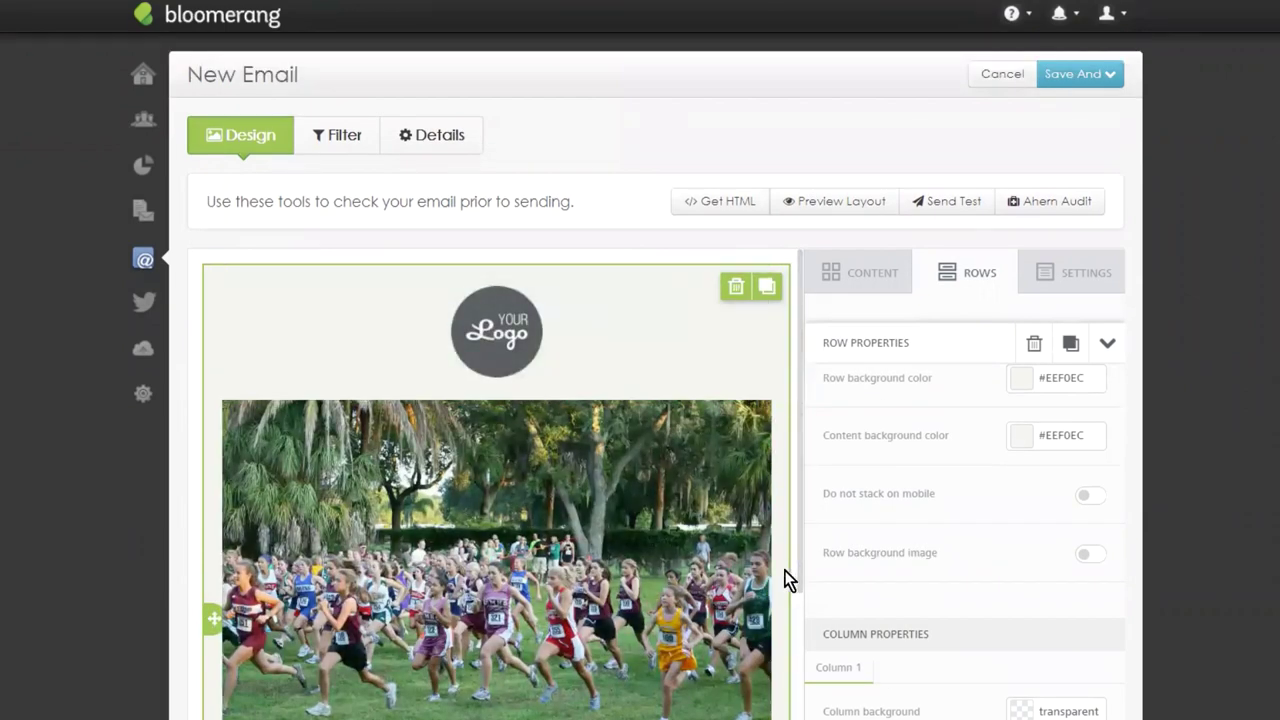
Drag the Volunteers Needed / Support a Runner row above the logo at the email's top.
{"action": "left_click", "coordinate": [663, 363]}
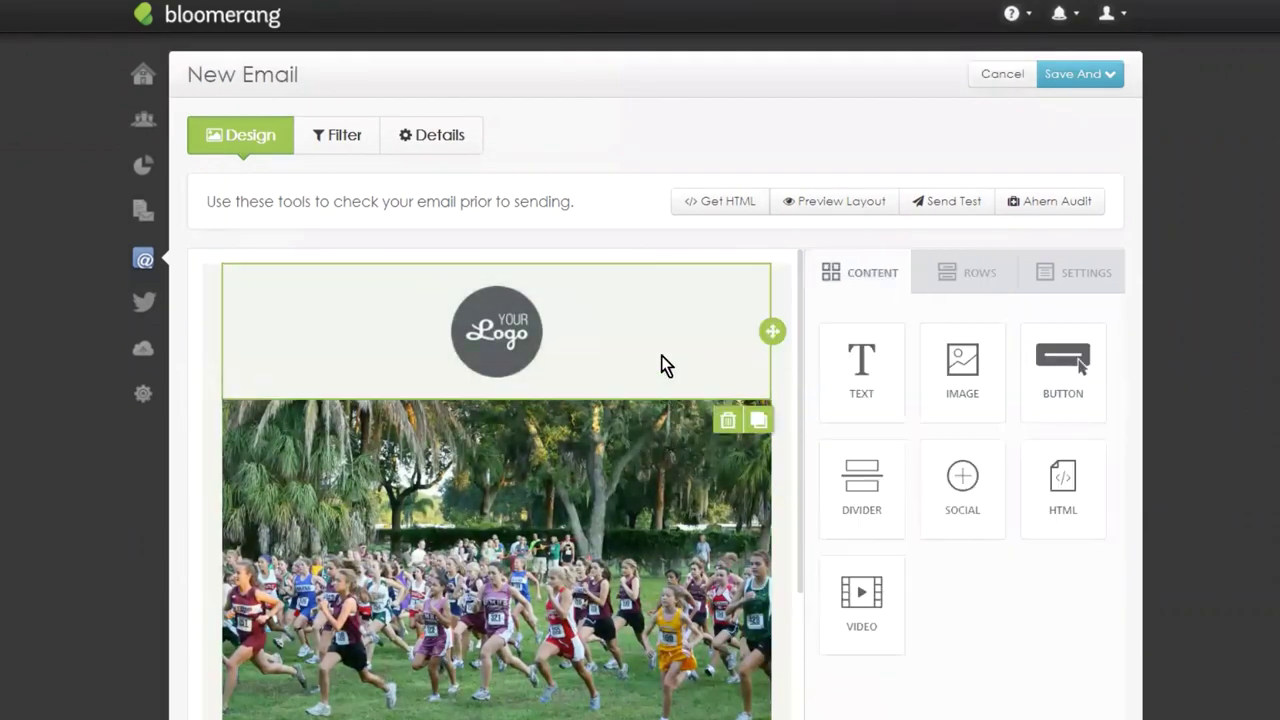
{"action": "scroll", "coordinate": [623, 334], "scroll_direction": "down", "scroll_amount": 3}
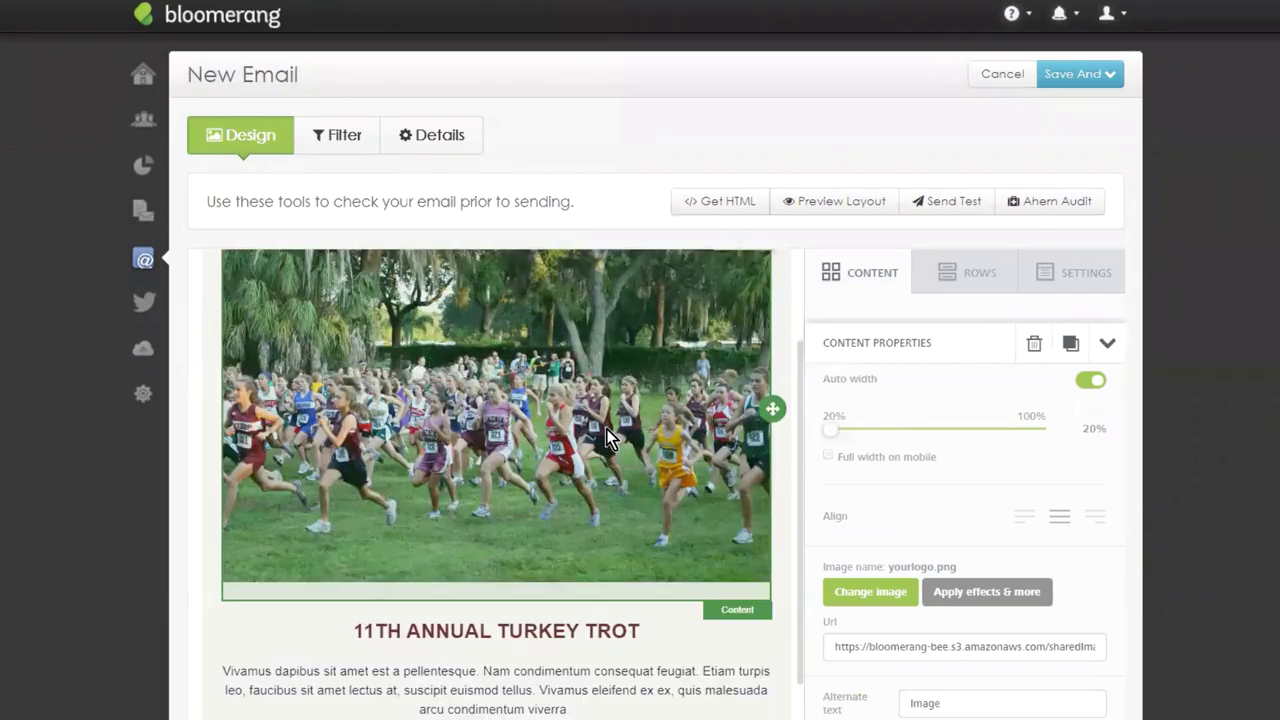
{"action": "left_click", "coordinate": [608, 414]}
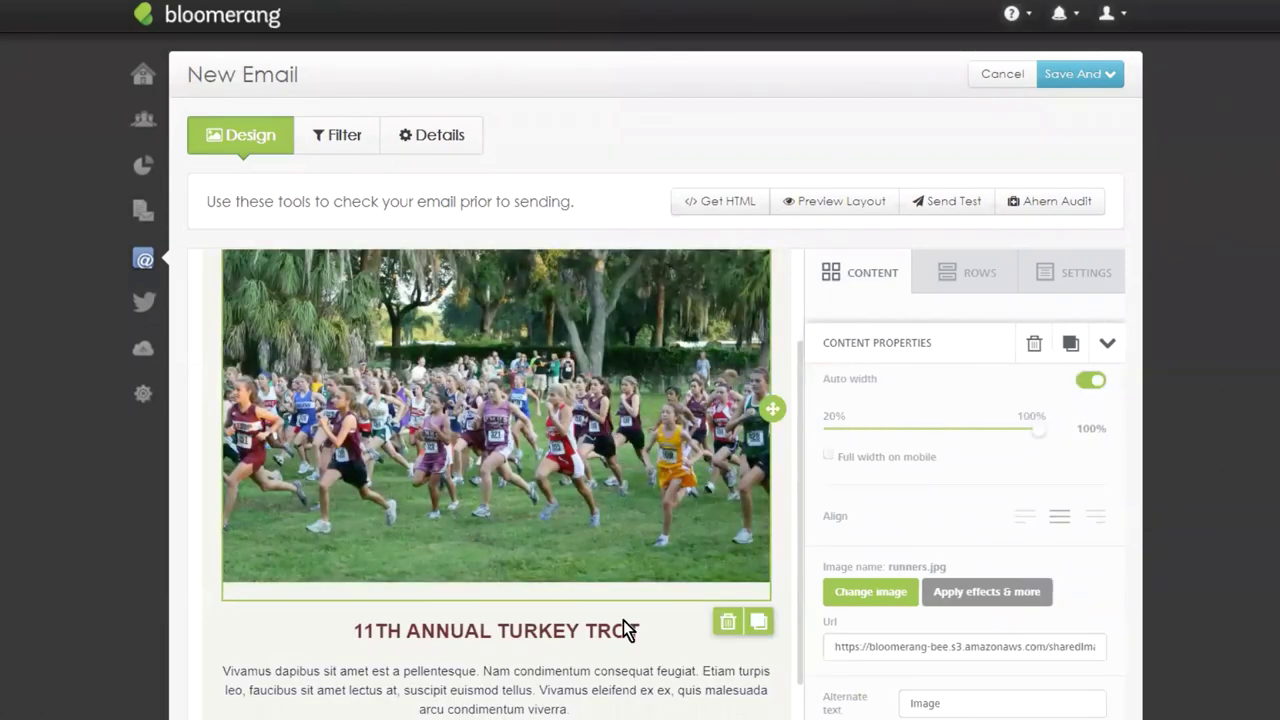
{"action": "scroll", "coordinate": [613, 450], "scroll_direction": "down", "scroll_amount": 3}
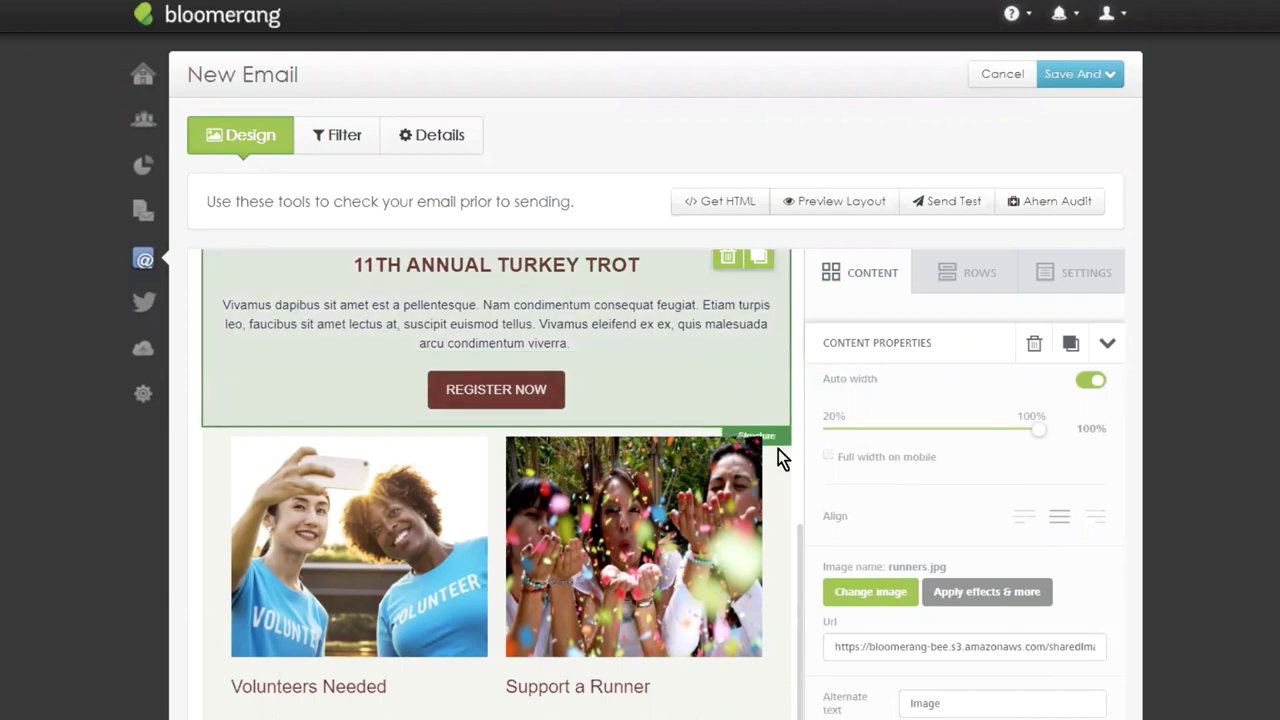
{"action": "scroll", "coordinate": [780, 449], "scroll_direction": "down", "scroll_amount": 2}
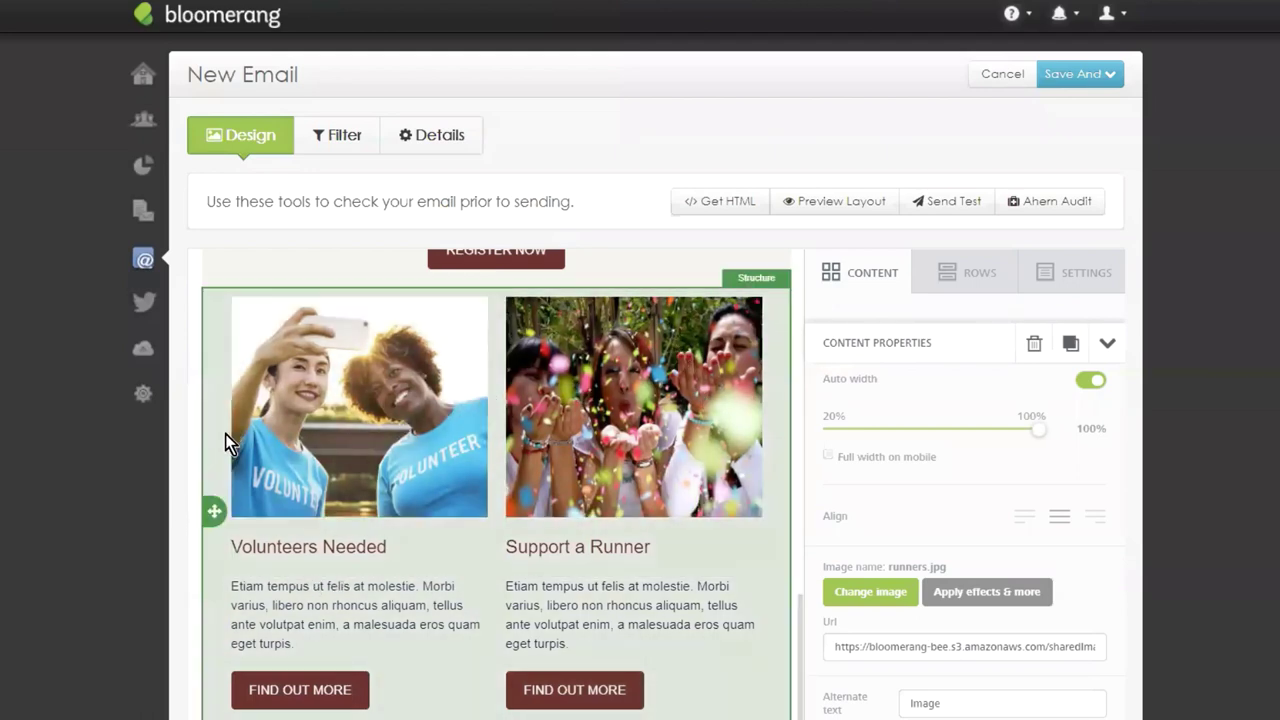
{"action": "left_click_drag", "start_coordinate": [211, 512], "coordinate": [285, 323]}
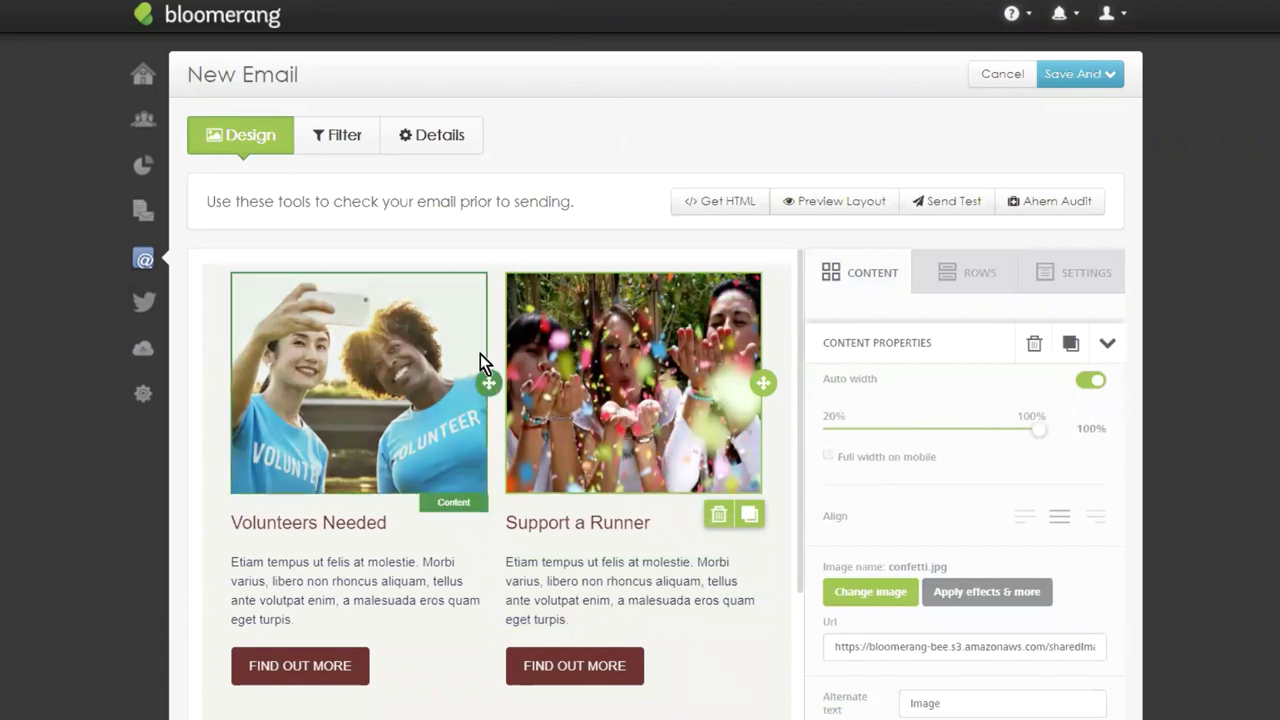
Delete both images and then the whole Volunteers Needed / Support a Runner row.
{"action": "left_click", "coordinate": [719, 516]}
{"action": "left_click", "coordinate": [723, 520]}
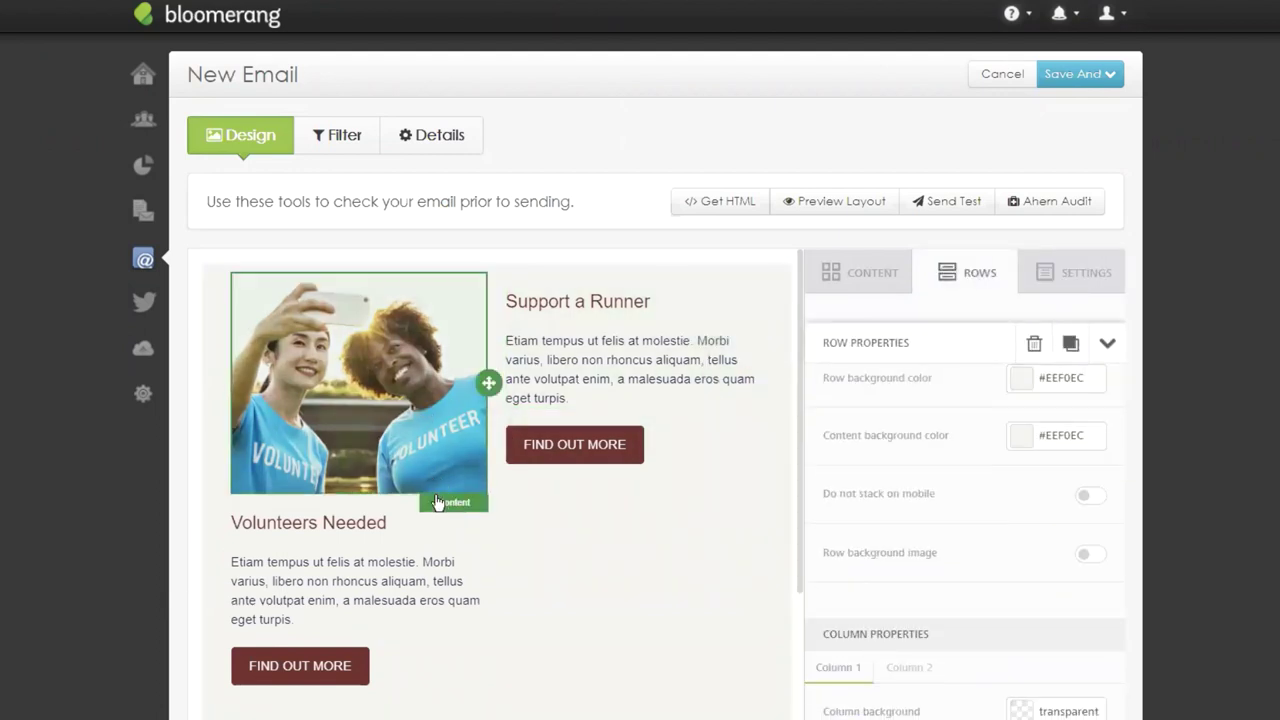
{"action": "left_click", "coordinate": [423, 397]}
{"action": "left_click", "coordinate": [440, 516]}
{"action": "left_click", "coordinate": [614, 354]}
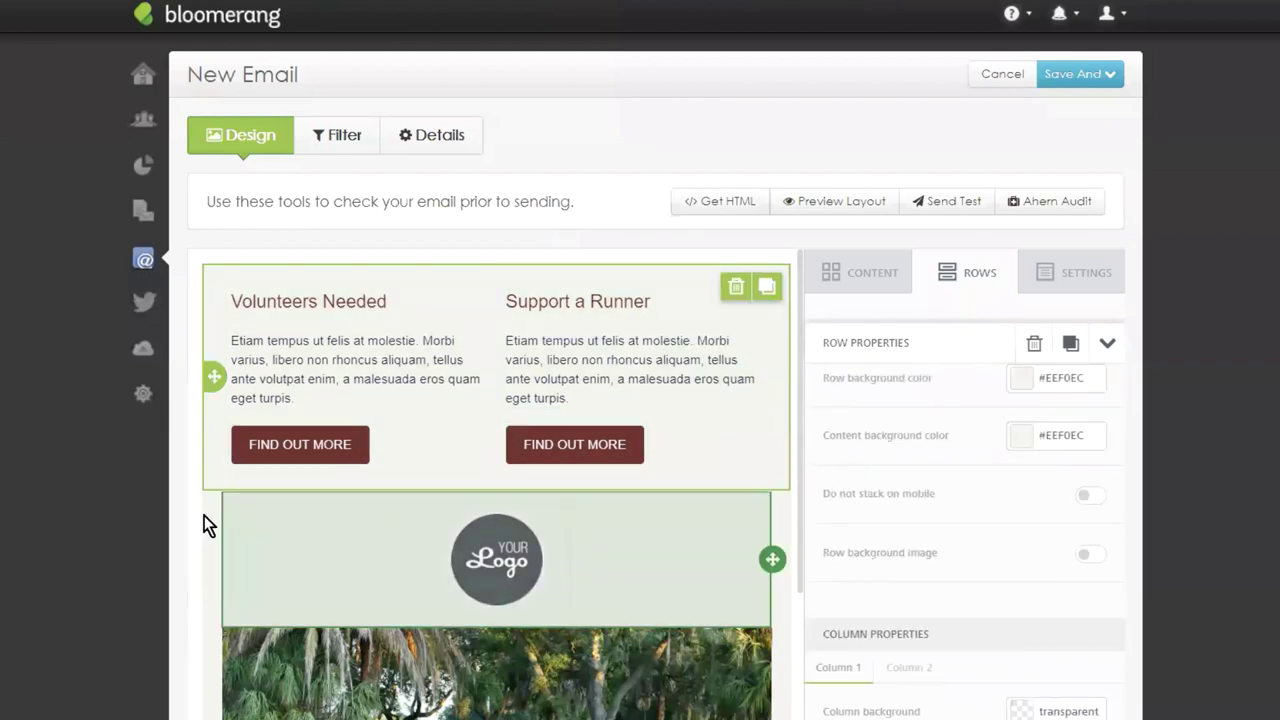
{"action": "left_click", "coordinate": [735, 290]}
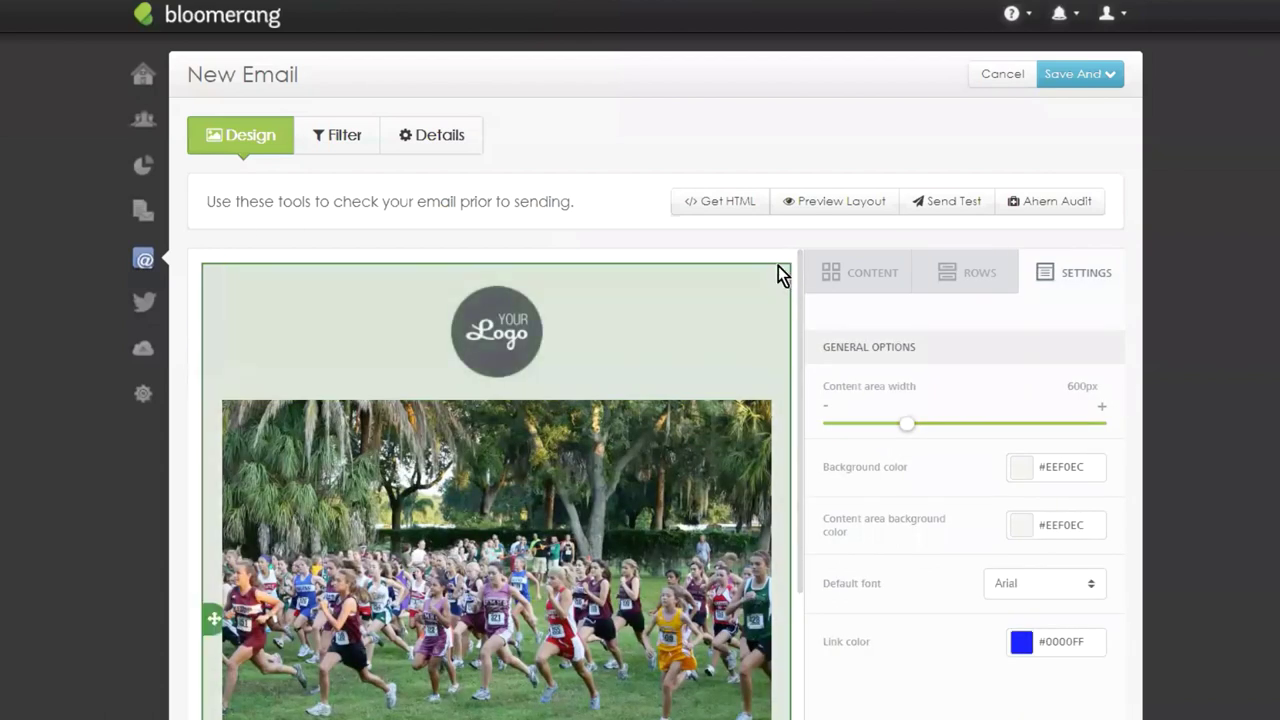
Delete the logo and photo row and the social icons row.
{"action": "left_click", "coordinate": [765, 305]}
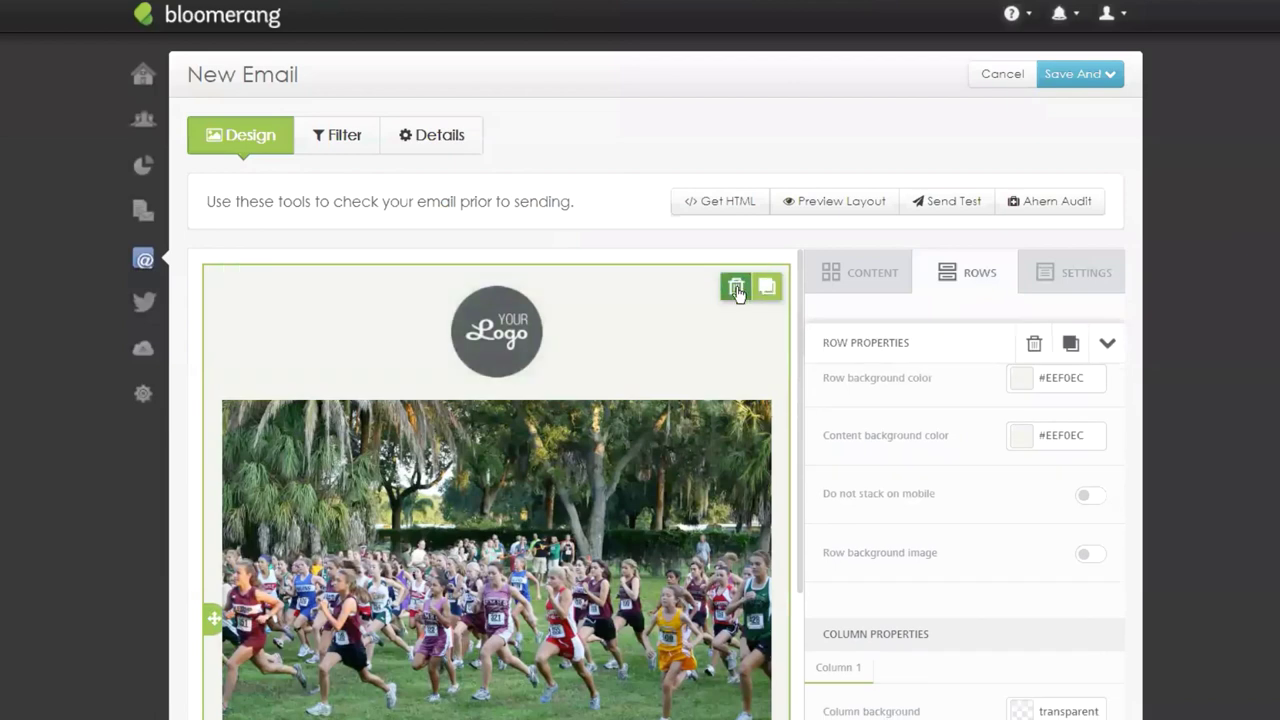
{"action": "left_click", "coordinate": [737, 290]}
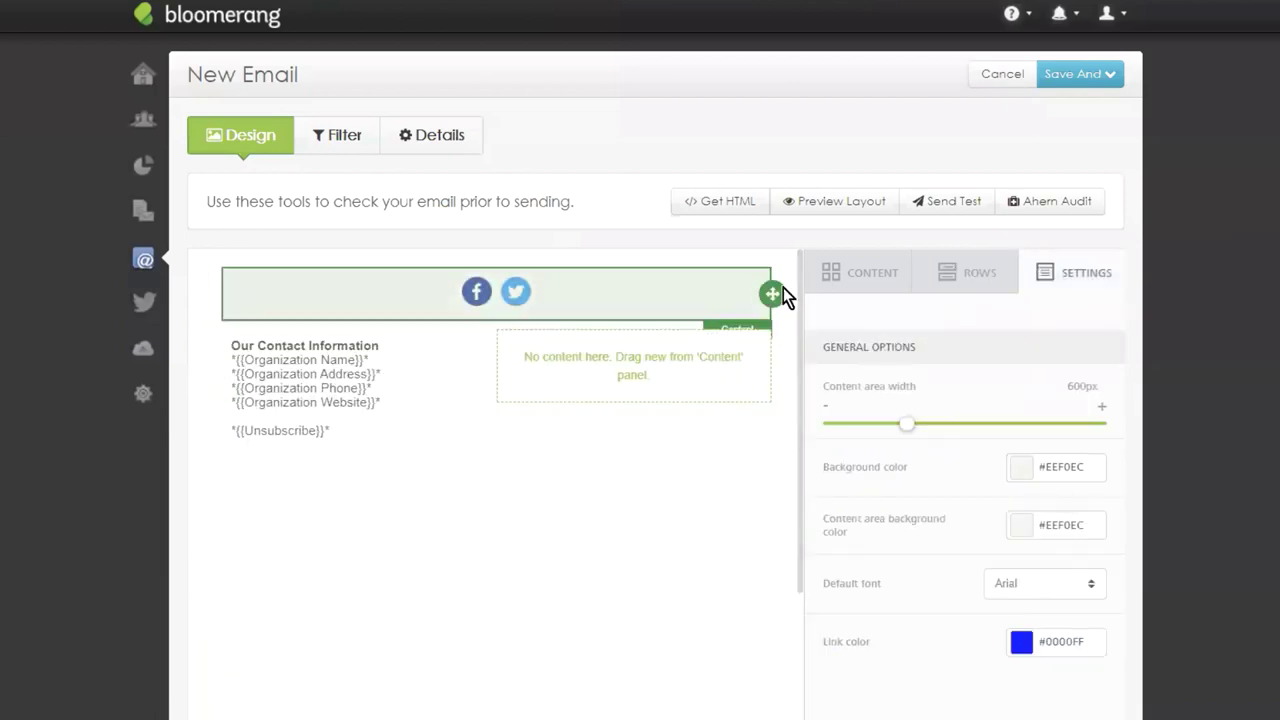
{"action": "left_click", "coordinate": [735, 300]}
{"action": "left_click", "coordinate": [737, 290]}
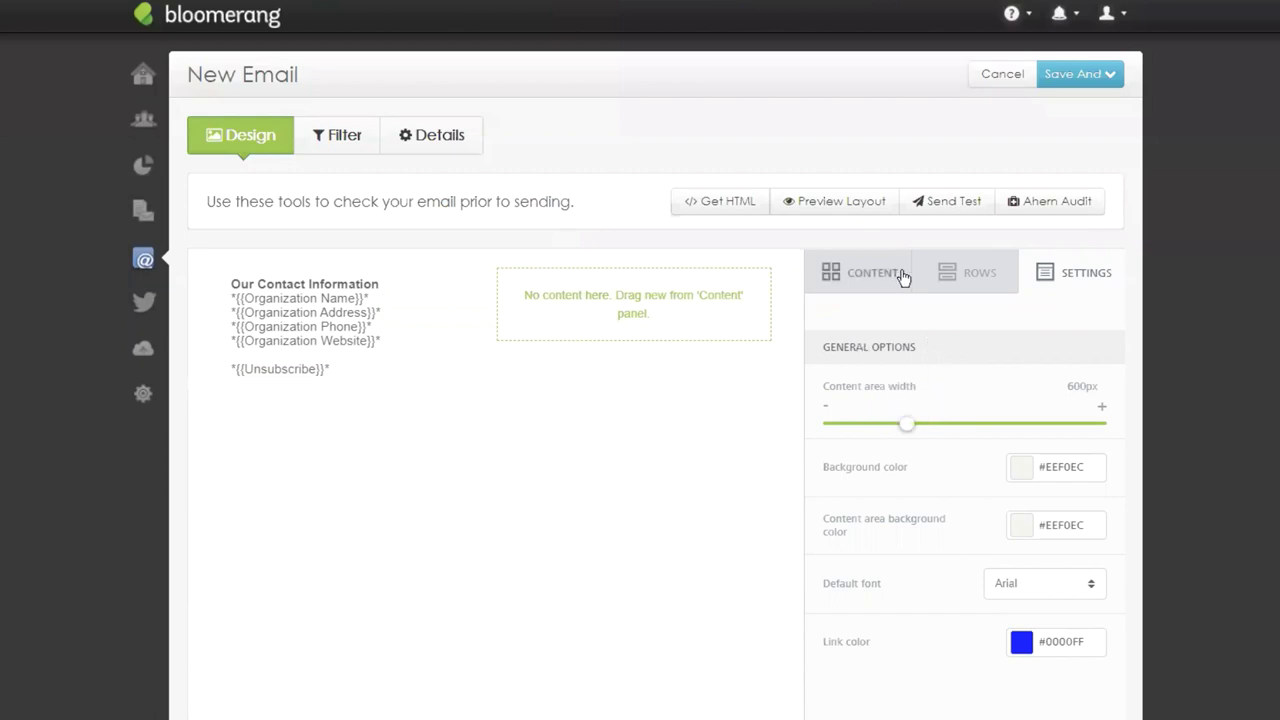
Add a single-column row above the contact information footer.
{"action": "left_click", "coordinate": [978, 281]}
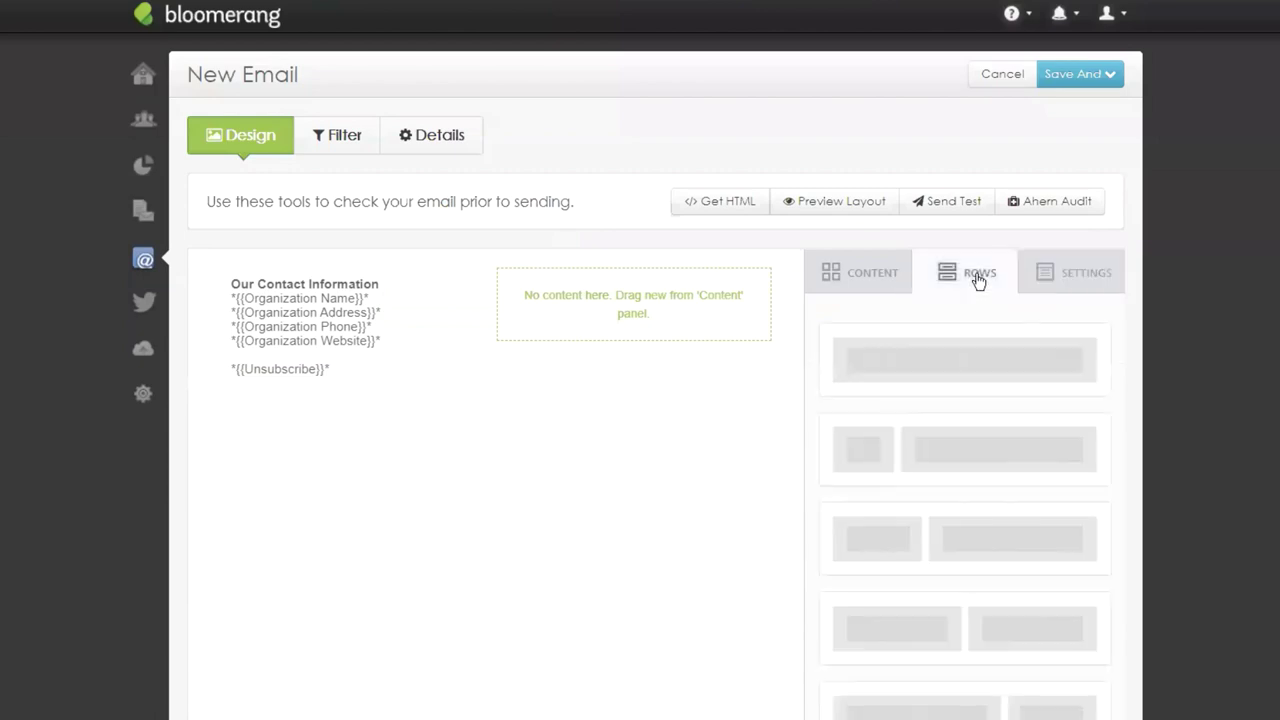
{"action": "left_click_drag", "start_coordinate": [972, 372], "coordinate": [462, 262]}
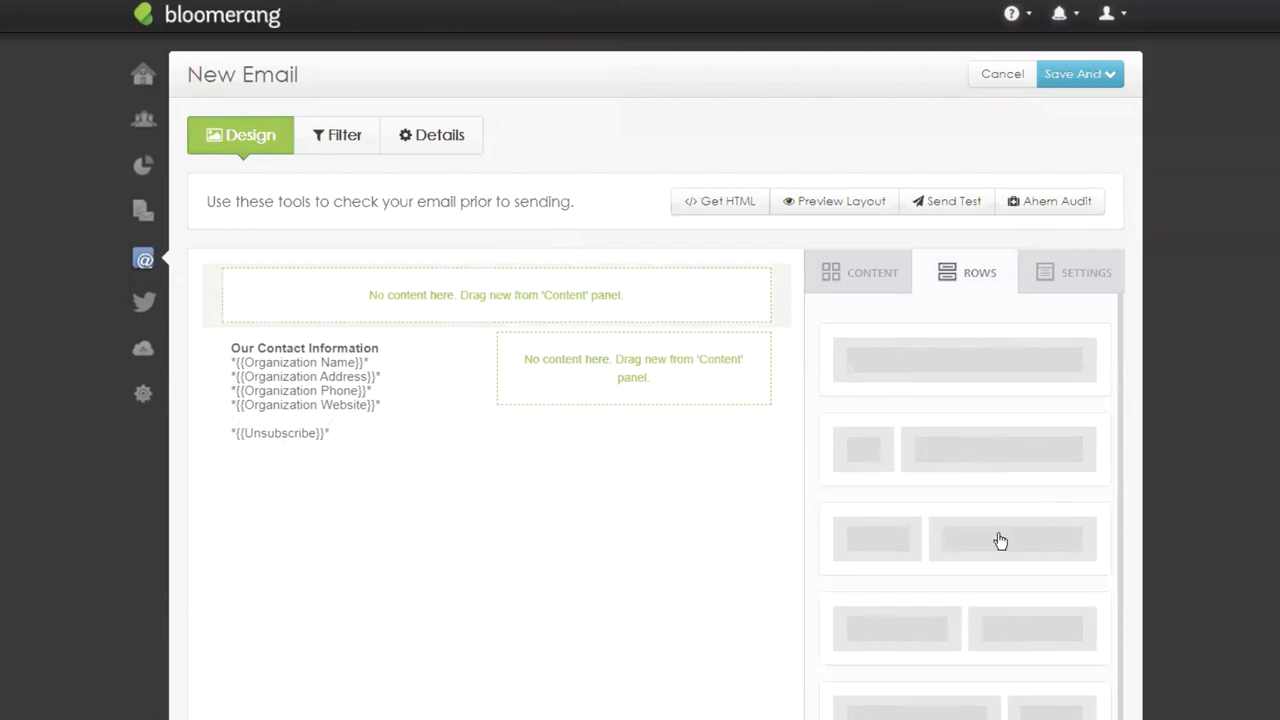
{"action": "scroll", "coordinate": [1014, 530], "scroll_direction": "down", "scroll_amount": 2}
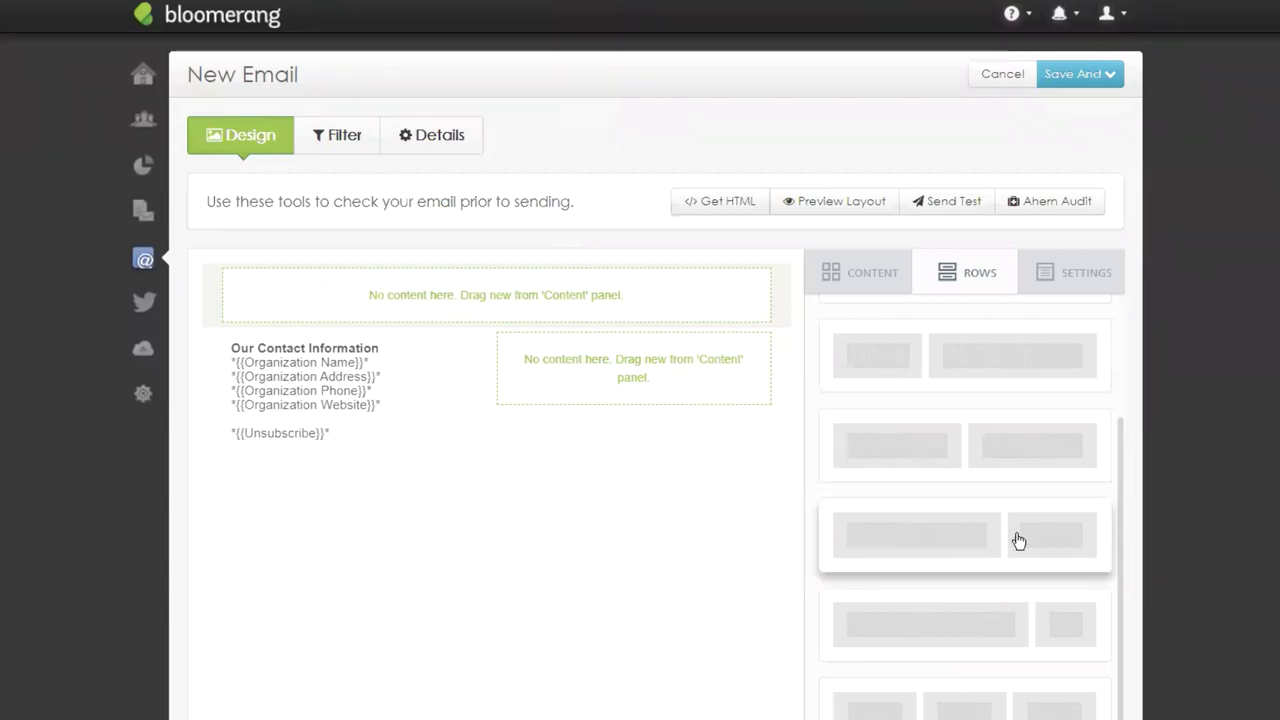
{"action": "scroll", "coordinate": [1025, 540], "scroll_direction": "down", "scroll_amount": 1}
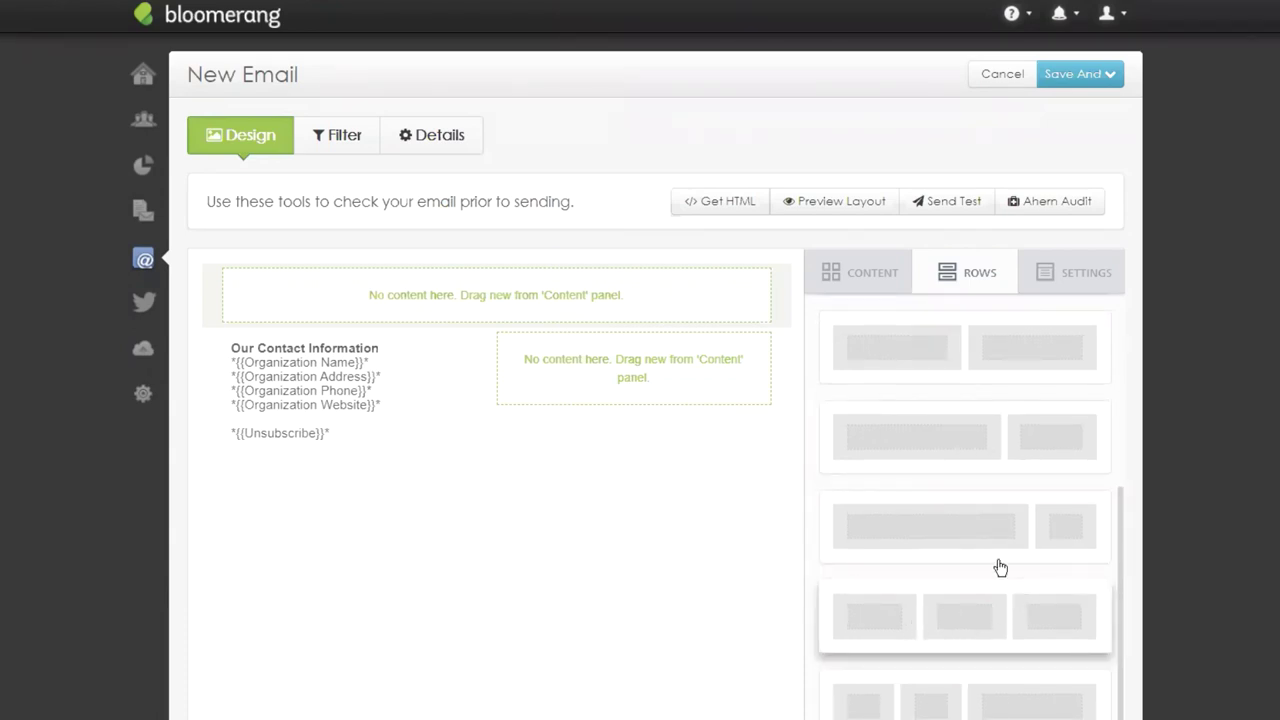
{"action": "scroll", "coordinate": [1000, 568], "scroll_direction": "down", "scroll_amount": 2}
{"action": "scroll", "coordinate": [933, 582], "scroll_direction": "up", "scroll_amount": 5}
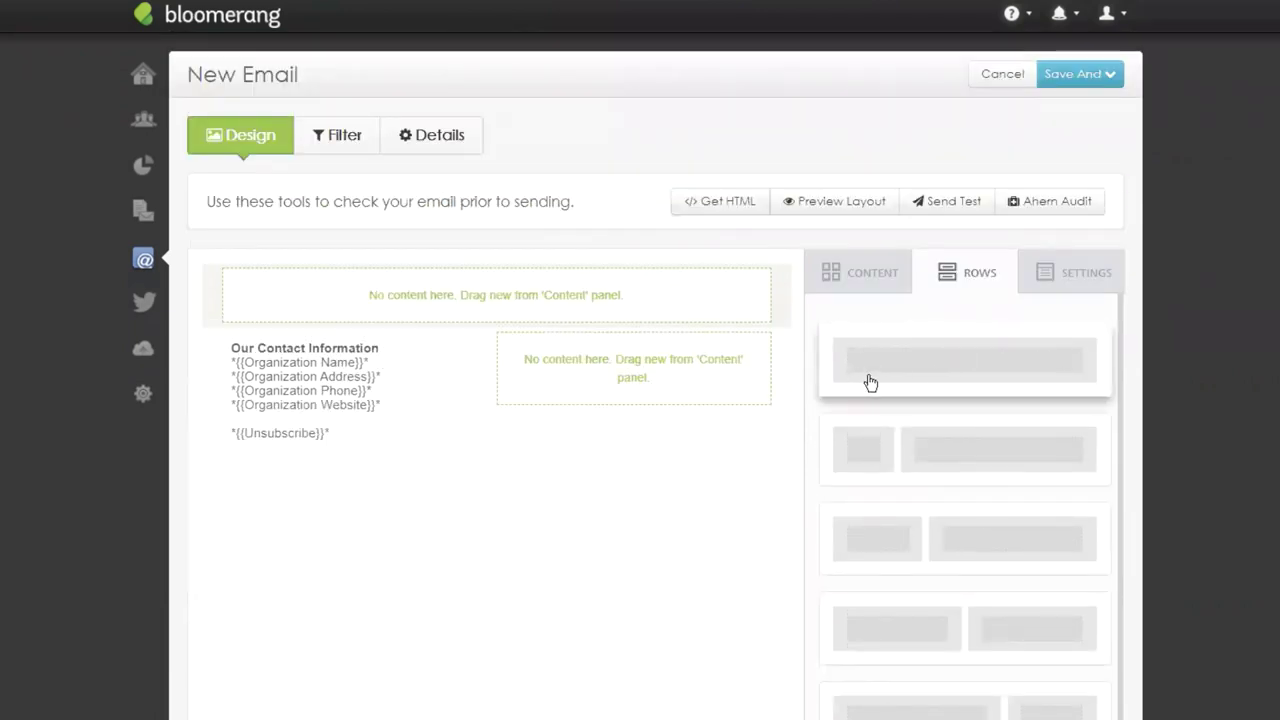
{"action": "scroll", "coordinate": [900, 440], "scroll_direction": "down", "scroll_amount": 2}
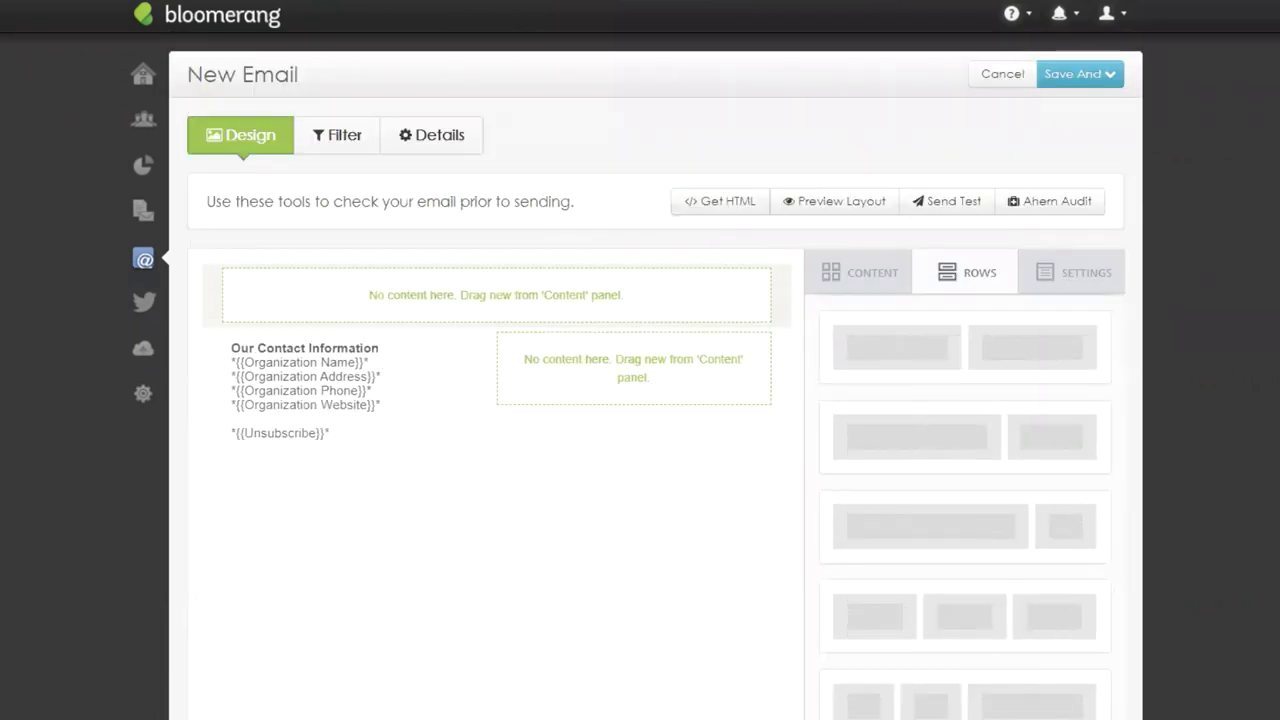
{"action": "scroll", "coordinate": [977, 590], "scroll_direction": "down", "scroll_amount": 3}
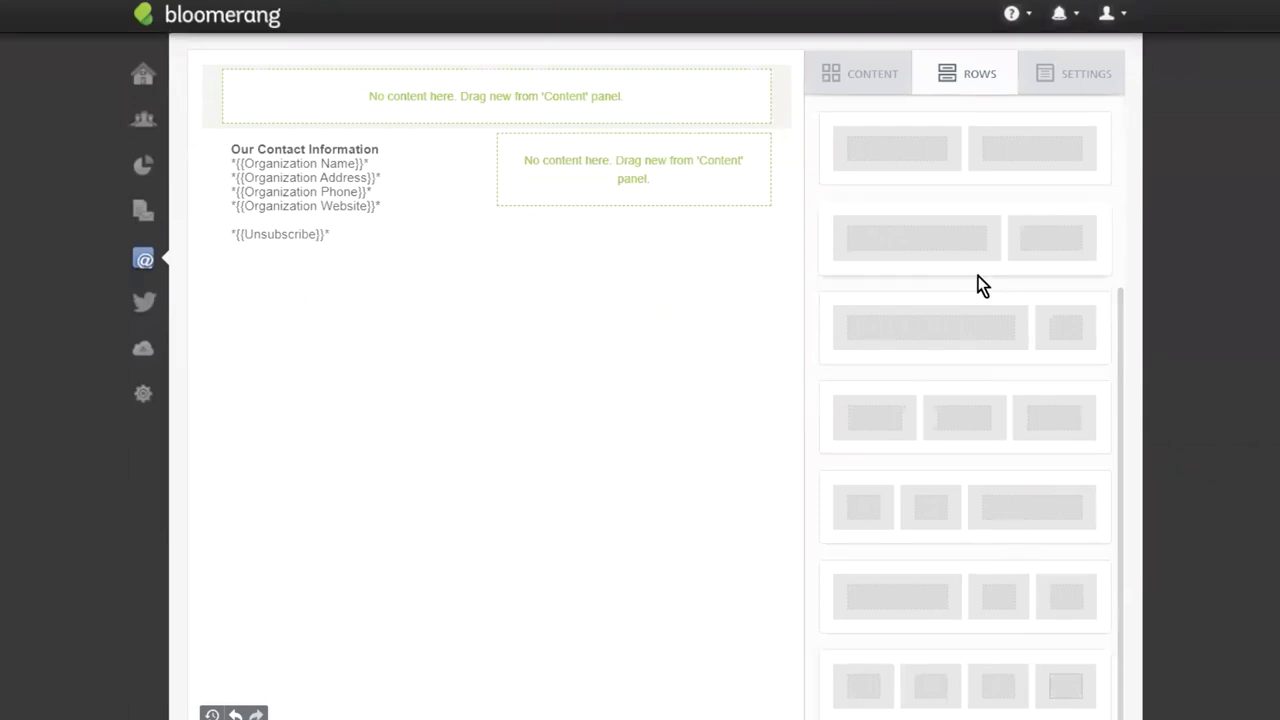
{"action": "scroll", "coordinate": [978, 300], "scroll_direction": "up", "scroll_amount": 5}
Add a two-column row, then two more single-column rows beneath it.
{"action": "left_click_drag", "start_coordinate": [958, 529], "coordinate": [462, 221]}
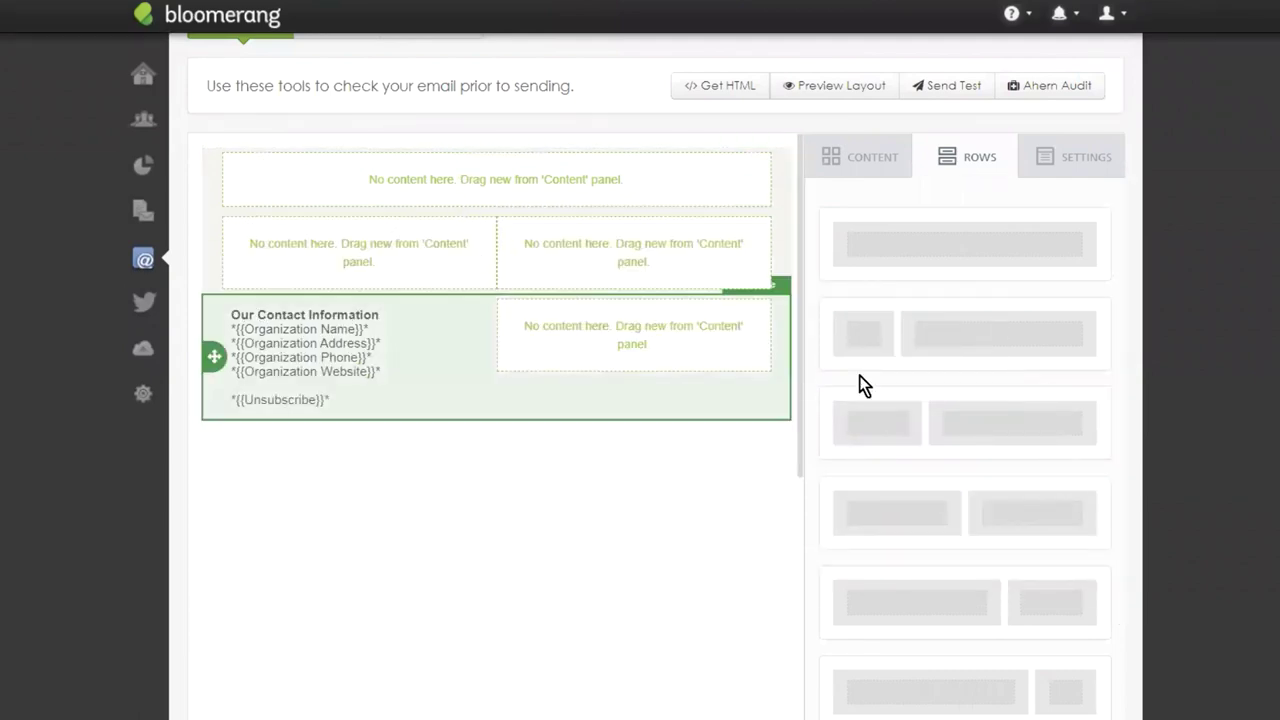
{"action": "left_click_drag", "start_coordinate": [946, 240], "coordinate": [452, 302]}
{"action": "left_click_drag", "start_coordinate": [954, 257], "coordinate": [449, 369]}
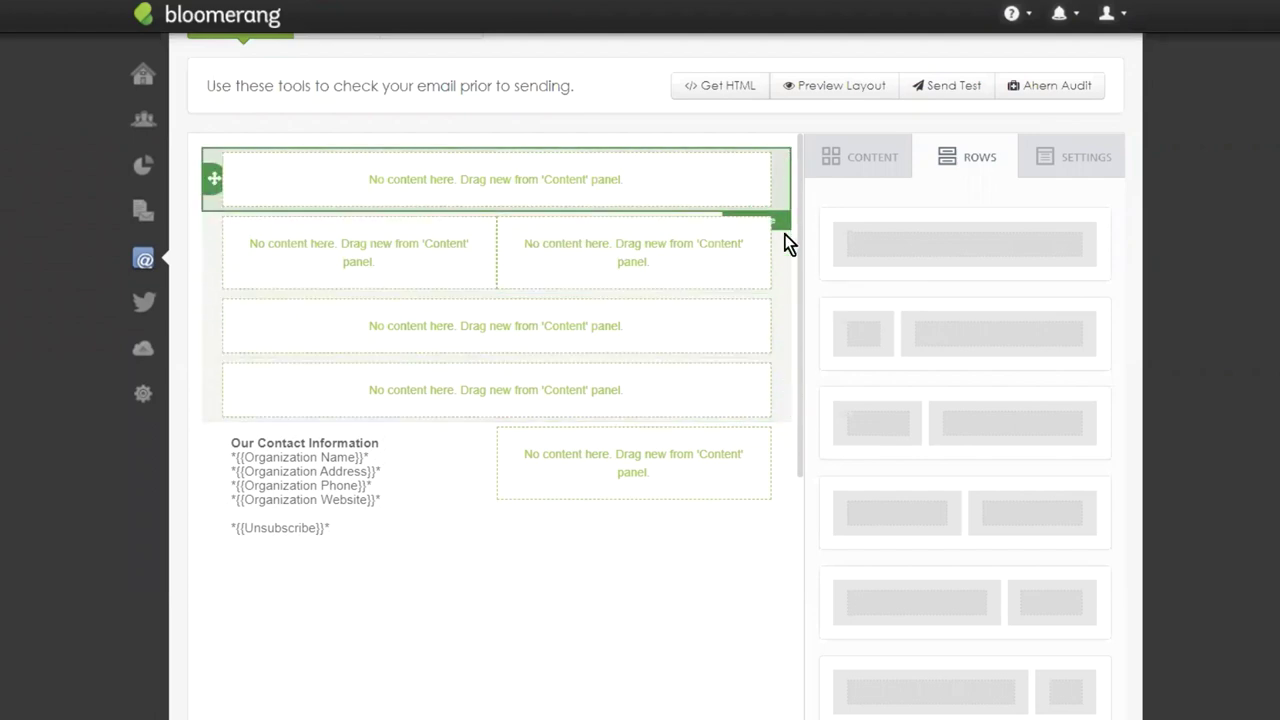
Narrow the email content width to 500px and make the email and content-area backgrounds transparent.
{"action": "left_click", "coordinate": [1065, 170]}
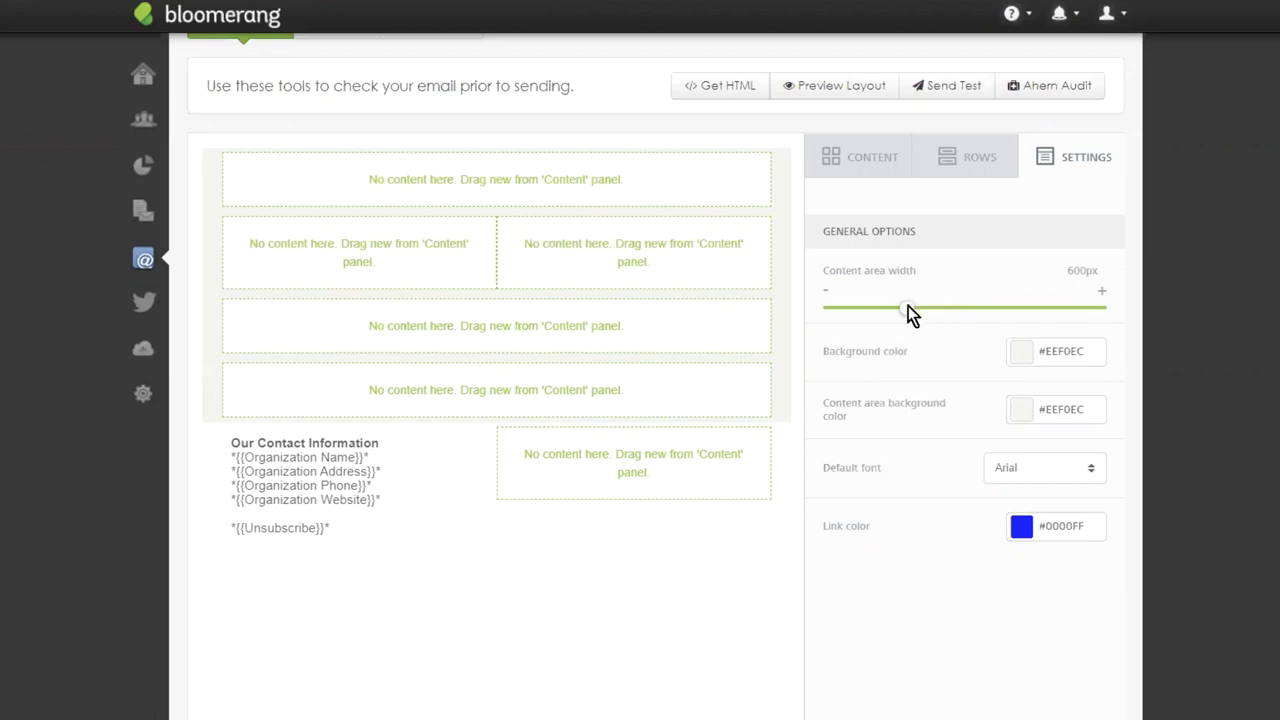
{"action": "left_click_drag", "start_coordinate": [908, 313], "coordinate": [843, 306]}
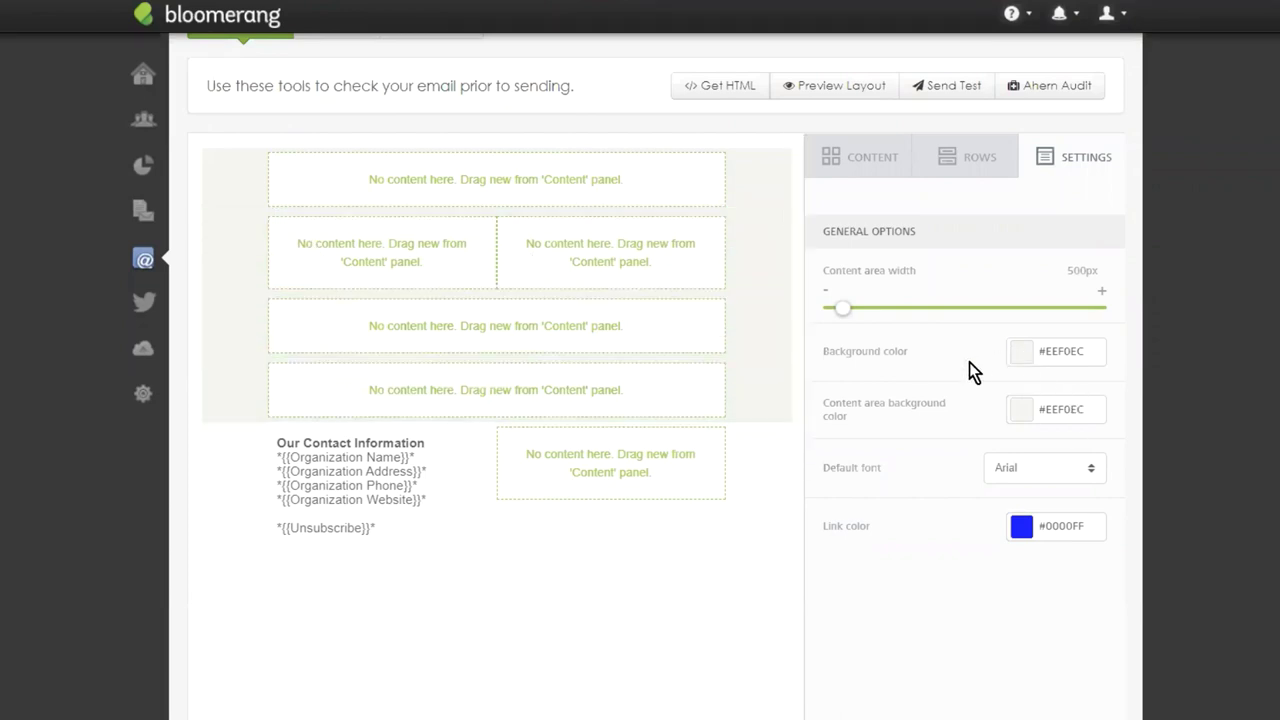
{"action": "left_click", "coordinate": [1022, 358]}
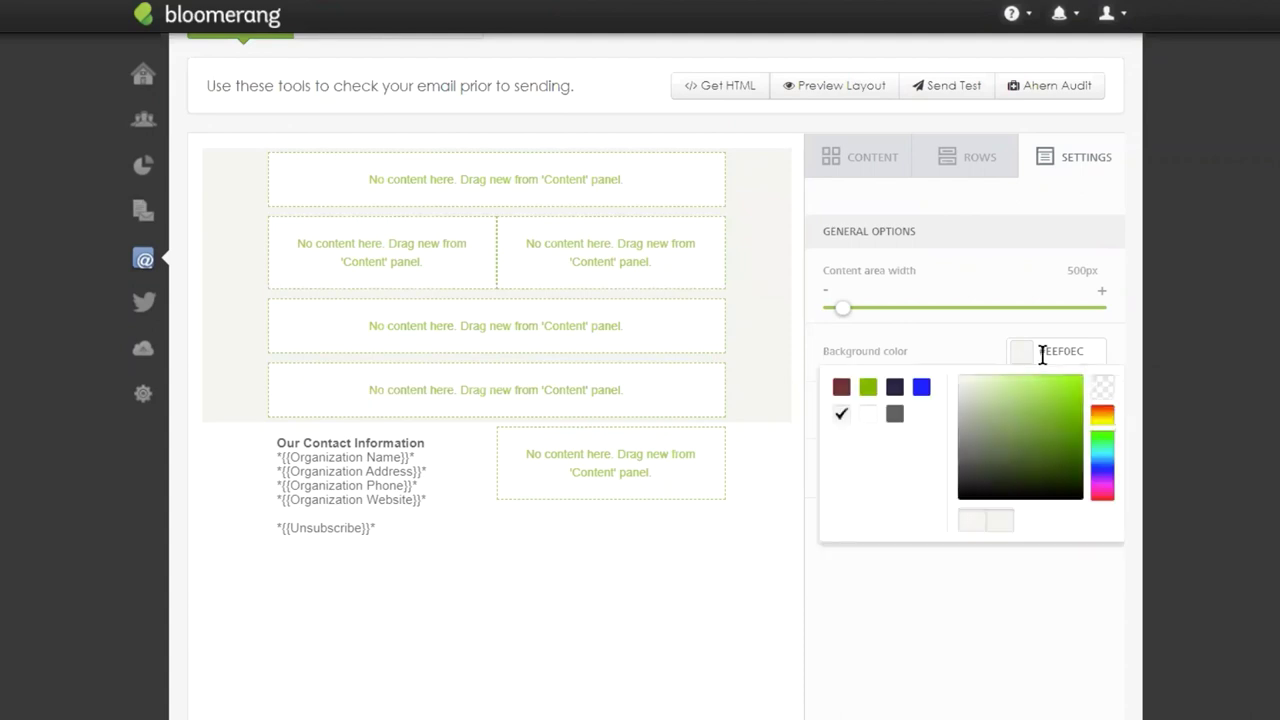
{"action": "left_click", "coordinate": [1102, 390]}
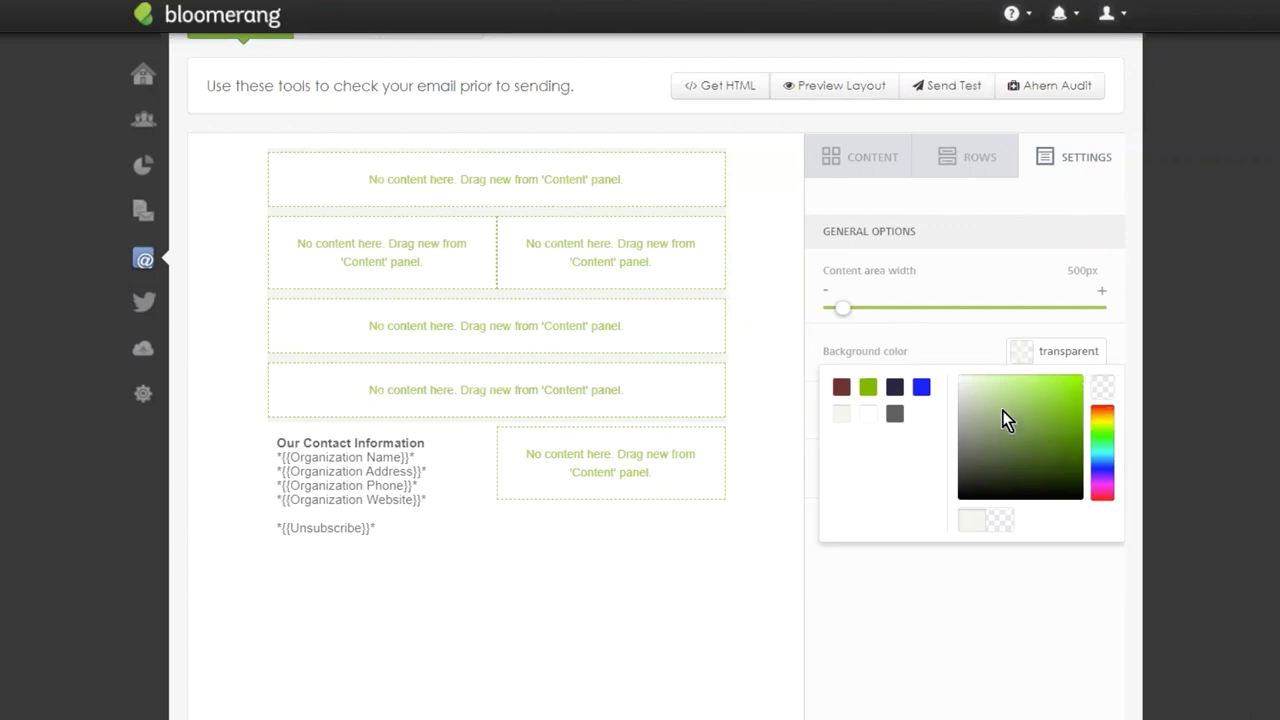
{"action": "left_click", "coordinate": [823, 656]}
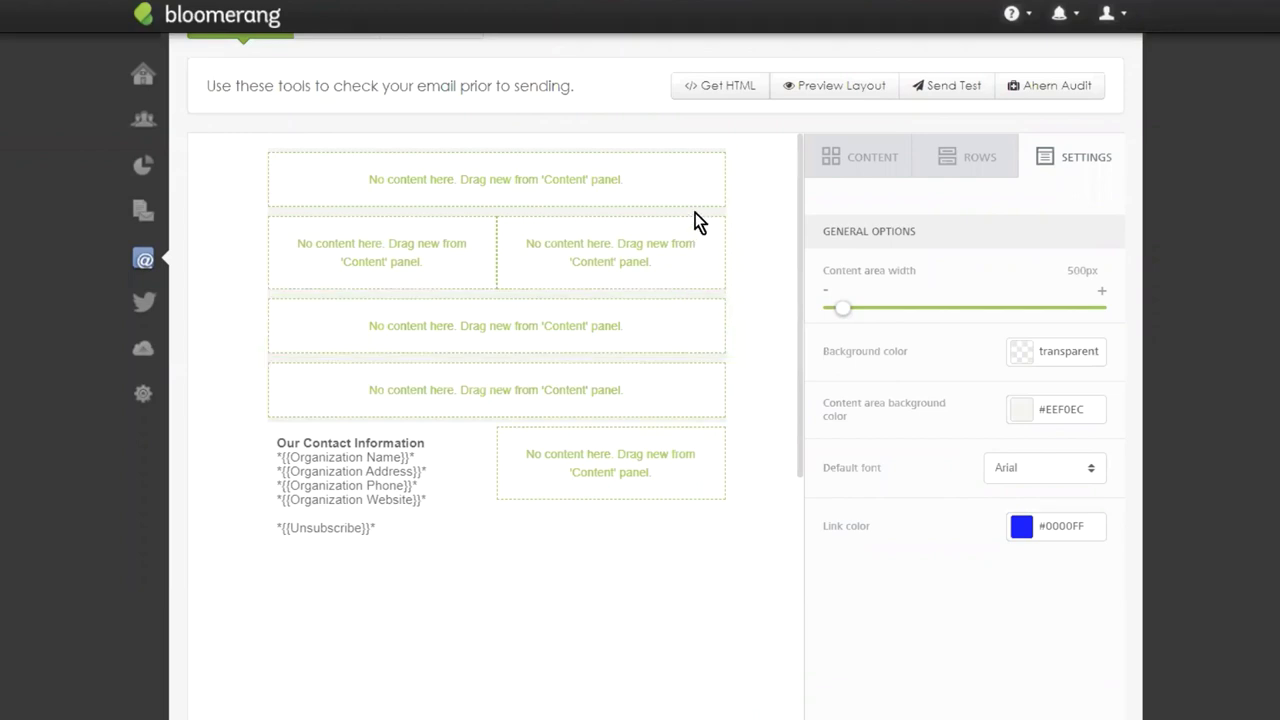
{"action": "left_click", "coordinate": [1020, 409]}
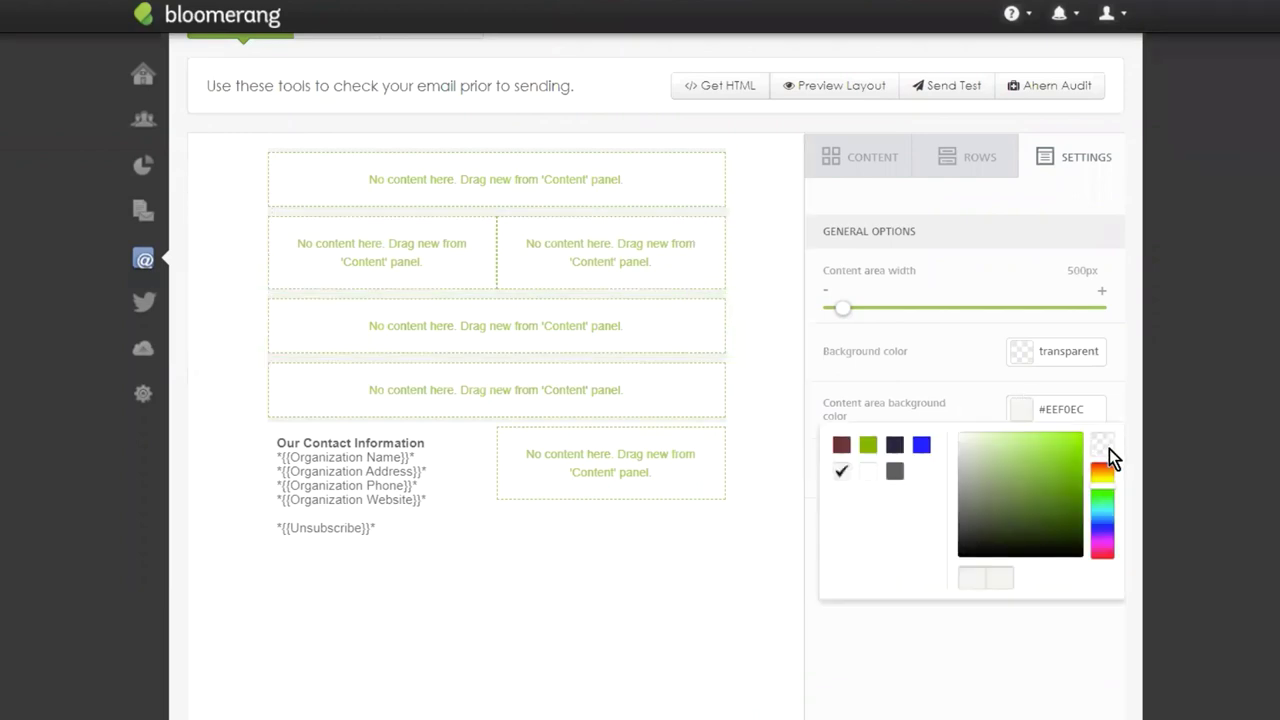
{"action": "left_click", "coordinate": [1106, 447]}
{"action": "left_click", "coordinate": [972, 708]}
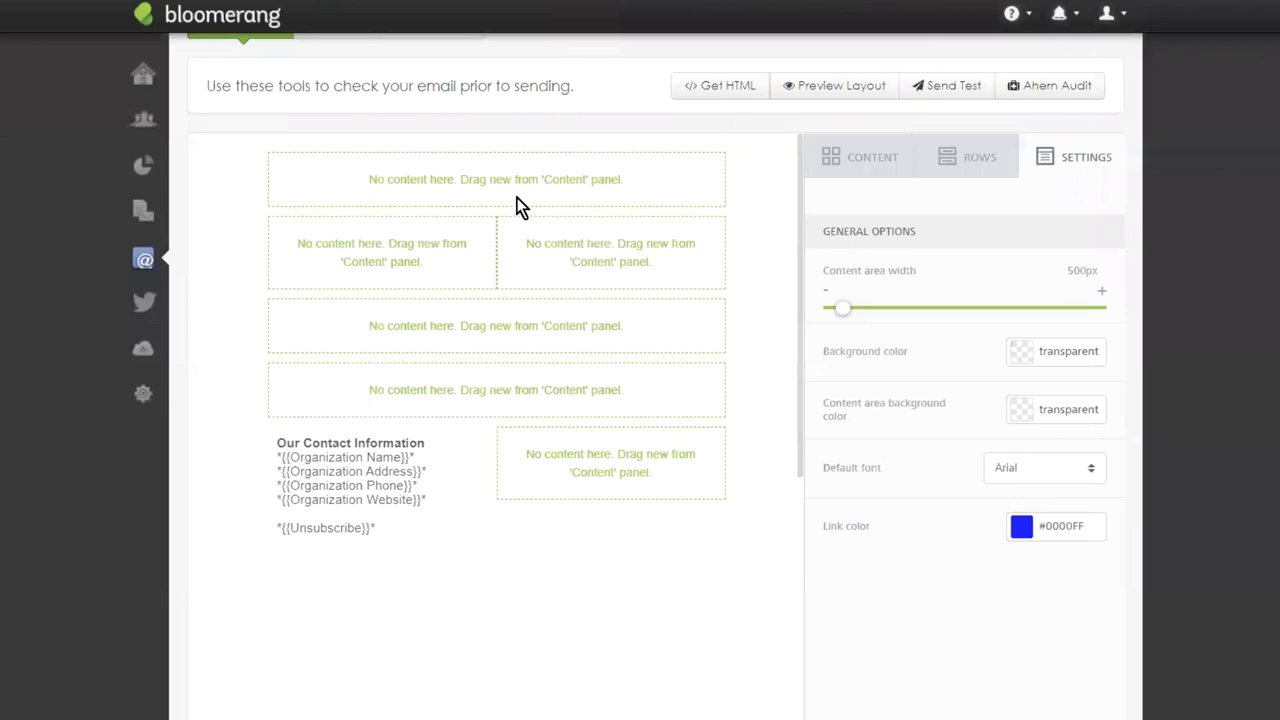
Set the link colour to green #708300 and the default font to Helvetica, then show the content blocks.
{"action": "left_click", "coordinate": [1019, 528]}
{"action": "left_click", "coordinate": [868, 563]}
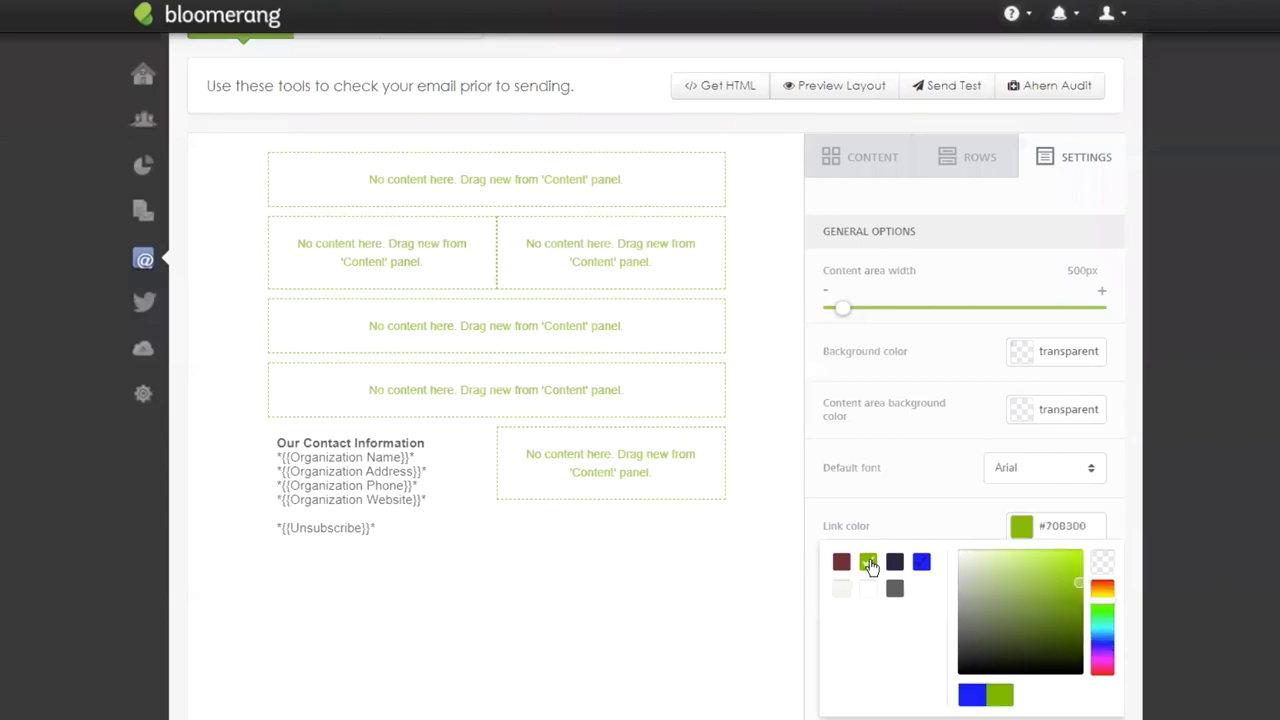
{"action": "left_click", "coordinate": [855, 705]}
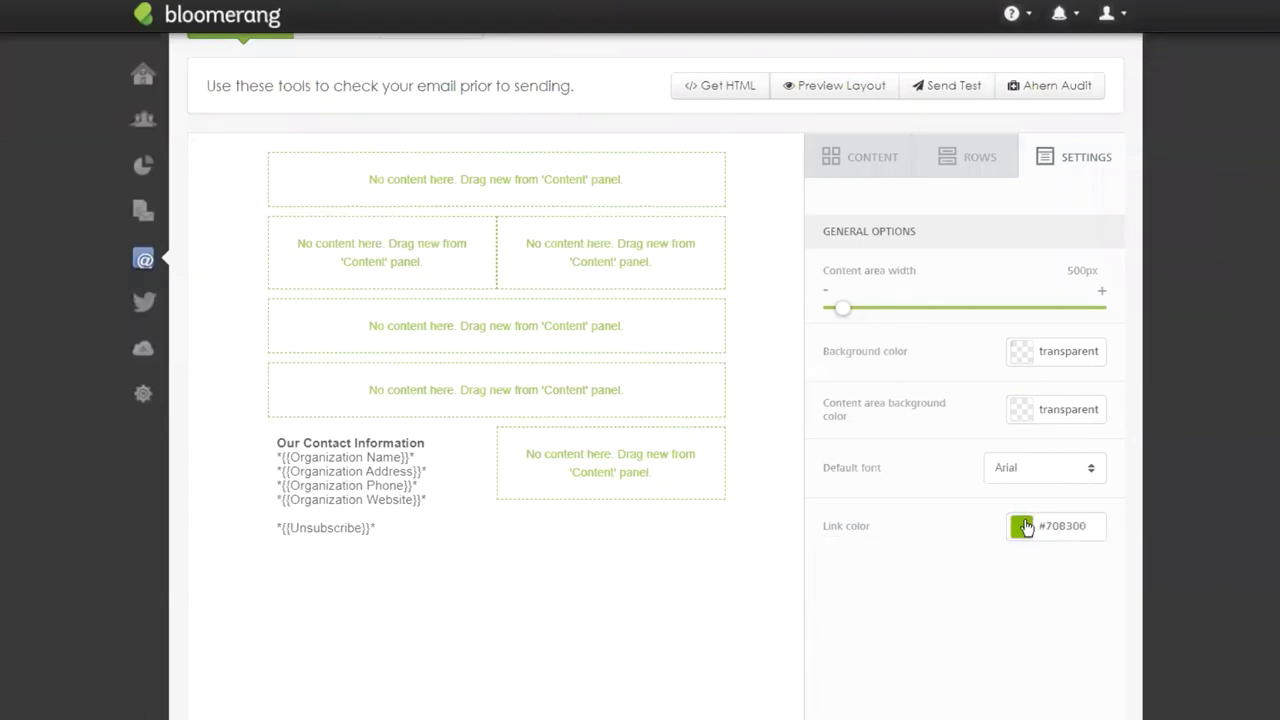
{"action": "left_click", "coordinate": [1012, 468]}
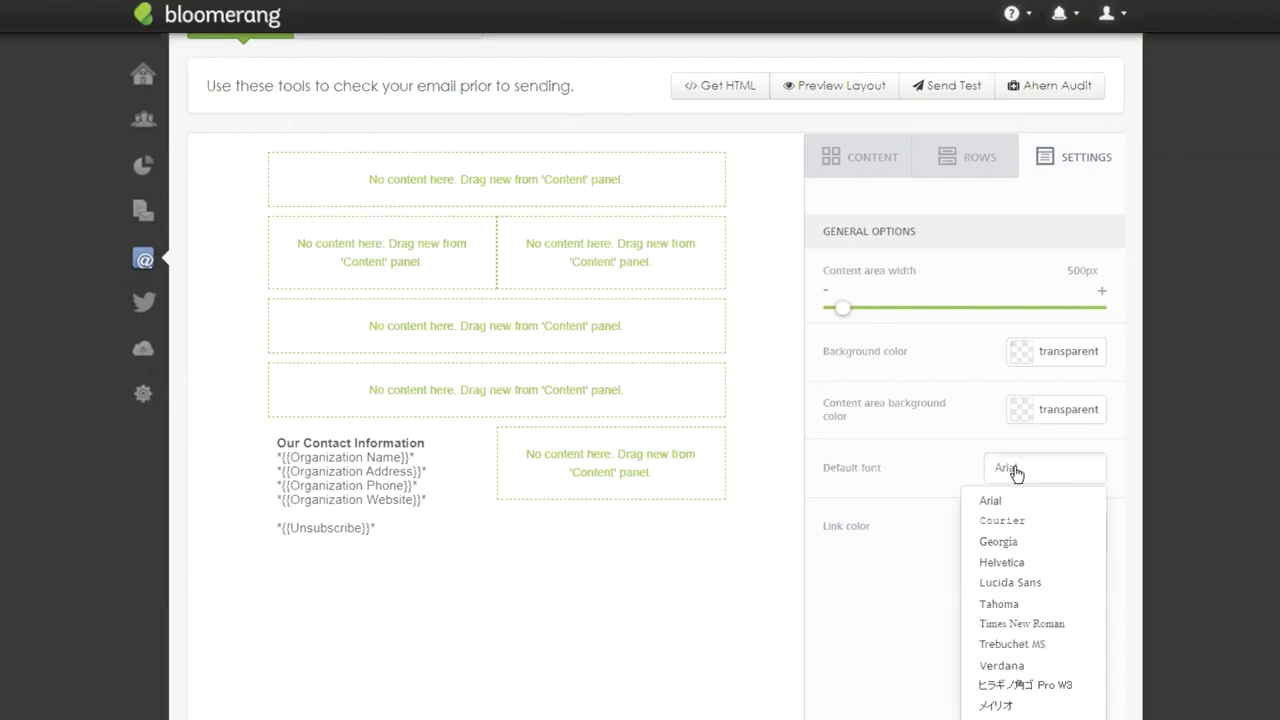
{"action": "left_click", "coordinate": [1026, 563]}
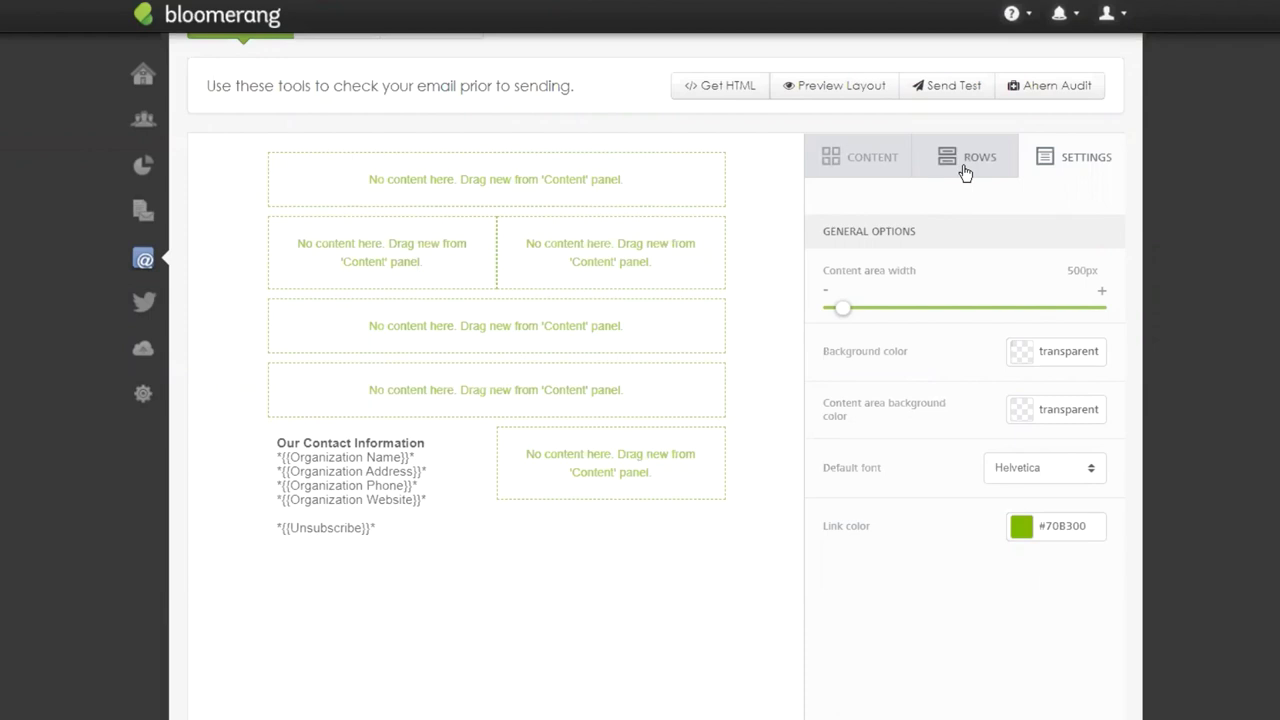
{"action": "left_click", "coordinate": [840, 158]}
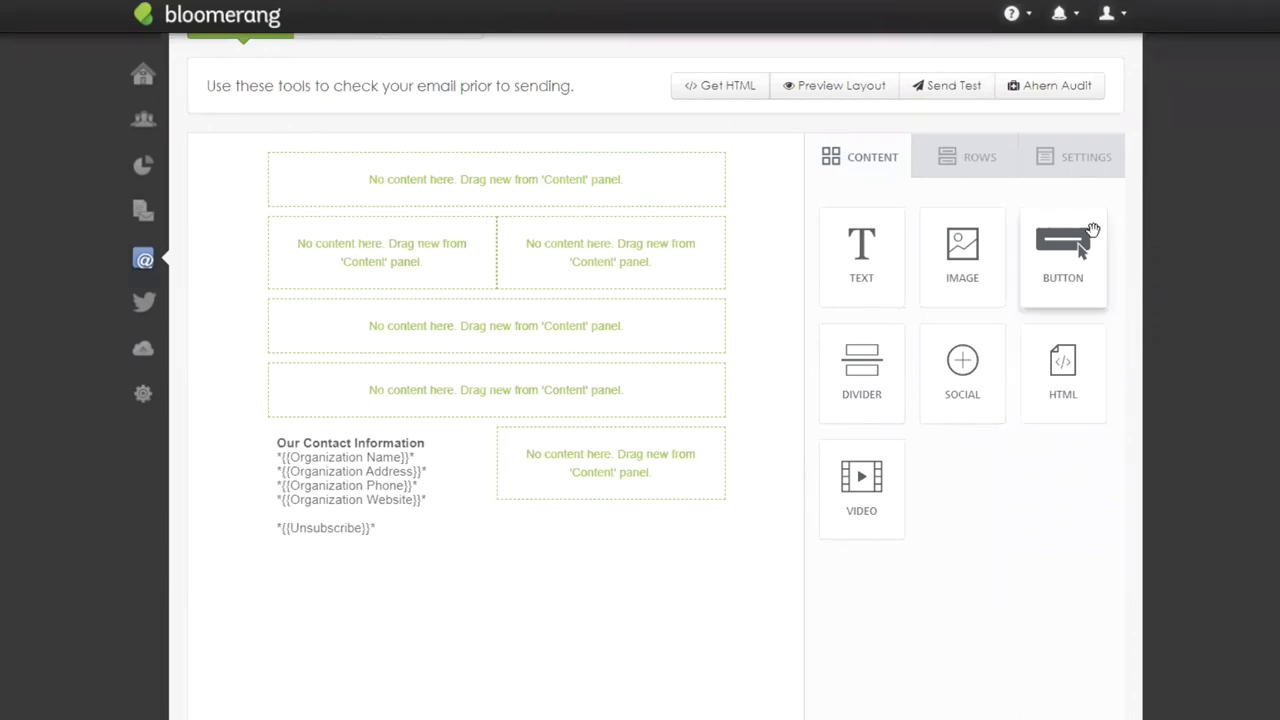
Add an image block and two text blocks to the top of the email.
{"action": "left_click_drag", "start_coordinate": [977, 277], "coordinate": [487, 178]}
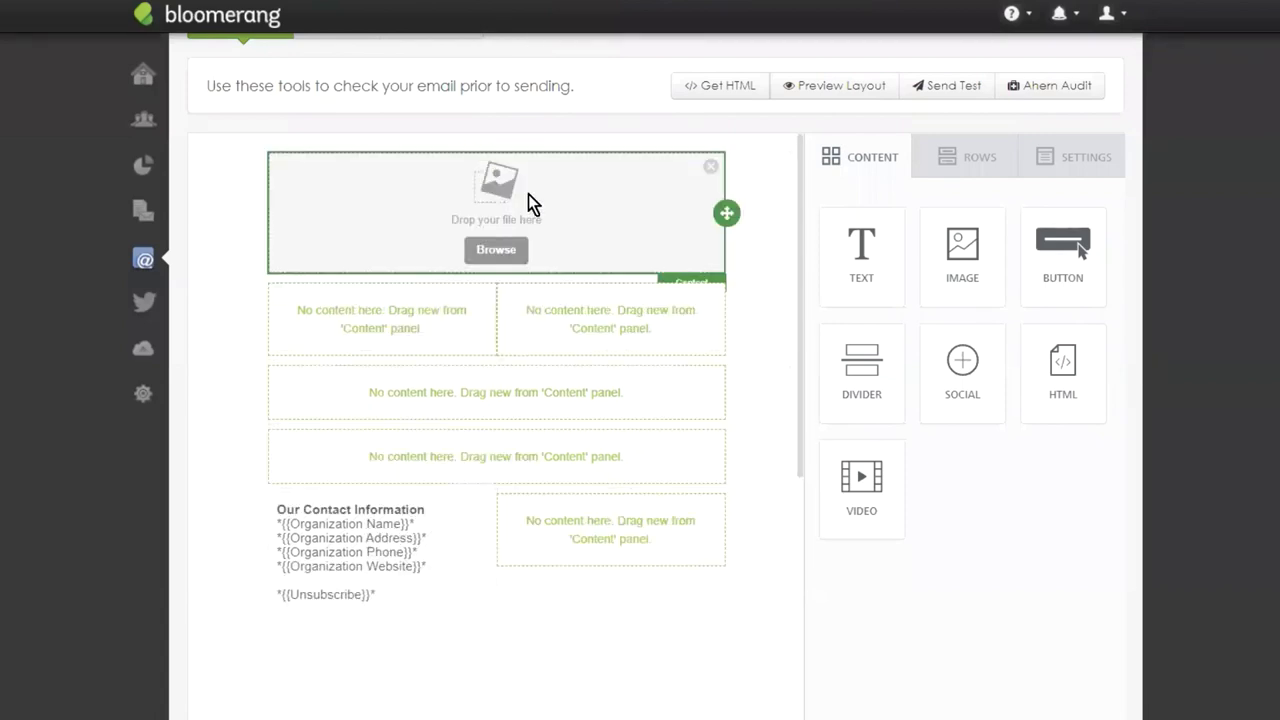
{"action": "left_click_drag", "start_coordinate": [872, 275], "coordinate": [497, 266]}
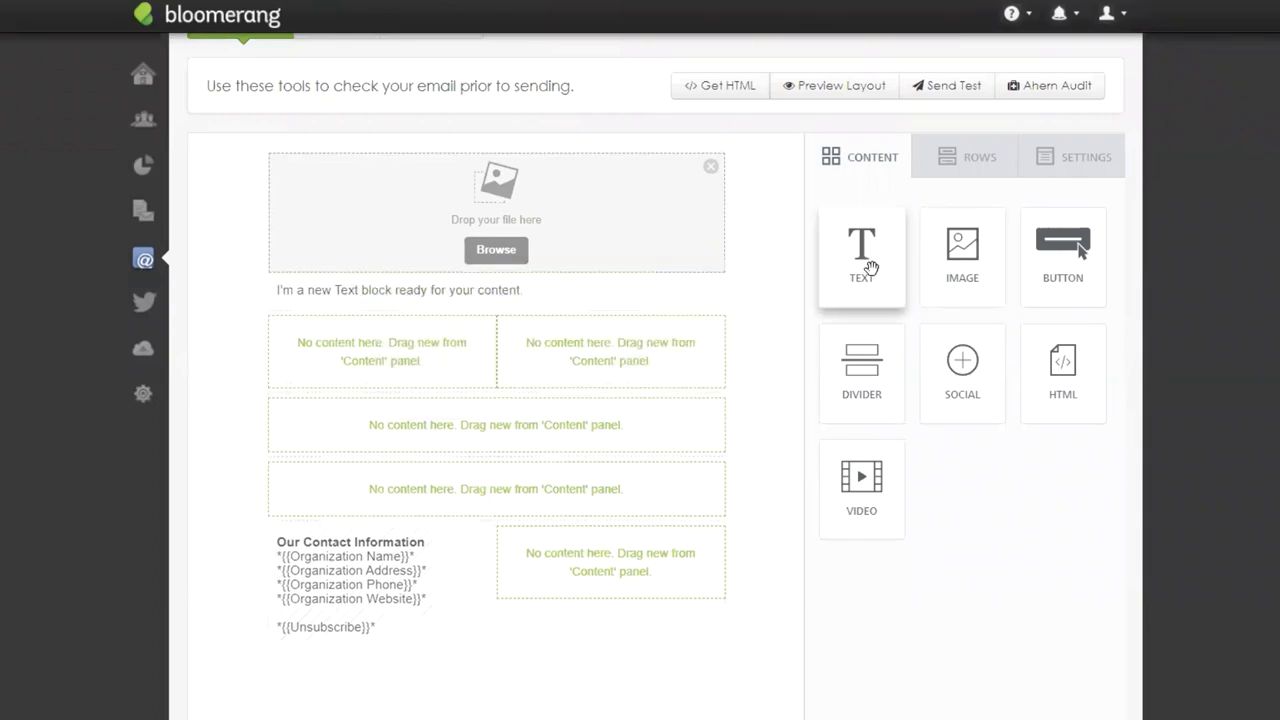
{"action": "left_click_drag", "start_coordinate": [872, 271], "coordinate": [457, 303]}
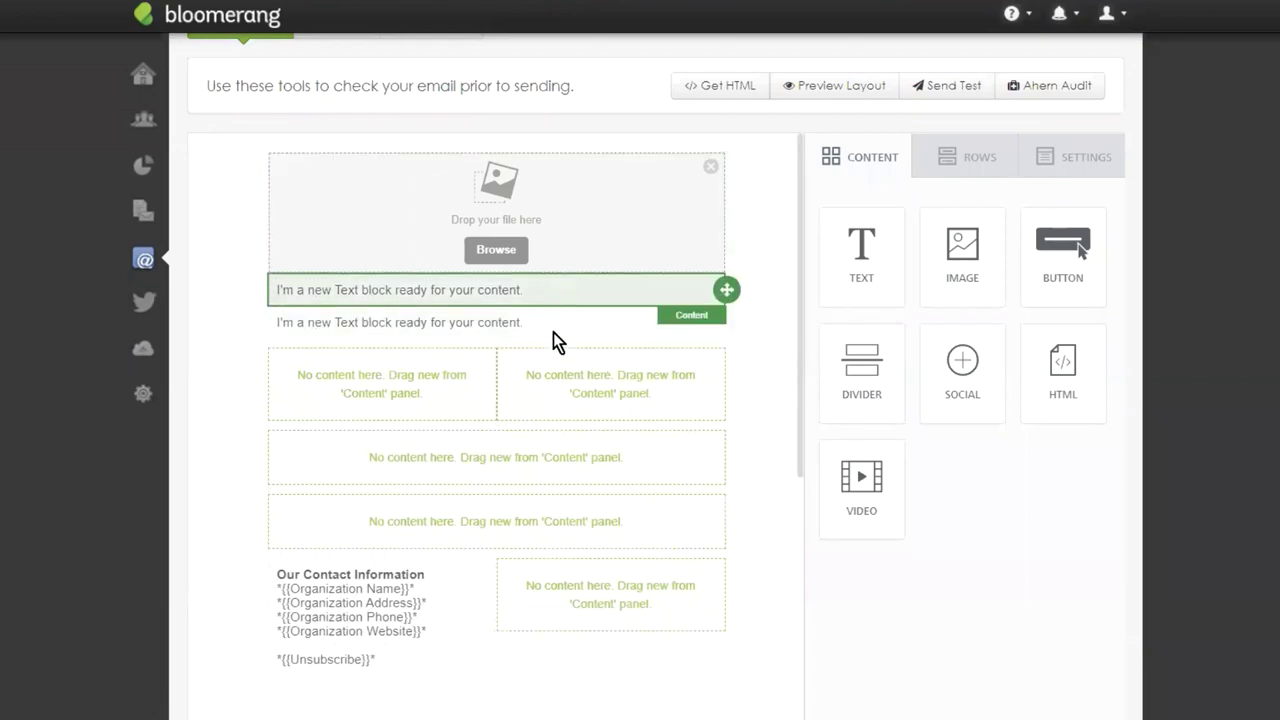
Turn the upper text block into a centred 20px MAY NEWSLETTER heading.
{"action": "triple_click", "coordinate": [512, 289]}
{"action": "key", "text": "Home"}
{"action": "type", "text": "MAY"}
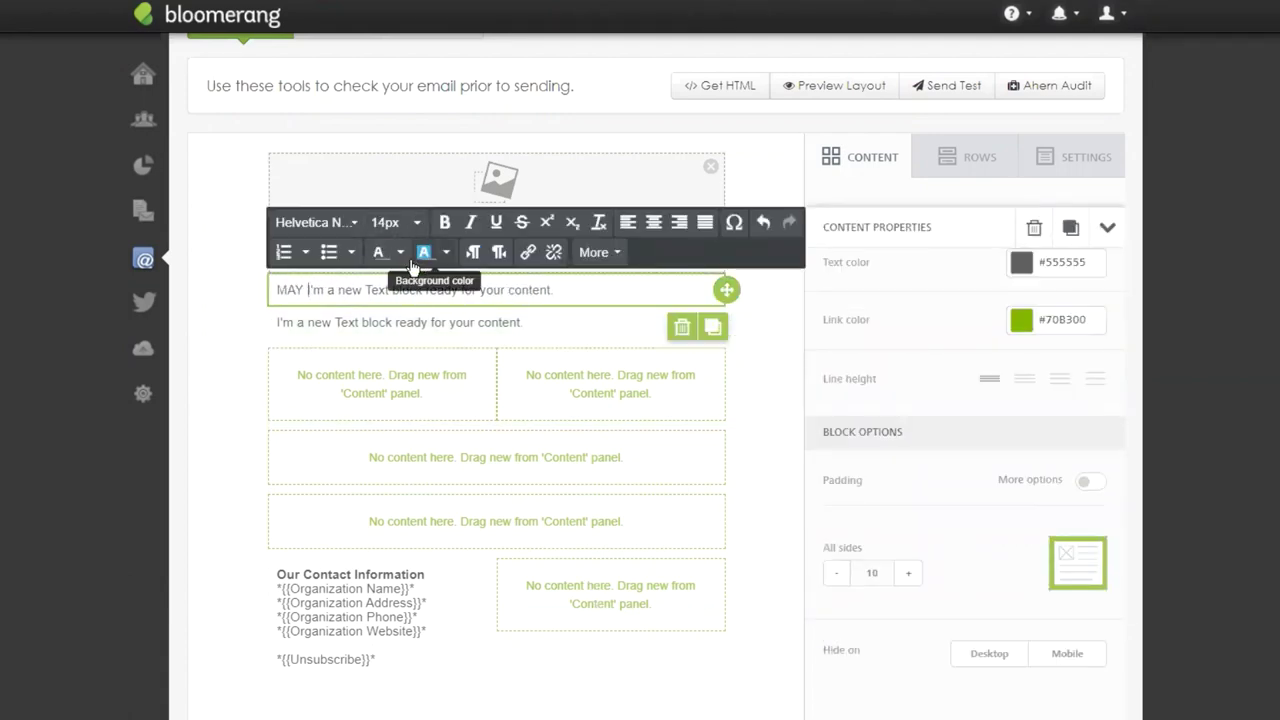
{"action": "triple_click", "coordinate": [406, 289]}
{"action": "type", "text": "MAY NEWSLETTER"}
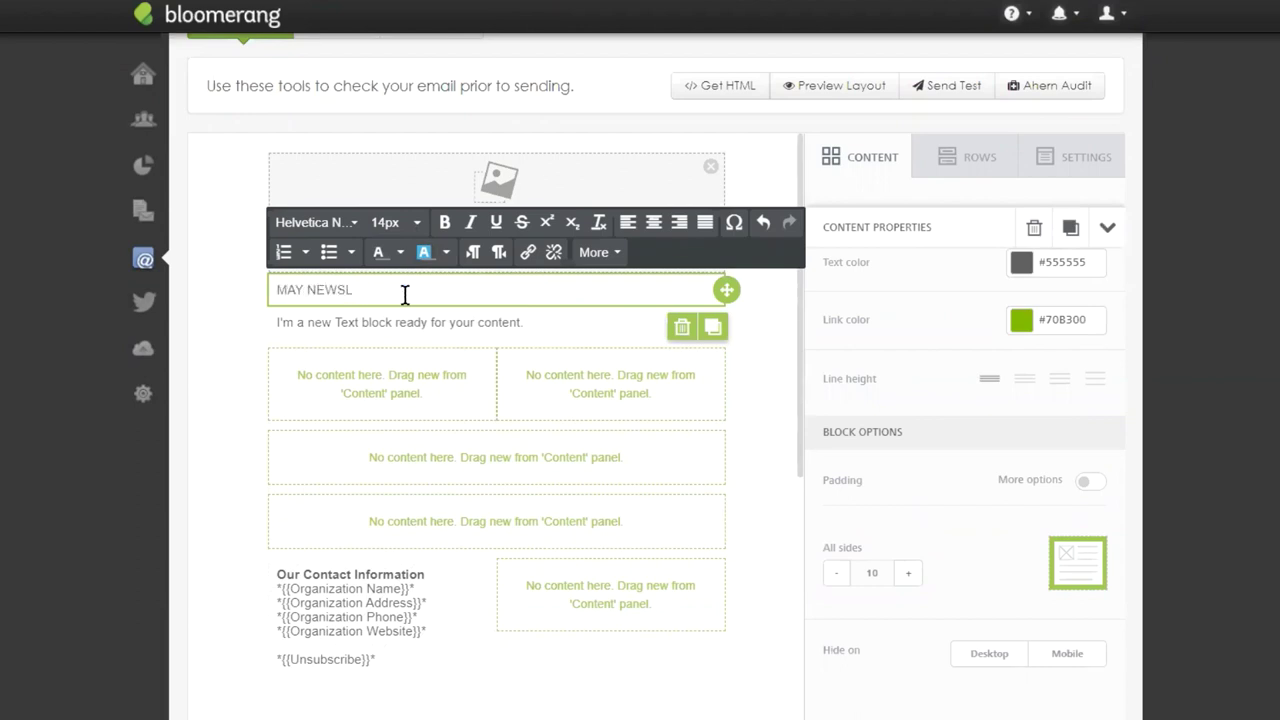
{"action": "triple_click", "coordinate": [340, 290]}
{"action": "left_click", "coordinate": [652, 224]}
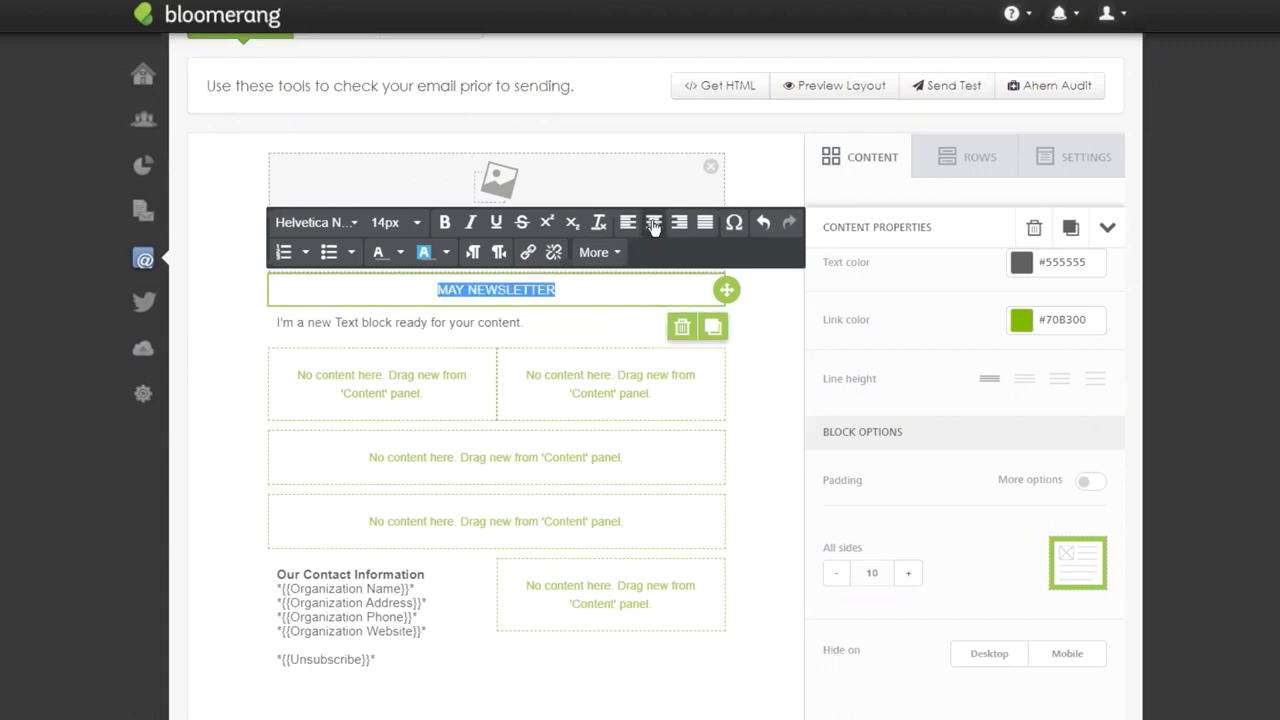
{"action": "left_click", "coordinate": [420, 222]}
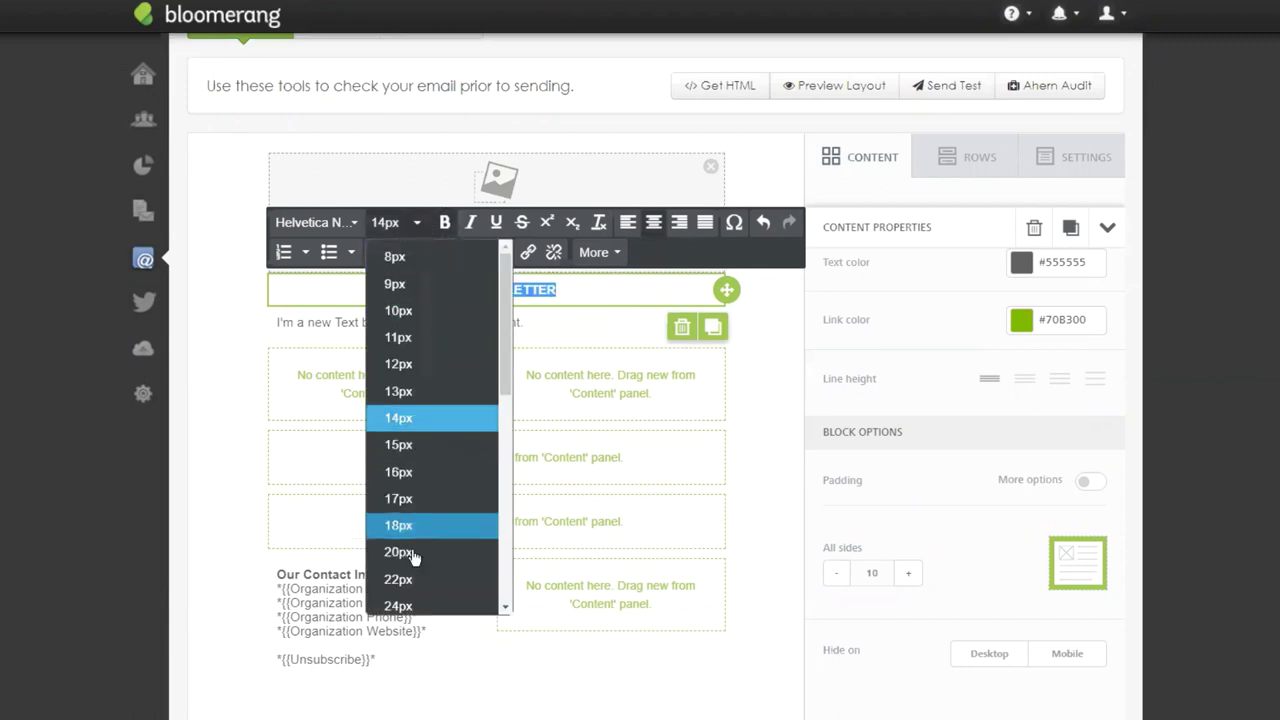
{"action": "left_click", "coordinate": [405, 552]}
Replace the lower block's placeholder with the lorem ipsum paragraph and centre it.
{"action": "left_click", "coordinate": [555, 335]}
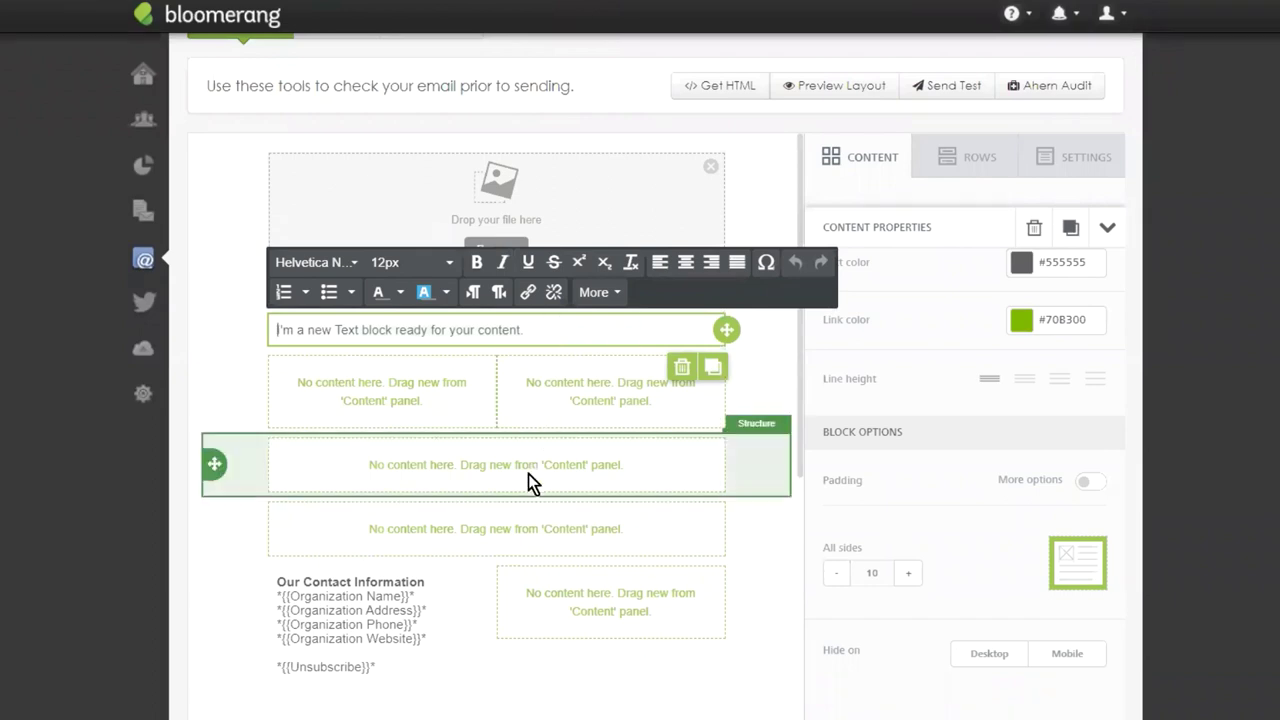
{"action": "mouse_move", "coordinate": [213, 467]}
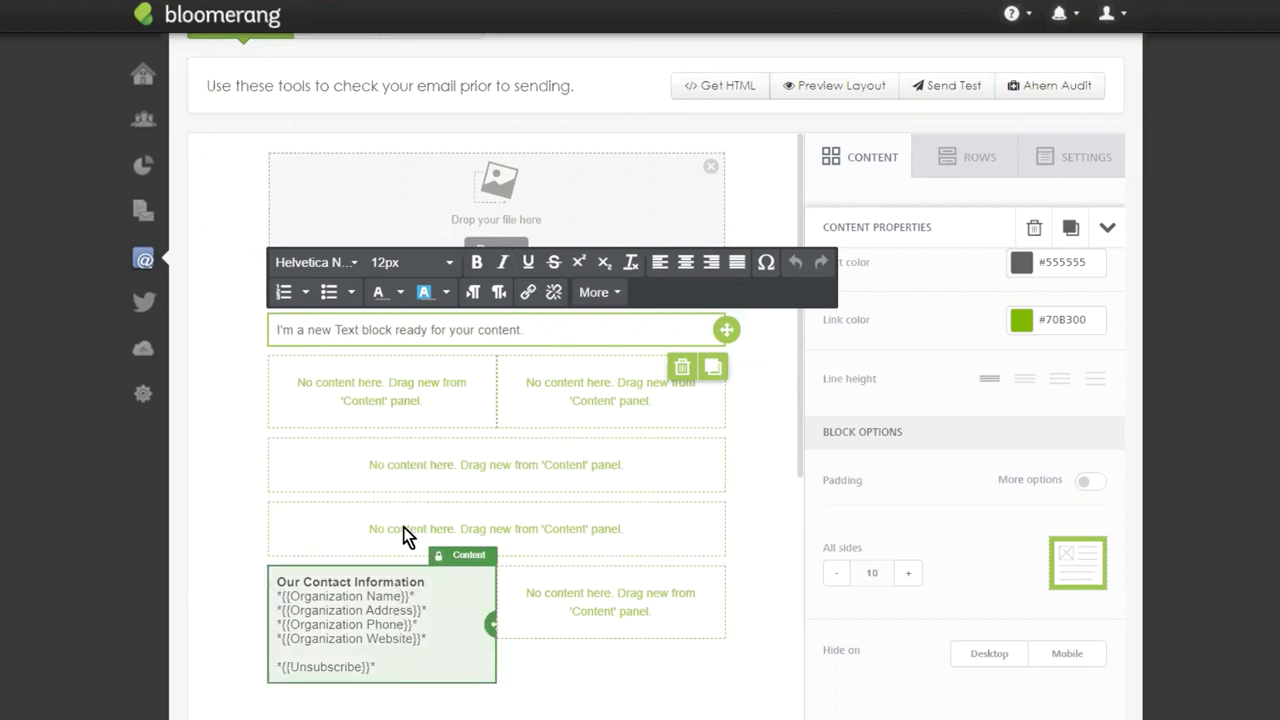
{"action": "left_click", "coordinate": [422, 384]}
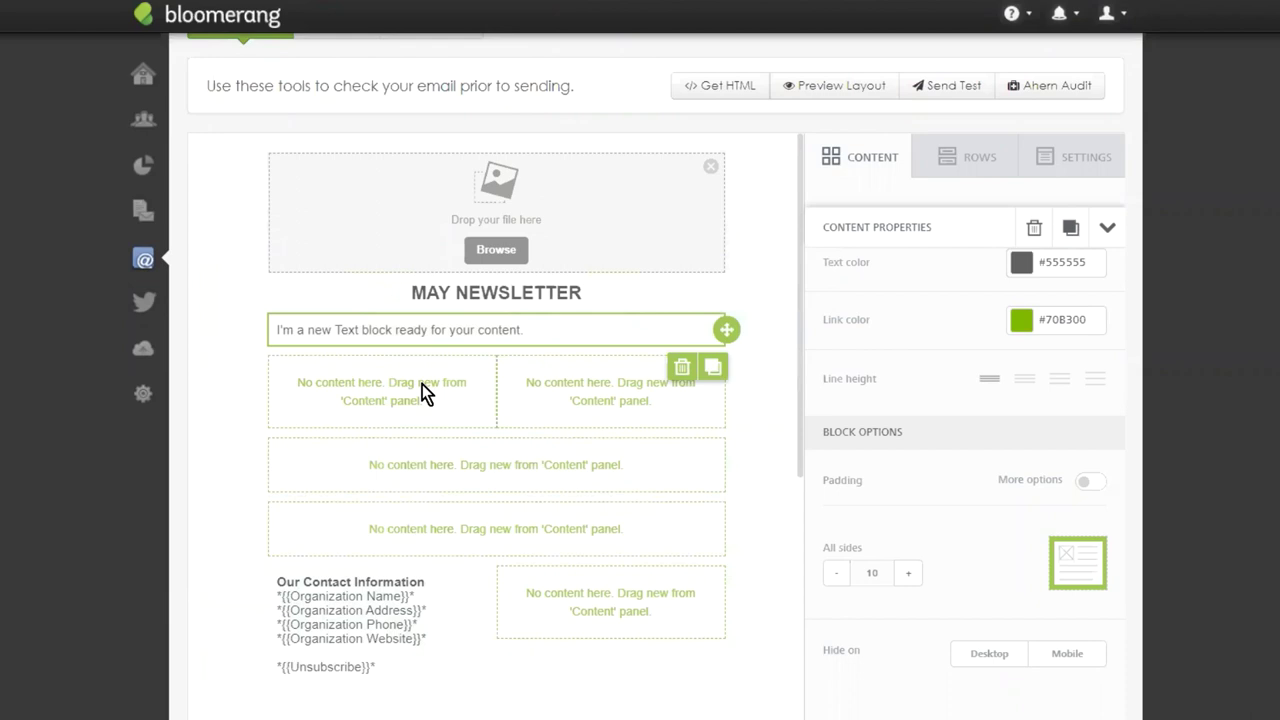
{"action": "double_click", "coordinate": [439, 330]}
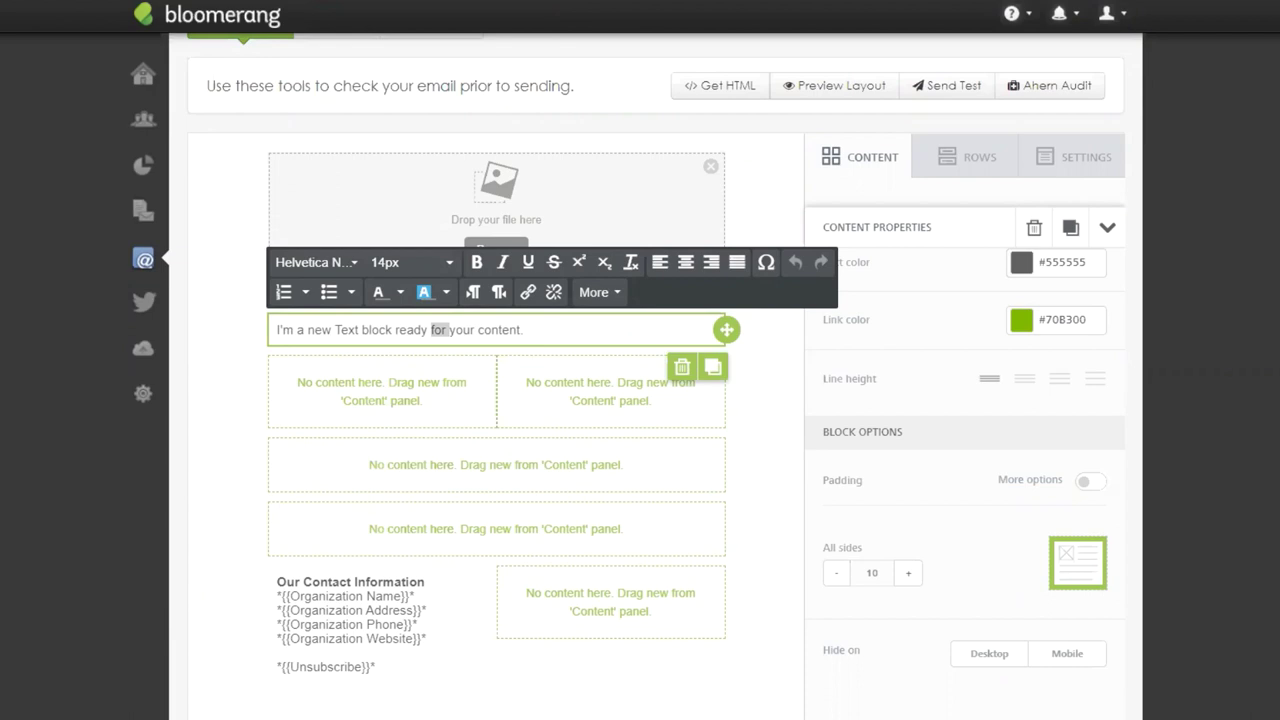
{"action": "triple_click", "coordinate": [499, 329]}
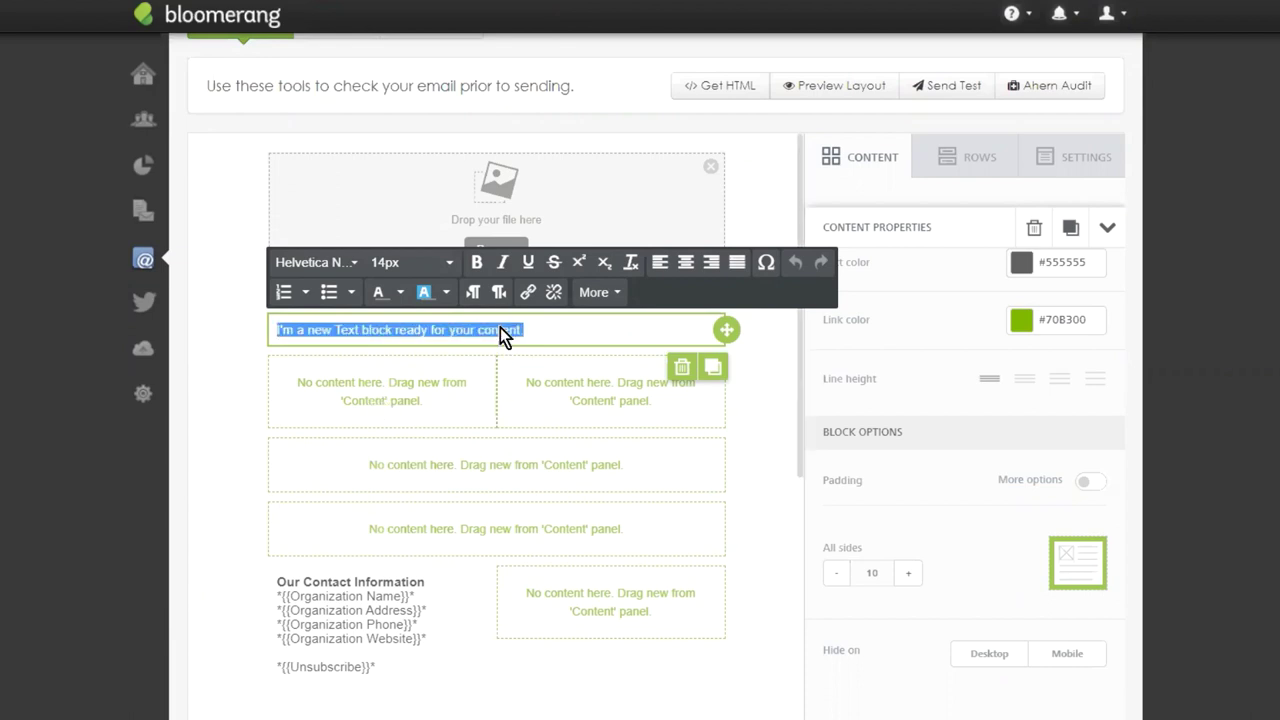
{"action": "type", "text": "Lorem ipsum dolor sit amet, consectetur adipiscing elit, sed do eiusmod tempor incididunt ut labore et dolore magna aliqua. Vulputate eu scelerisque felis imperdiet proin fermentum leo. Varius duis at consectetur lorem"}
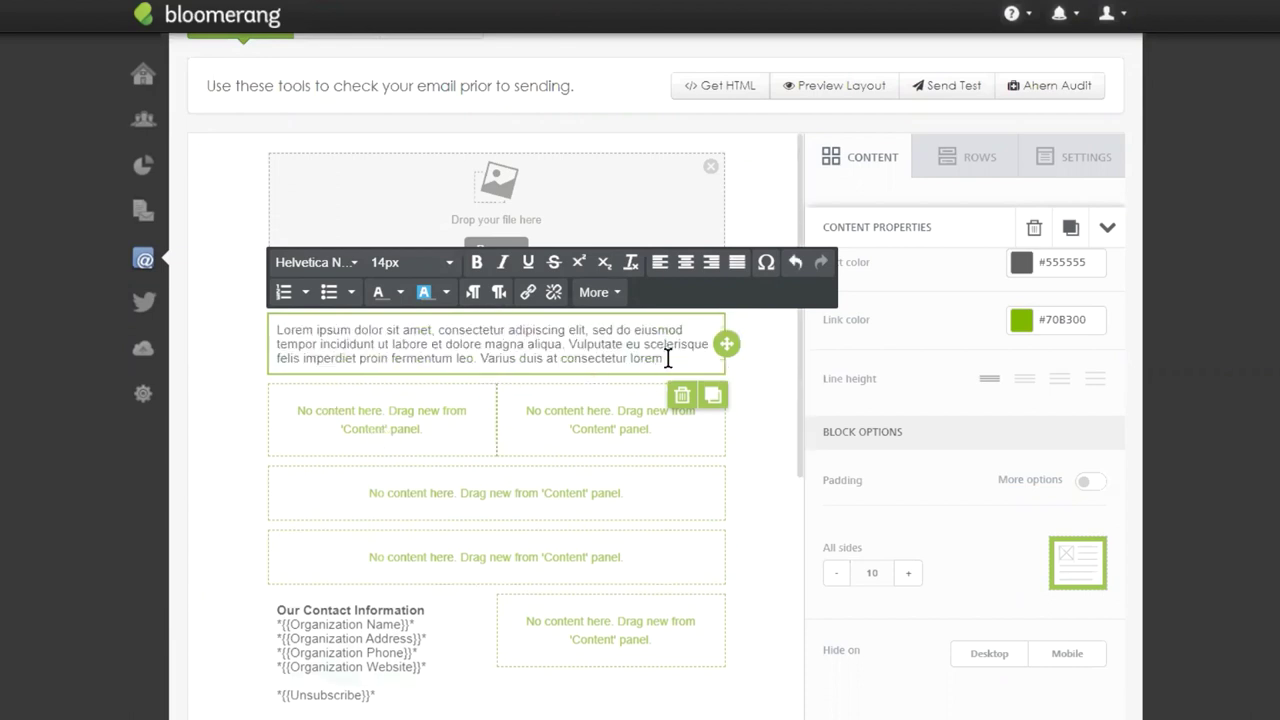
{"action": "key", "text": "ctrl+a"}
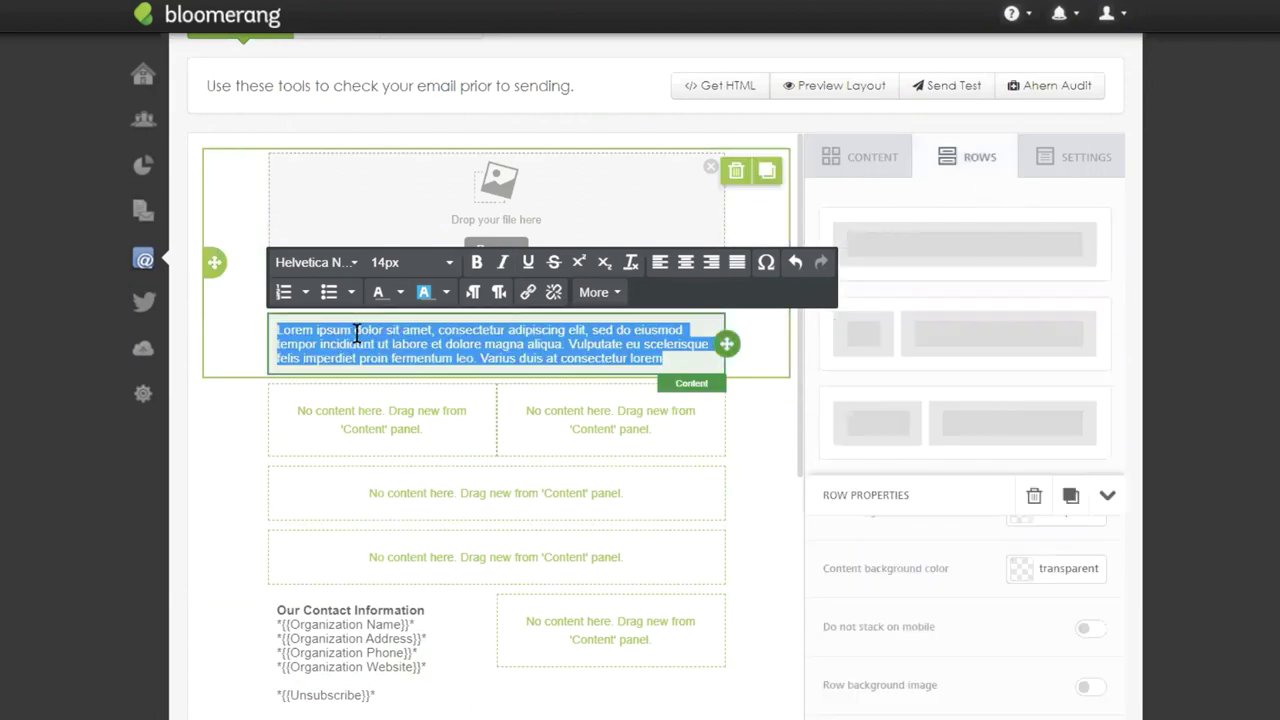
{"action": "left_click", "coordinate": [683, 264]}
{"action": "left_click", "coordinate": [651, 427]}
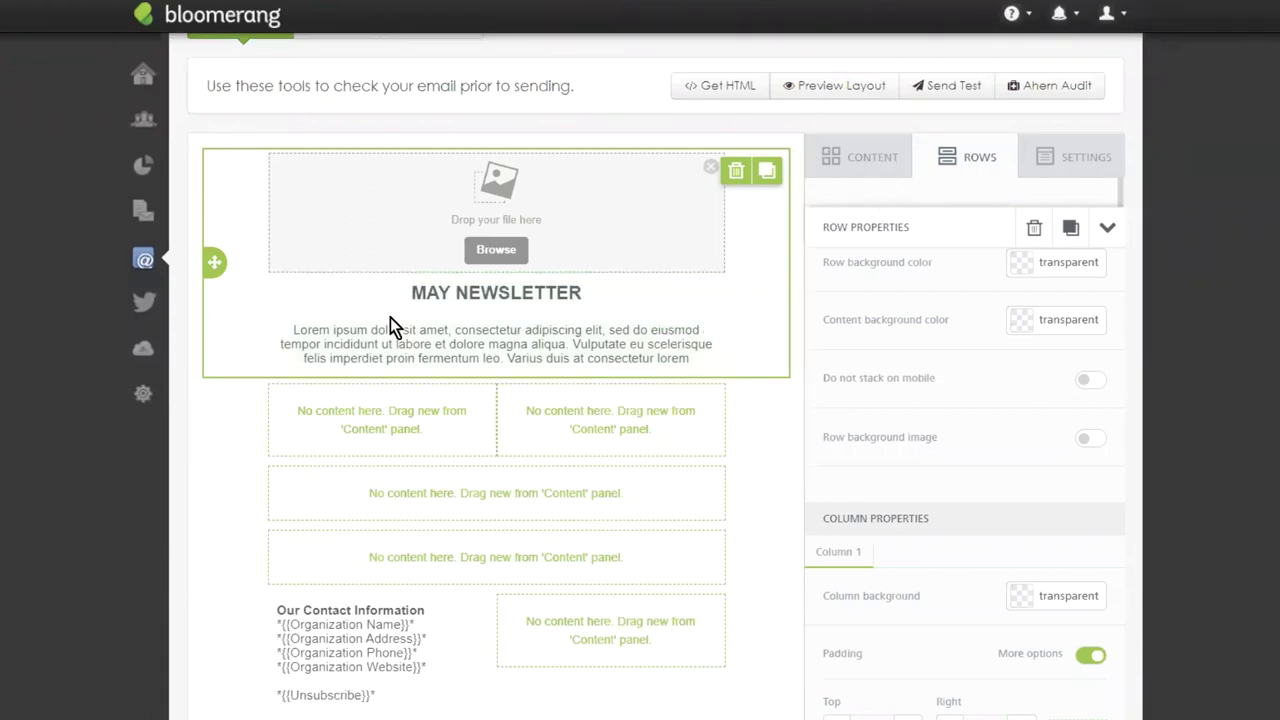
{"action": "scroll", "coordinate": [391, 323], "scroll_direction": "up", "scroll_amount": 2}
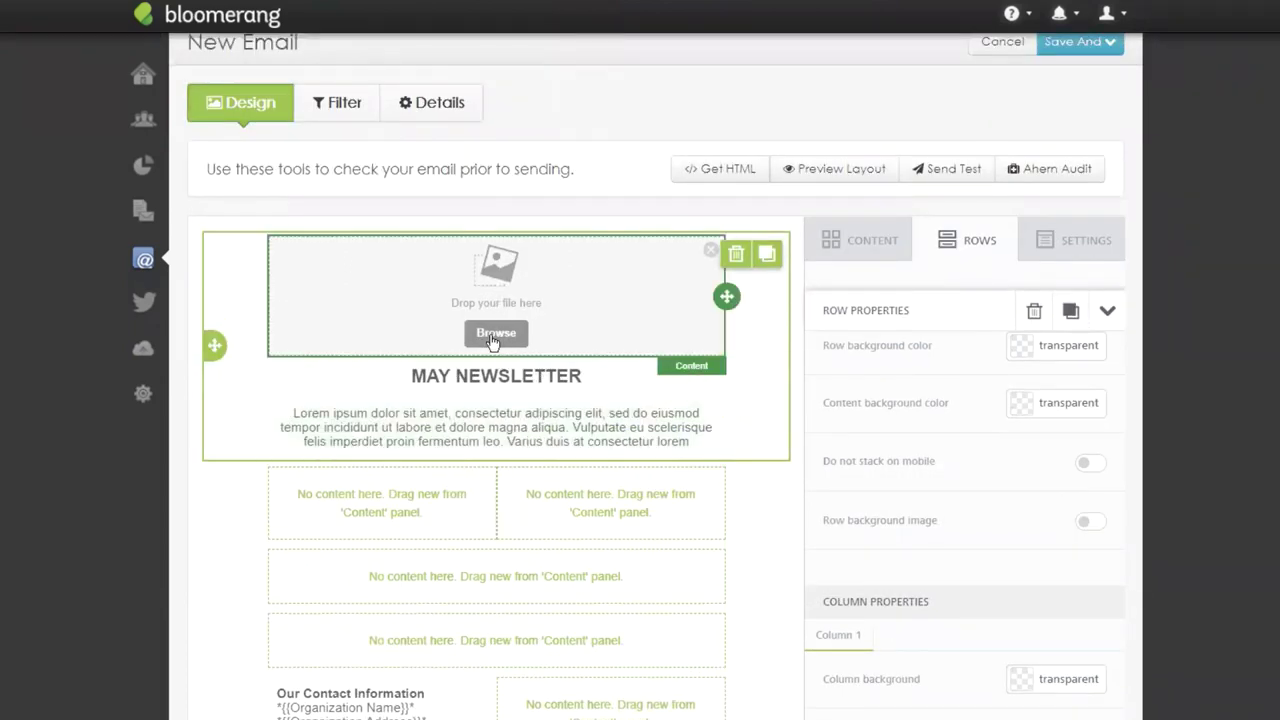
Insert the blossom-garden image from myfiles > editor_images into the top image block.
{"action": "left_click", "coordinate": [492, 337]}
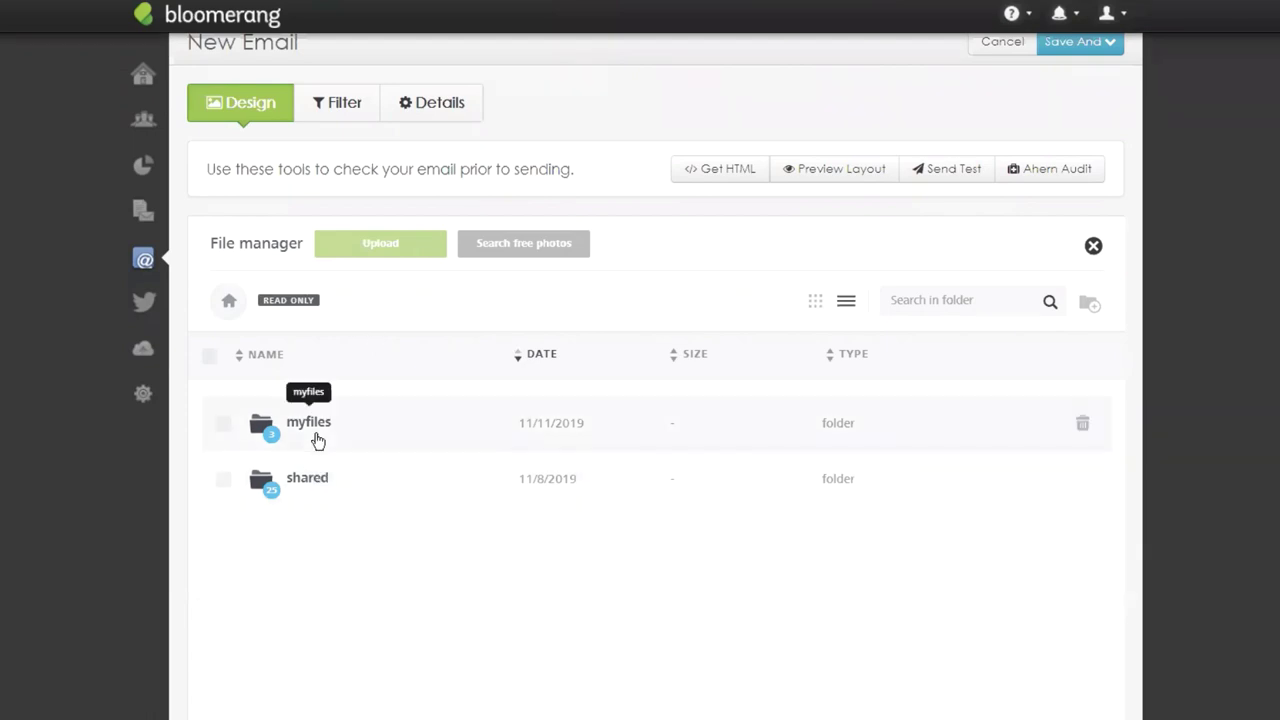
{"action": "left_click", "coordinate": [312, 432]}
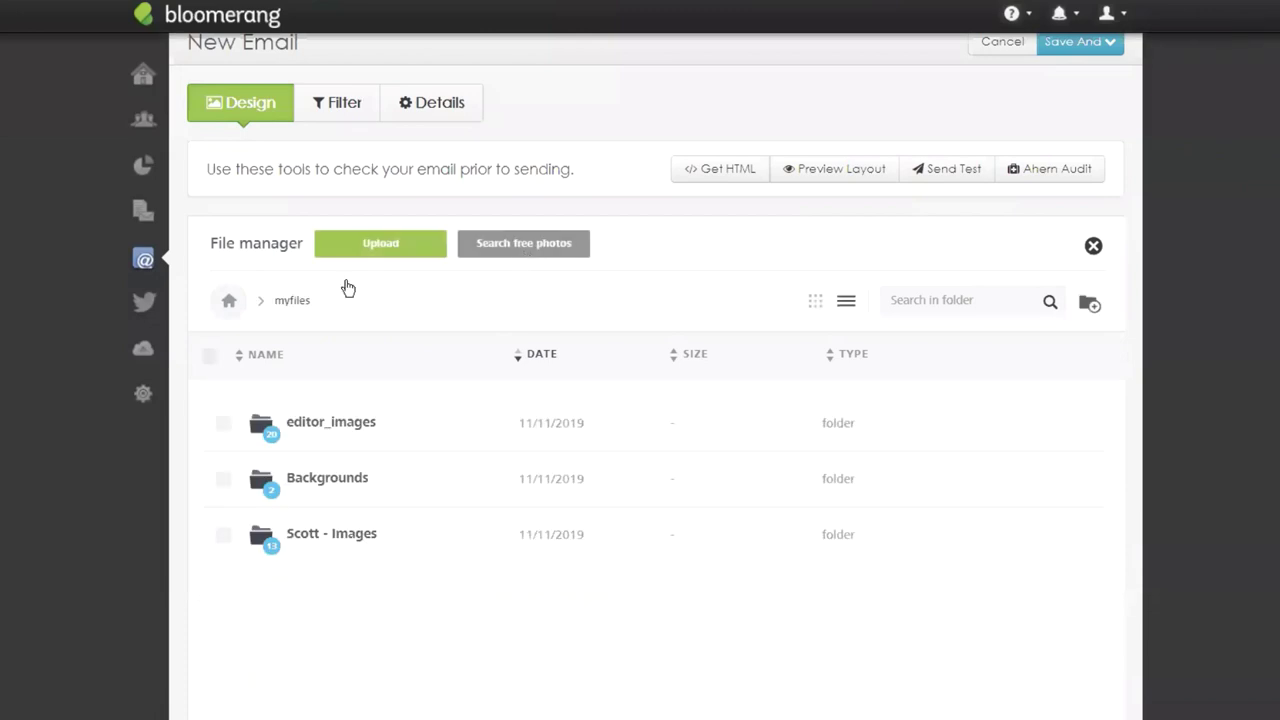
{"action": "left_click", "coordinate": [382, 423]}
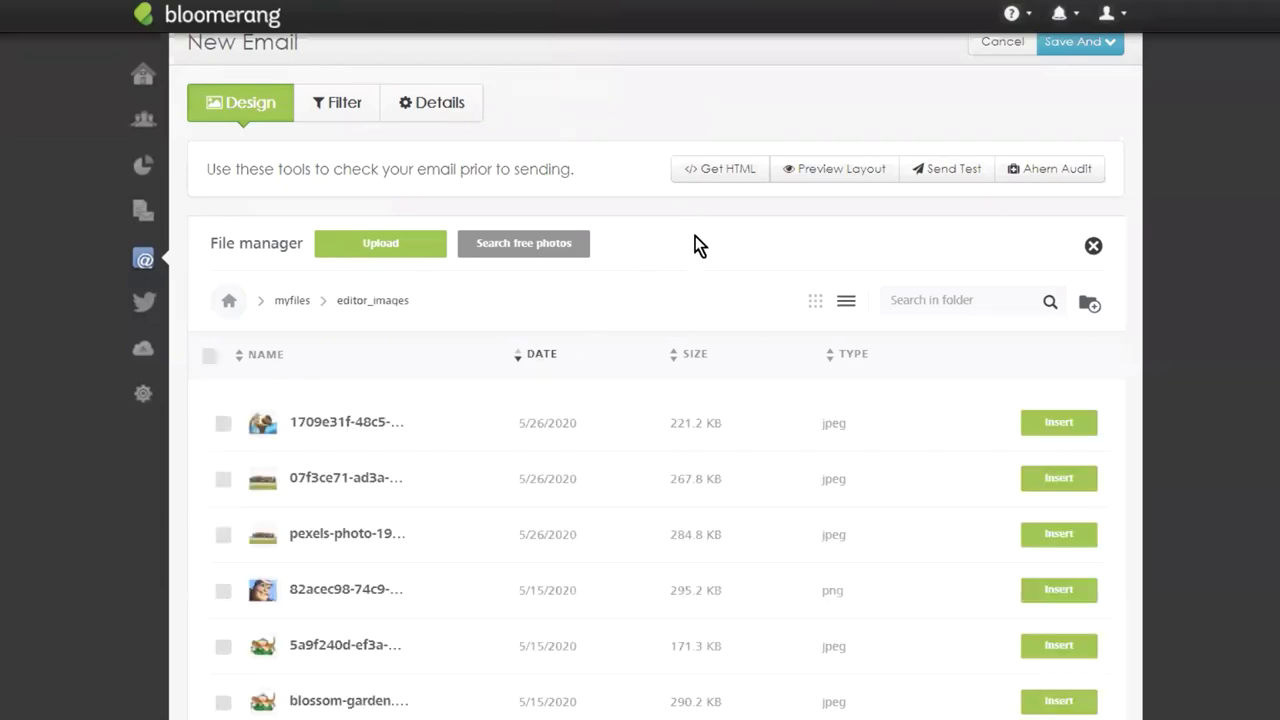
{"action": "scroll", "coordinate": [695, 240], "scroll_direction": "down", "scroll_amount": 2}
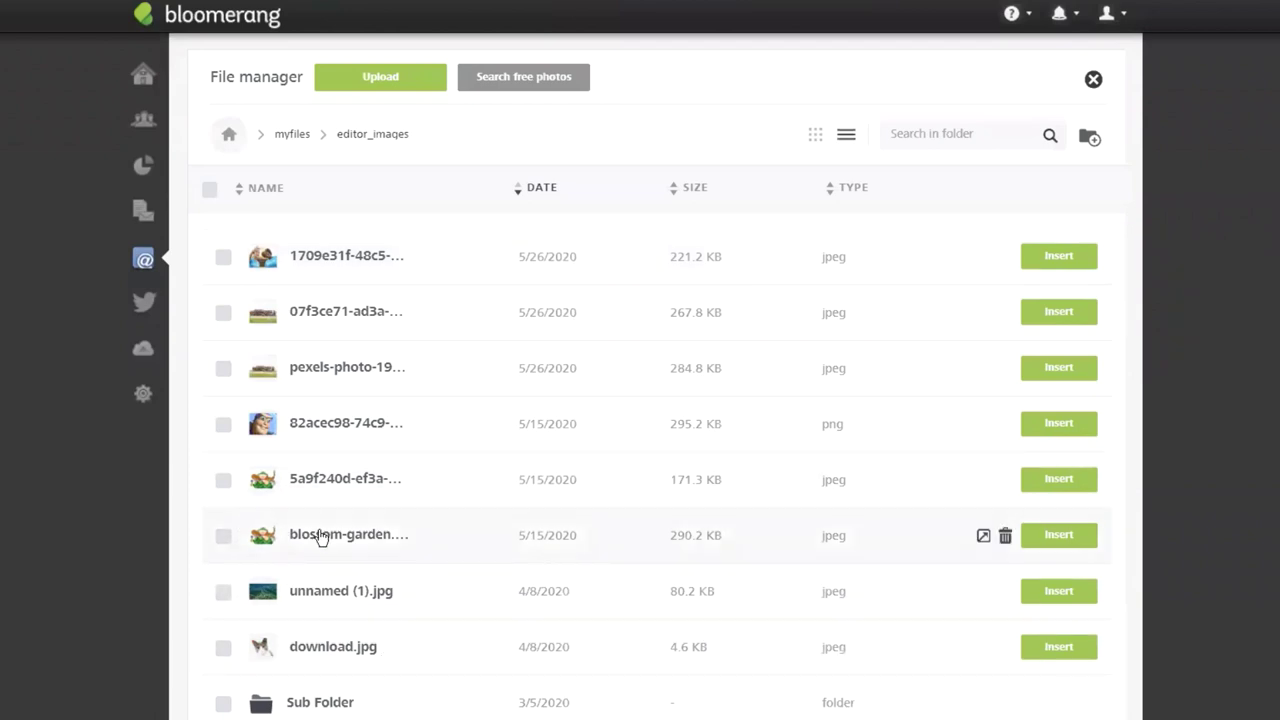
{"action": "left_click", "coordinate": [1058, 537]}
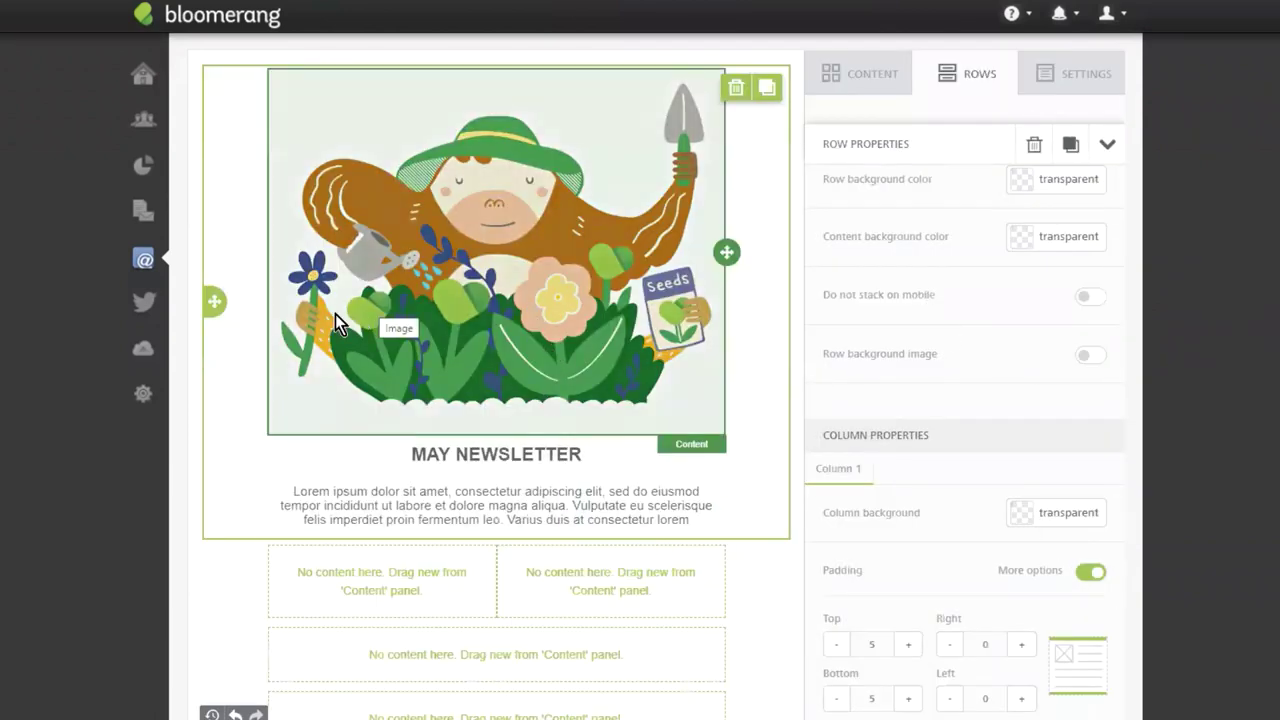
Turn off auto width, set the blossom-garden image to 70%, and give it alternate text 'Blossom'.
{"action": "left_click", "coordinate": [588, 242]}
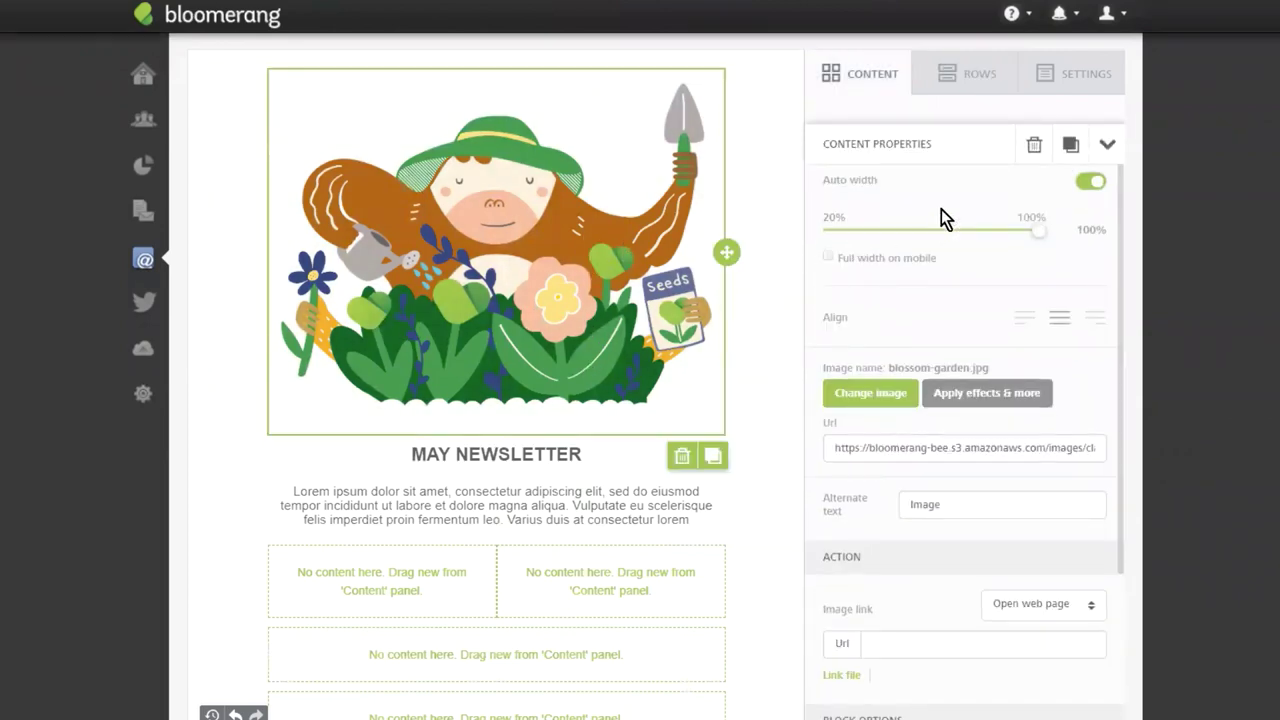
{"action": "left_click", "coordinate": [1096, 182]}
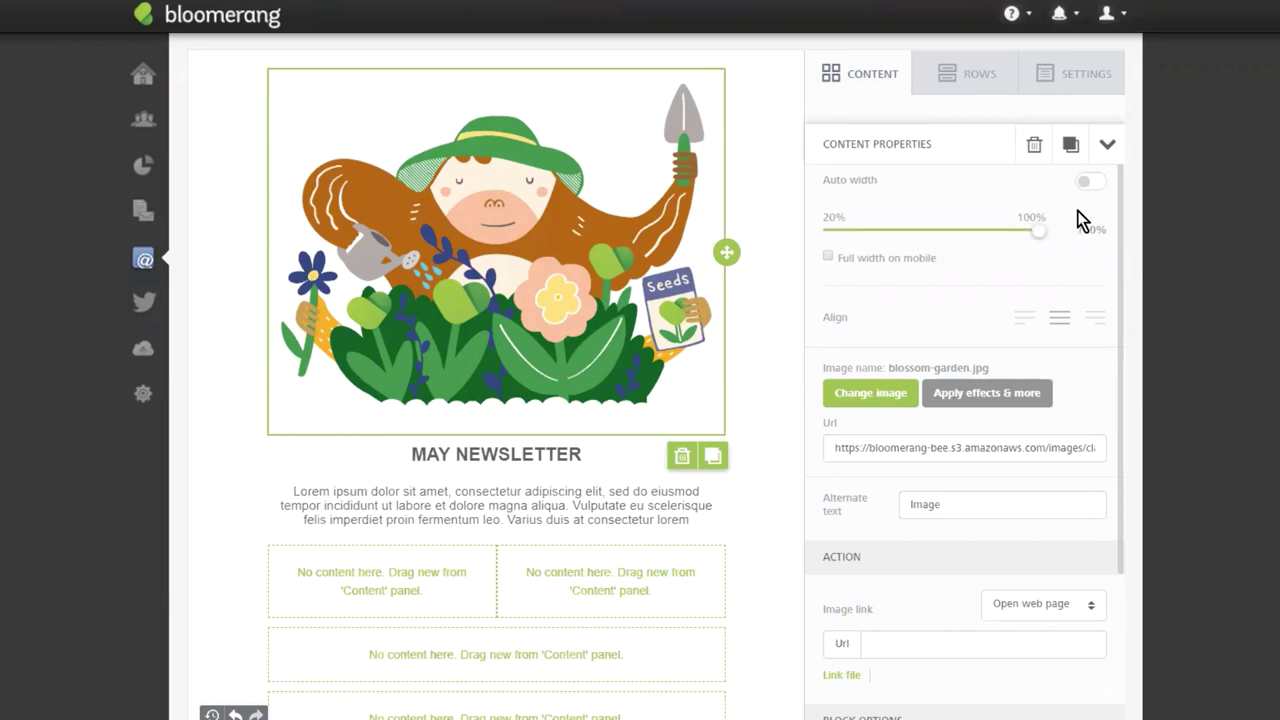
{"action": "left_click_drag", "start_coordinate": [1035, 231], "coordinate": [978, 231]}
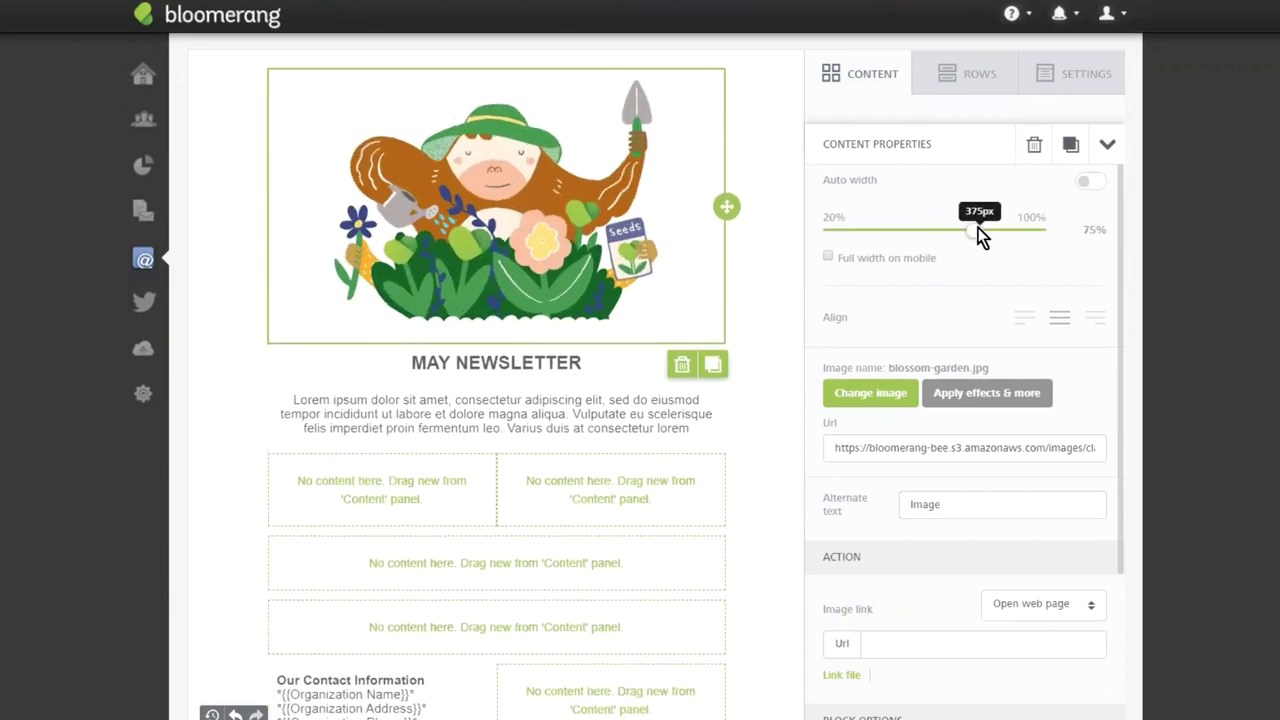
{"action": "left_click", "coordinate": [966, 229]}
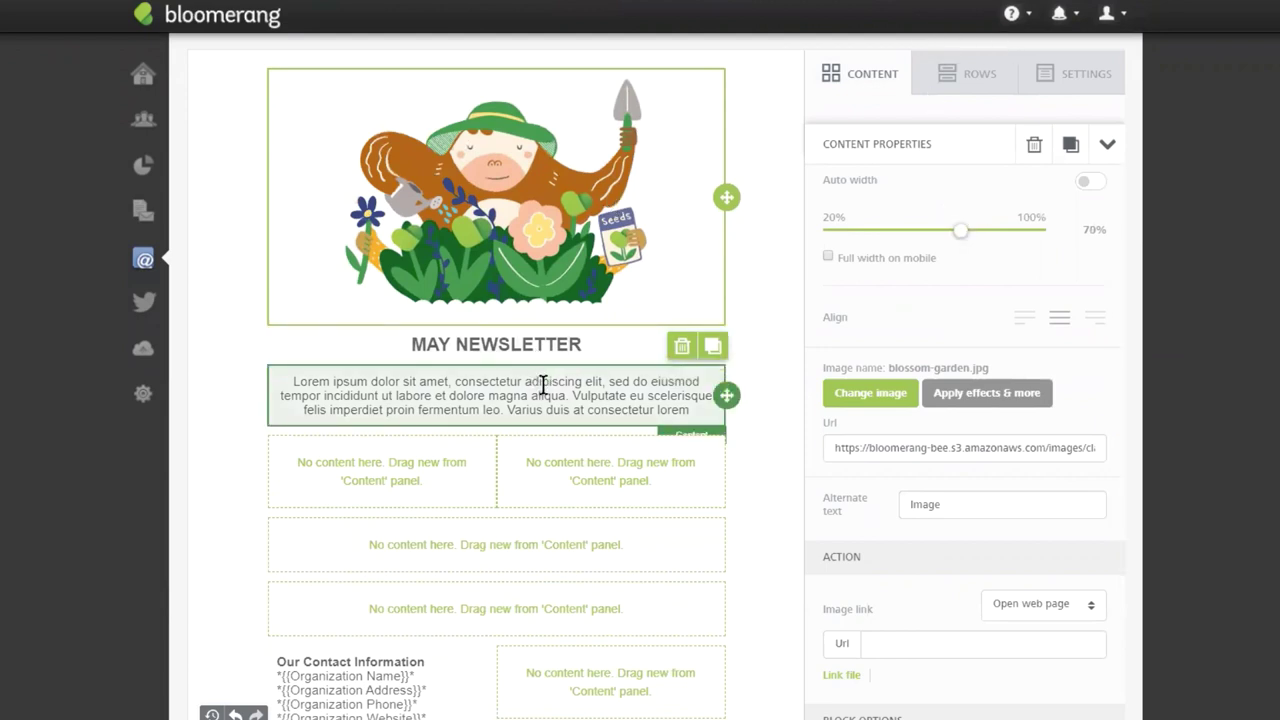
{"action": "double_click", "coordinate": [951, 504]}
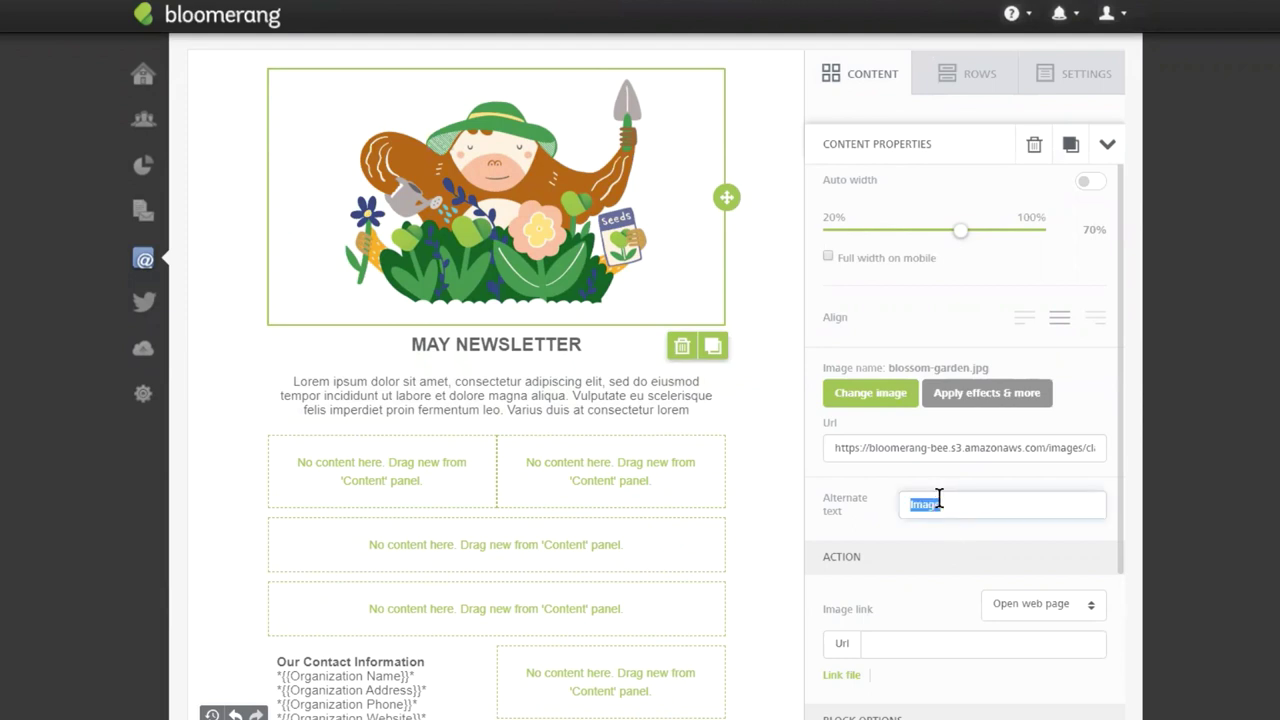
{"action": "type", "text": "Blossom"}
{"action": "scroll", "coordinate": [943, 560], "scroll_direction": "down", "scroll_amount": 2}
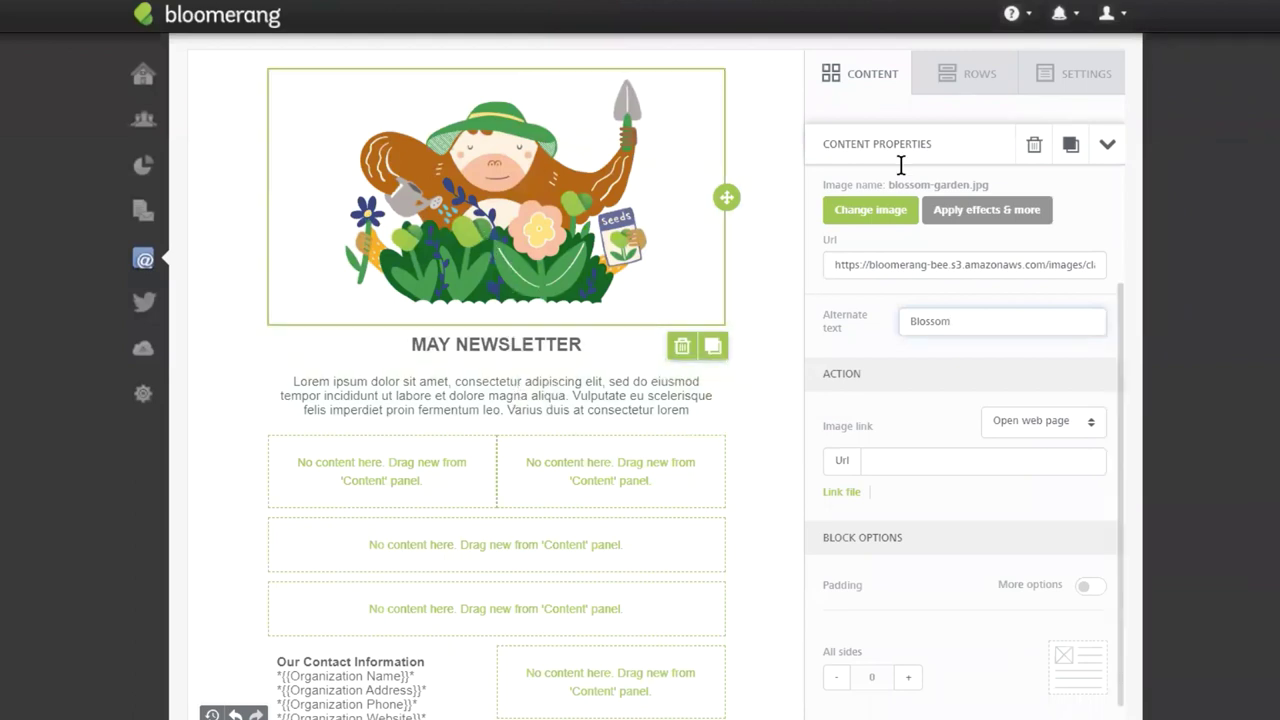
{"action": "left_click", "coordinate": [858, 66]}
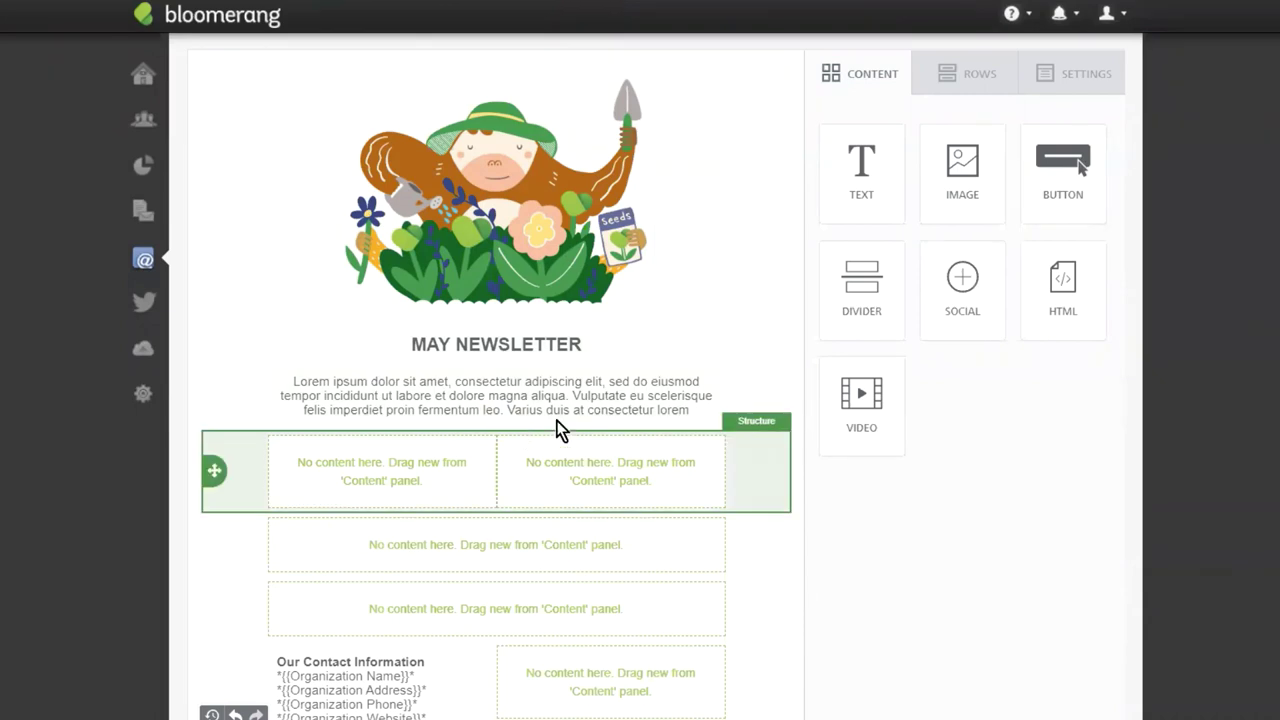
Add a button block to the two-column row labelled READ THE FULL UPDATE HERE.
{"action": "left_click_drag", "start_coordinate": [1063, 170], "coordinate": [487, 430]}
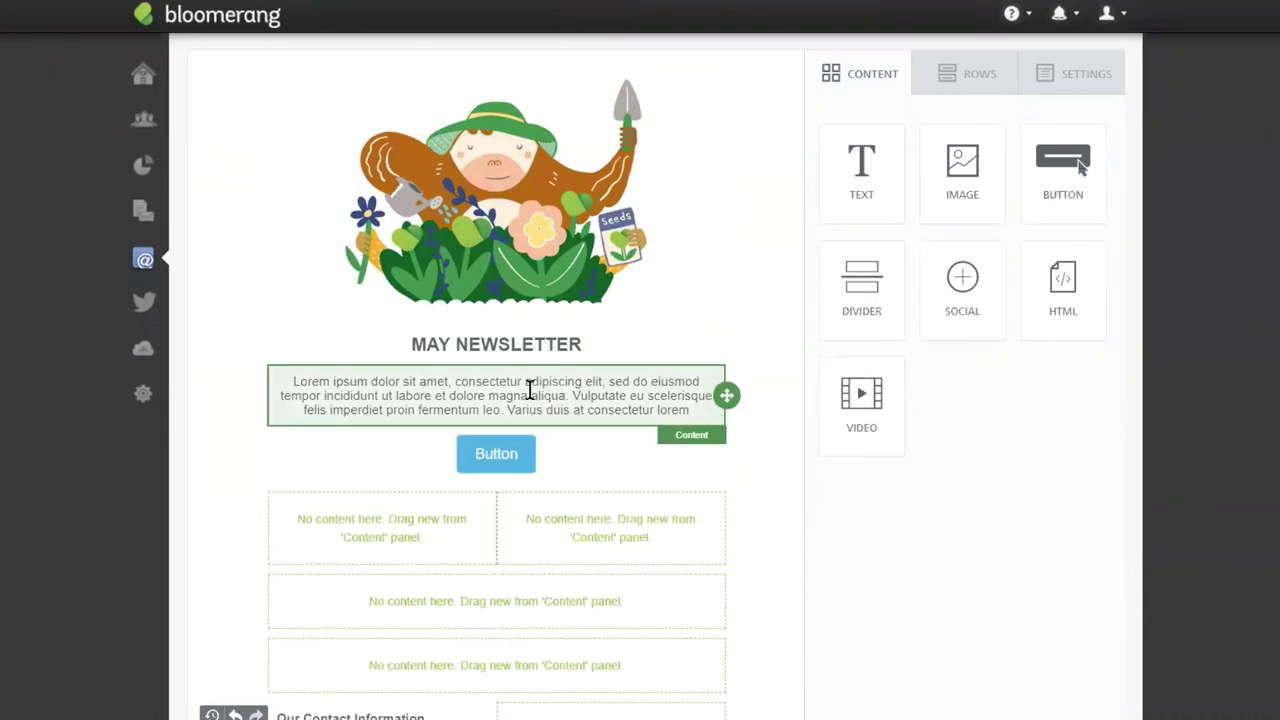
{"action": "left_click", "coordinate": [523, 455]}
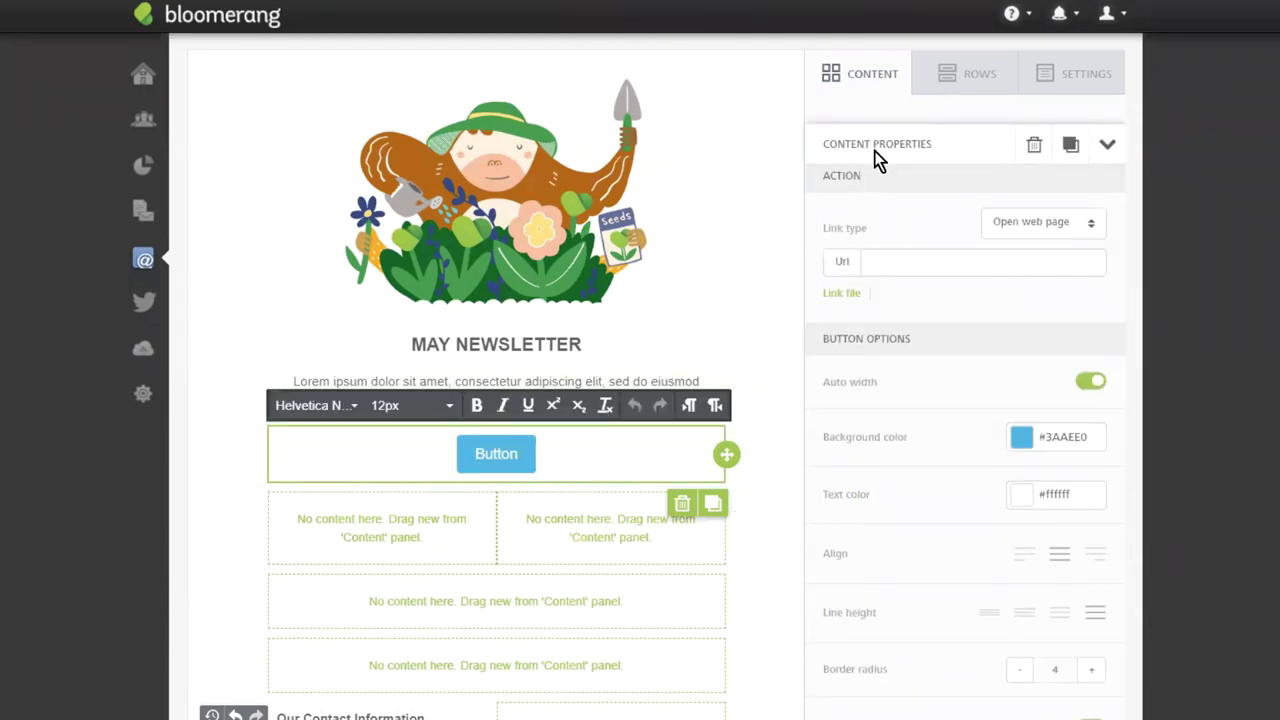
{"action": "double_click", "coordinate": [508, 451]}
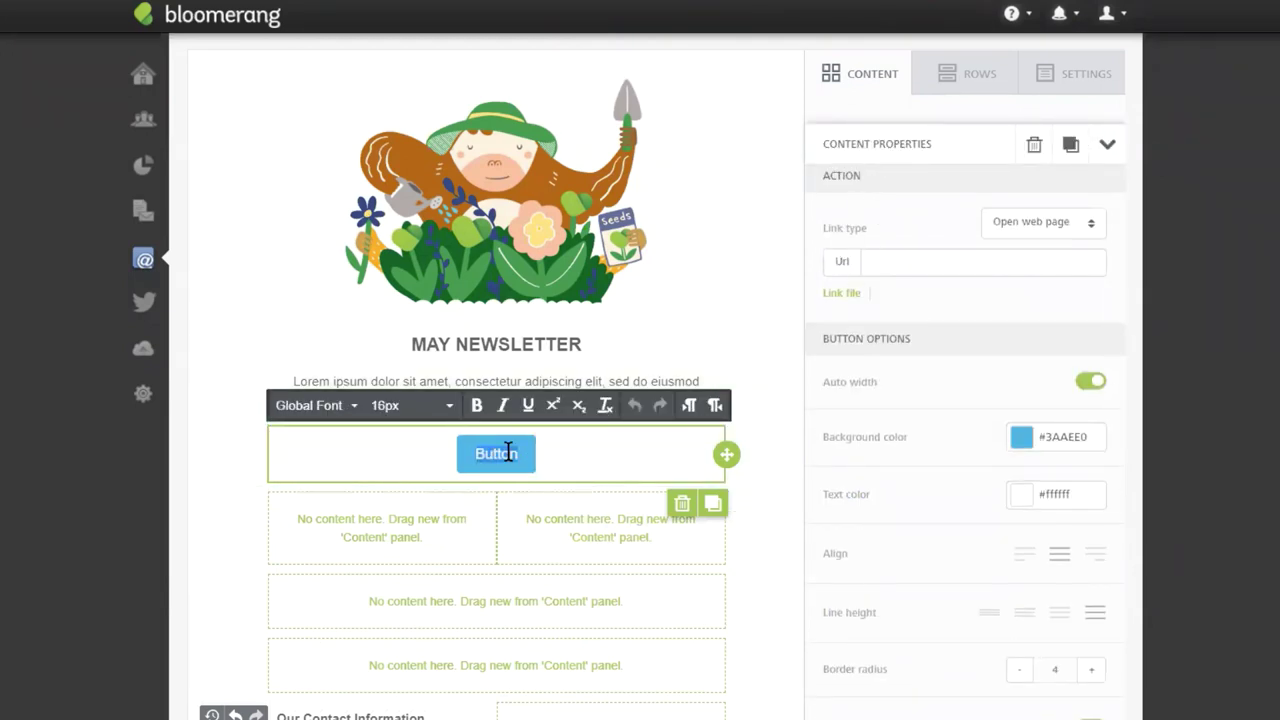
{"action": "type", "text": "READ THE FU"}
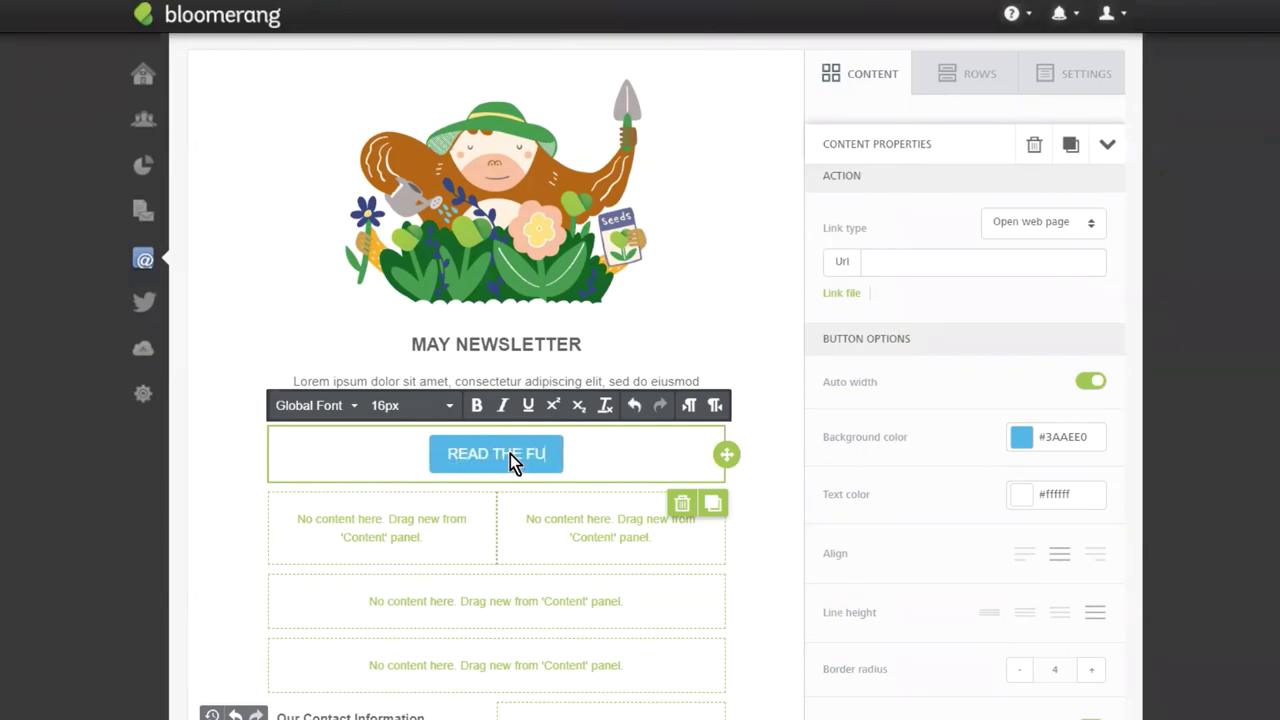
{"action": "type", "text": "LL UPDATE HERE"}
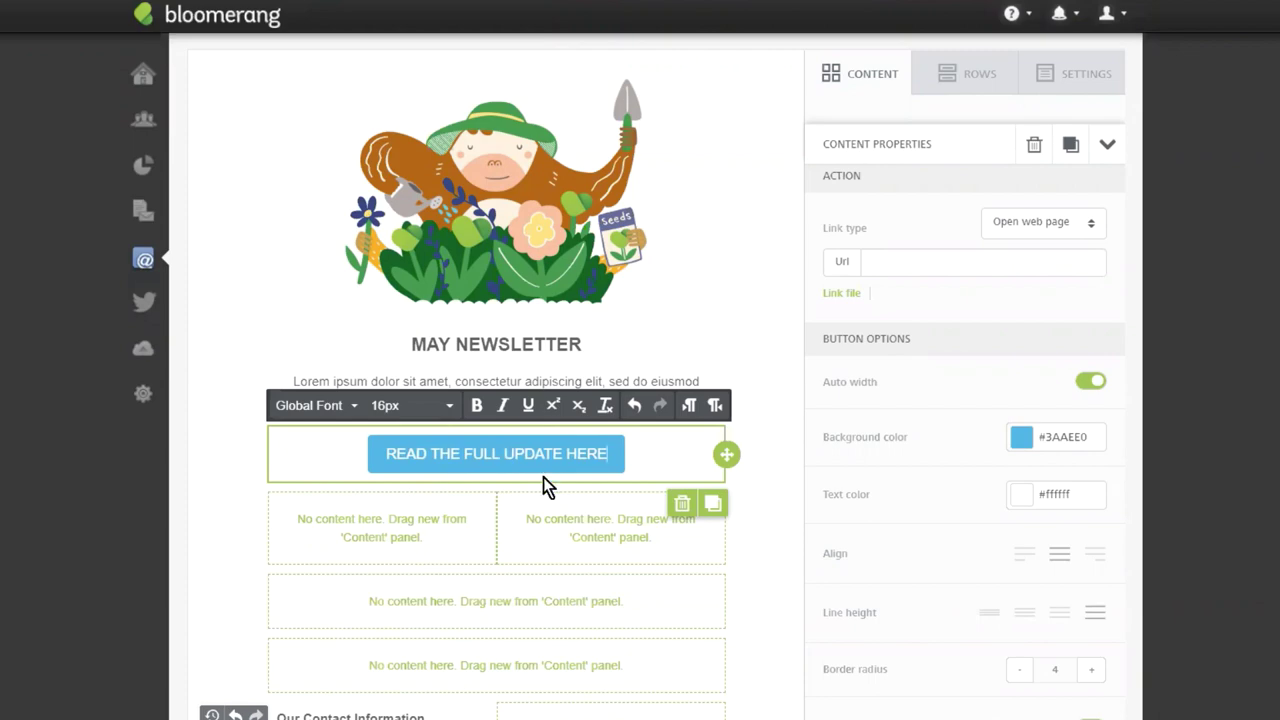
Give the button a green #70B300 background and adjust its corner rounding.
{"action": "left_click", "coordinate": [1021, 439]}
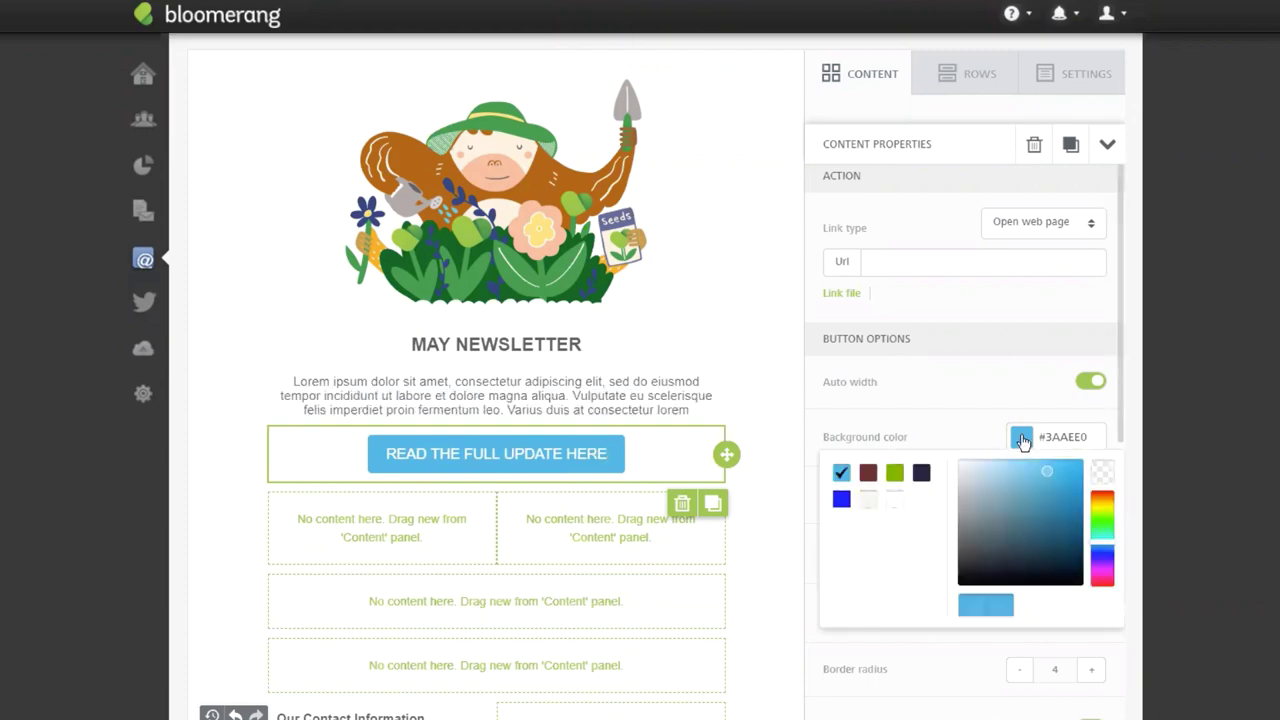
{"action": "left_click", "coordinate": [896, 473]}
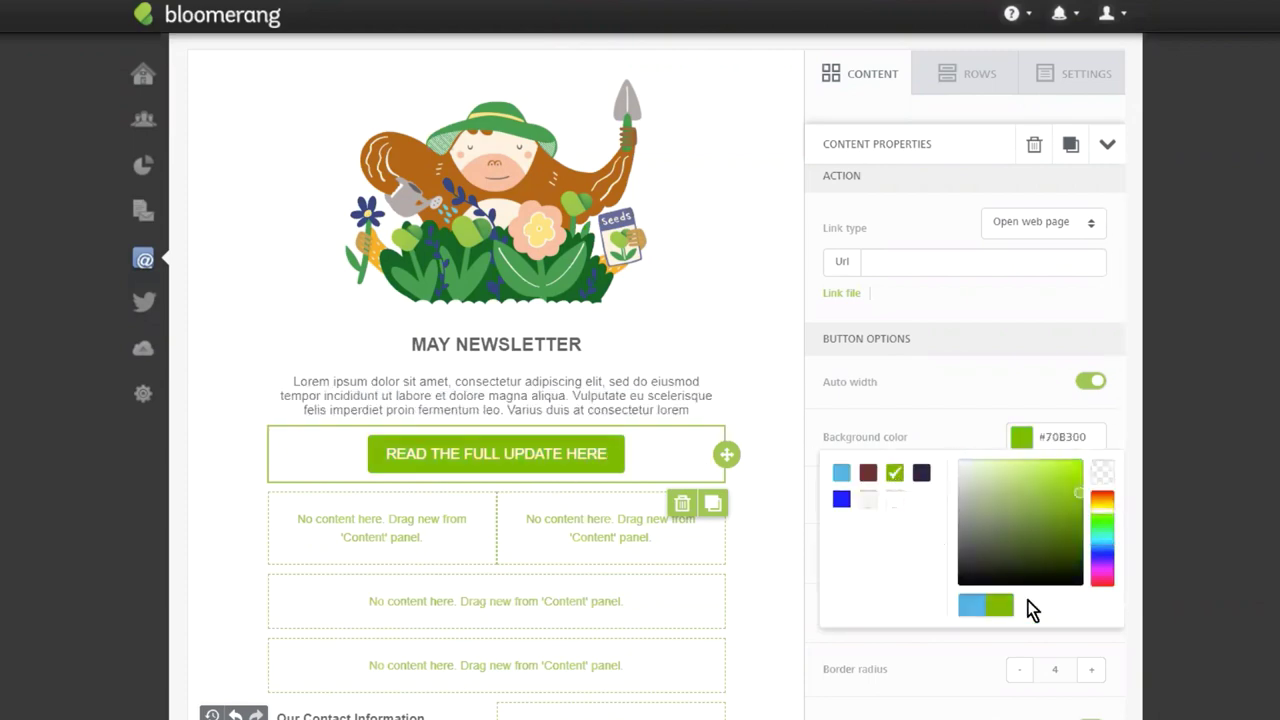
{"action": "left_click", "coordinate": [975, 432]}
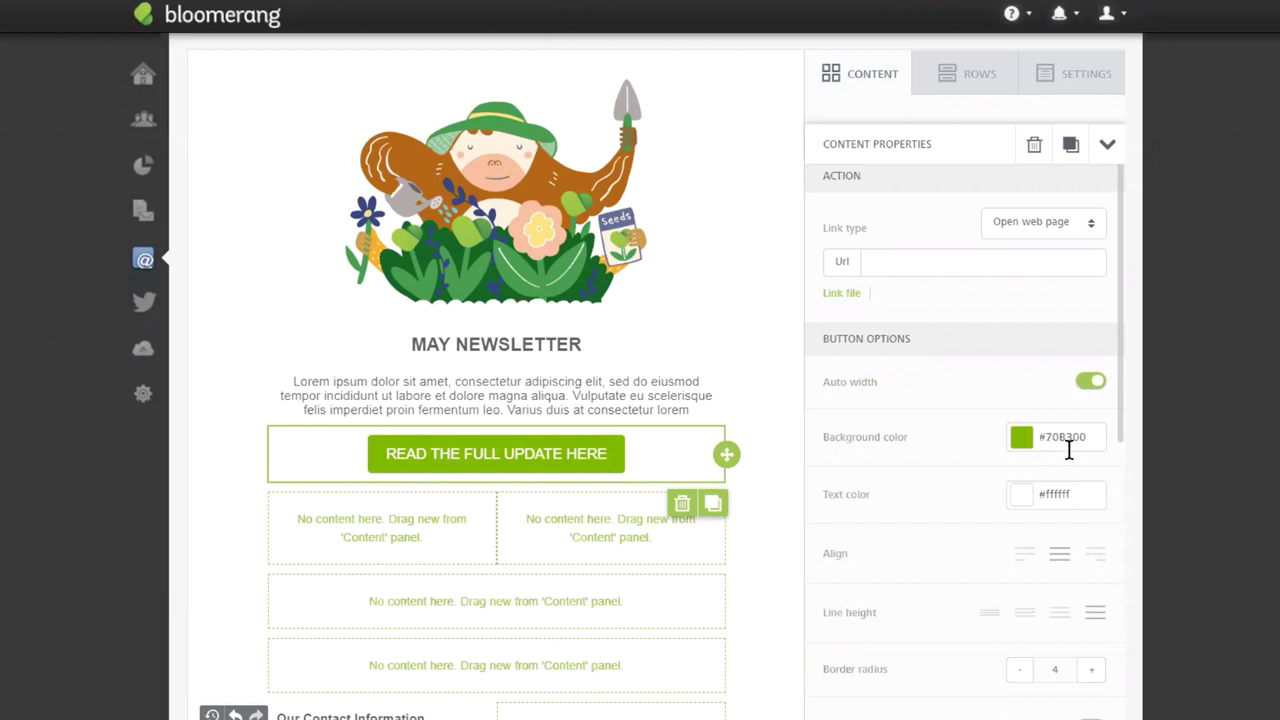
{"action": "double_click", "coordinate": [1069, 441]}
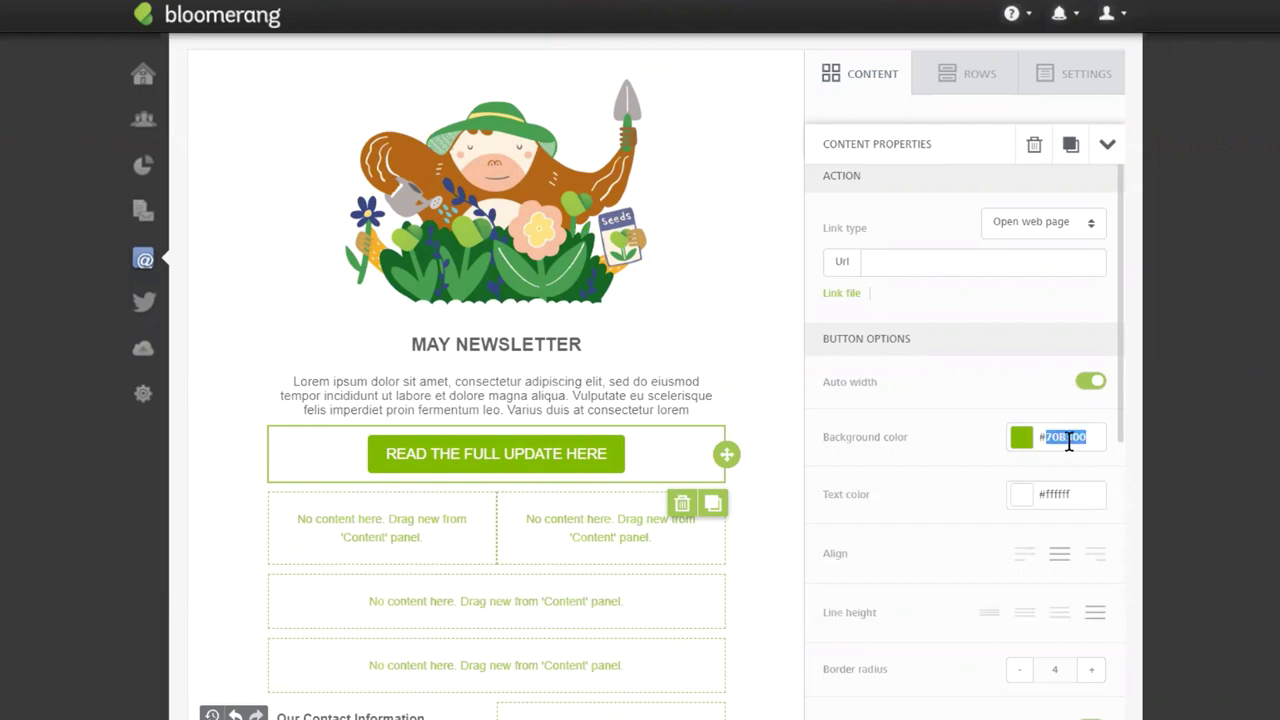
{"action": "left_click", "coordinate": [905, 395]}
{"action": "left_click", "coordinate": [1020, 672]}
{"action": "left_click", "coordinate": [1022, 674]}
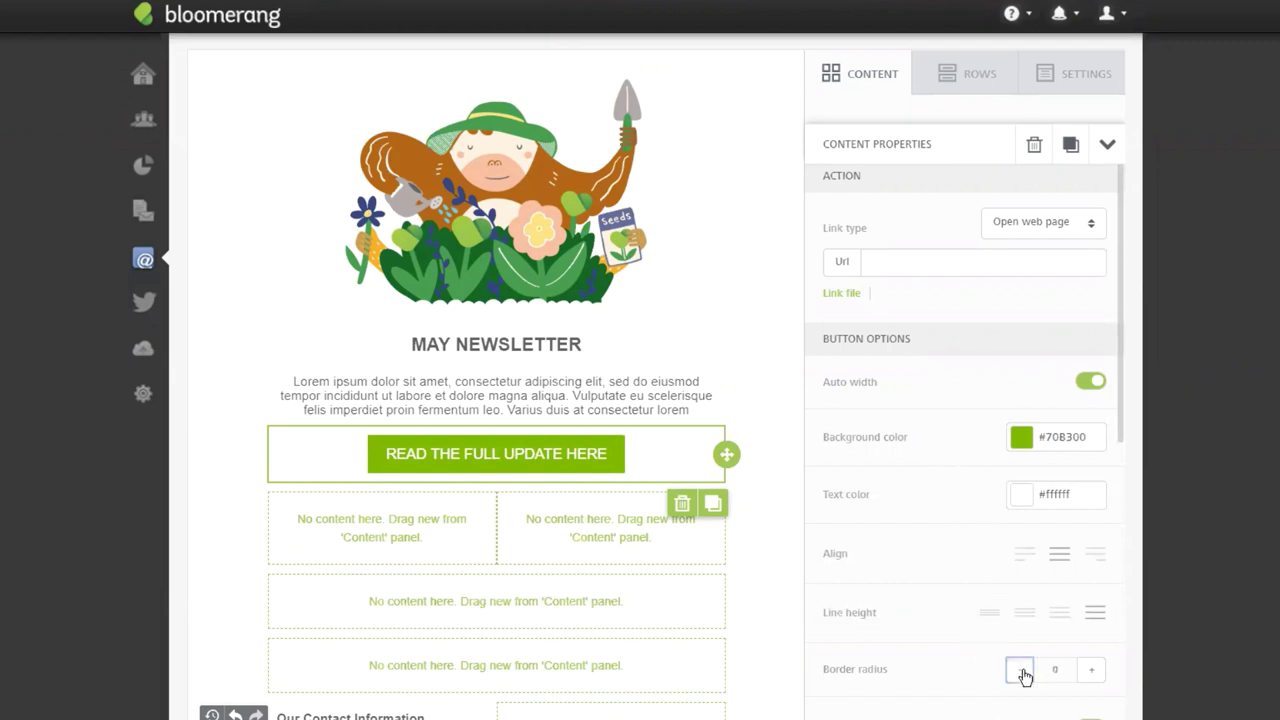
{"action": "left_click", "coordinate": [1092, 671]}
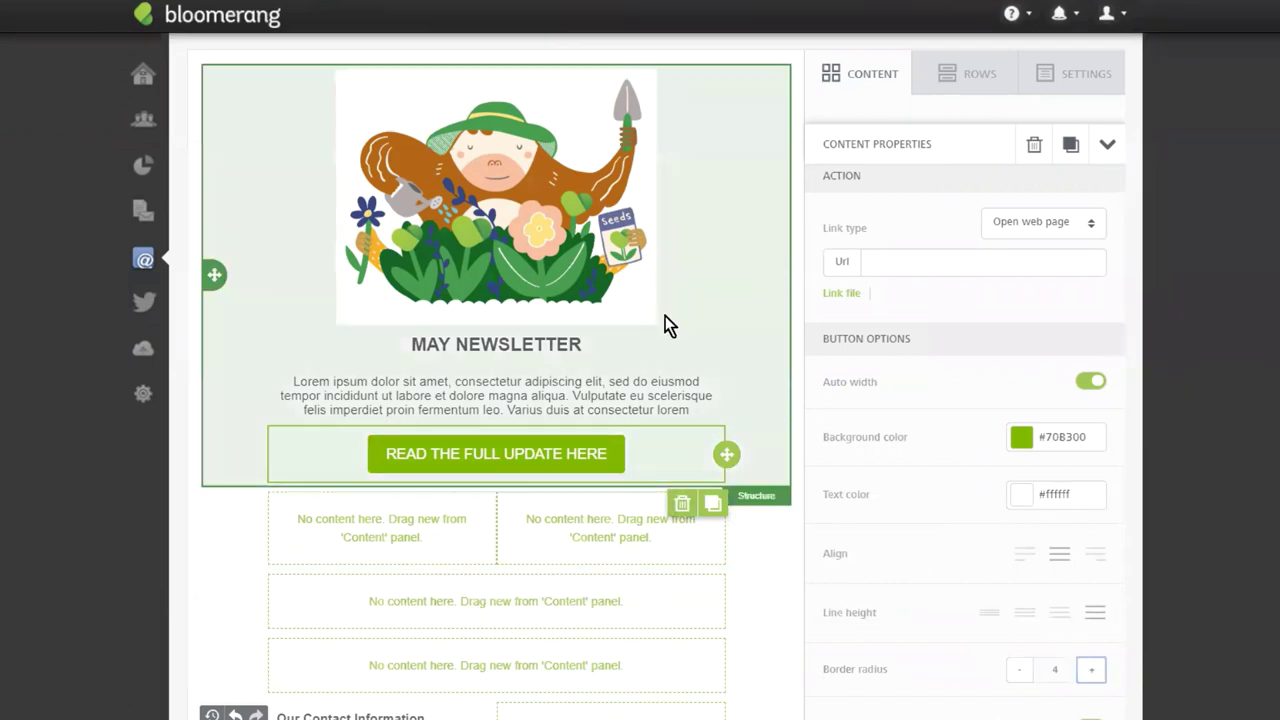
Link the button to bloomerang.co.
{"action": "left_click", "coordinate": [453, 468]}
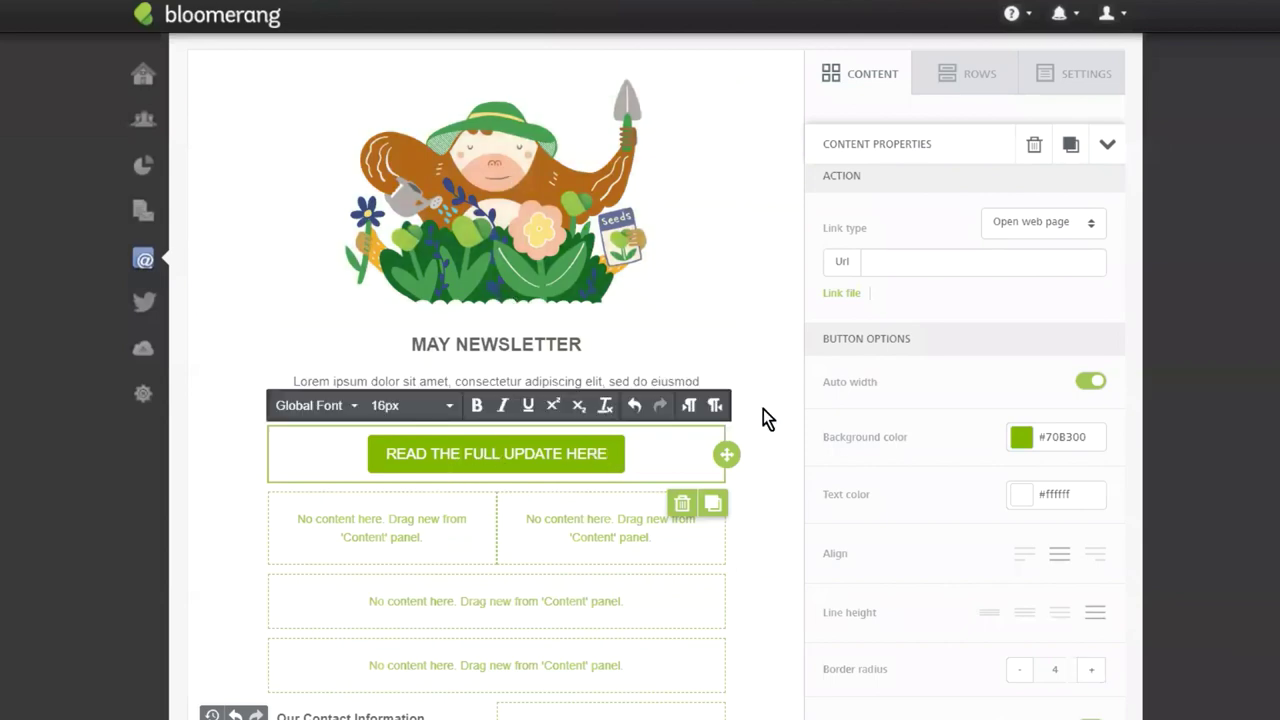
{"action": "left_click", "coordinate": [896, 268]}
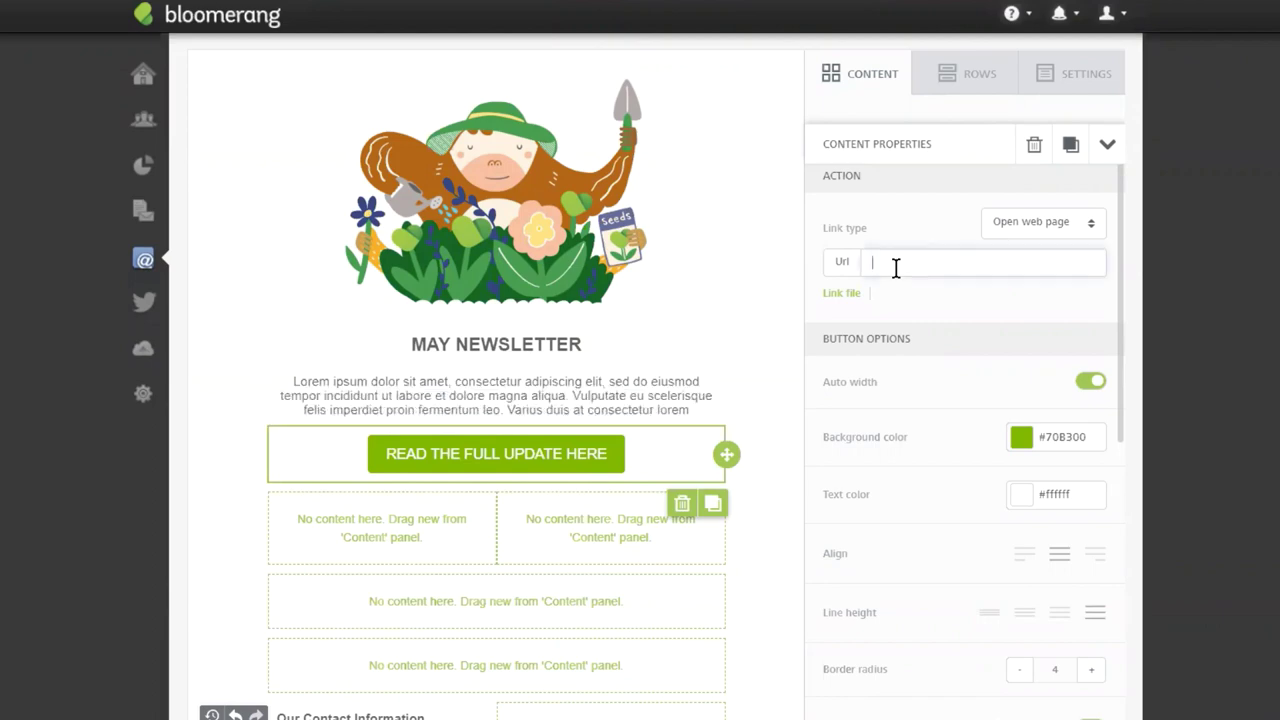
{"action": "type", "text": "bloomerang.co"}
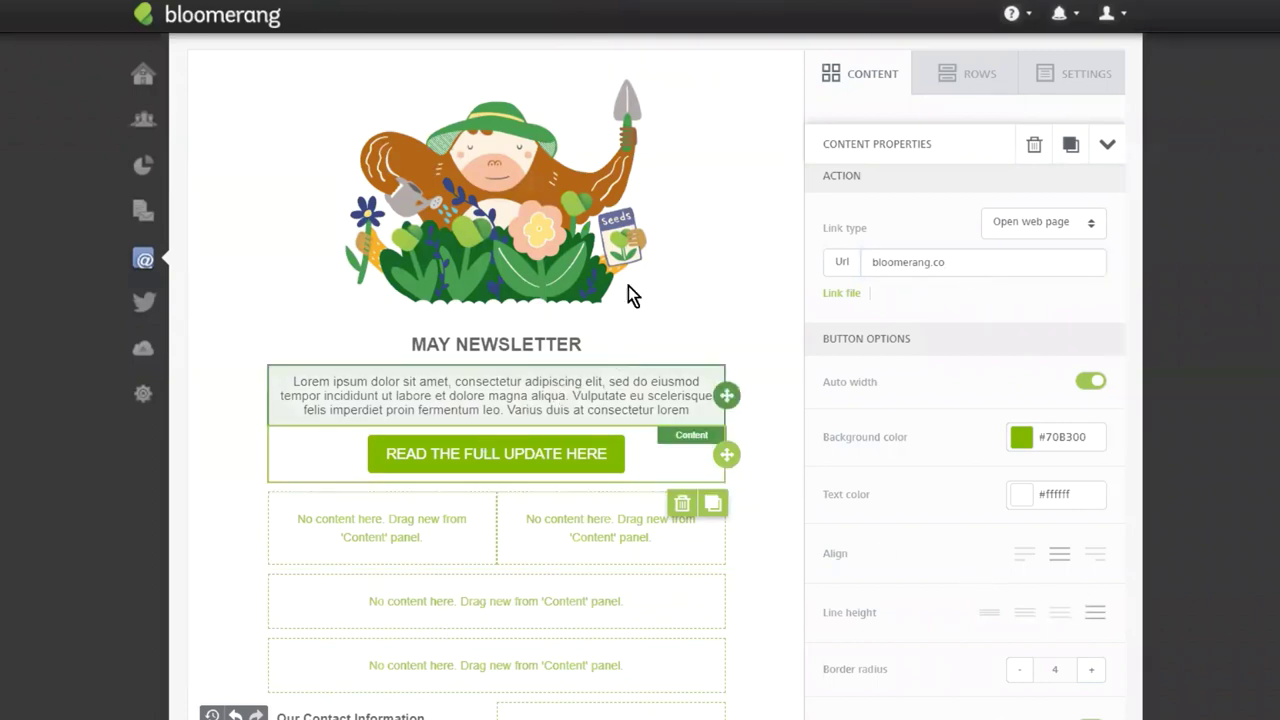
{"action": "left_click", "coordinate": [872, 78]}
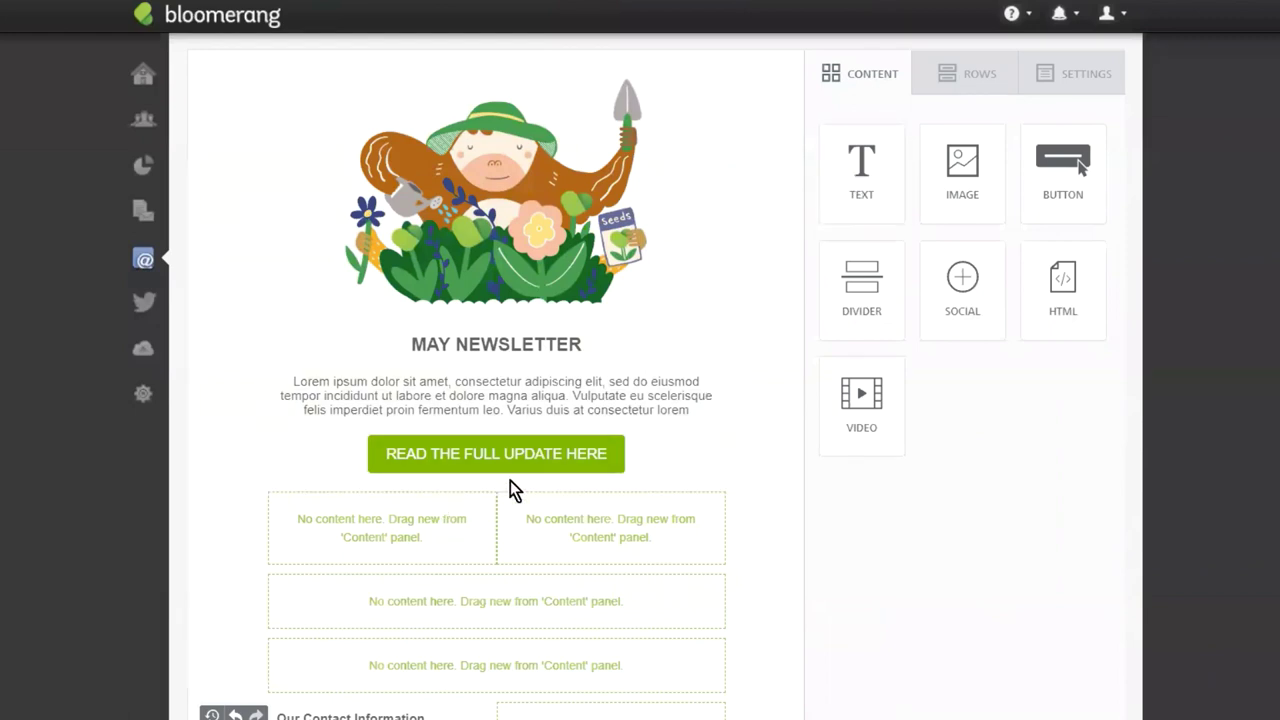
Add a one-column row below the button holding a divider with line 2 and width 75%.
{"action": "left_click", "coordinate": [968, 77]}
{"action": "left_click_drag", "start_coordinate": [863, 266], "coordinate": [594, 497]}
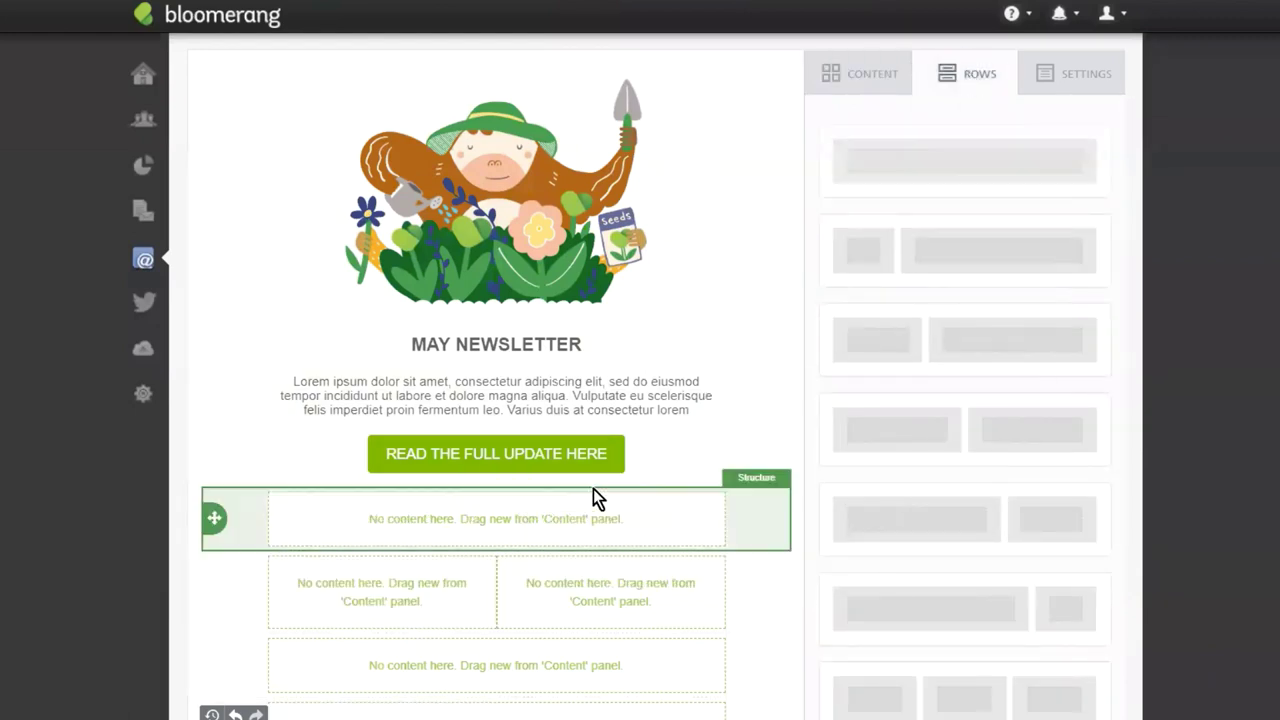
{"action": "left_click", "coordinate": [900, 80]}
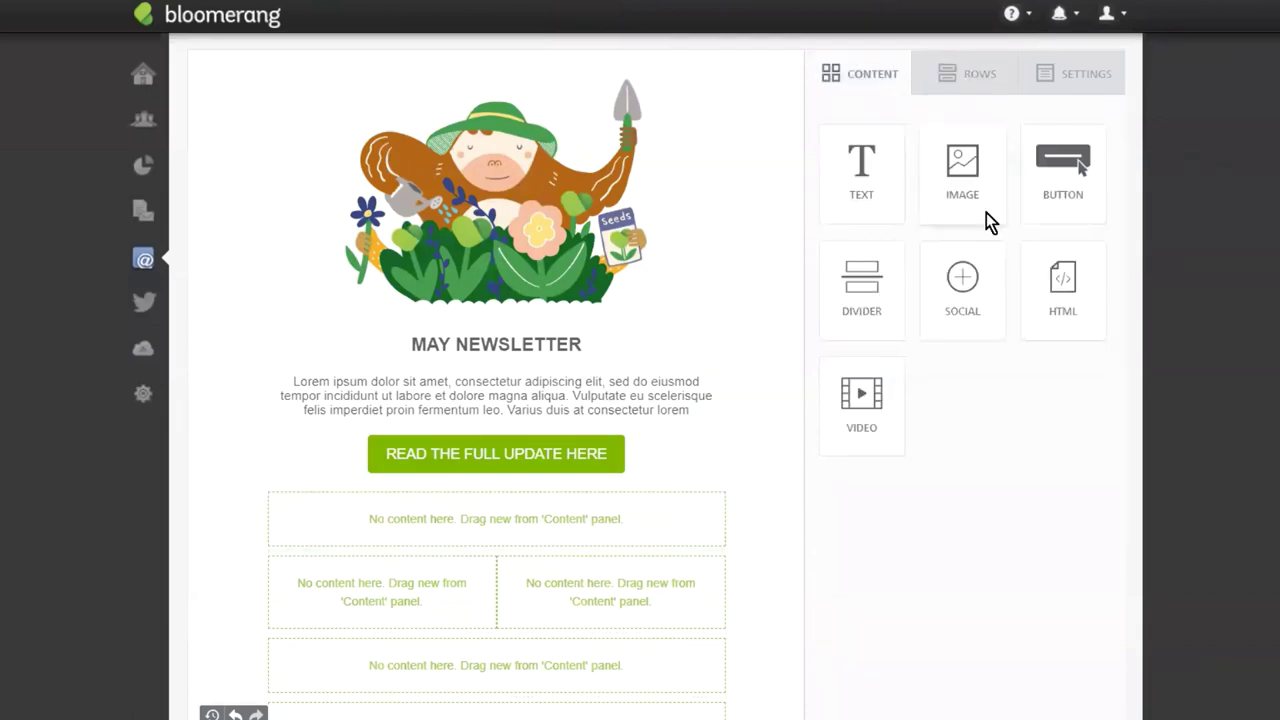
{"action": "left_click_drag", "start_coordinate": [860, 294], "coordinate": [482, 482]}
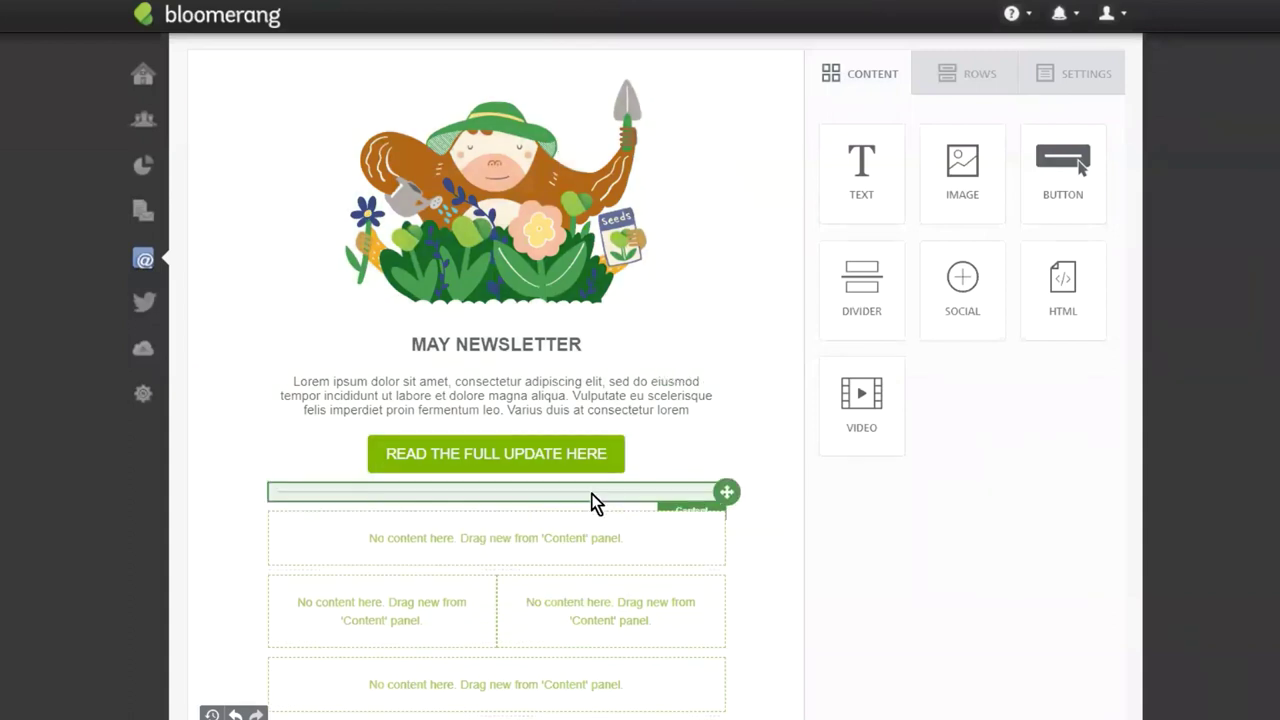
{"action": "left_click", "coordinate": [591, 493]}
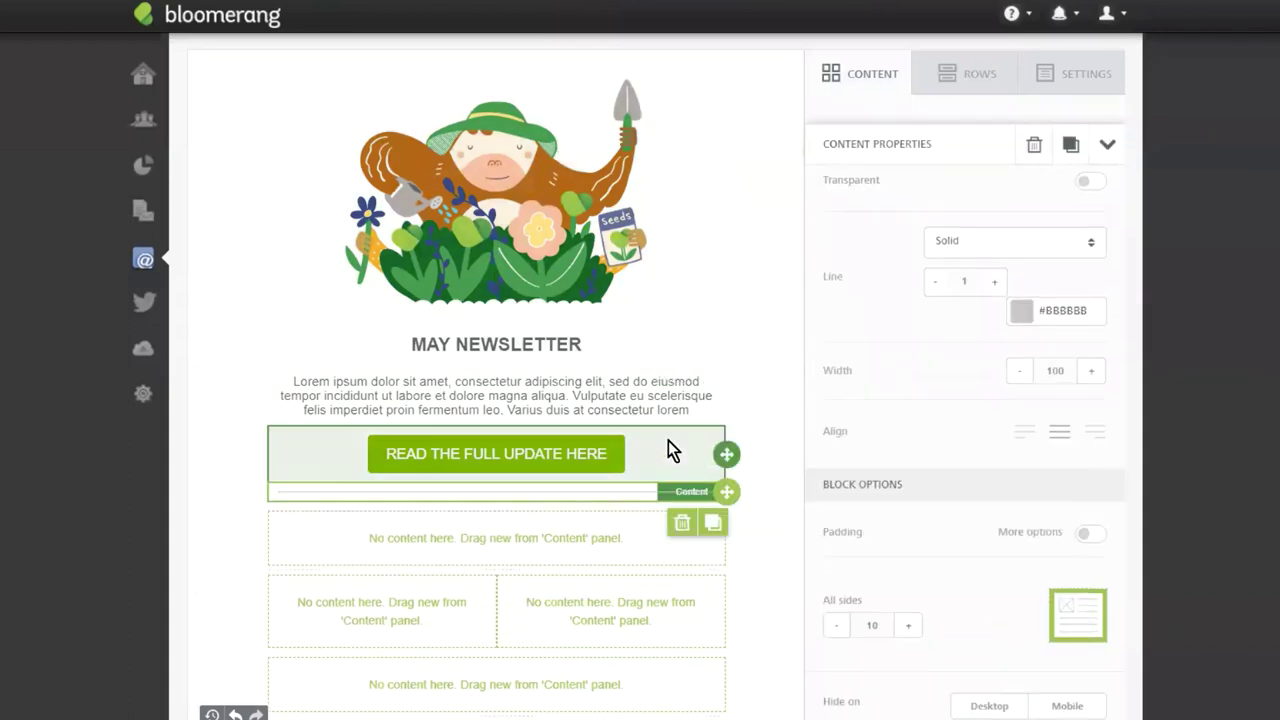
{"action": "left_click", "coordinate": [995, 284]}
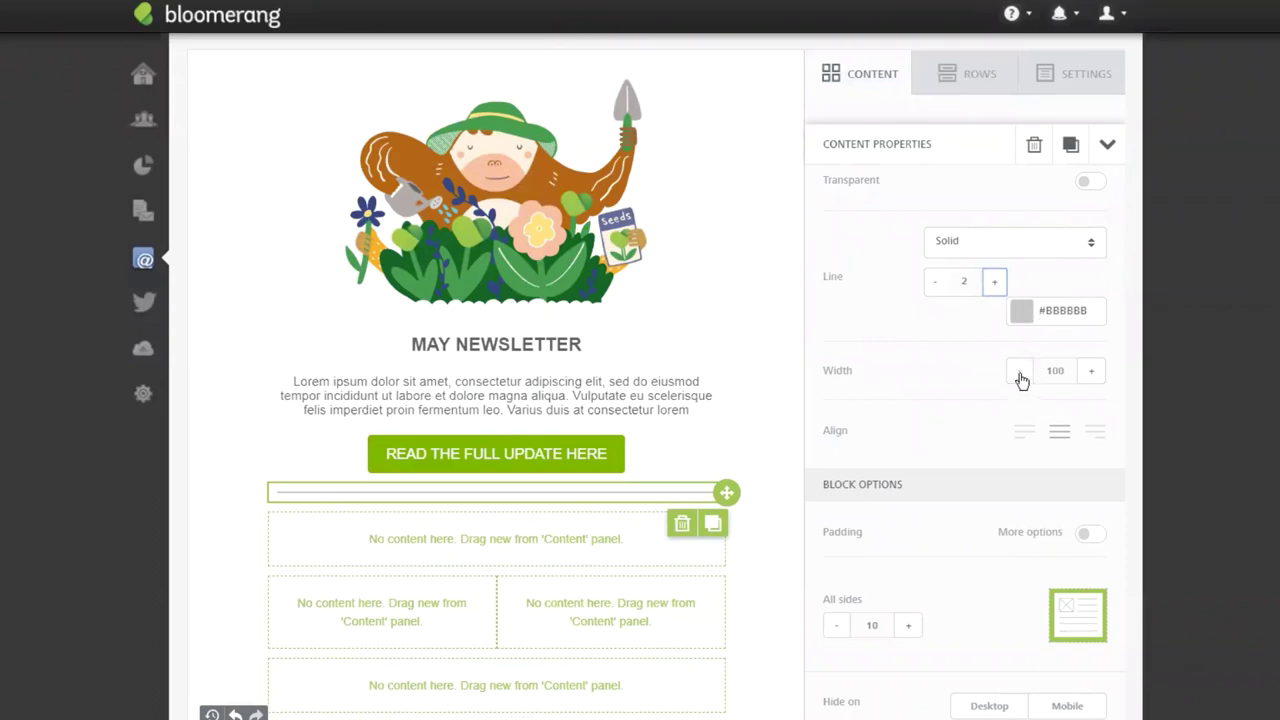
{"action": "left_click", "coordinate": [1020, 376]}
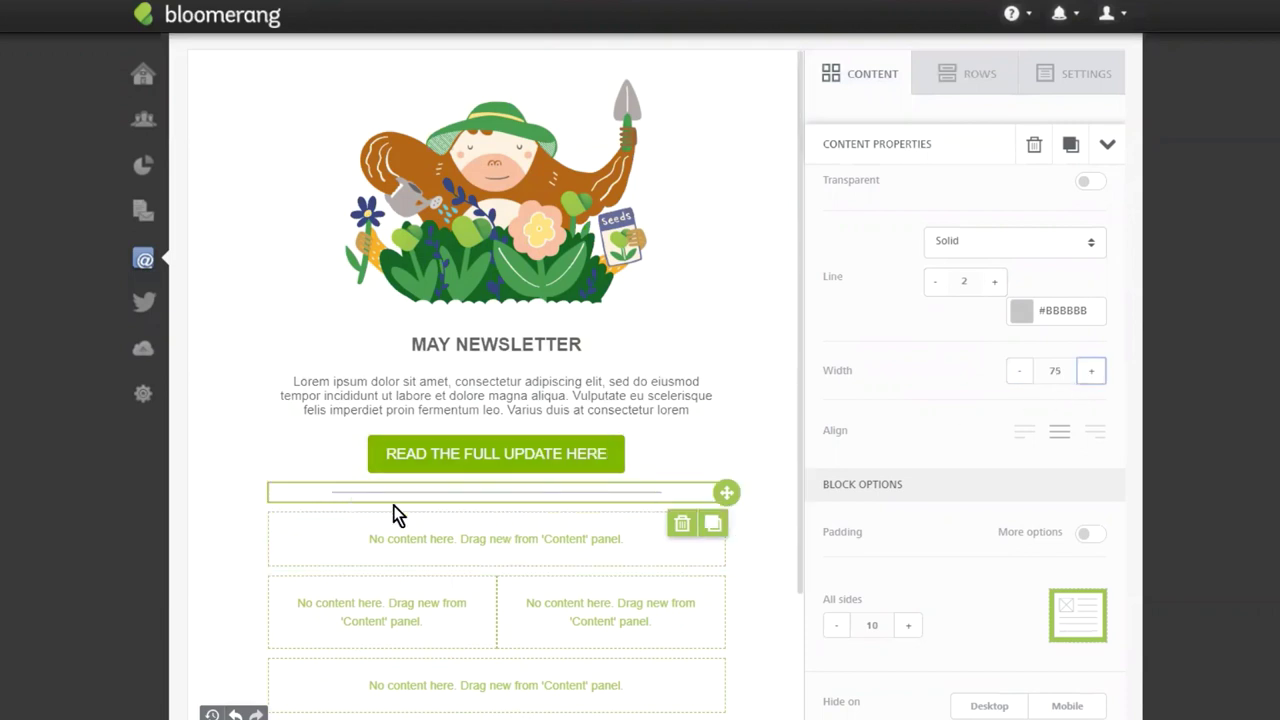
{"action": "scroll", "coordinate": [730, 300], "scroll_direction": "down", "scroll_amount": 2}
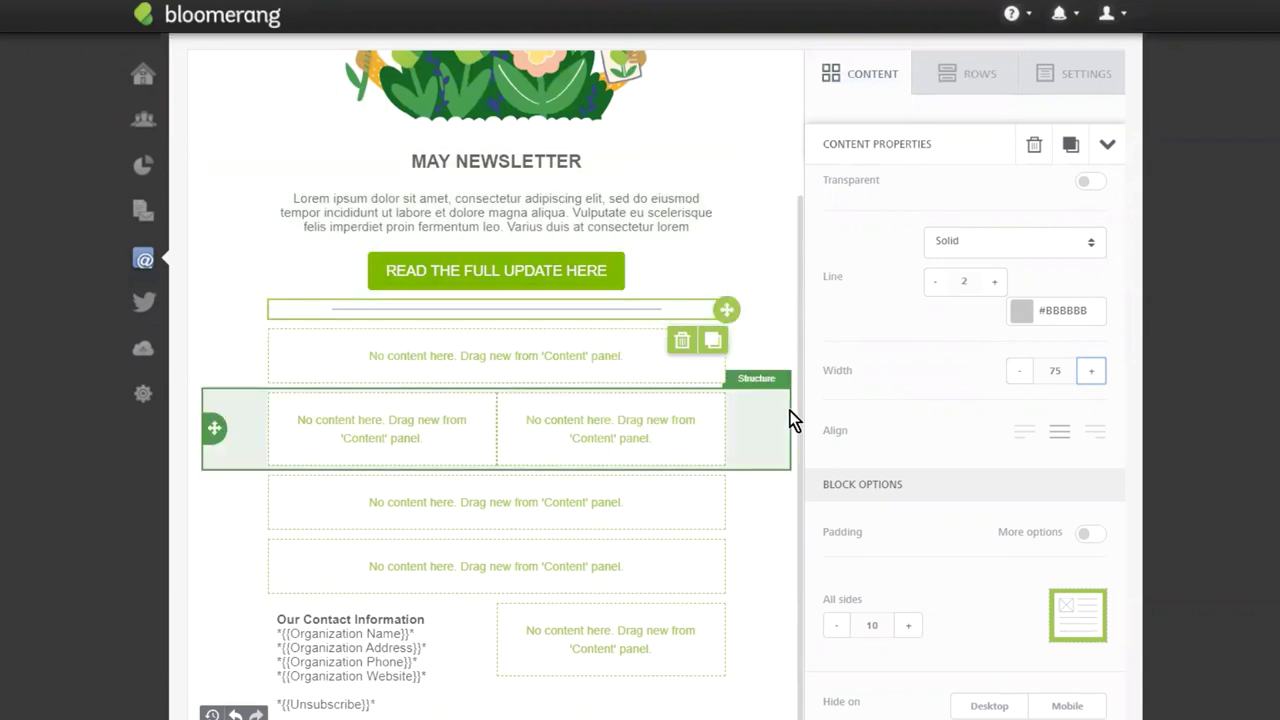
{"action": "left_click", "coordinate": [866, 76]}
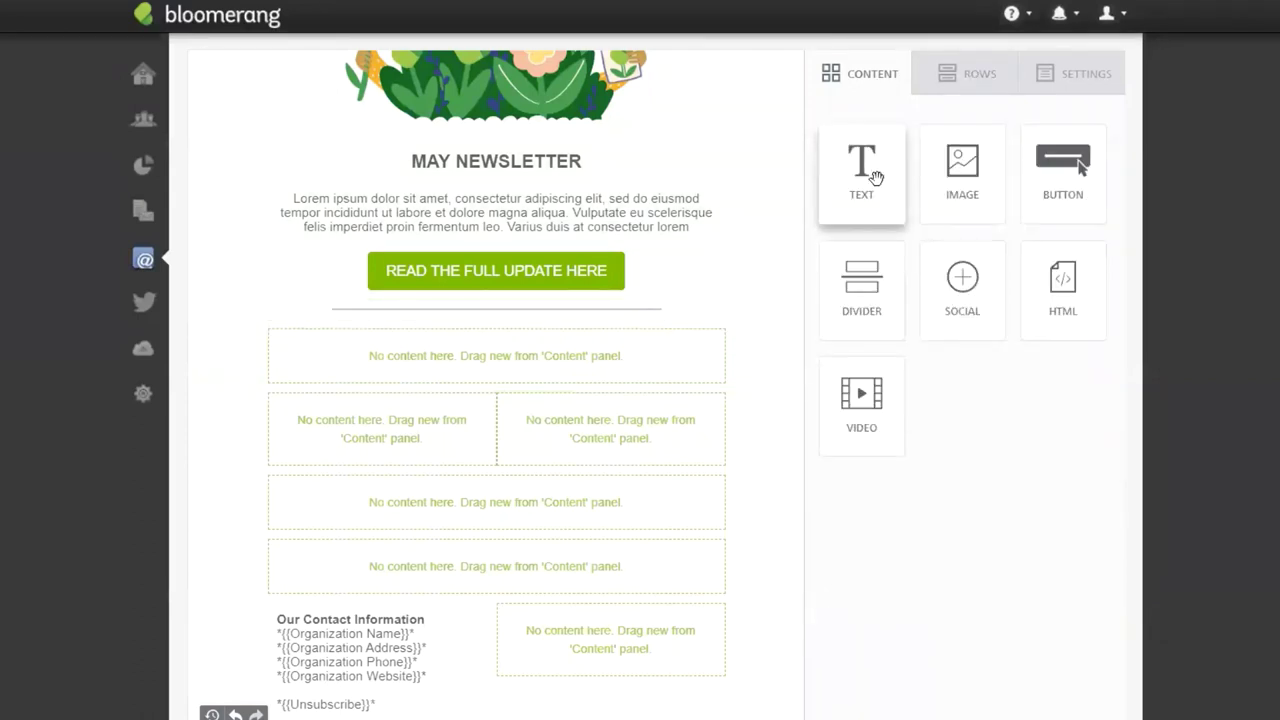
Add two text blocks and make the first a bold 20px 'Thanks for Your Support' heading.
{"action": "left_click_drag", "start_coordinate": [862, 187], "coordinate": [425, 341]}
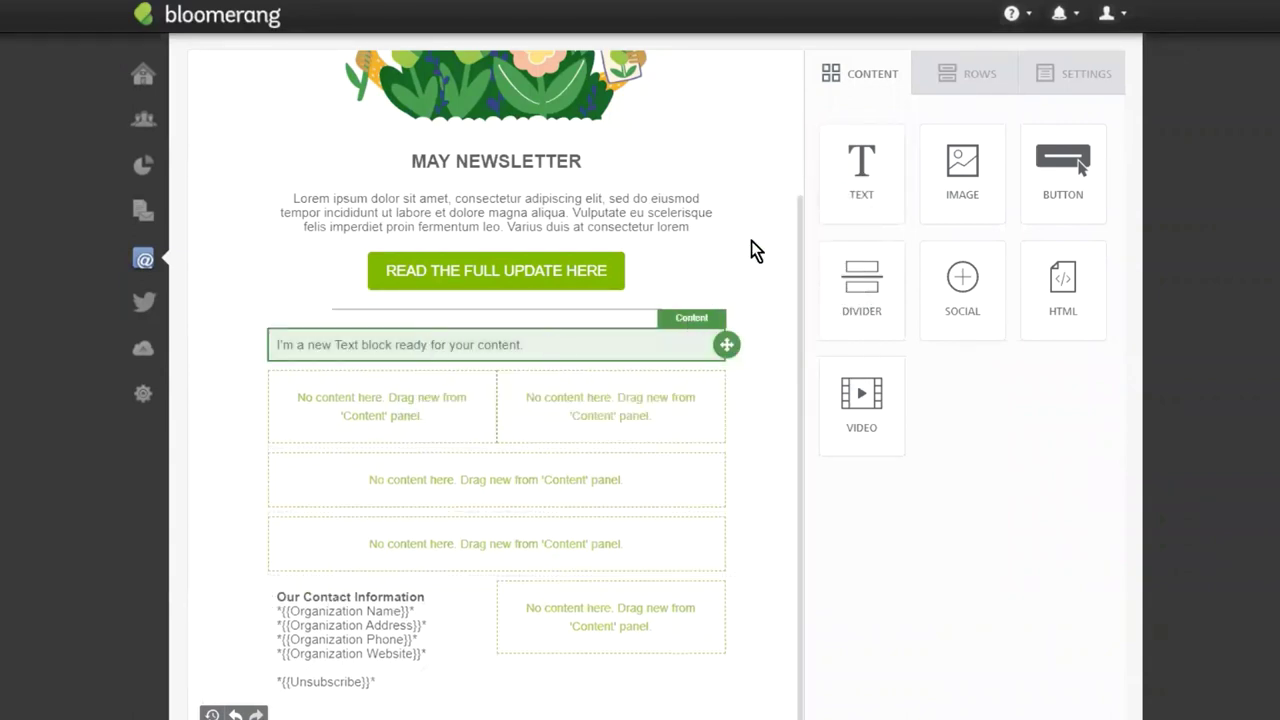
{"action": "left_click_drag", "start_coordinate": [862, 175], "coordinate": [463, 367]}
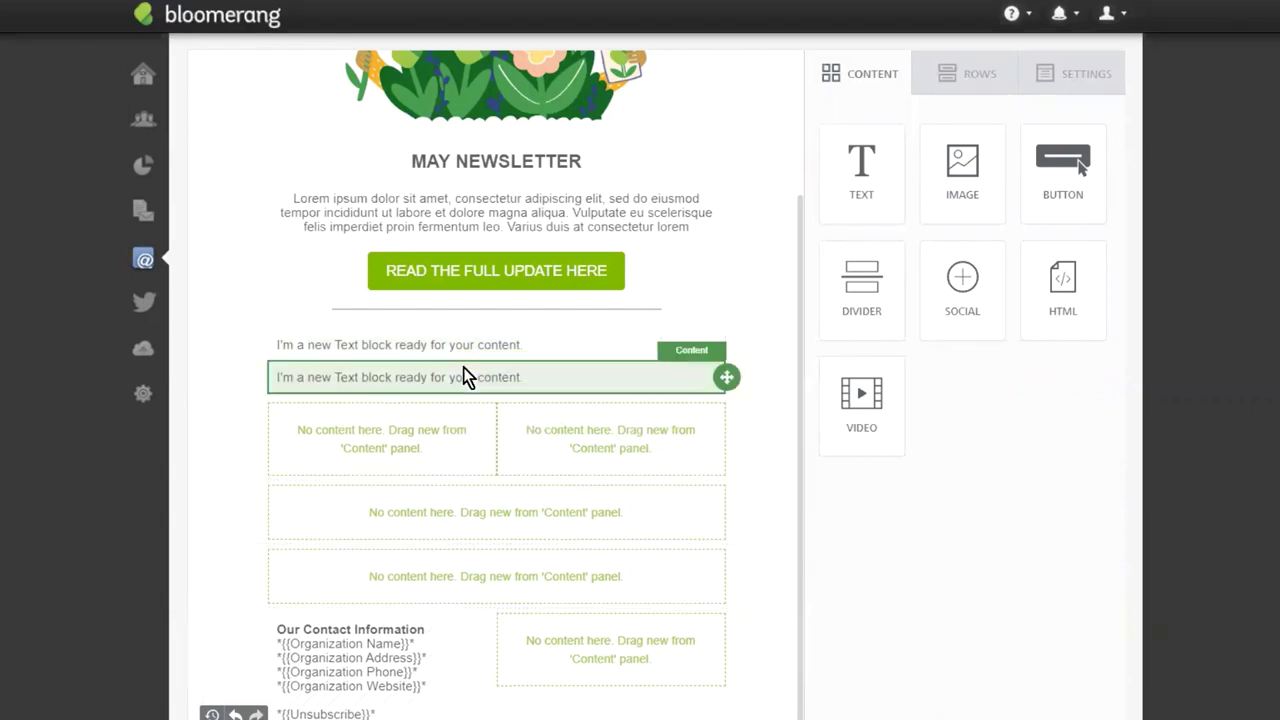
{"action": "triple_click", "coordinate": [440, 350]}
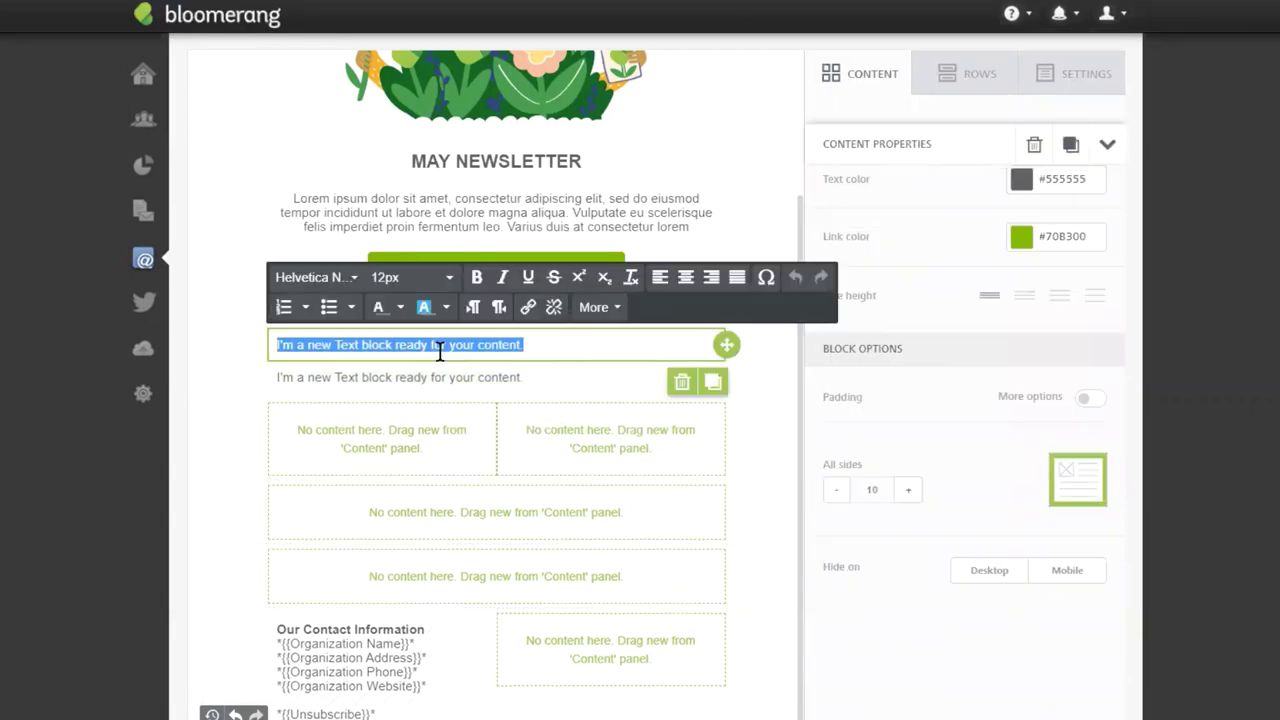
{"action": "type", "text": "Hank"}
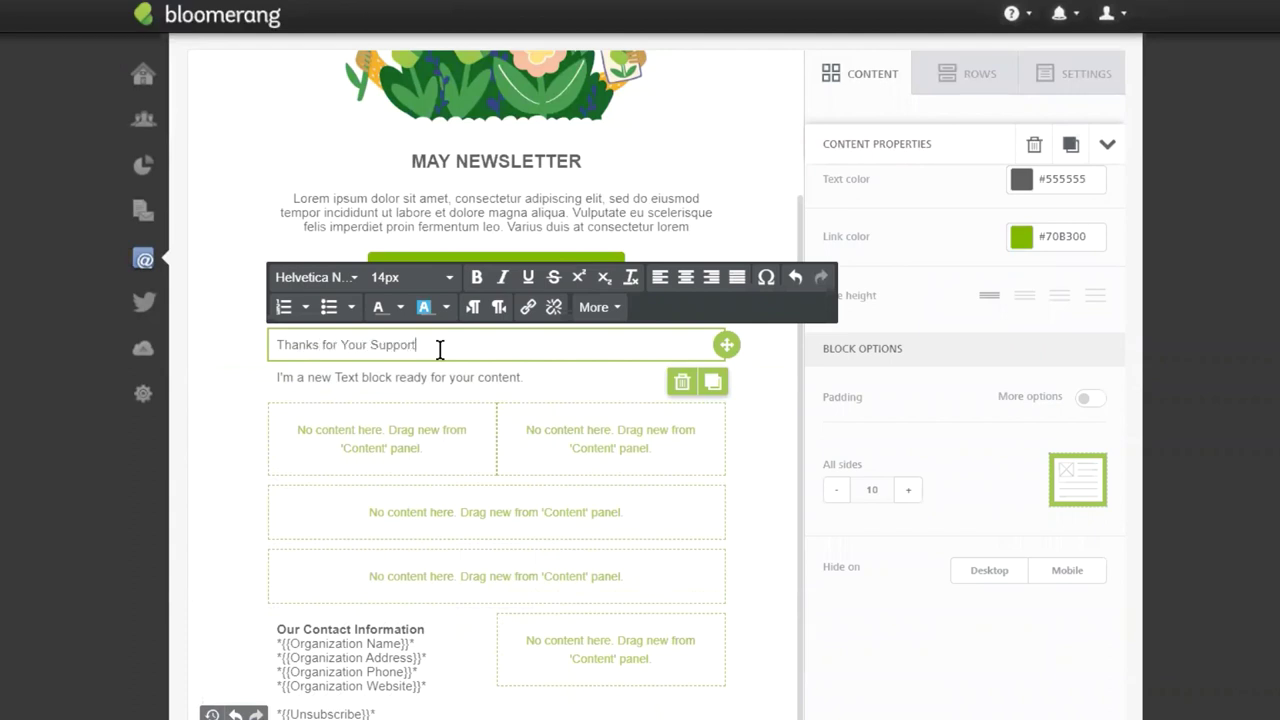
{"action": "triple_click", "coordinate": [342, 350]}
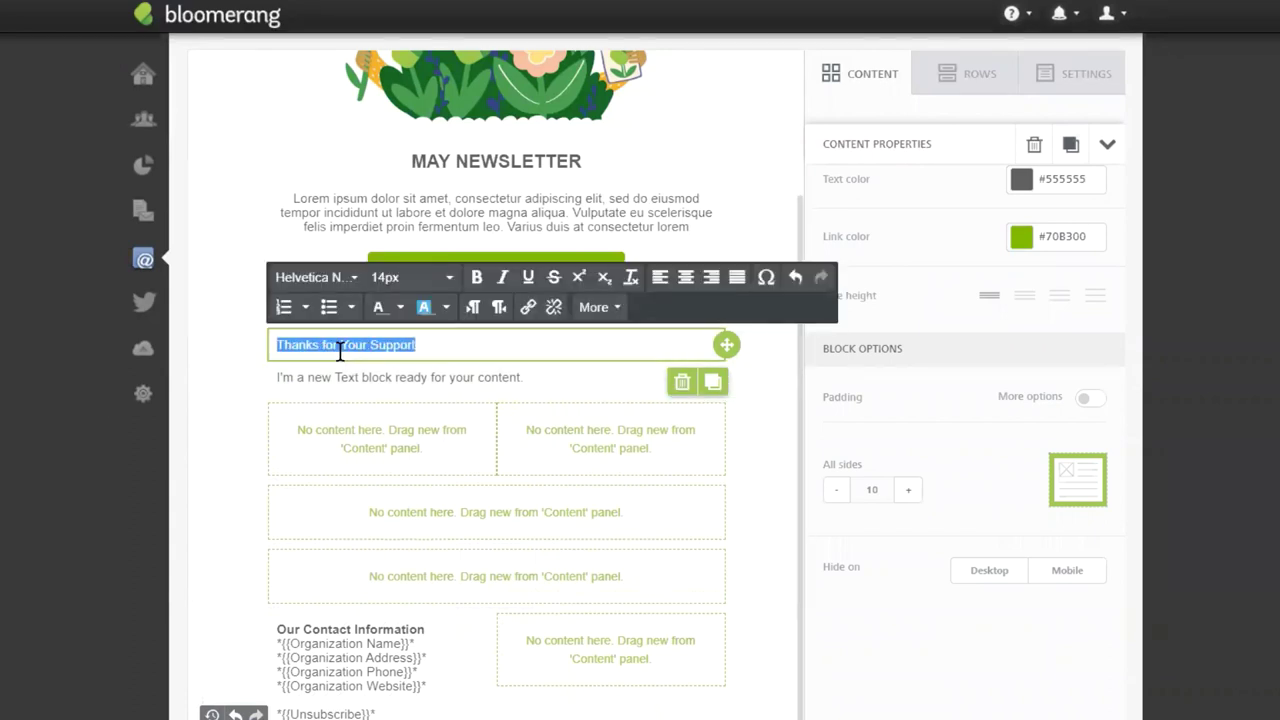
{"action": "left_click", "coordinate": [446, 278]}
{"action": "left_click", "coordinate": [448, 606]}
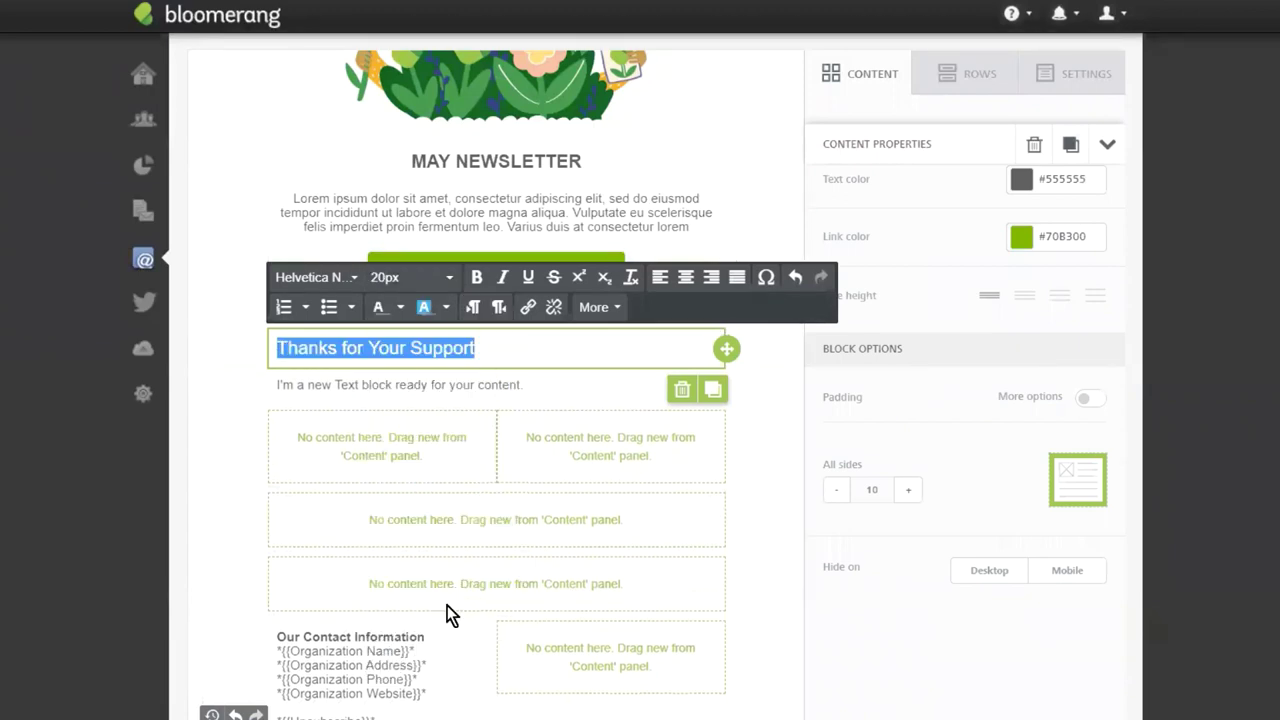
{"action": "left_click", "coordinate": [476, 278]}
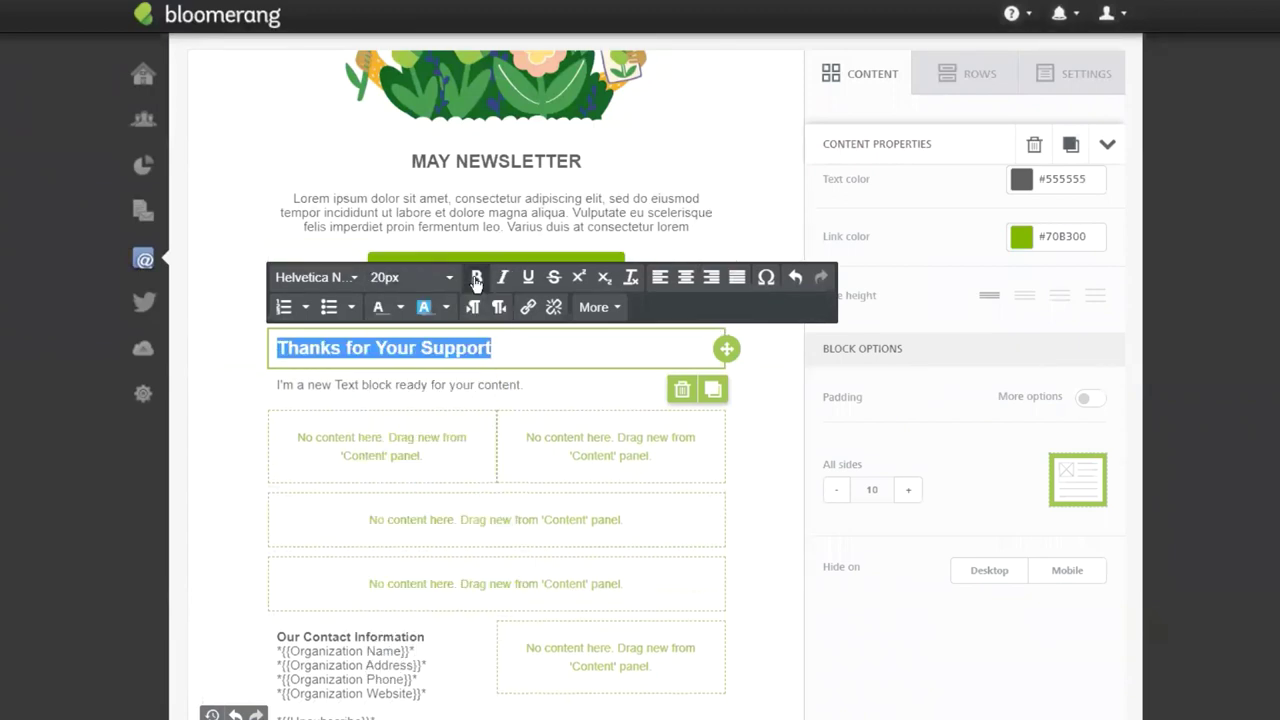
{"action": "left_click", "coordinate": [521, 348]}
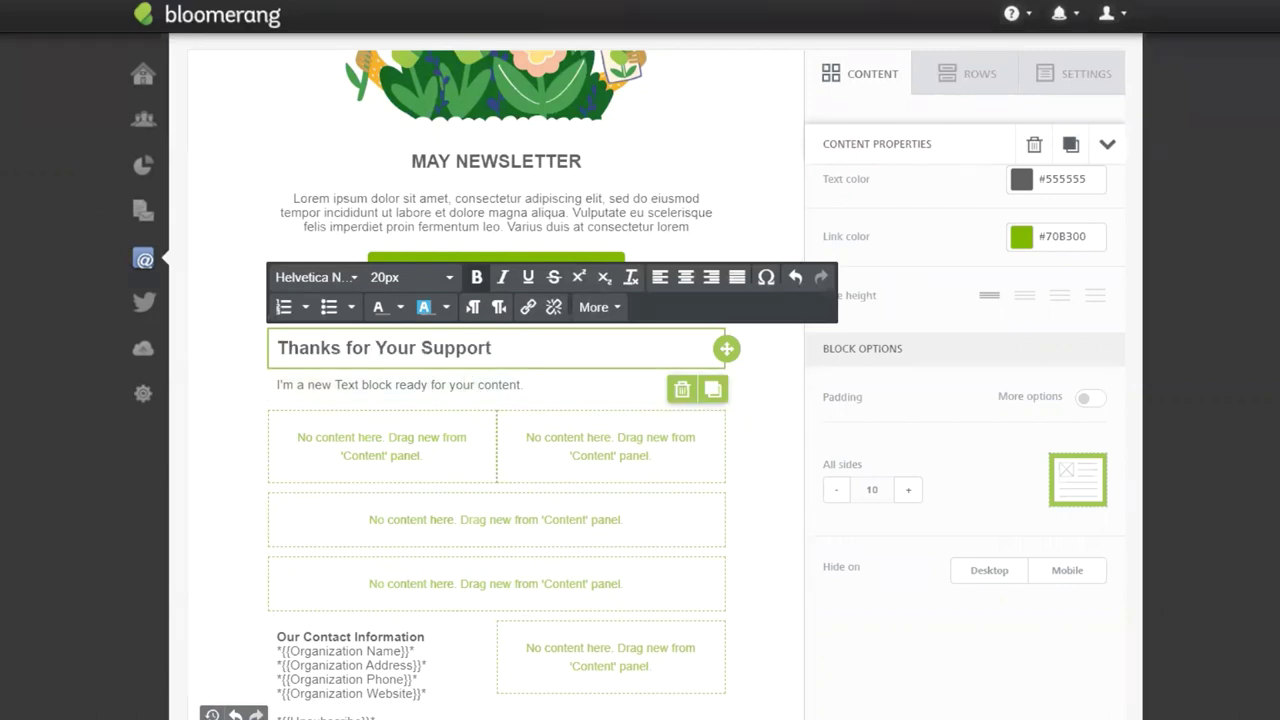
Paste the campaign results over a bulleted placeholder line, then undo back to the placeholder.
{"action": "triple_click", "coordinate": [555, 385]}
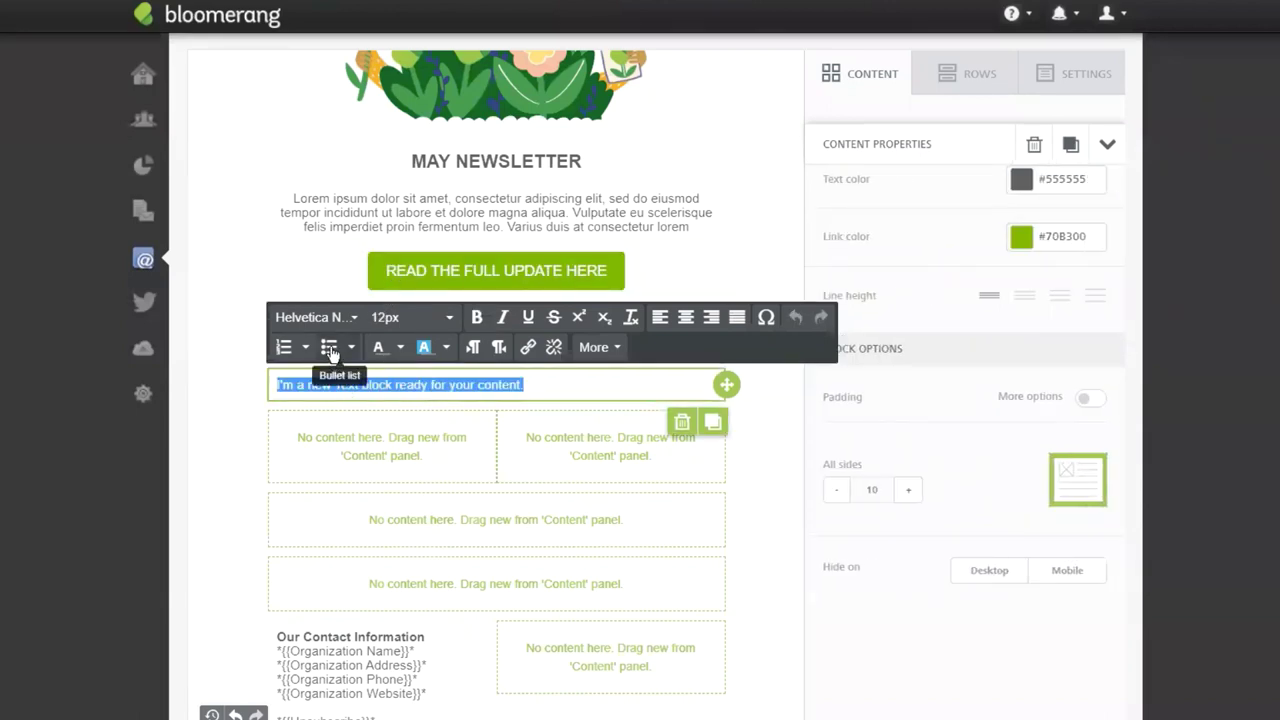
{"action": "left_click", "coordinate": [330, 347]}
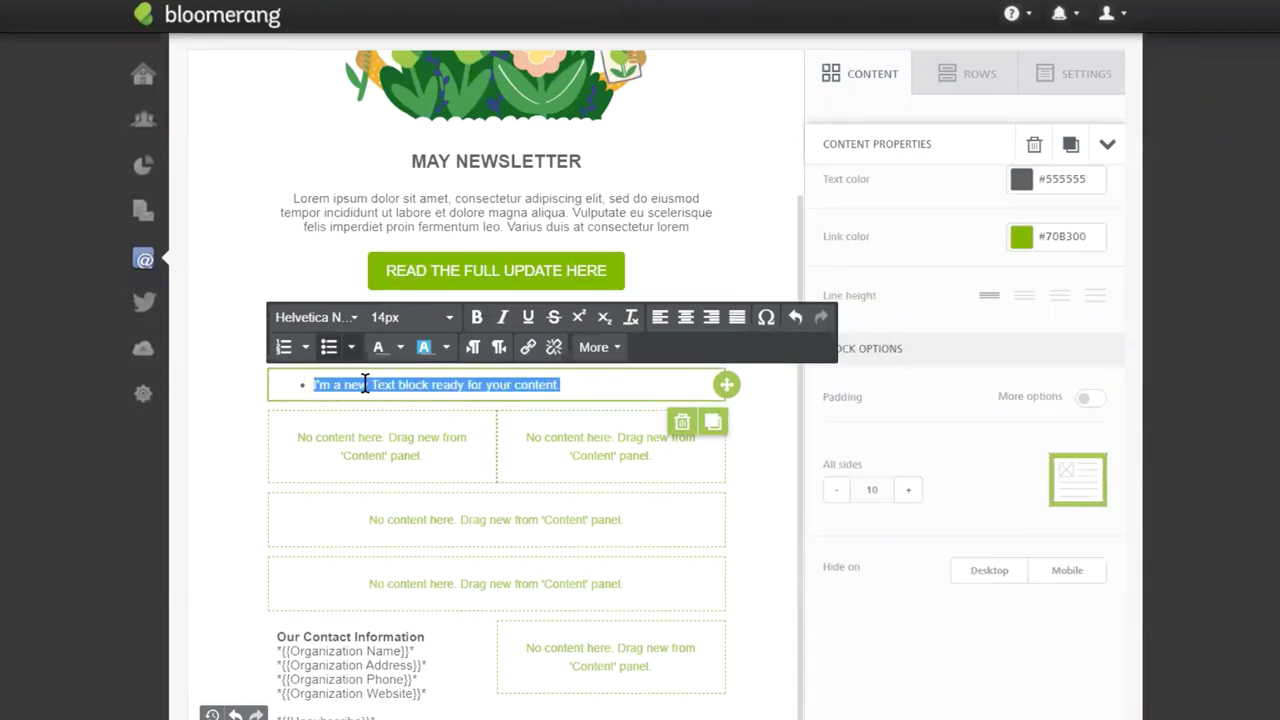
{"action": "left_click", "coordinate": [368, 385]}
{"action": "triple_click", "coordinate": [368, 385]}
{"action": "type", "text": "With you continued support, during this time we have successfully:  Raised over 125% of our campaign goal Helped over 1,000 families out of poverty Created more job opportunities than years past Fed over 3,000 kids with our after school lunch programs"}
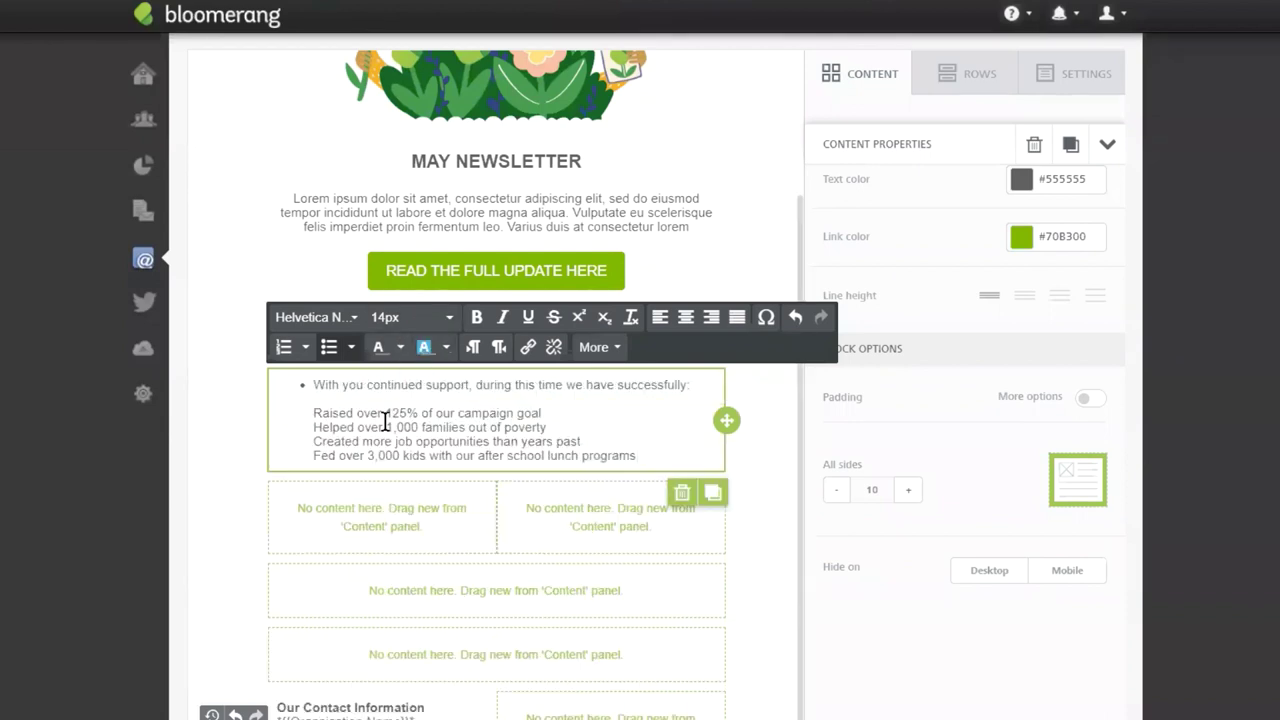
{"action": "left_click_drag", "start_coordinate": [314, 410], "coordinate": [636, 457]}
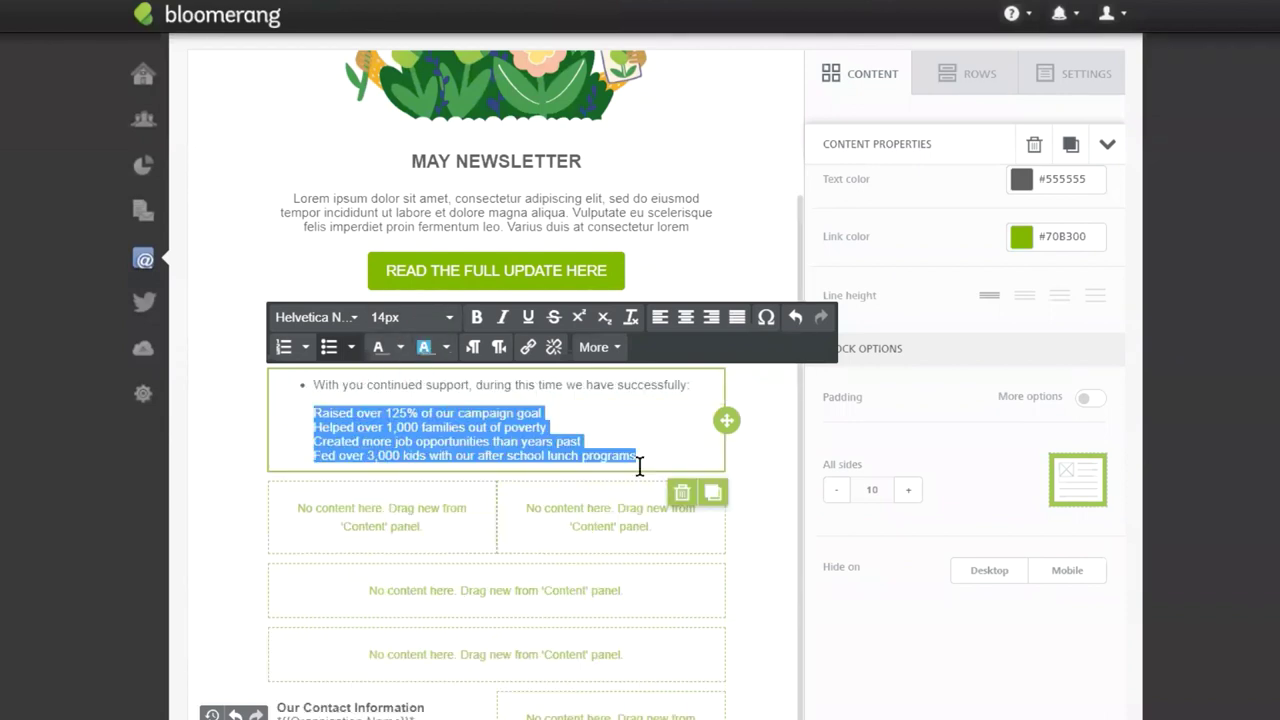
{"action": "left_click", "coordinate": [315, 383]}
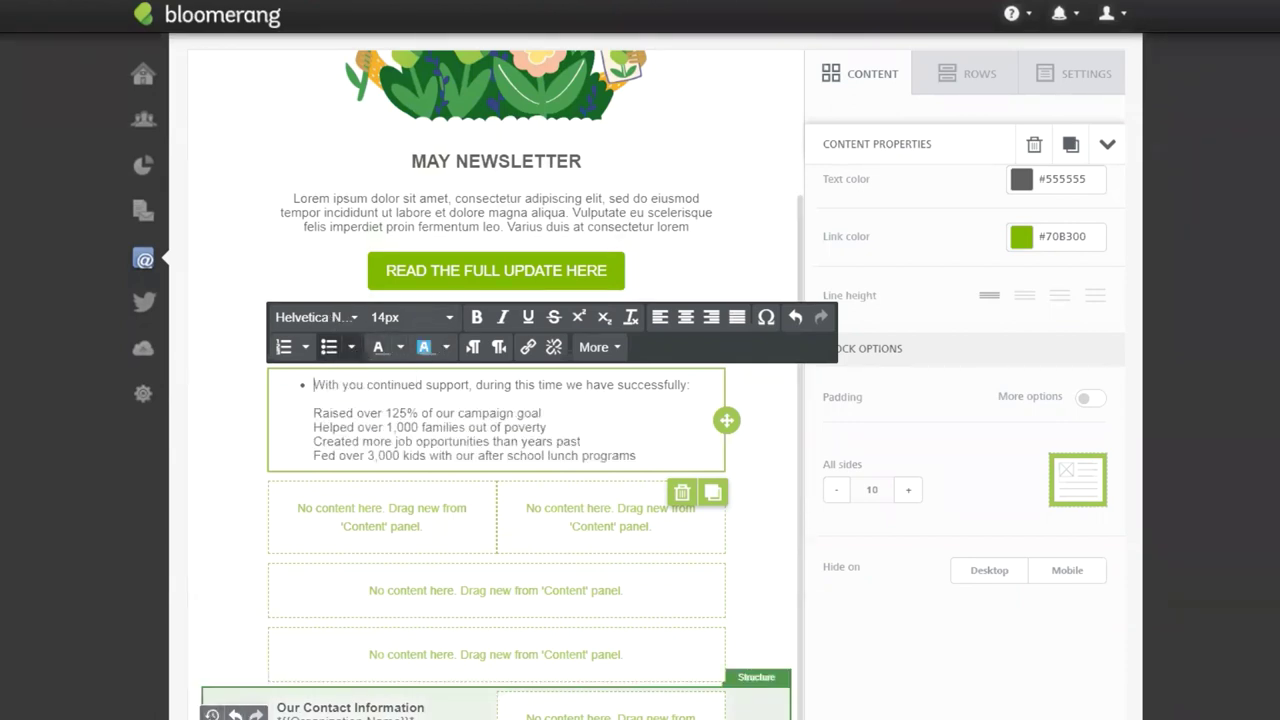
{"action": "left_click", "coordinate": [235, 714]}
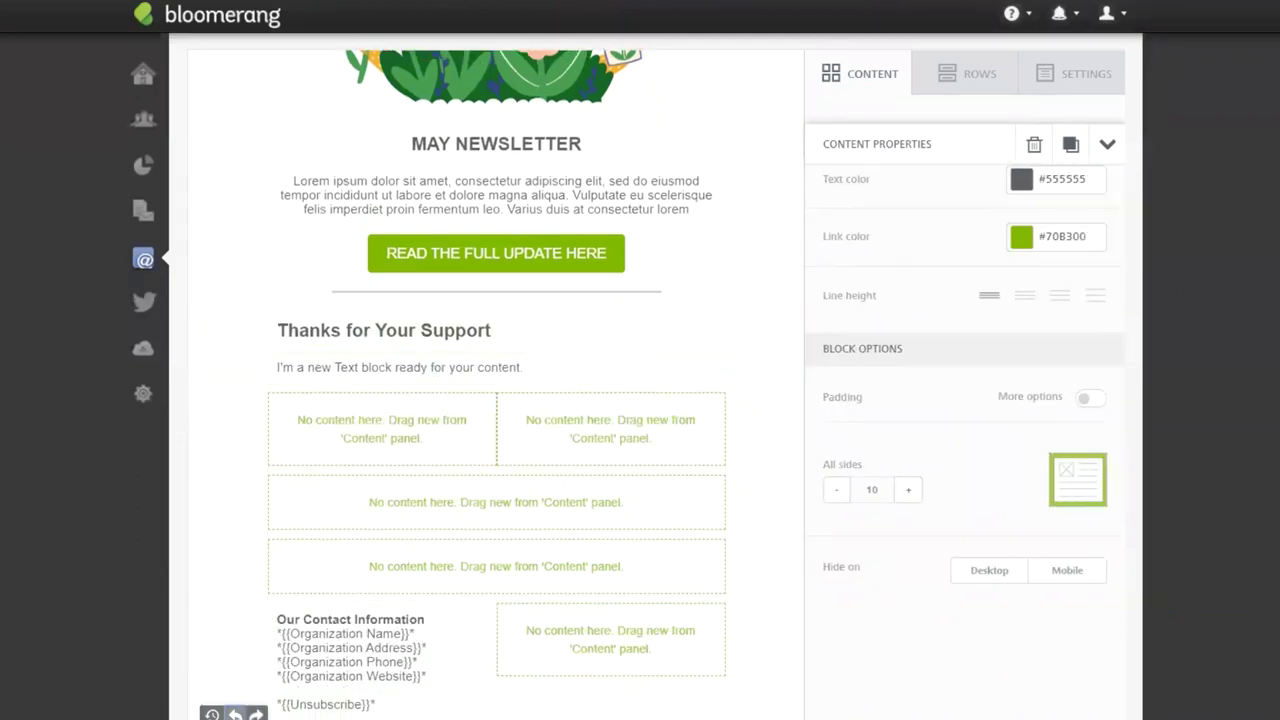
Paste the achievements paragraph and format its four achievement lines as a bullet list.
{"action": "double_click", "coordinate": [317, 366]}
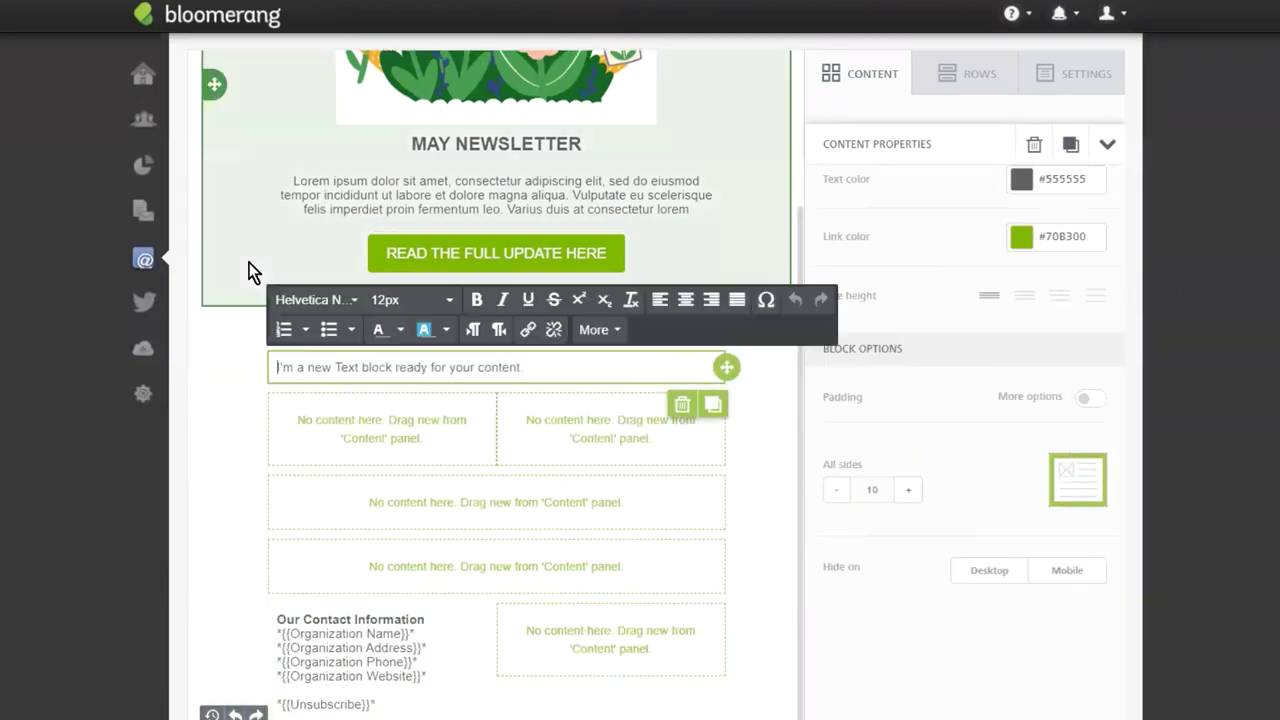
{"action": "triple_click", "coordinate": [315, 370]}
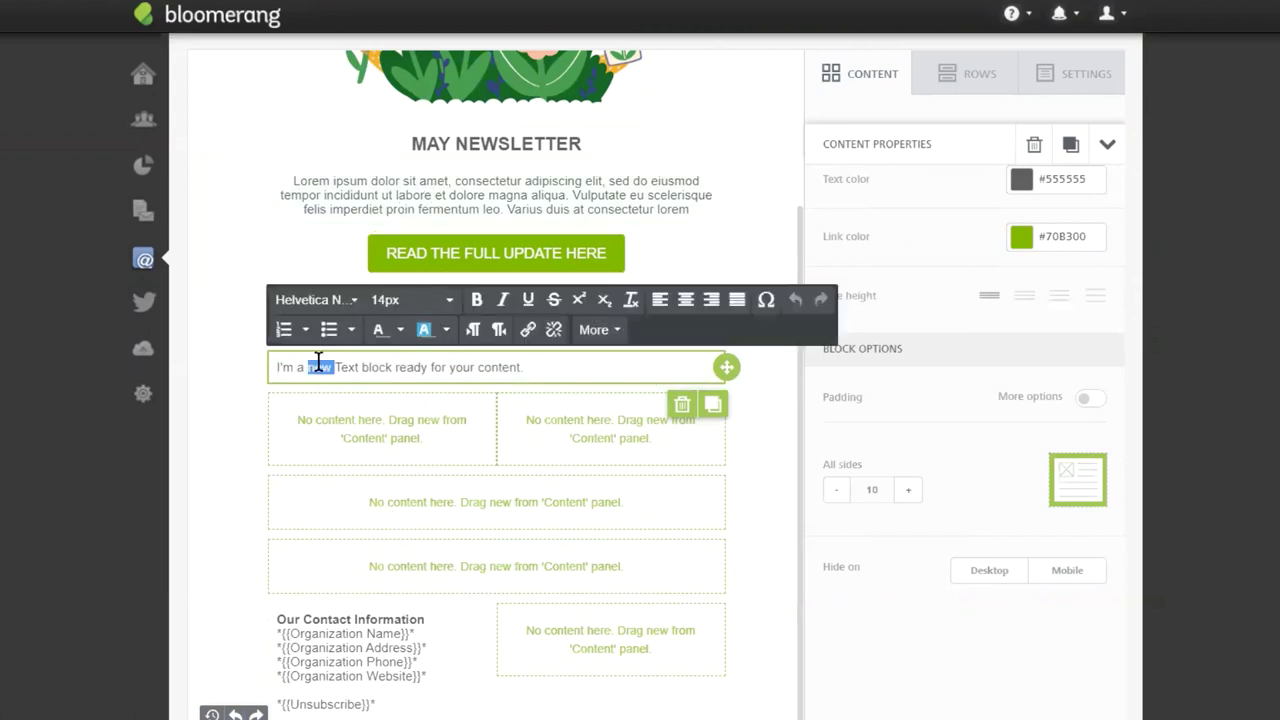
{"action": "type", "text": "With you continued support, during this time we have successfully  Raised over 125% of our campaign goal Helped over 1,000 families out of poverty Created more job opportunities than years past Fed over 3,000 kids with our after school lunch programs"}
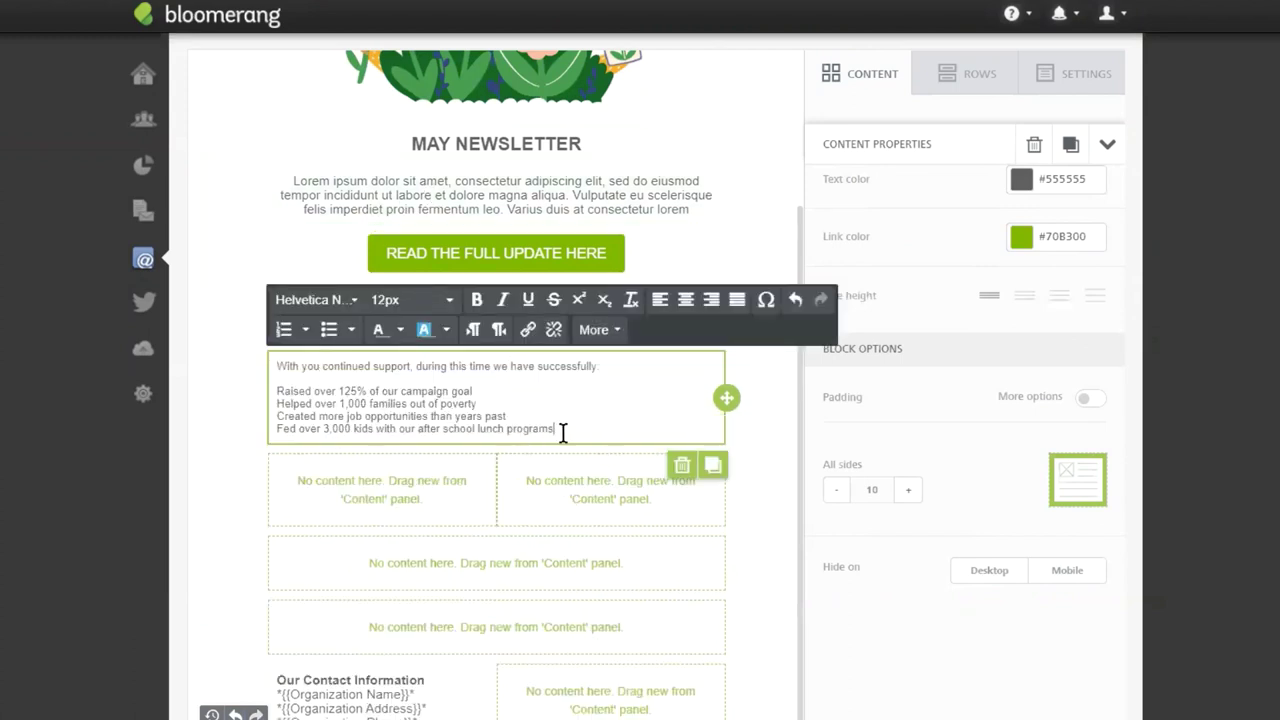
{"action": "left_click_drag", "start_coordinate": [563, 432], "coordinate": [277, 390]}
{"action": "left_click", "coordinate": [328, 329]}
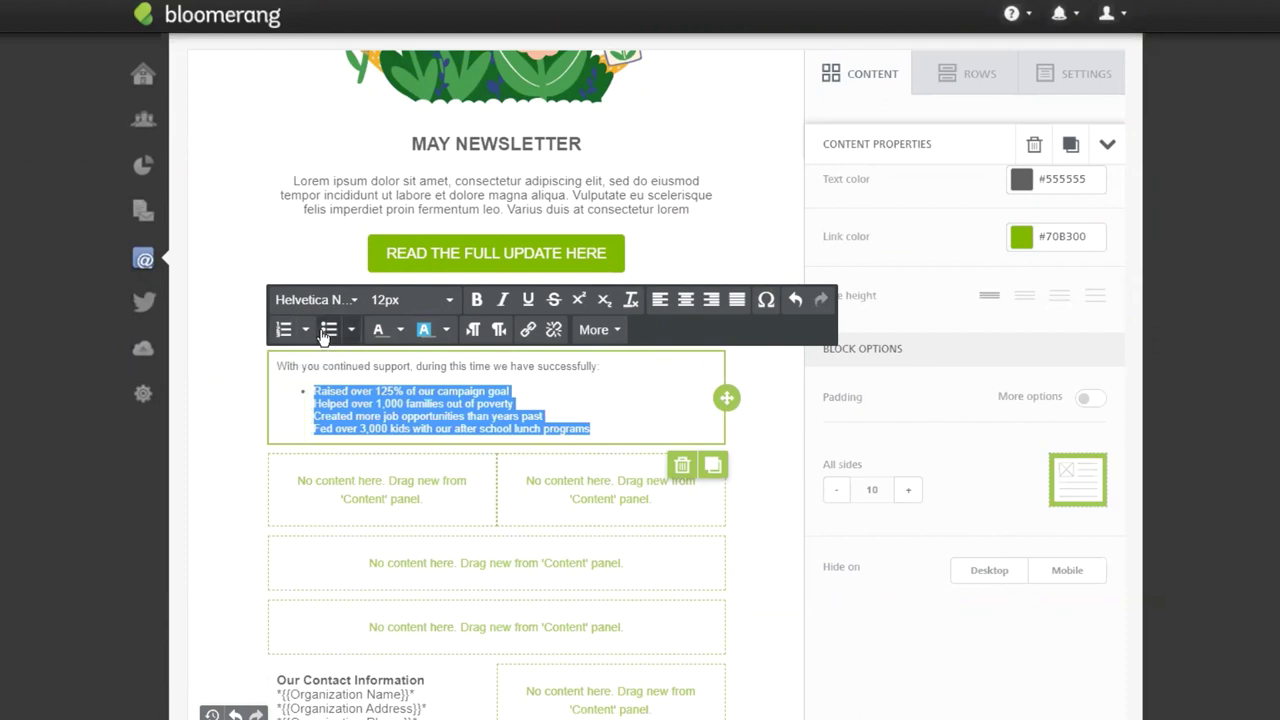
{"action": "left_click", "coordinate": [316, 405]}
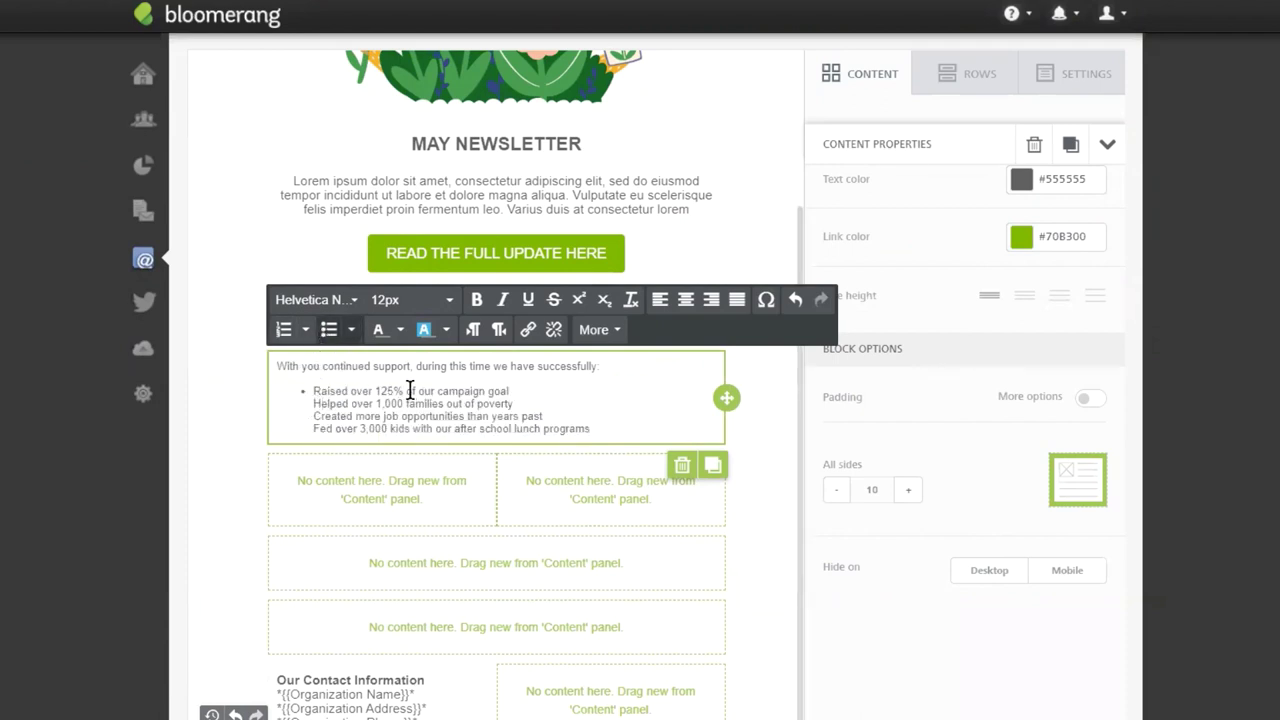
{"action": "key", "text": "BackSpace"}
{"action": "key", "text": "Return"}
{"action": "key", "text": "BackSpace"}
{"action": "key", "text": "Return"}
{"action": "key", "text": "BackSpace"}
{"action": "key", "text": "Return"}
Bold the key figures: 3,000 kids, more job opportunities, over 1,000 and 125%.
{"action": "left_click_drag", "start_coordinate": [408, 428], "coordinate": [357, 425]}
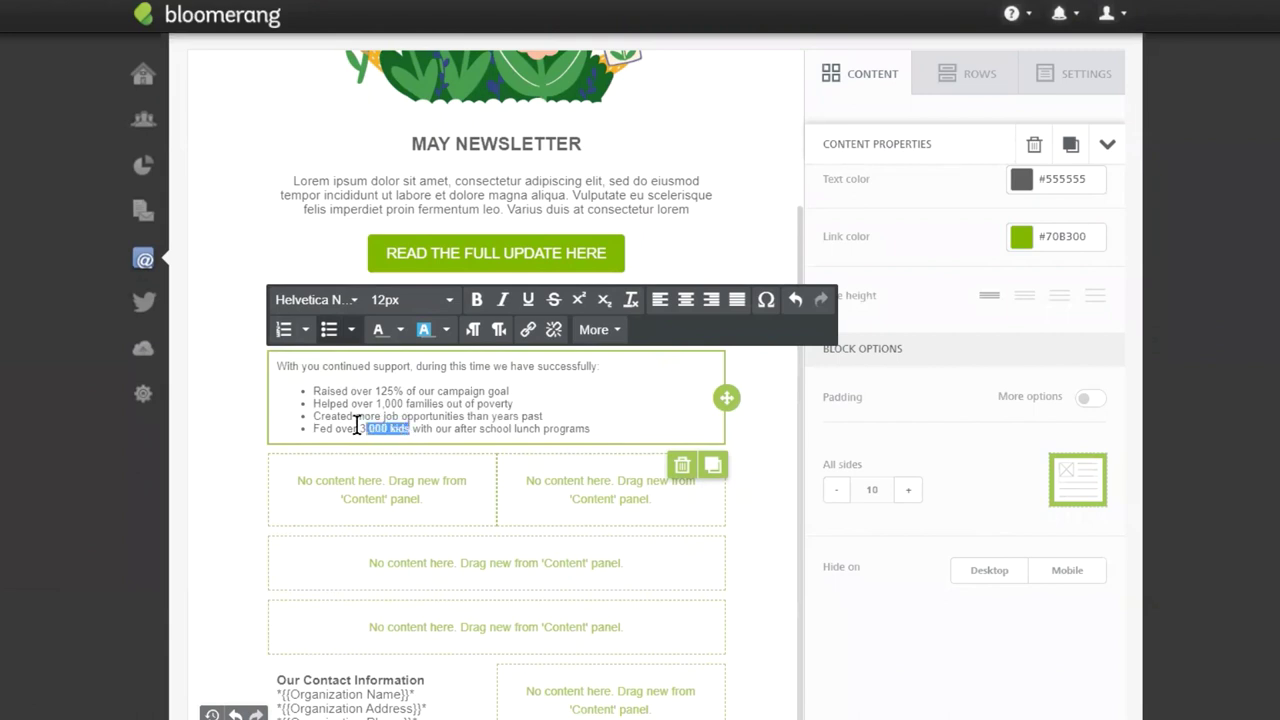
{"action": "left_click", "coordinate": [477, 299]}
{"action": "left_click_drag", "start_coordinate": [355, 415], "coordinate": [464, 416]}
{"action": "left_click", "coordinate": [476, 300]}
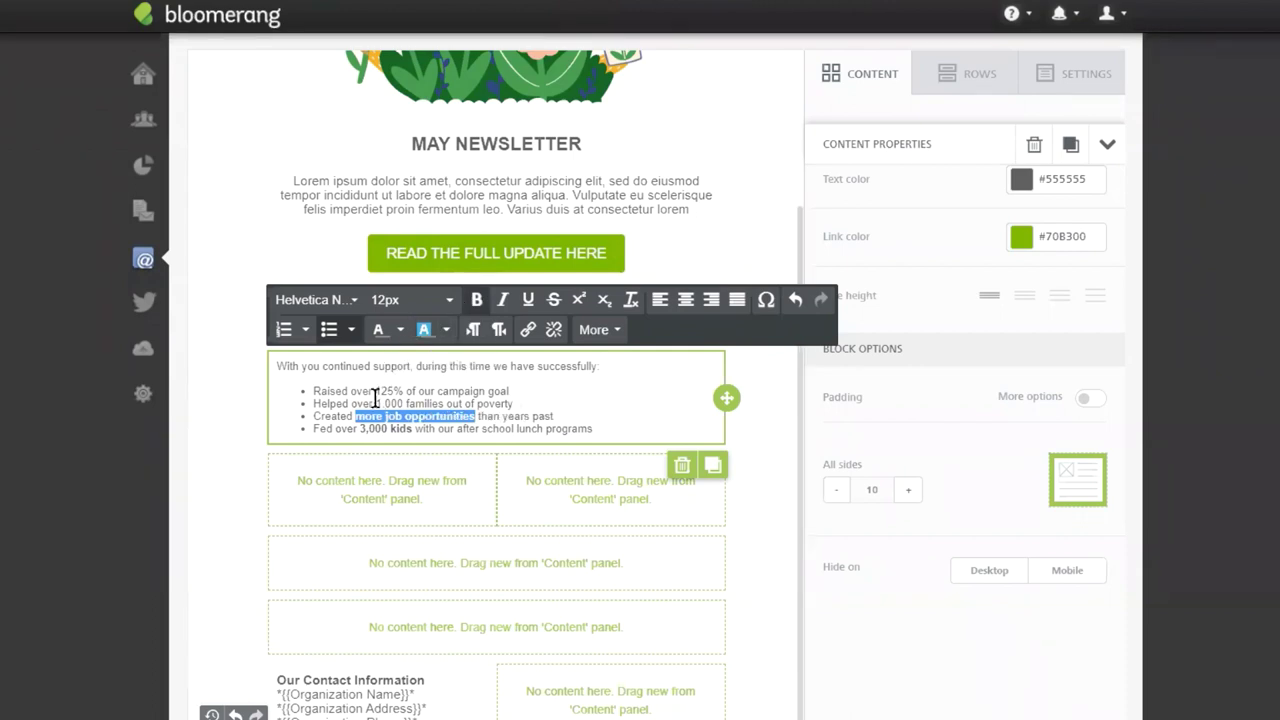
{"action": "left_click_drag", "start_coordinate": [351, 403], "coordinate": [405, 403]}
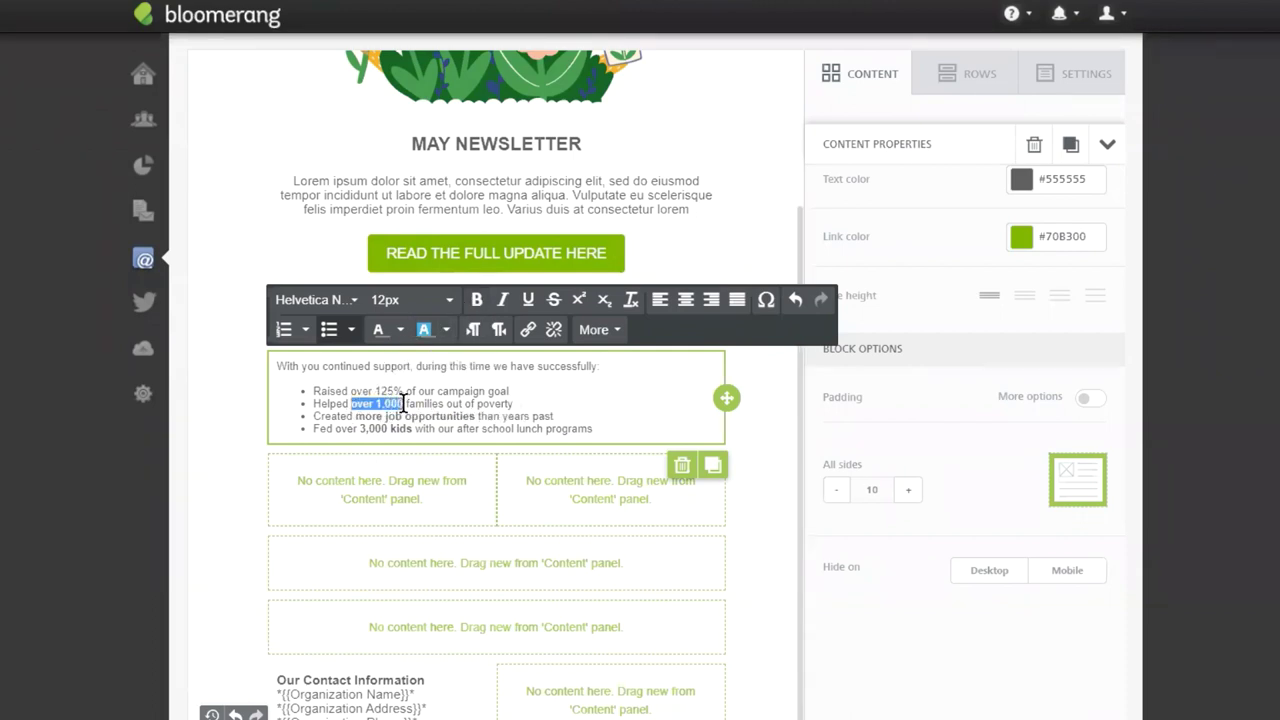
{"action": "left_click", "coordinate": [477, 299]}
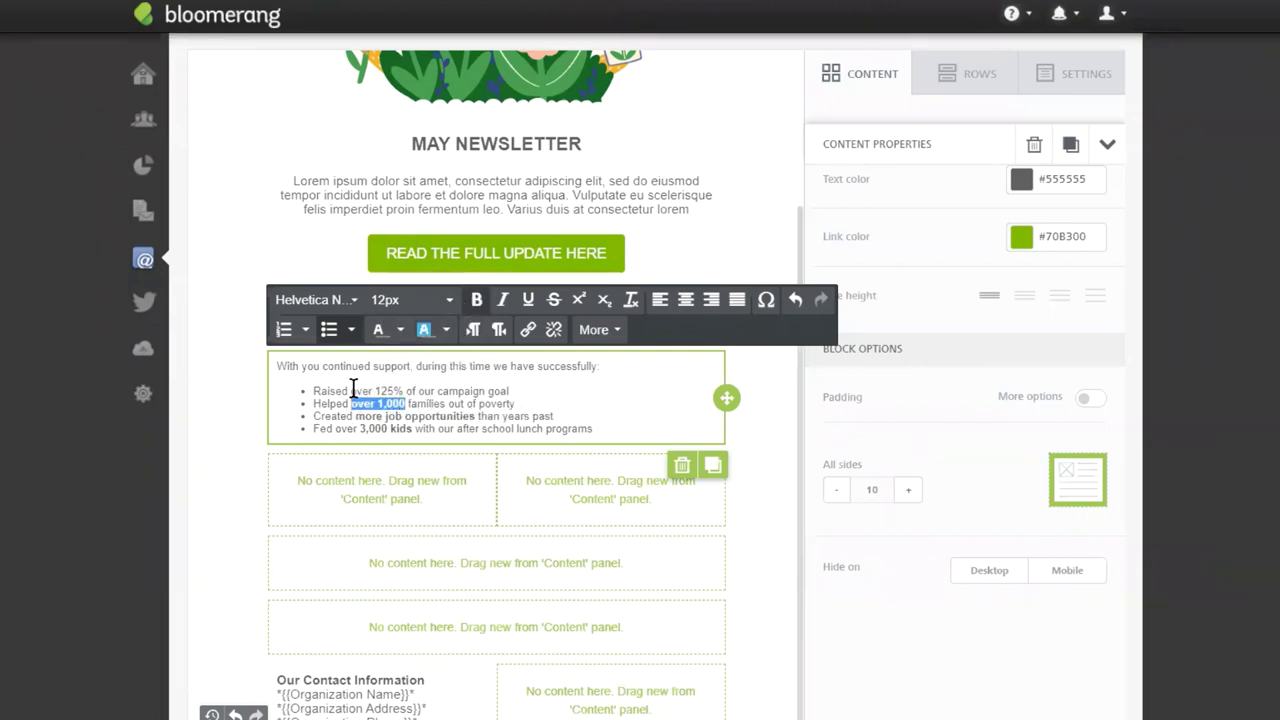
{"action": "left_click_drag", "start_coordinate": [403, 390], "coordinate": [376, 391]}
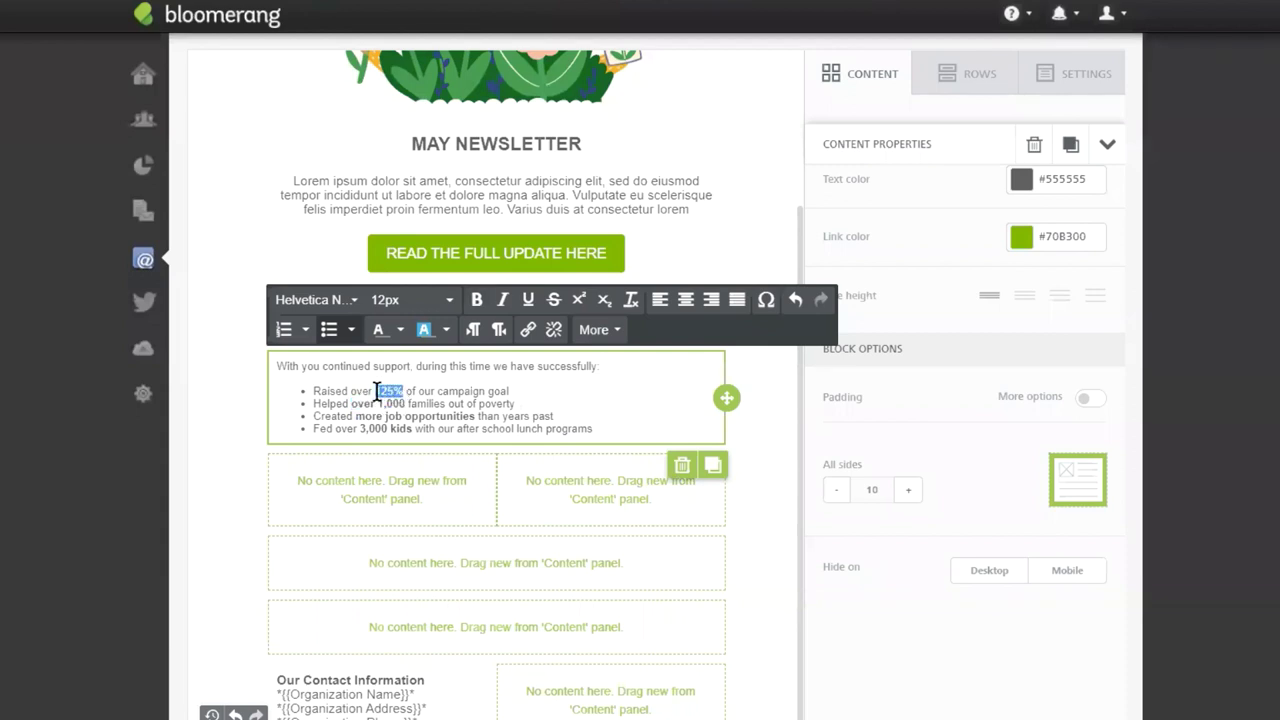
{"action": "left_click", "coordinate": [477, 299]}
{"action": "left_click", "coordinate": [482, 391]}
Set all the text in the achievements block to 14px.
{"action": "left_click_drag", "start_coordinate": [637, 432], "coordinate": [250, 370]}
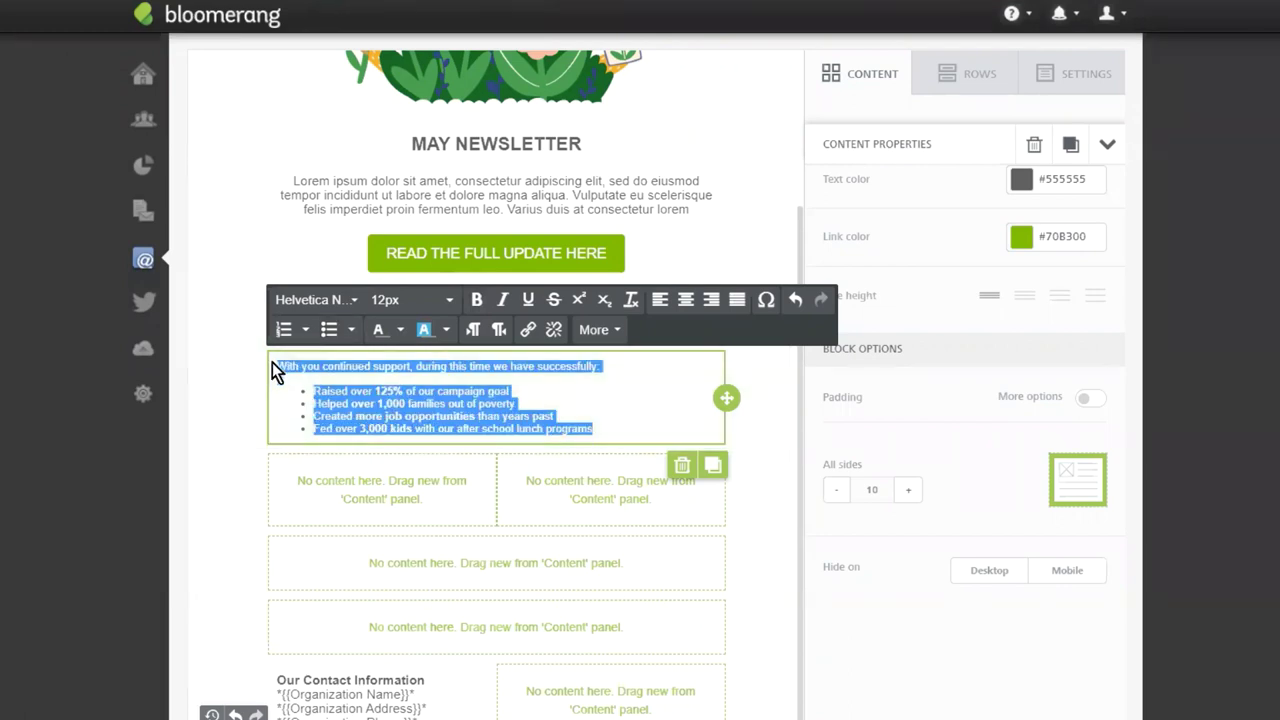
{"action": "left_click", "coordinate": [405, 300]}
{"action": "left_click", "coordinate": [399, 496]}
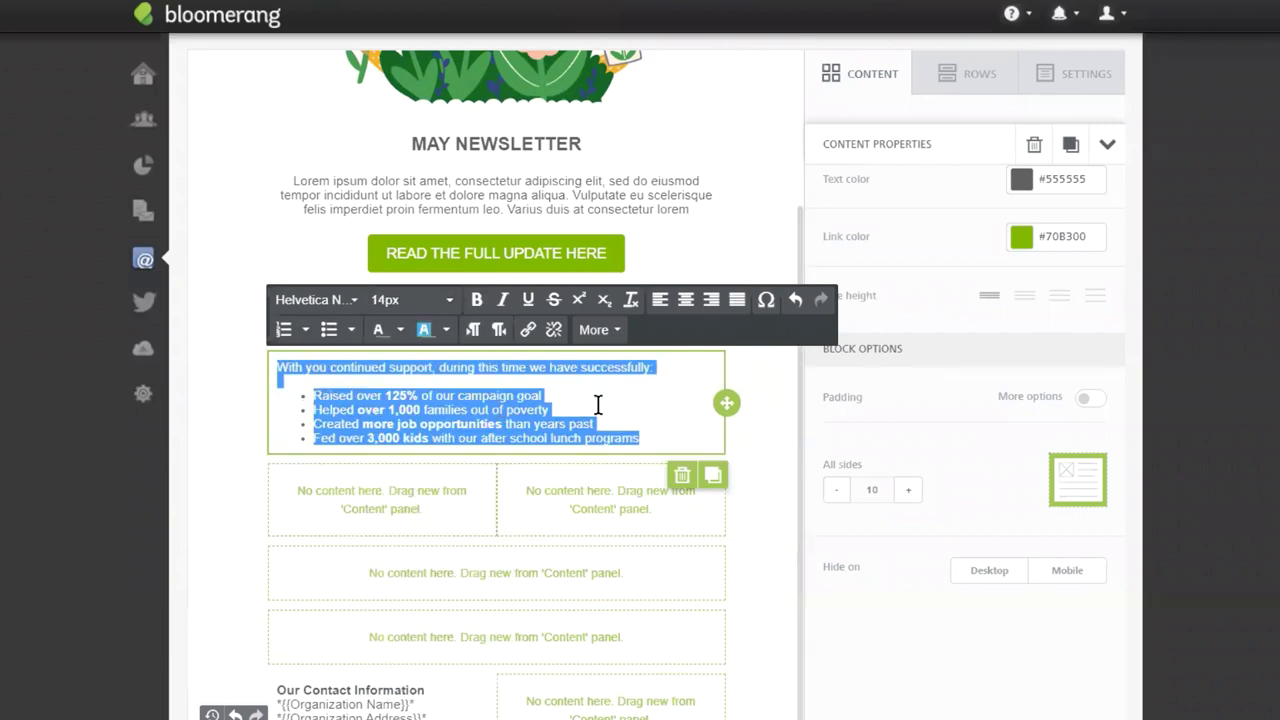
{"action": "left_click", "coordinate": [675, 403]}
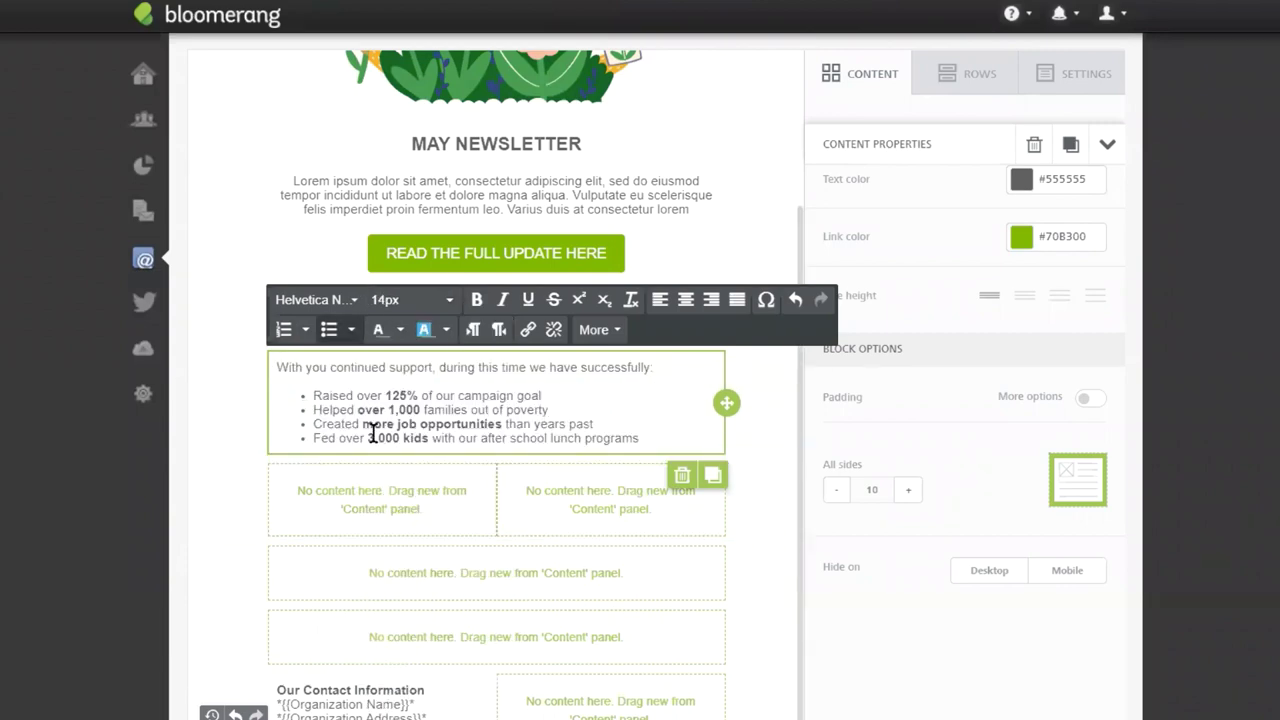
{"action": "left_click", "coordinate": [925, 100]}
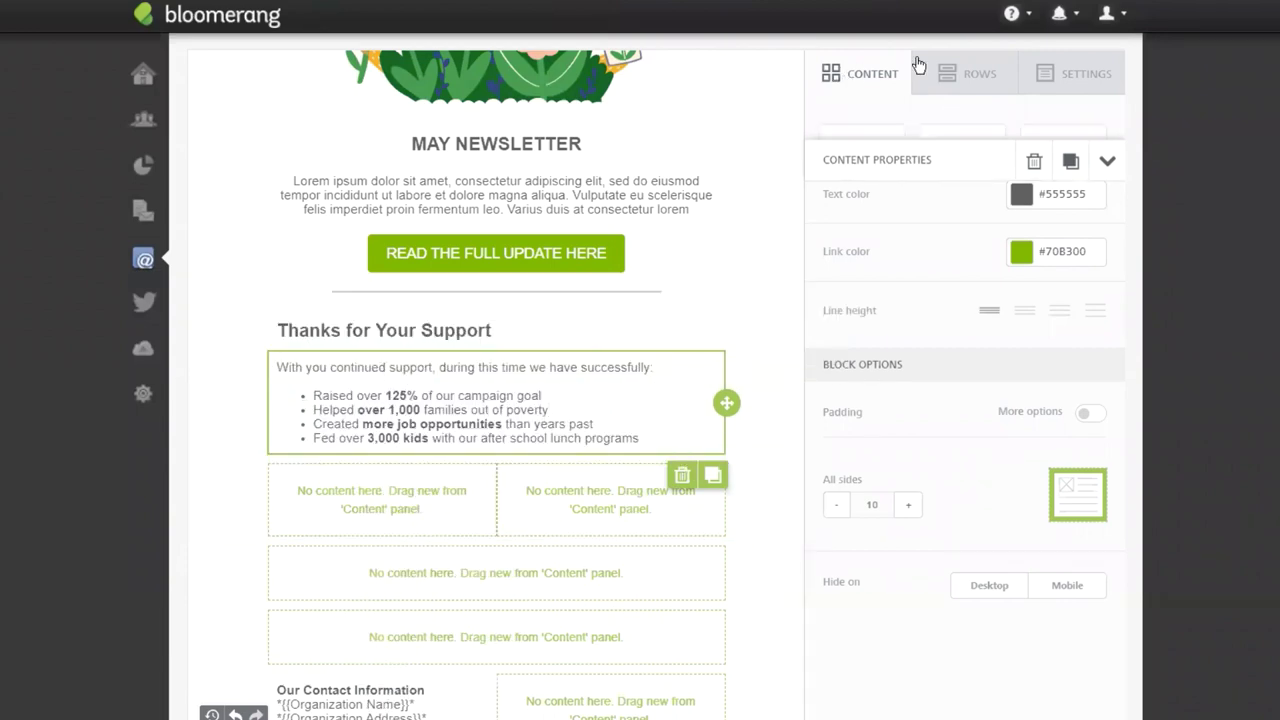
Add a divider and a button with a green #70B300 background below the achievements list.
{"action": "left_click_drag", "start_coordinate": [862, 290], "coordinate": [430, 462]}
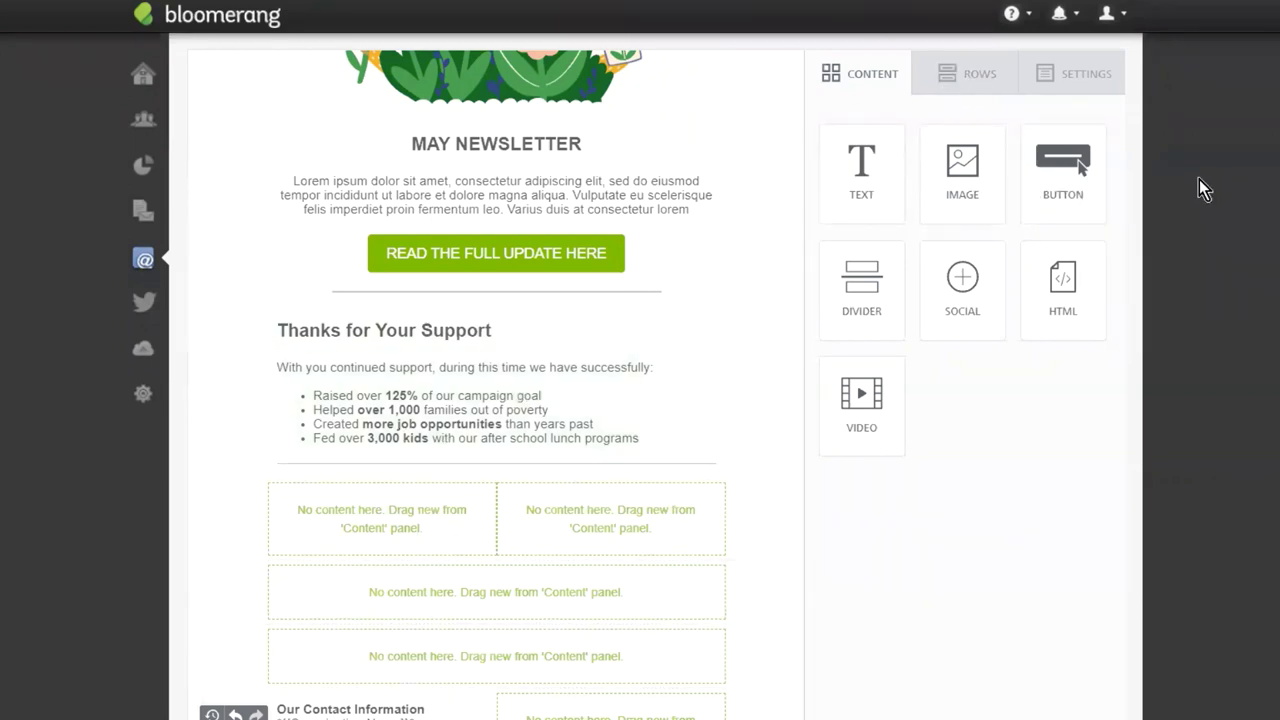
{"action": "left_click_drag", "start_coordinate": [1057, 171], "coordinate": [457, 466]}
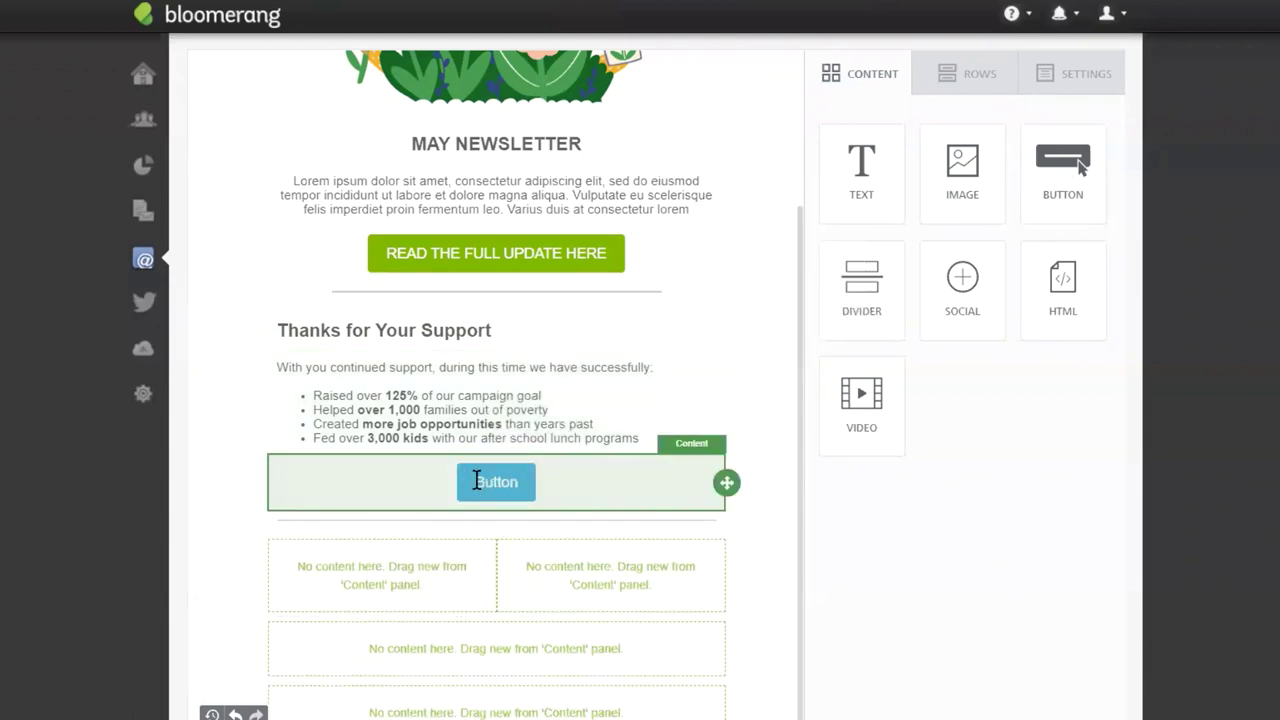
{"action": "left_click", "coordinate": [476, 481]}
{"action": "left_click", "coordinate": [1024, 439]}
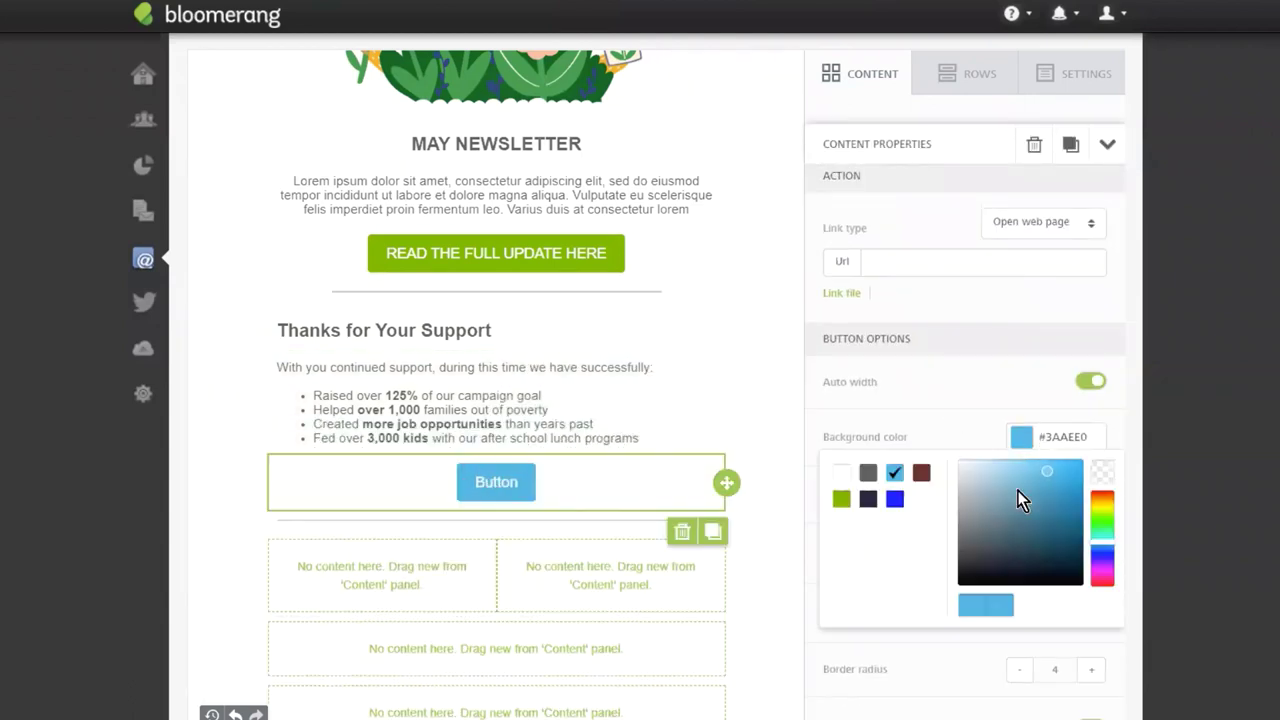
{"action": "left_click", "coordinate": [841, 500]}
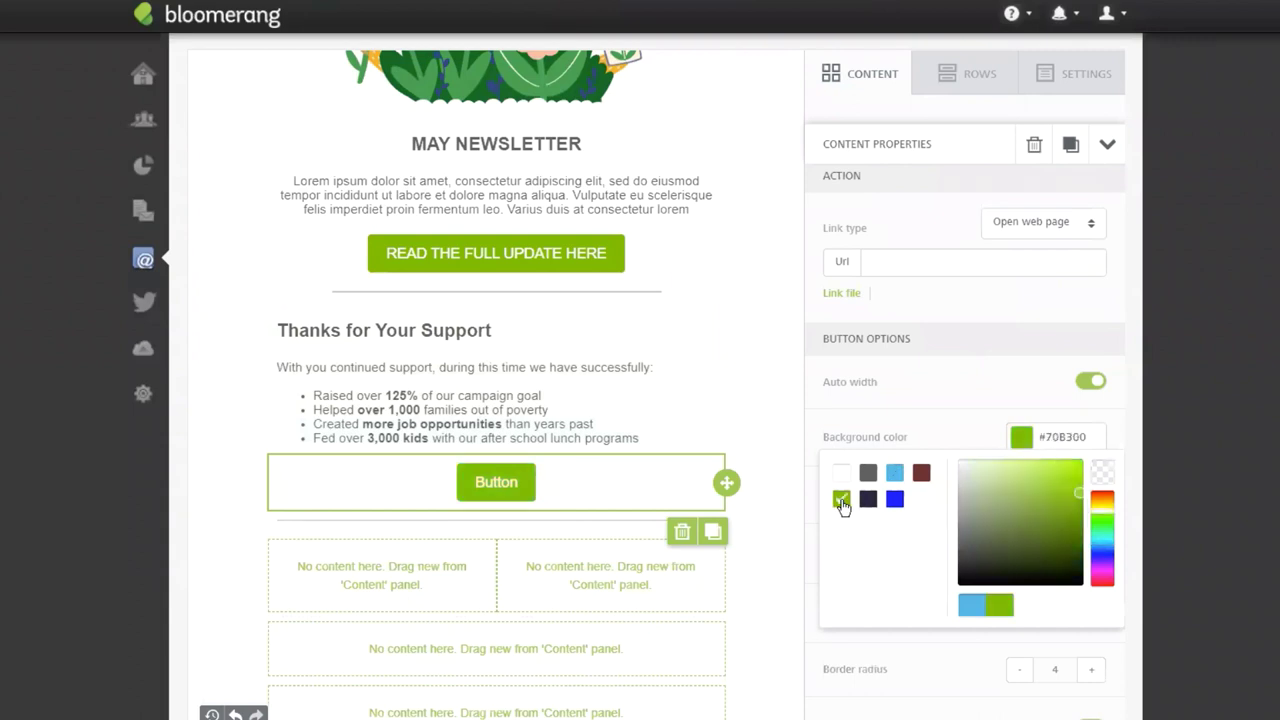
{"action": "left_click", "coordinate": [832, 424]}
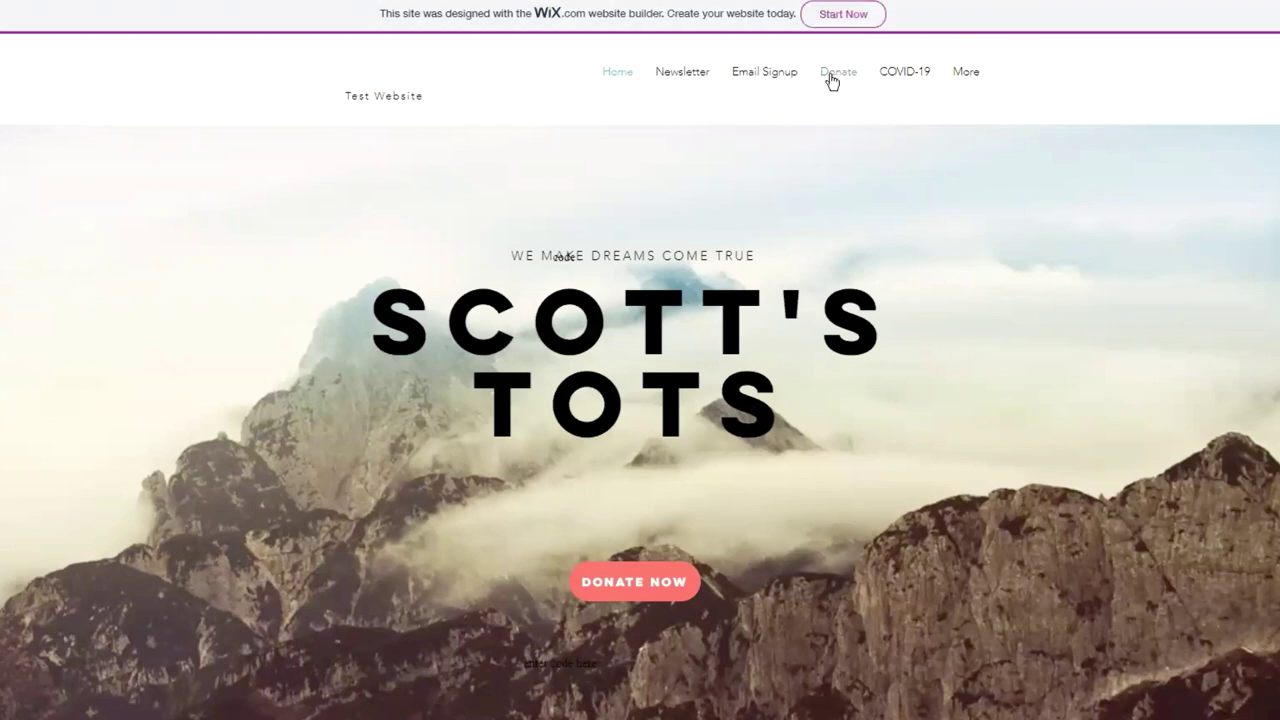
Switch to the browser tab showing the Scott's Tots Wix test site.
{"action": "mouse_move", "coordinate": [966, 71]}
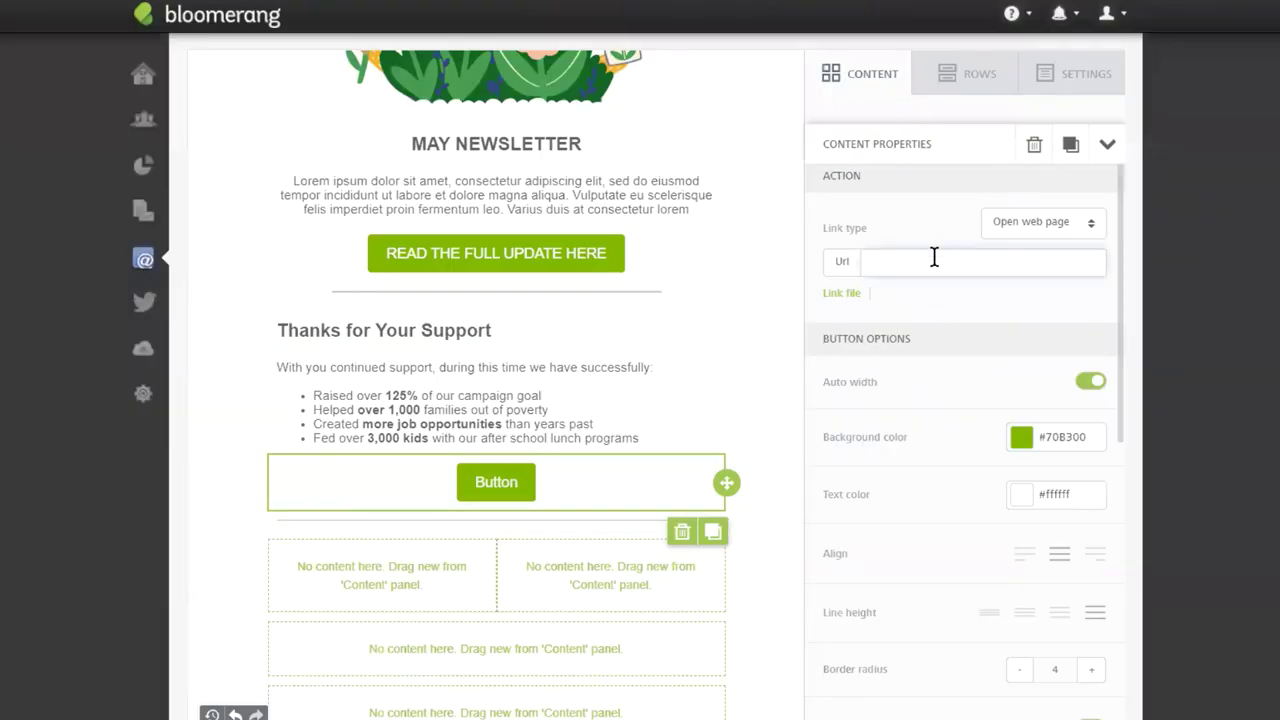
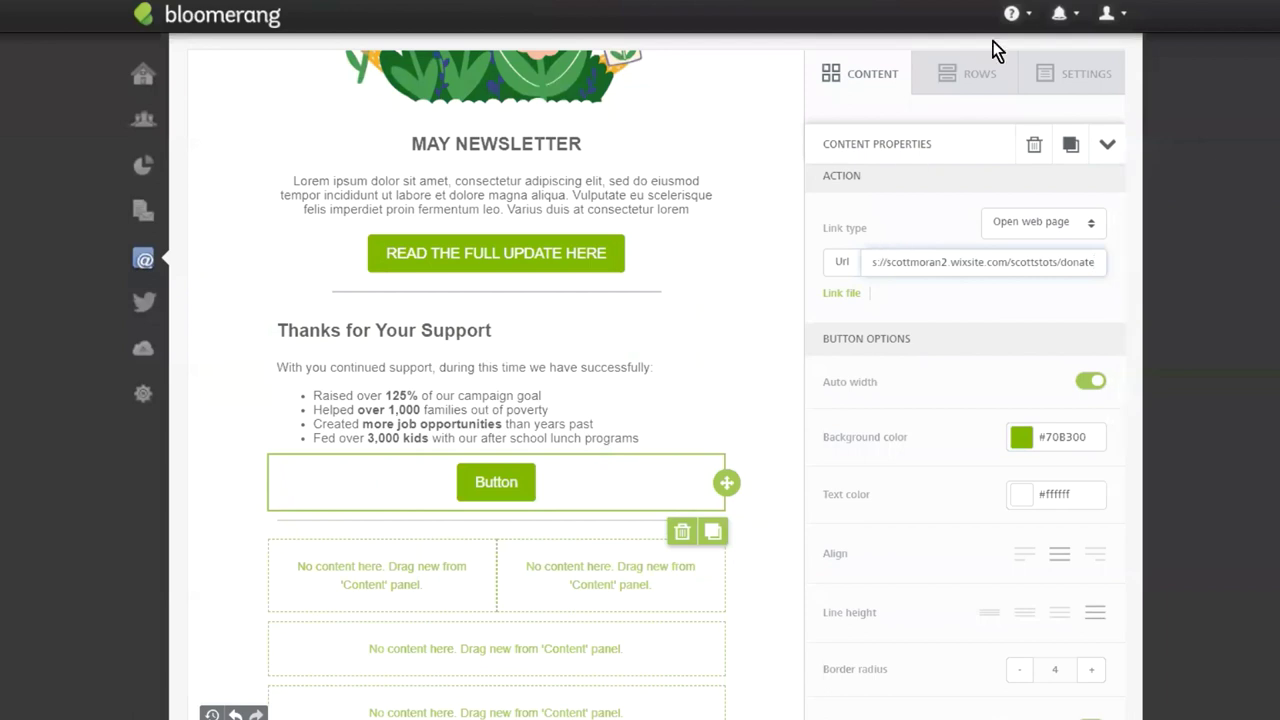
Link the new button to the Donate page and relabel it SUPPORT OUR MISSION.
{"action": "double_click", "coordinate": [486, 482]}
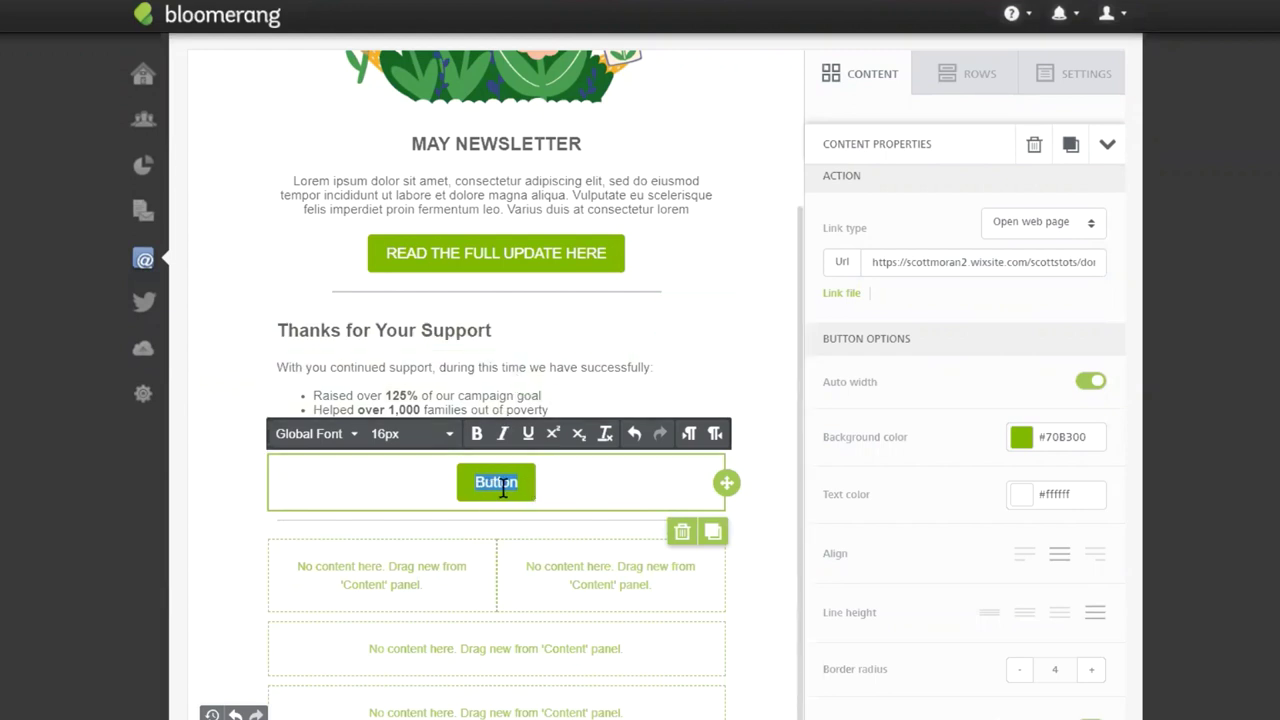
{"action": "type", "text": "SUPPOR OU"}
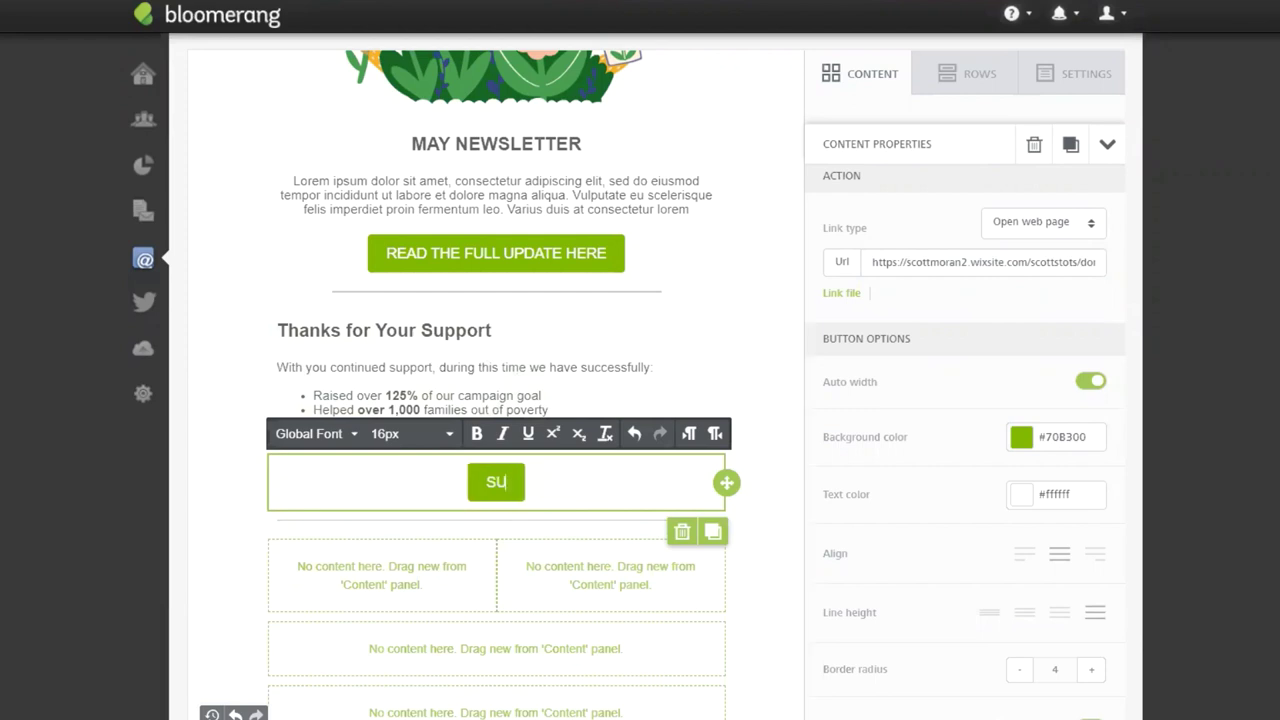
{"action": "key", "text": "BackSpace"}
{"action": "key", "text": "BackSpace"}
{"action": "key", "text": "BackSpace"}
{"action": "type", "text": "T"}
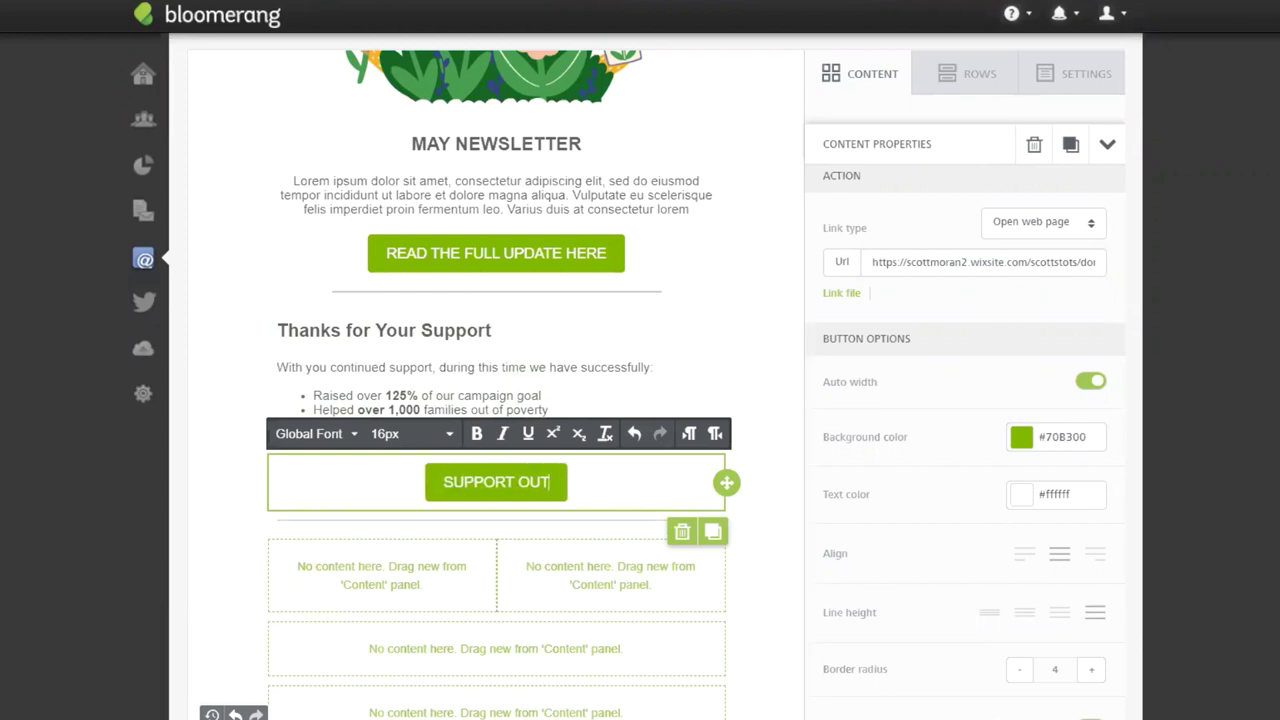
{"action": "key", "text": "BackSpace"}
{"action": "type", "text": "R MISSION"}
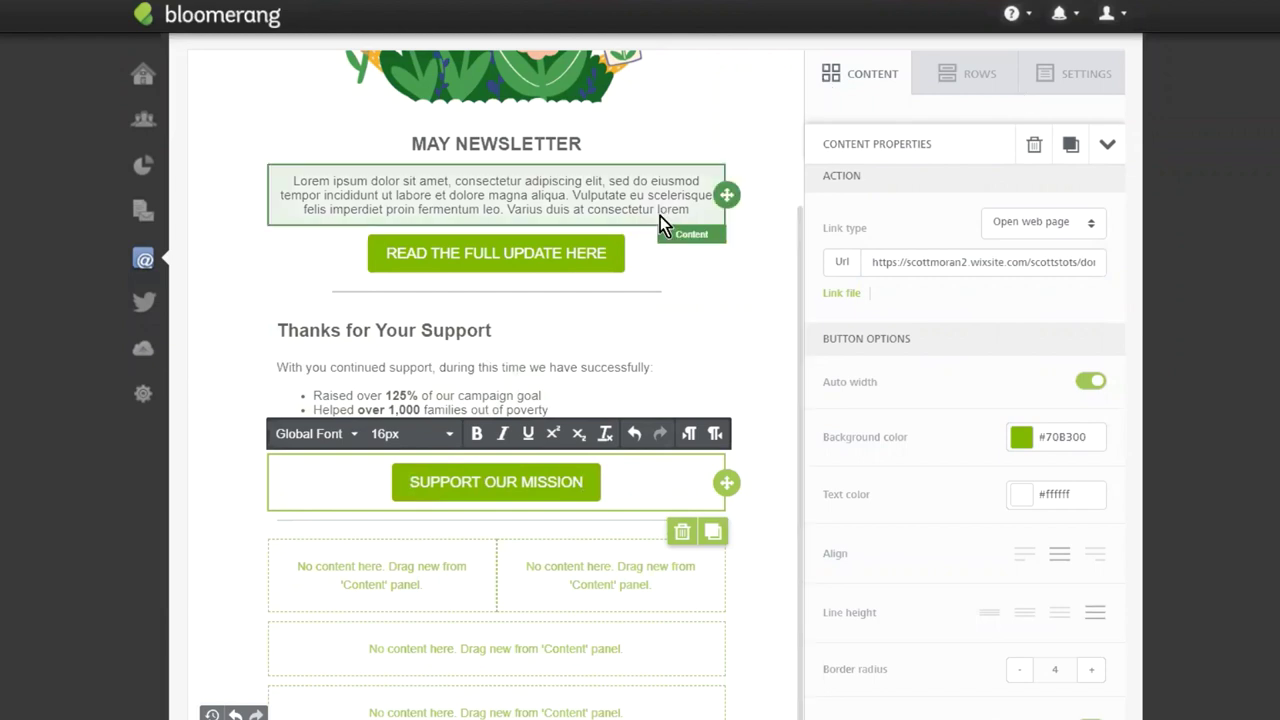
{"action": "left_click", "coordinate": [390, 330]}
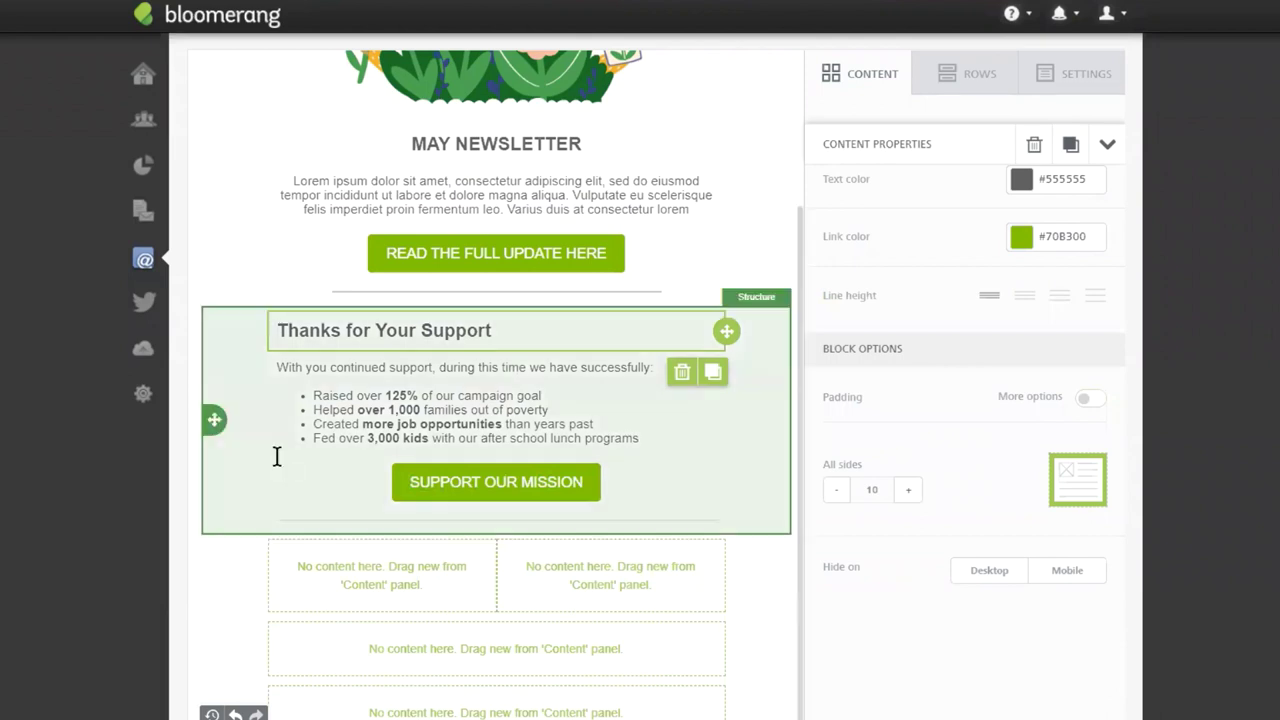
Move the empty one-column row above the two-column row.
{"action": "left_click", "coordinate": [945, 72]}
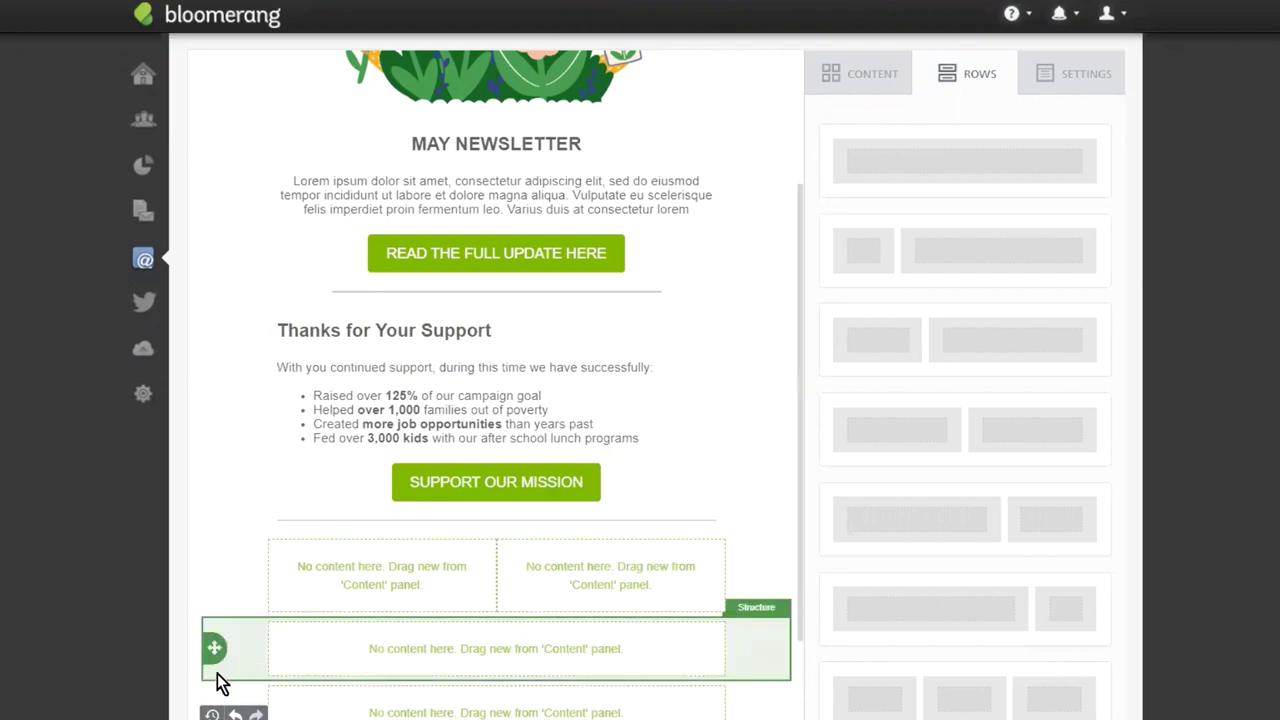
{"action": "left_click_drag", "start_coordinate": [212, 648], "coordinate": [229, 528]}
{"action": "scroll", "coordinate": [557, 551], "scroll_direction": "down", "scroll_amount": 2}
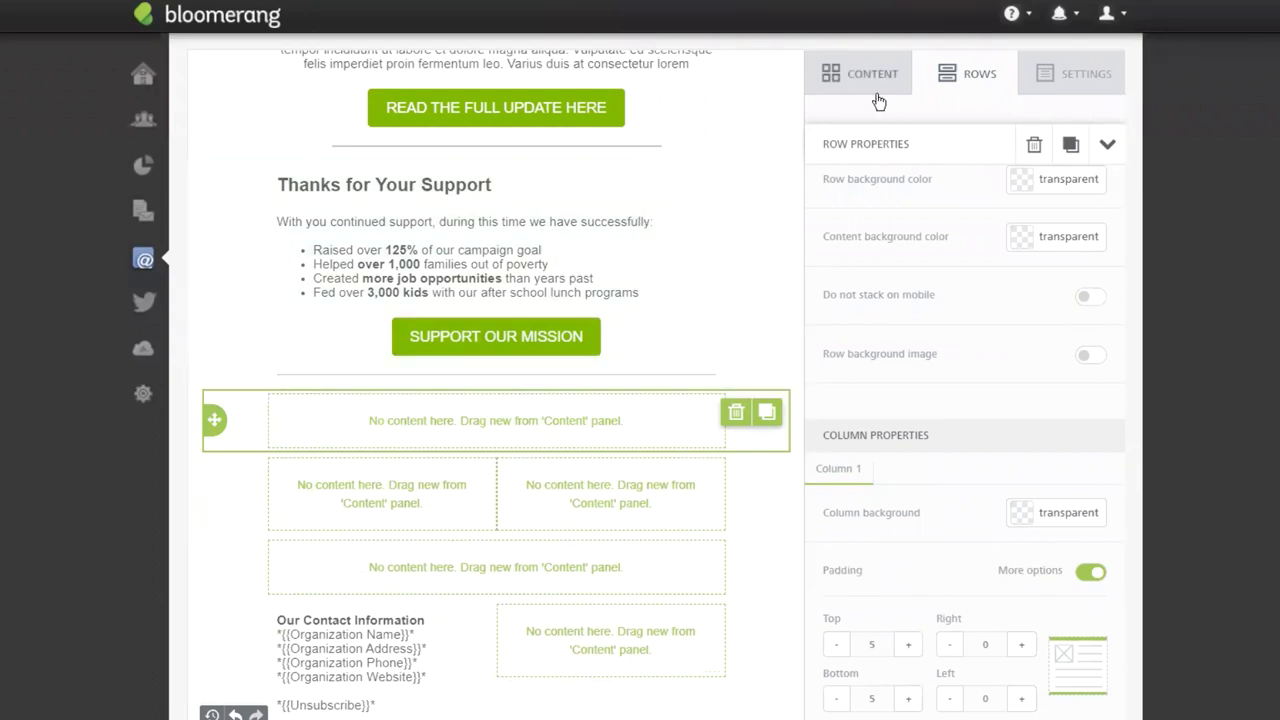
Add a Video block to that row and paste the CEO's YouTube link as its URL.
{"action": "left_click", "coordinate": [876, 94]}
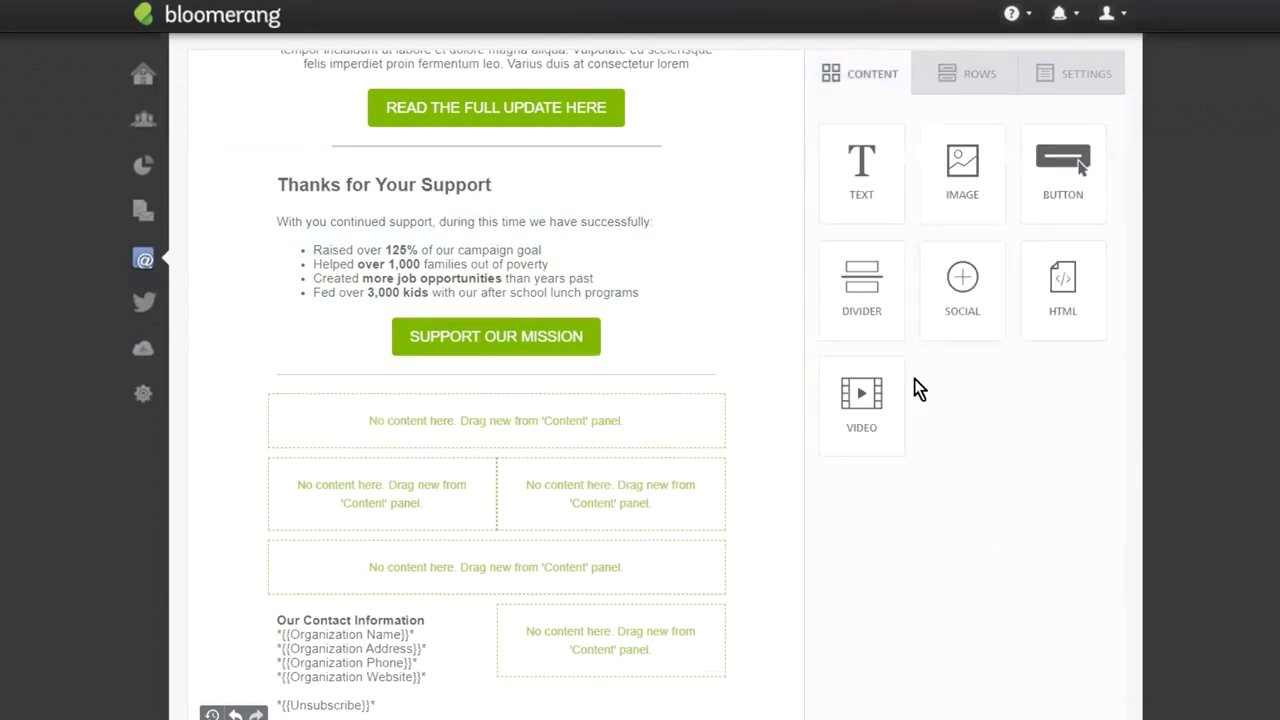
{"action": "left_click_drag", "start_coordinate": [862, 420], "coordinate": [470, 399]}
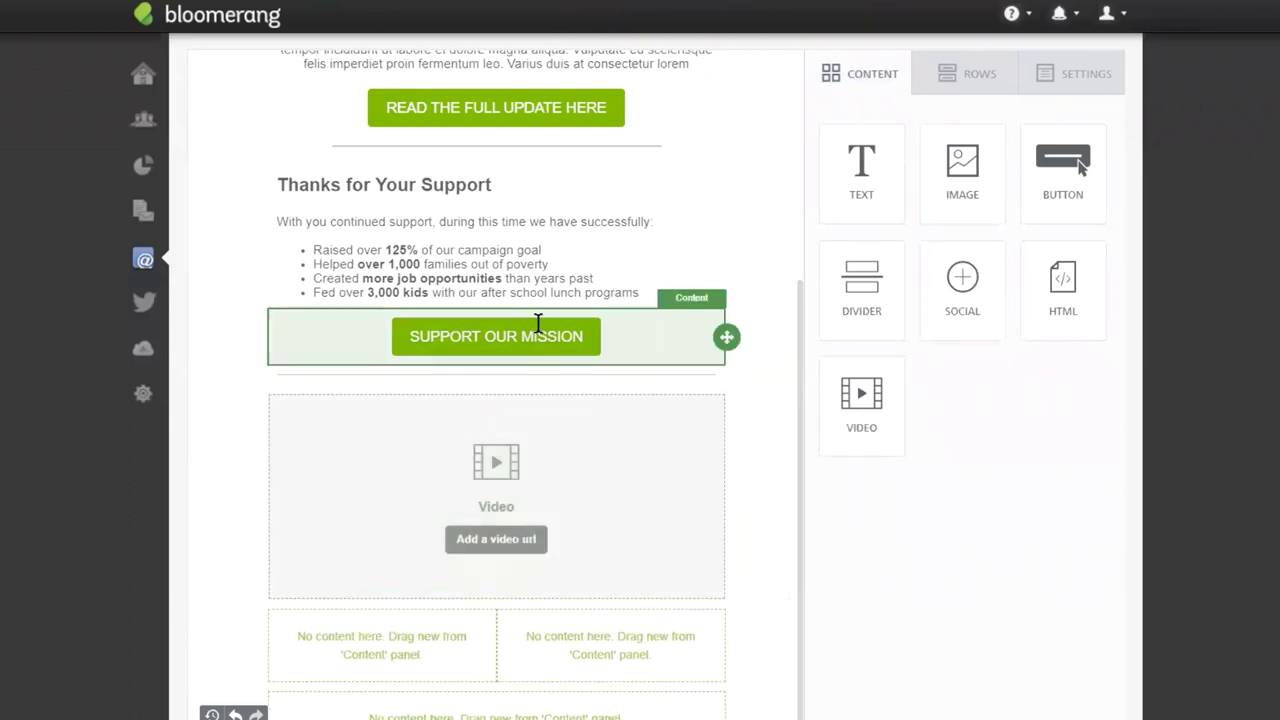
{"action": "left_click", "coordinate": [488, 539]}
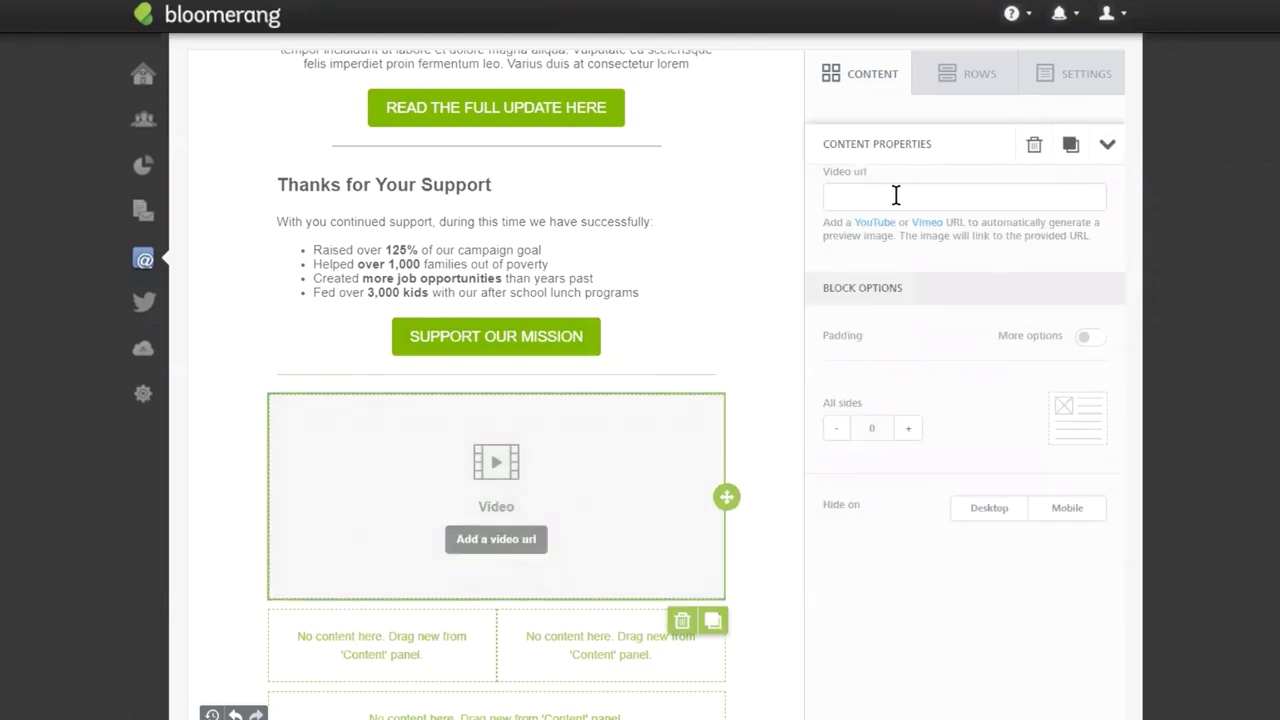
{"action": "scroll", "coordinate": [920, 326], "scroll_direction": "up", "scroll_amount": 2}
{"action": "scroll", "coordinate": [1260, 277], "scroll_direction": "down", "scroll_amount": 1}
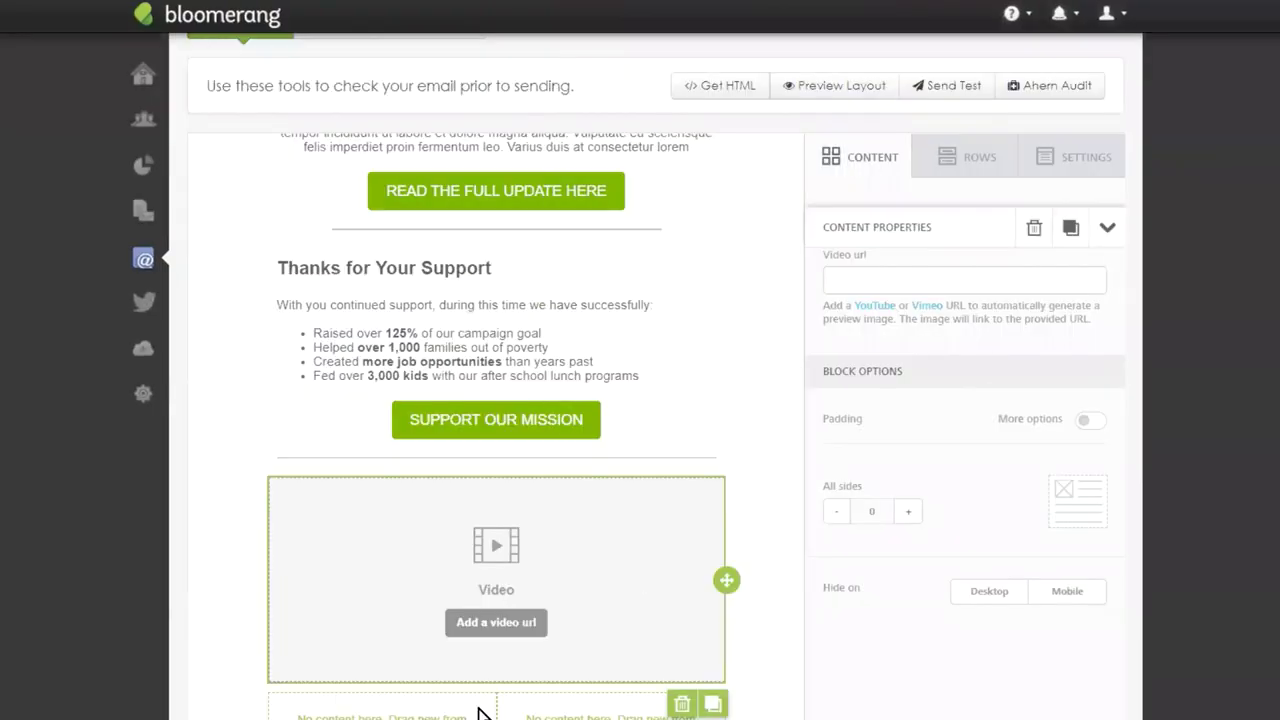
{"action": "left_click", "coordinate": [871, 279]}
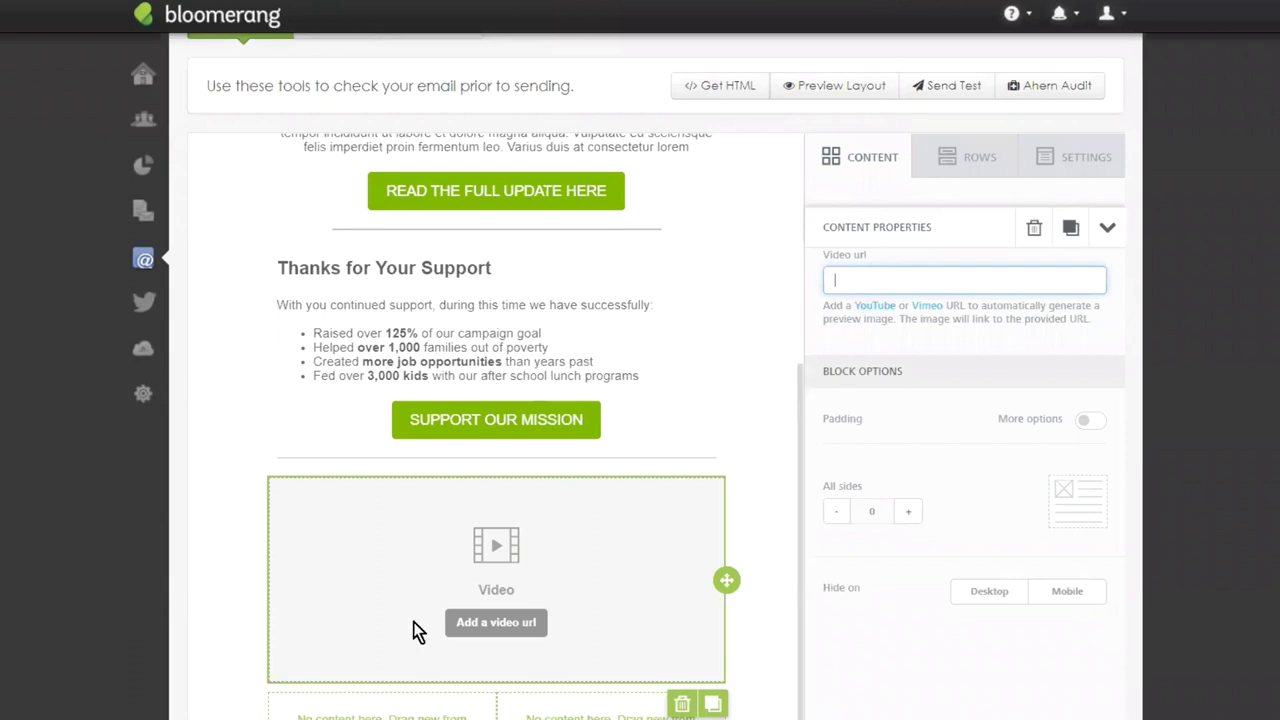
{"action": "type", "text": "https://www.youtube.com/watch?v=6WBqtCUjHtU"}
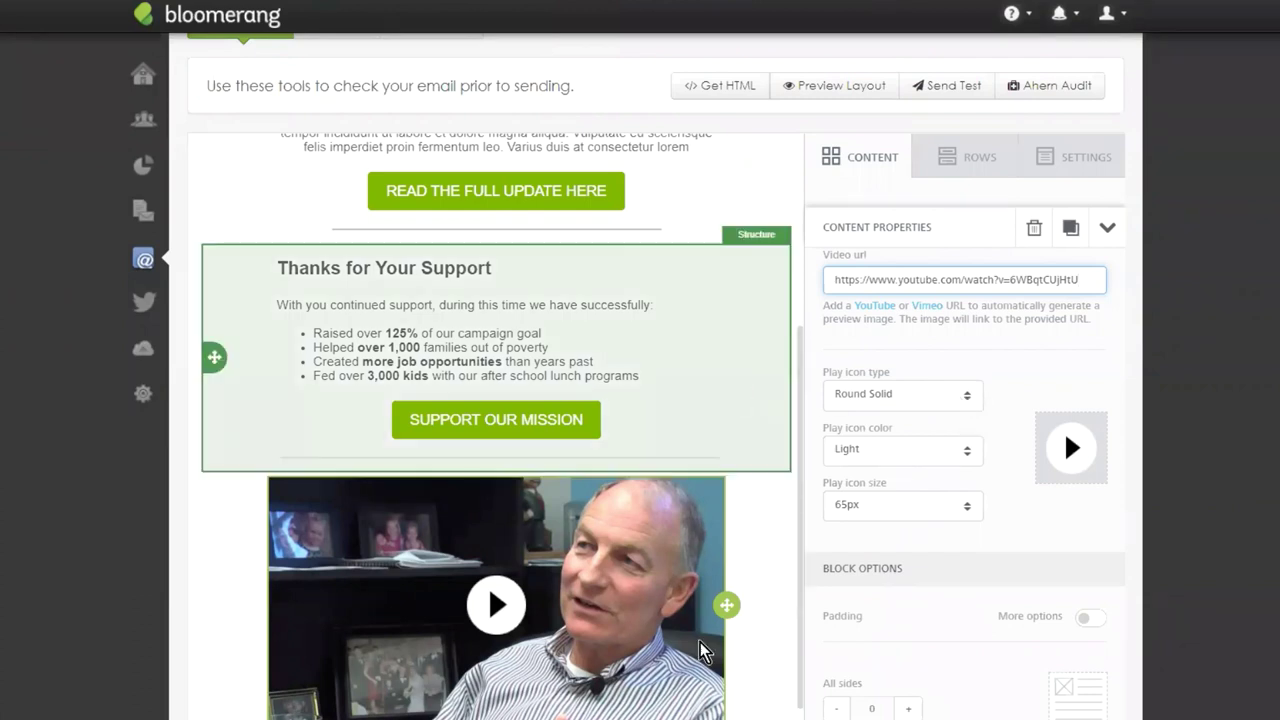
{"action": "scroll", "coordinate": [780, 350], "scroll_direction": "down", "scroll_amount": 2}
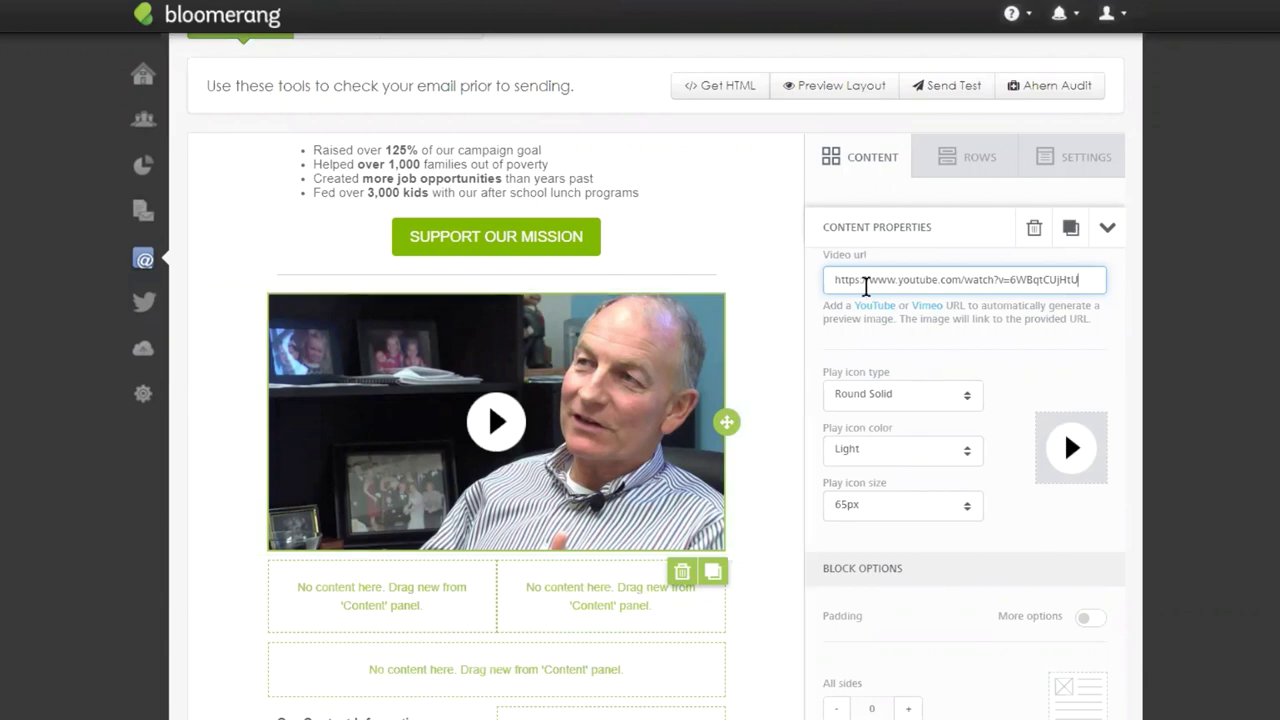
Set the video's play icon to Rectangle Solid at 75px.
{"action": "left_click", "coordinate": [889, 396]}
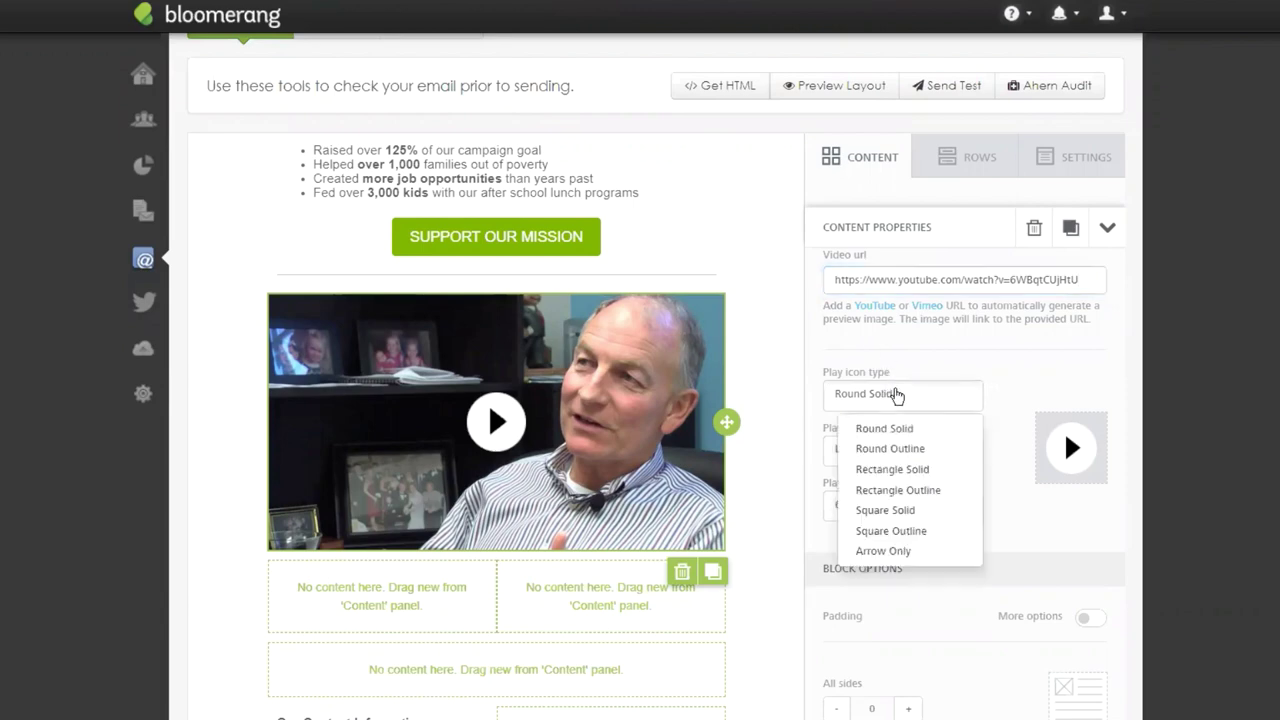
{"action": "left_click", "coordinate": [920, 476]}
{"action": "left_click", "coordinate": [914, 505]}
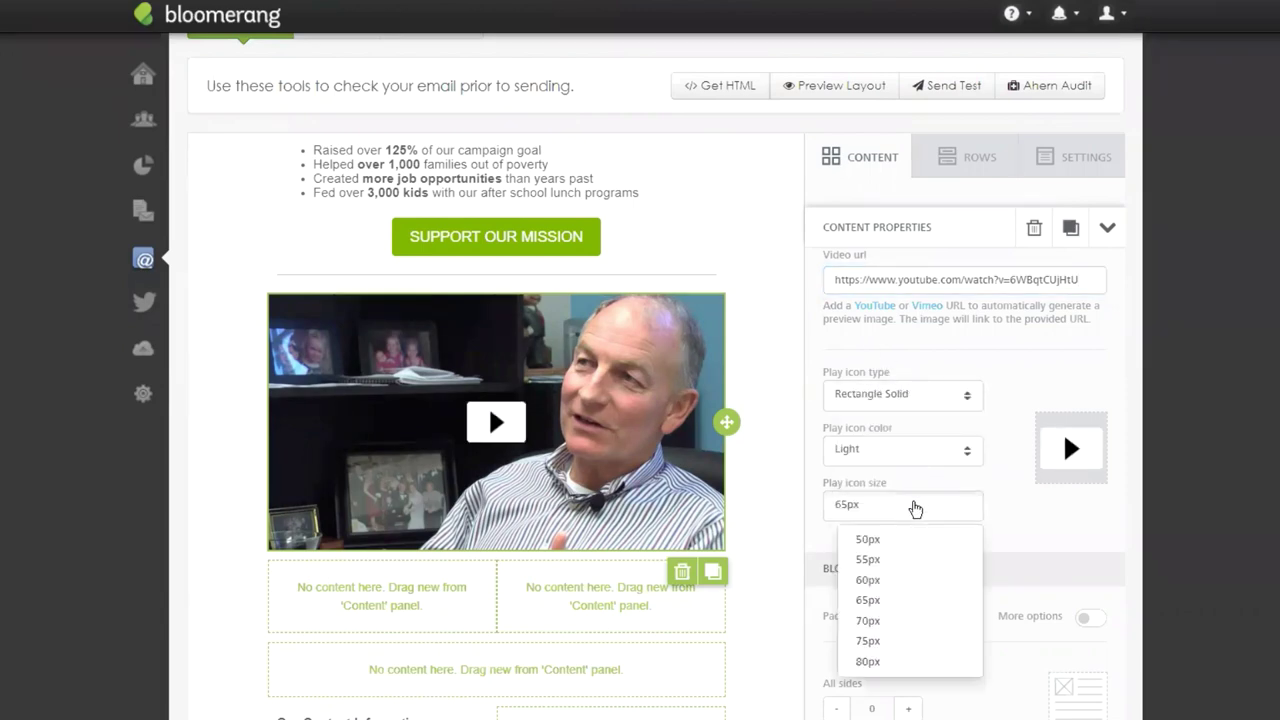
{"action": "left_click", "coordinate": [904, 641]}
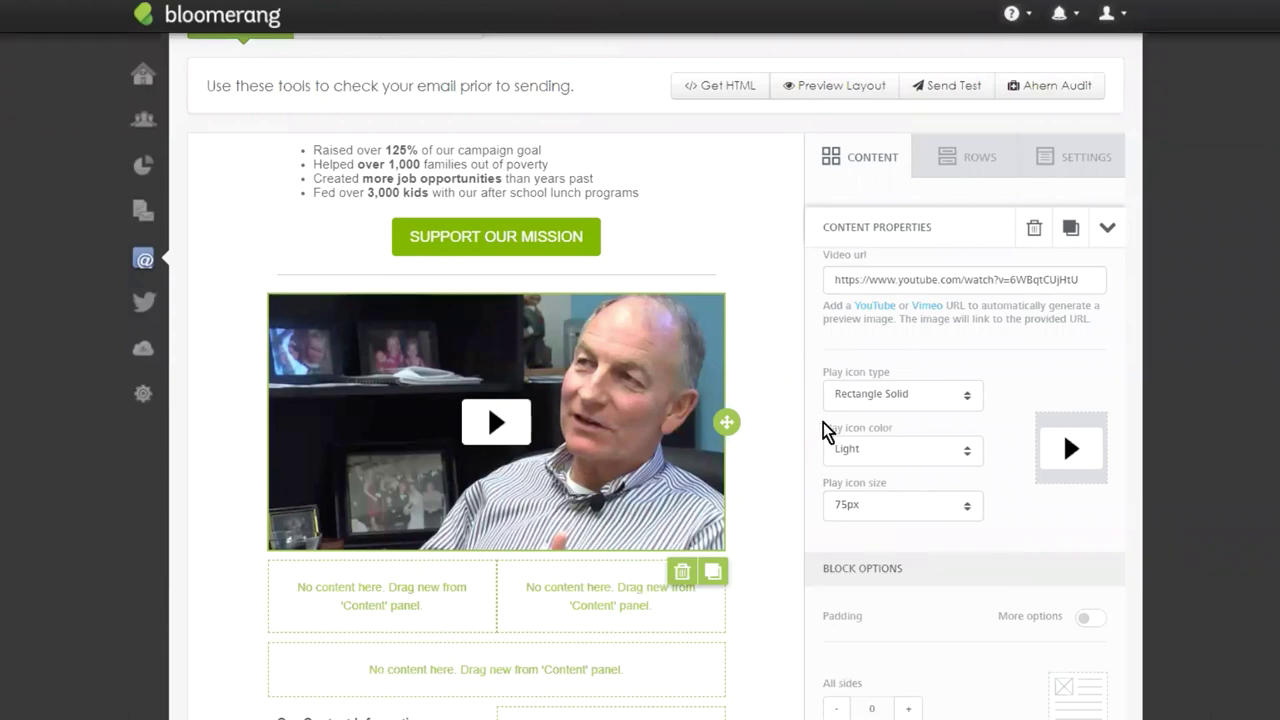
{"action": "scroll", "coordinate": [972, 420], "scroll_direction": "down", "scroll_amount": 1}
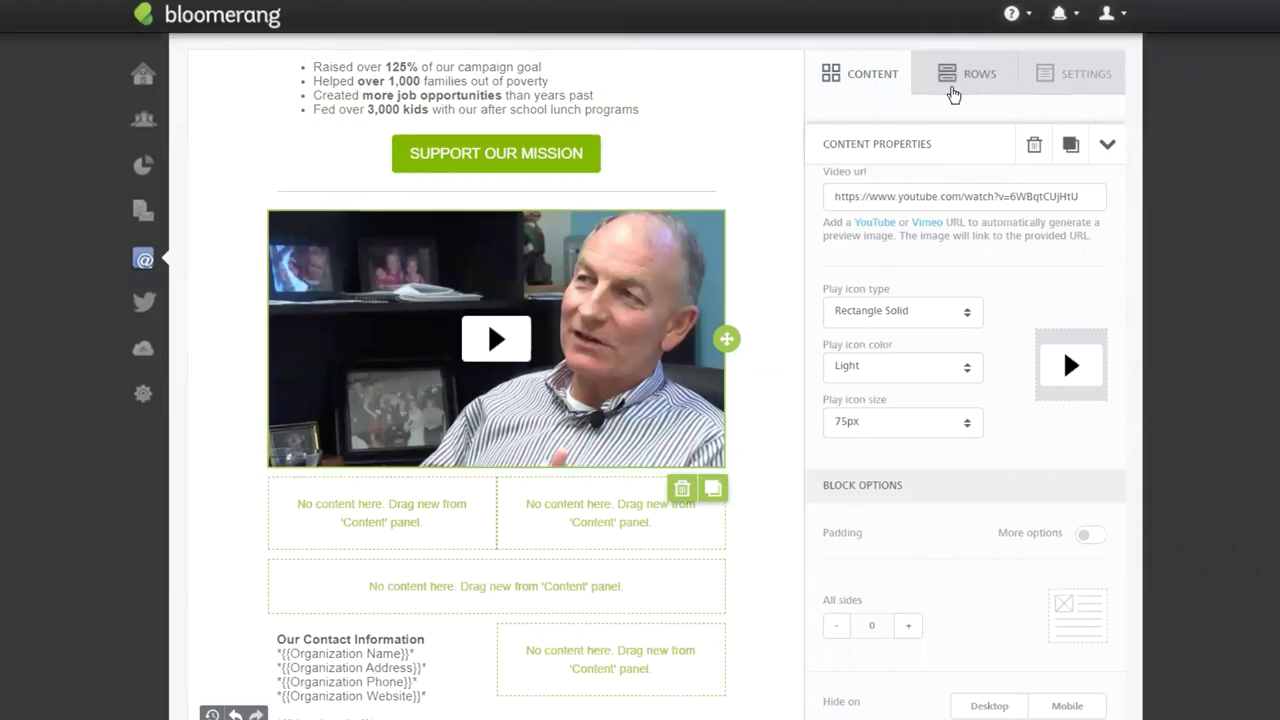
Add a text block above the video reading 'Video Update from the CEO Staff'.
{"action": "left_click", "coordinate": [872, 97]}
{"action": "left_click_drag", "start_coordinate": [874, 191], "coordinate": [490, 216]}
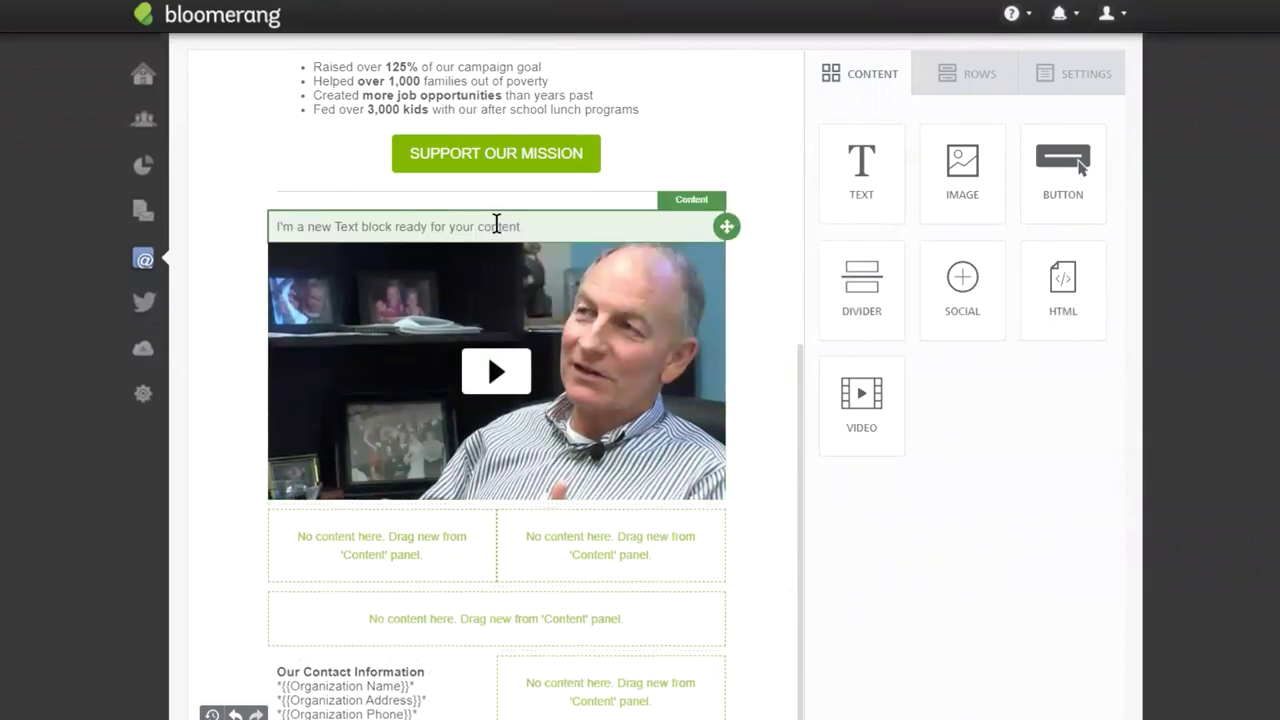
{"action": "triple_click", "coordinate": [496, 224]}
{"action": "type", "text": "V"}
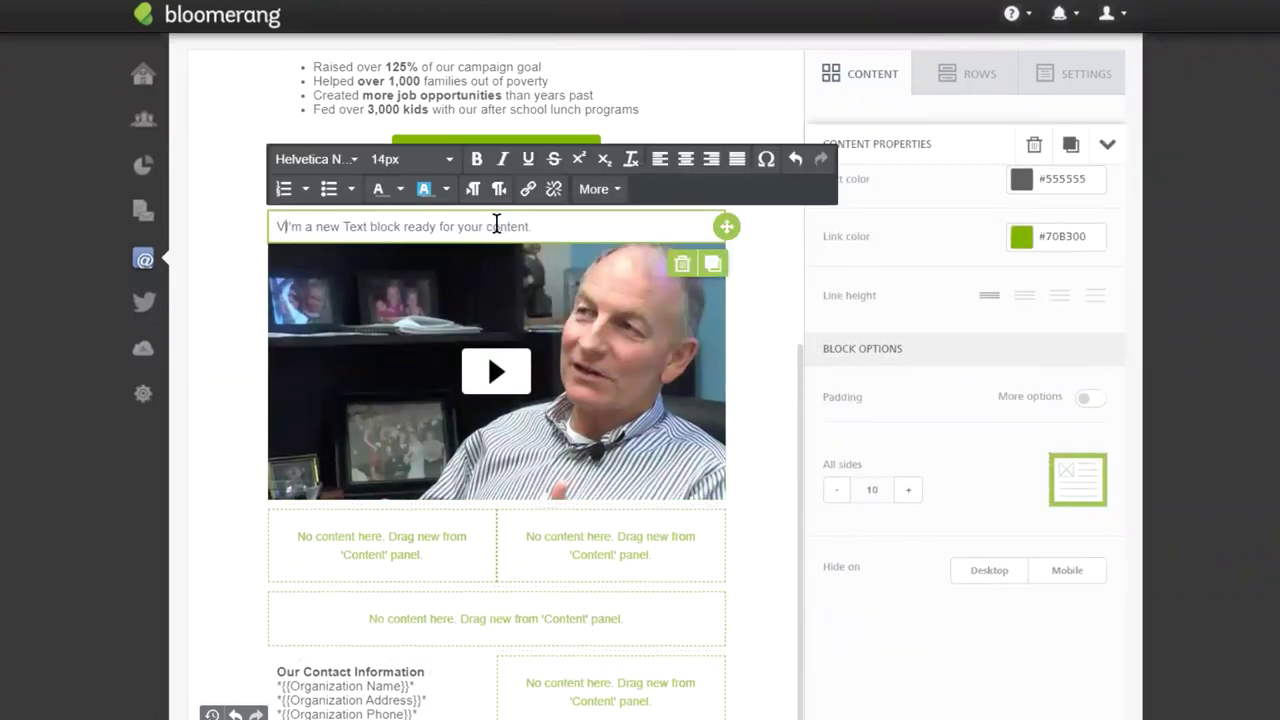
{"action": "triple_click", "coordinate": [496, 224]}
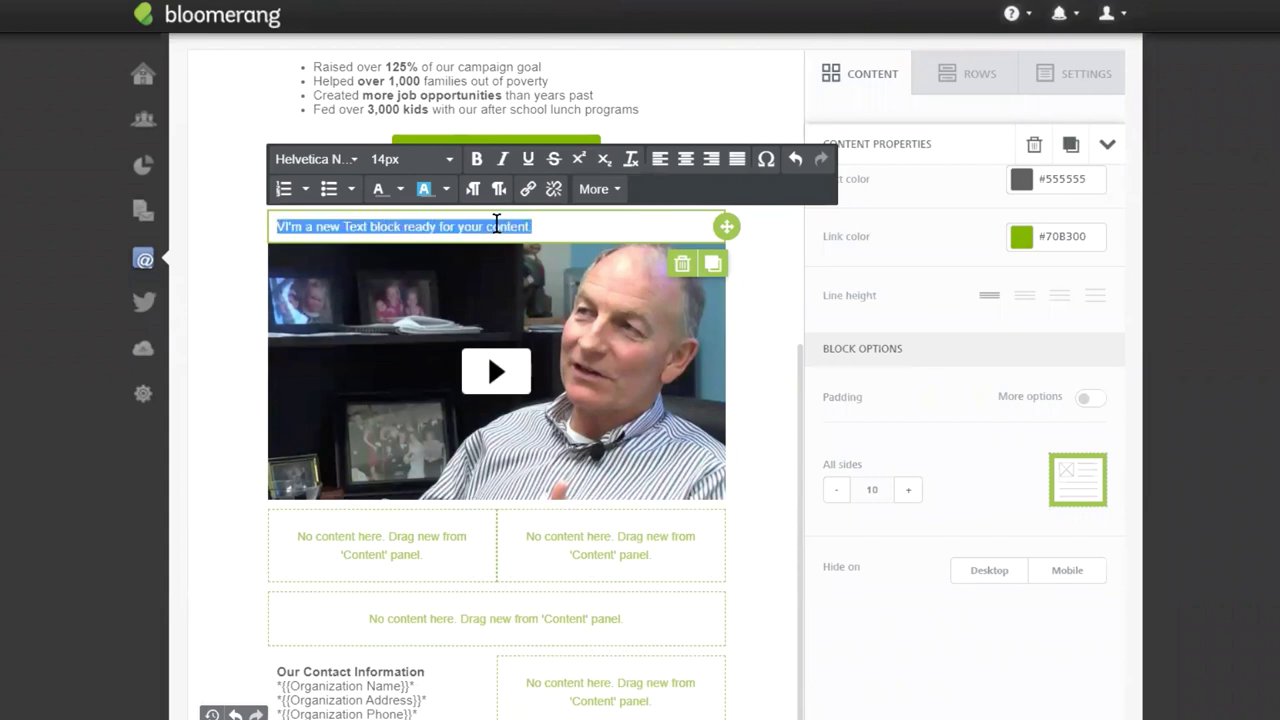
{"action": "type", "text": "V"}
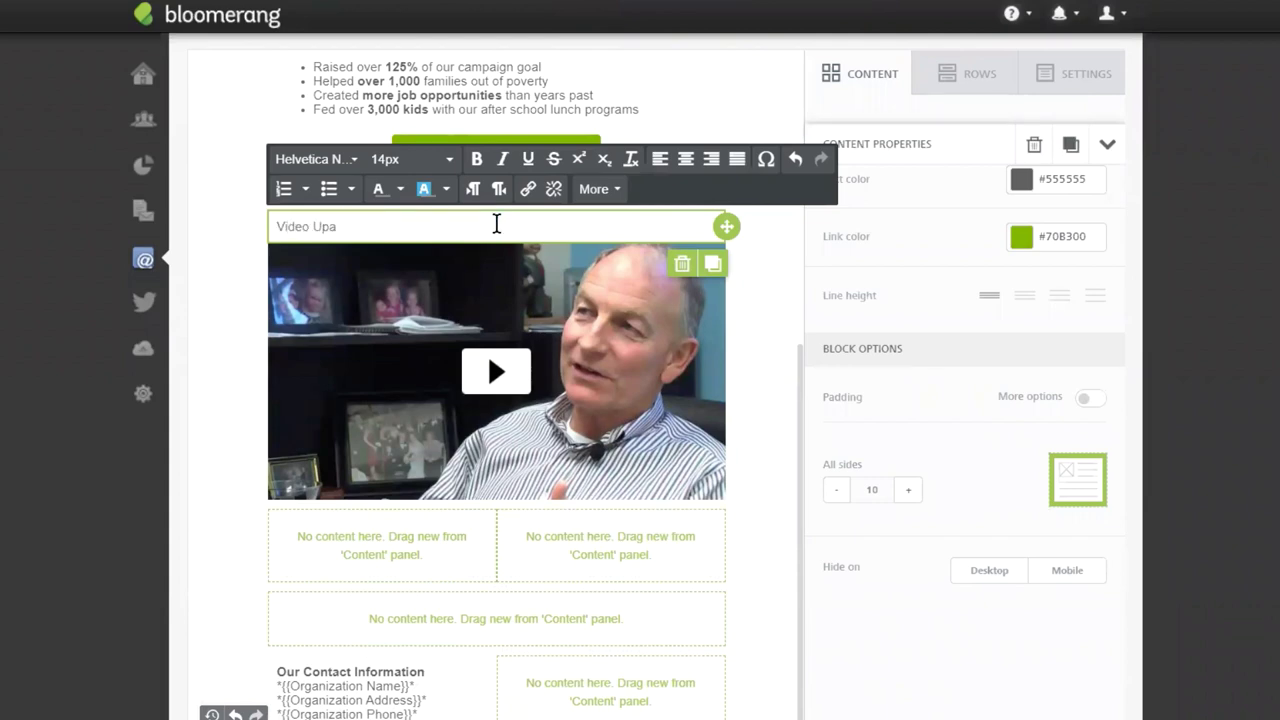
{"action": "type", "text": "ideo Update from th"}
{"action": "key", "text": "BackSpace"}
{"action": "key", "text": "BackSpace"}
{"action": "type", "text": "the CEO Staff"}
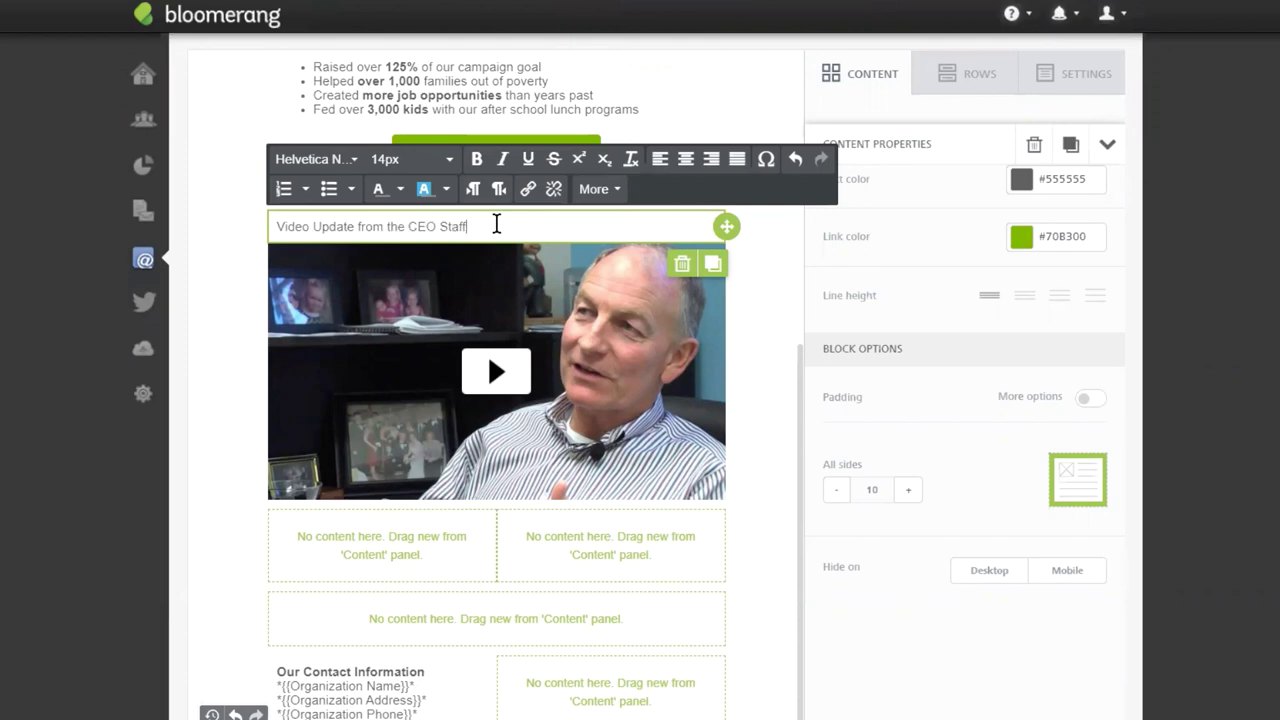
Make the title bold, centred and 20px.
{"action": "triple_click", "coordinate": [447, 222]}
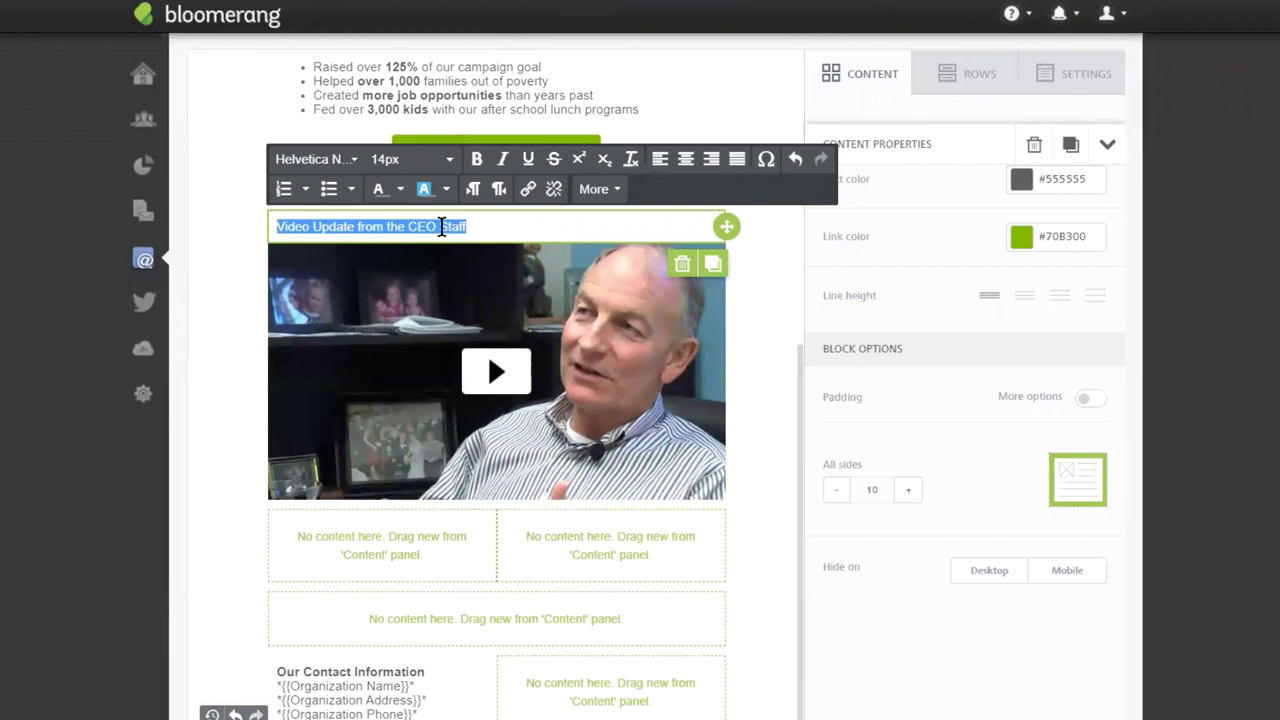
{"action": "left_click", "coordinate": [477, 159]}
{"action": "left_click", "coordinate": [685, 158]}
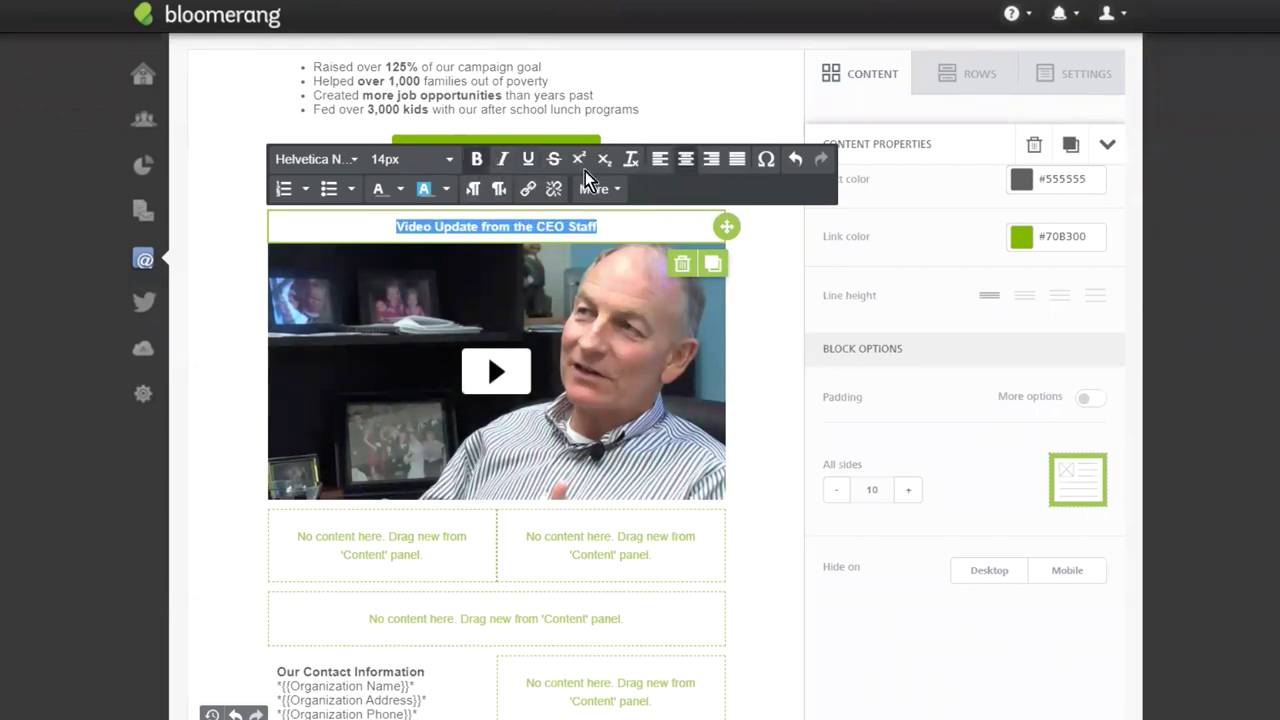
{"action": "left_click", "coordinate": [450, 159]}
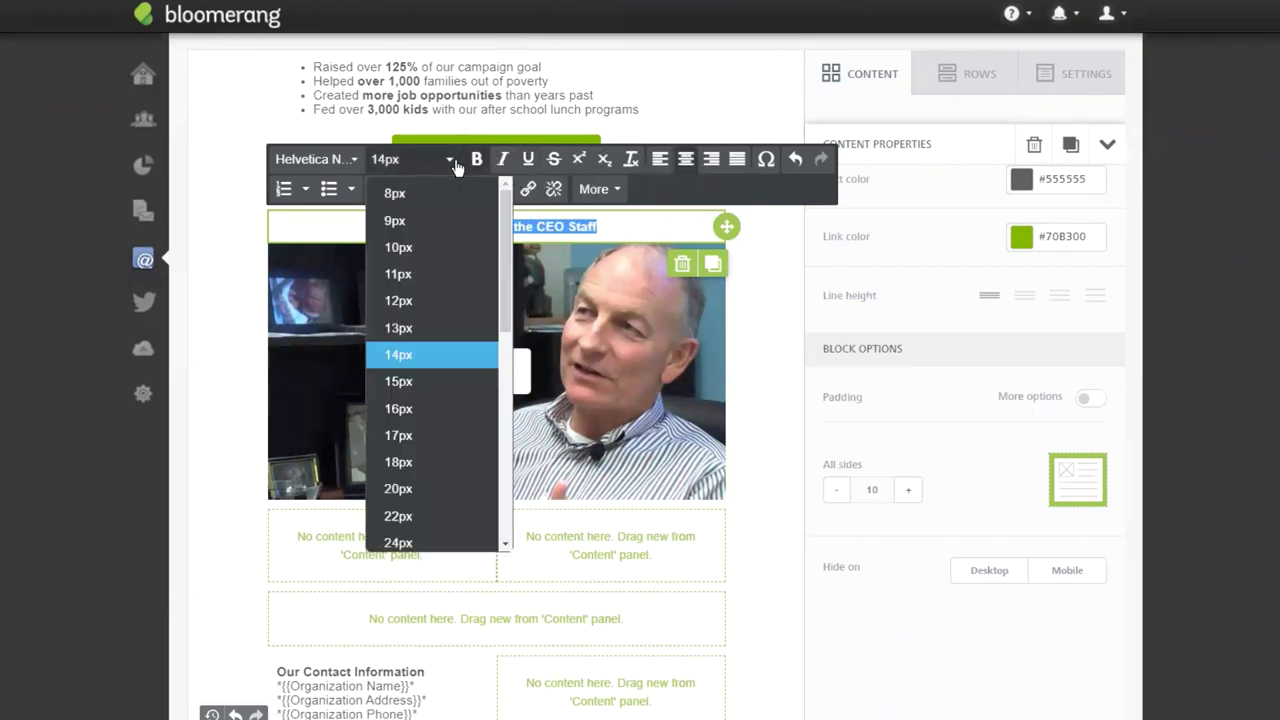
{"action": "left_click", "coordinate": [432, 489]}
{"action": "left_click", "coordinate": [771, 314]}
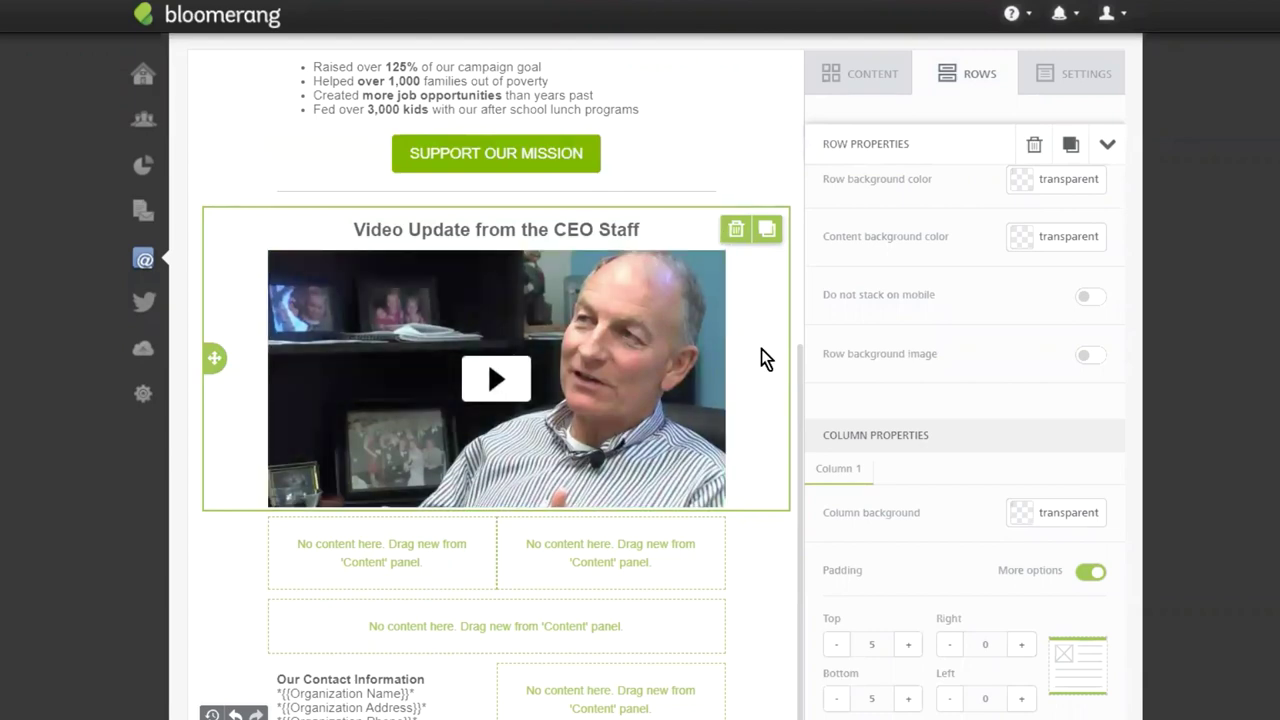
Give the CEO video row a dark grey #555555 background.
{"action": "left_click", "coordinate": [653, 346]}
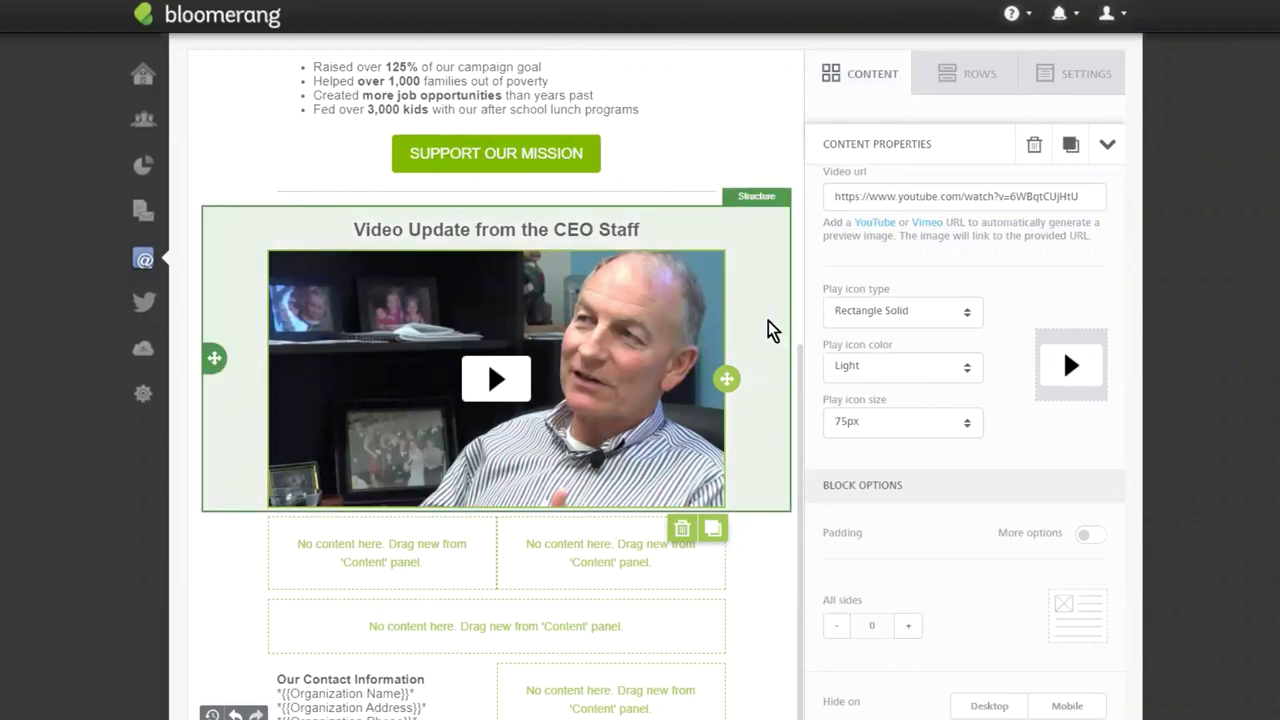
{"action": "left_click", "coordinate": [767, 321]}
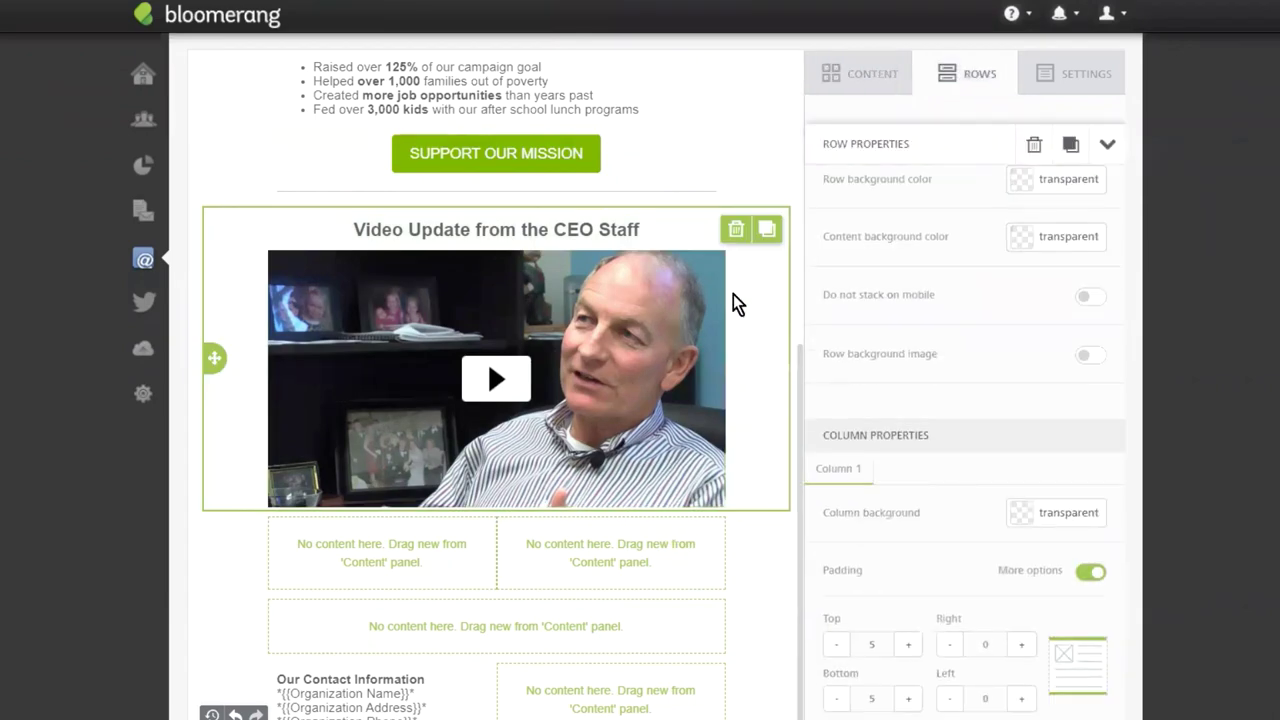
{"action": "left_click", "coordinate": [1020, 184]}
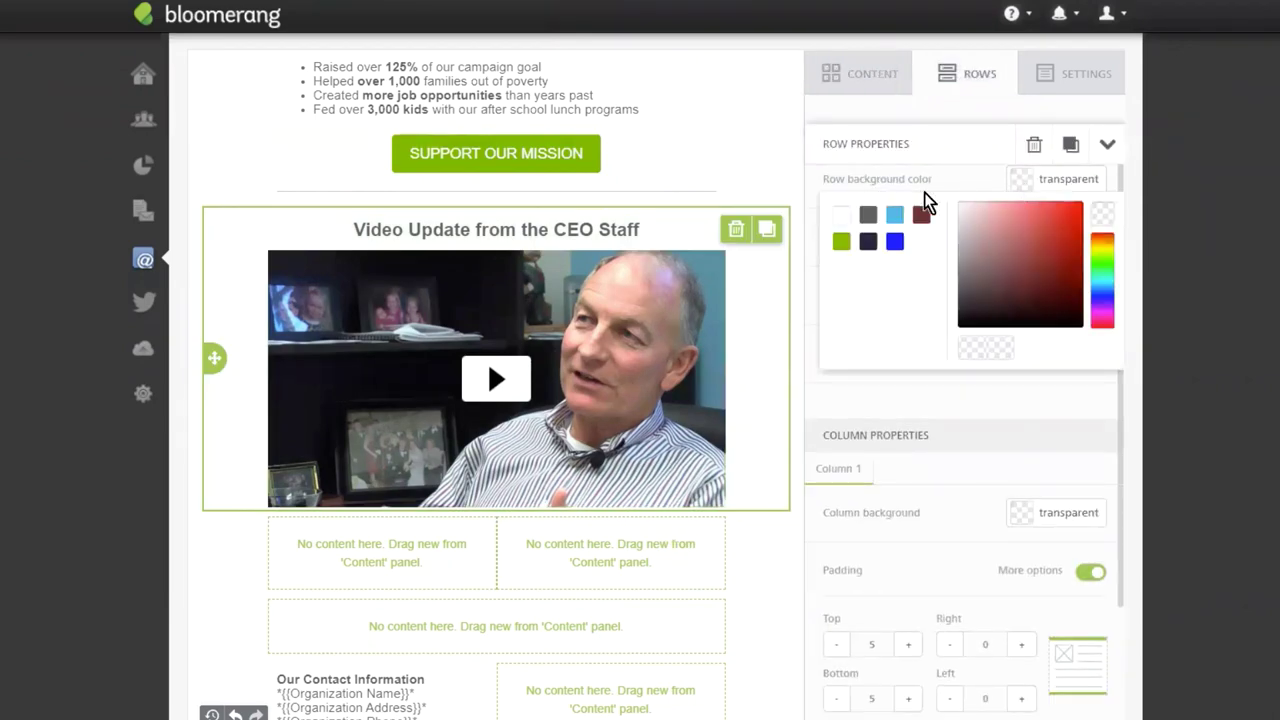
{"action": "left_click", "coordinate": [868, 217]}
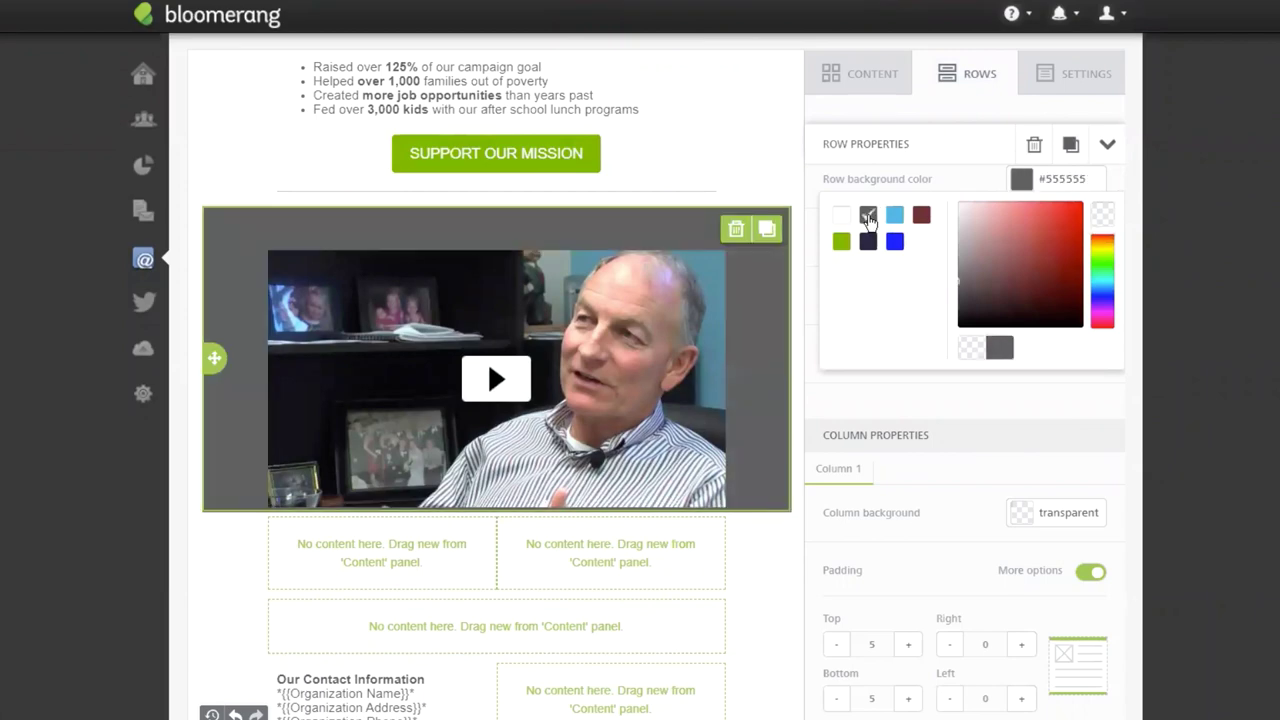
Make the 'Video Update from the CEO Staff' heading text white.
{"action": "triple_click", "coordinate": [506, 228]}
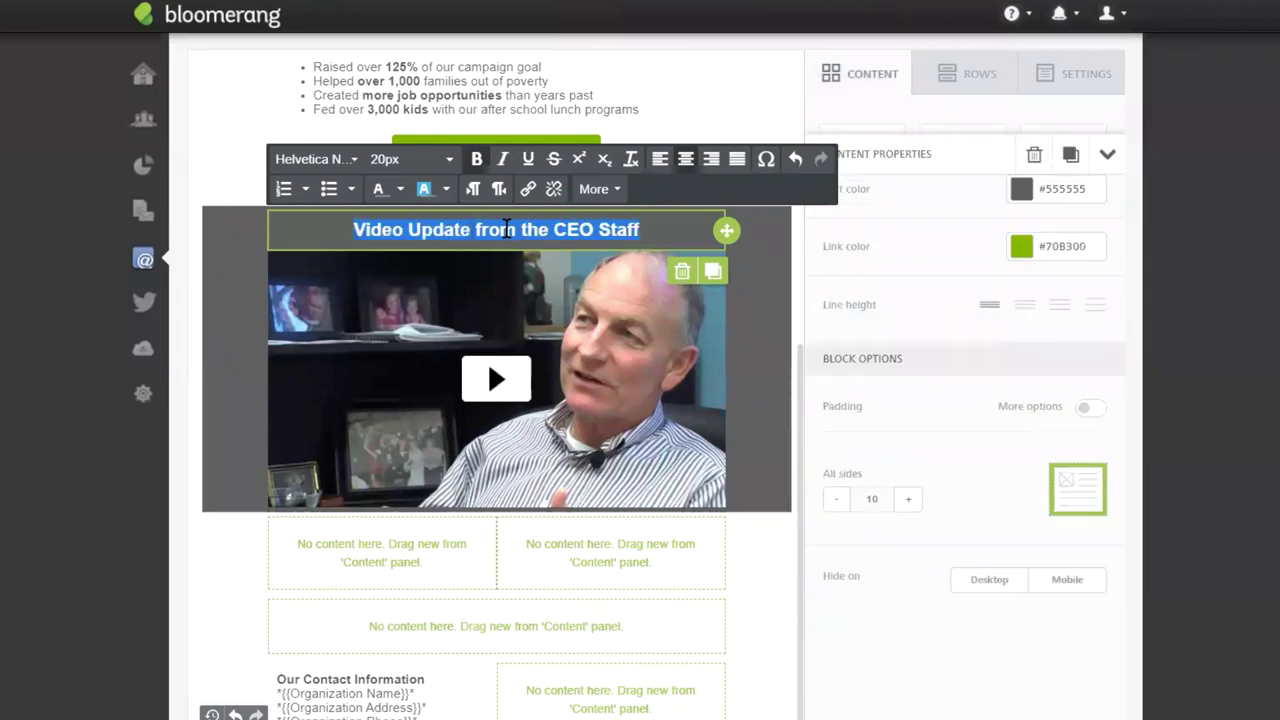
{"action": "left_click", "coordinate": [400, 193]}
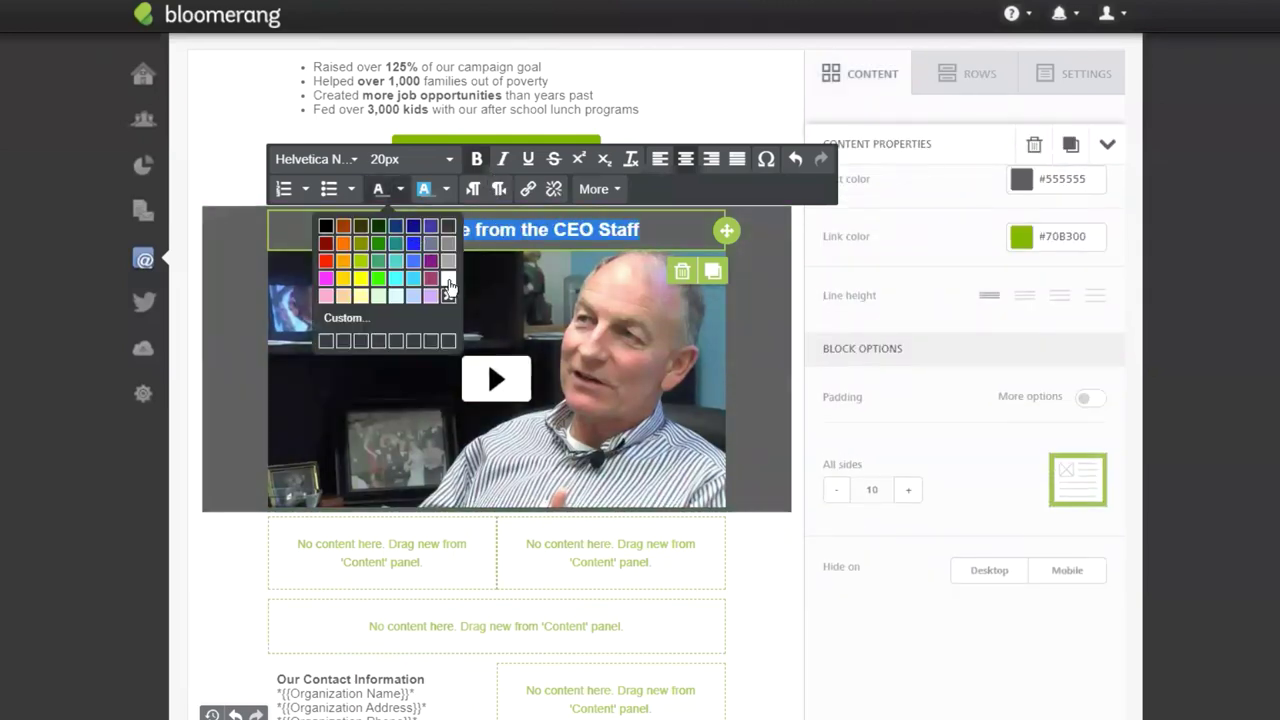
{"action": "left_click", "coordinate": [449, 286]}
{"action": "left_click", "coordinate": [763, 262]}
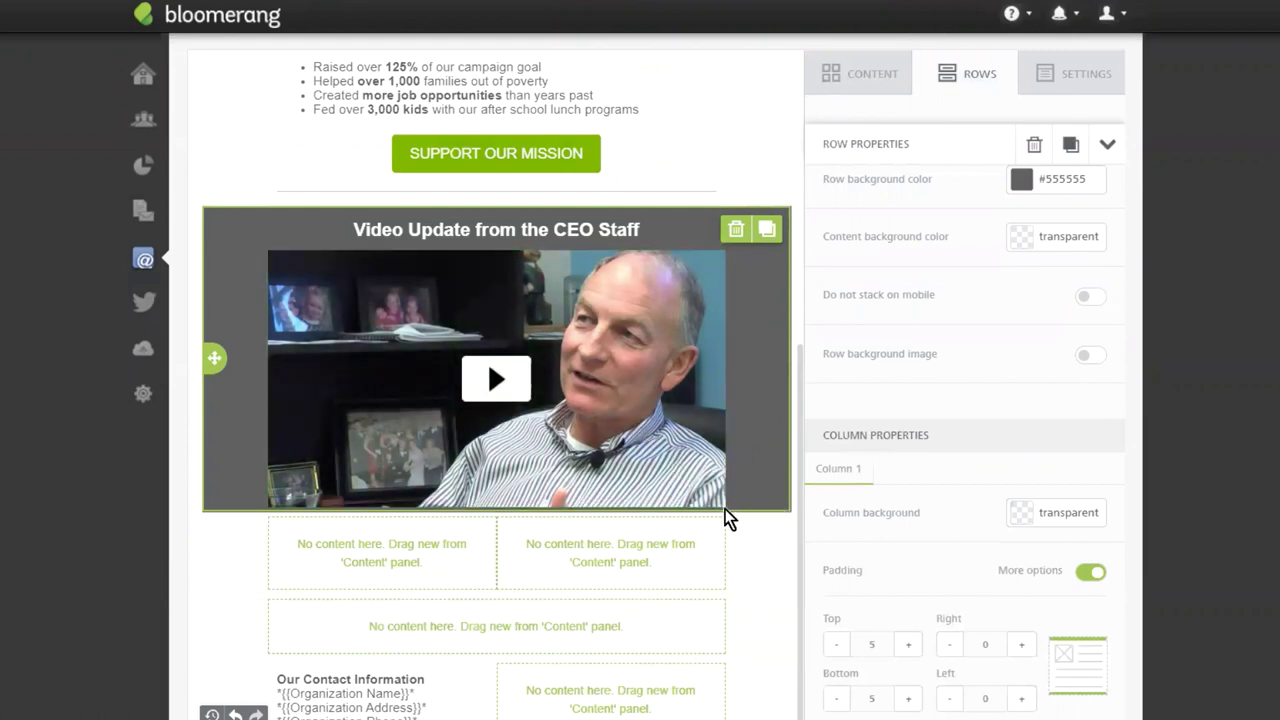
{"action": "left_click", "coordinate": [683, 395]}
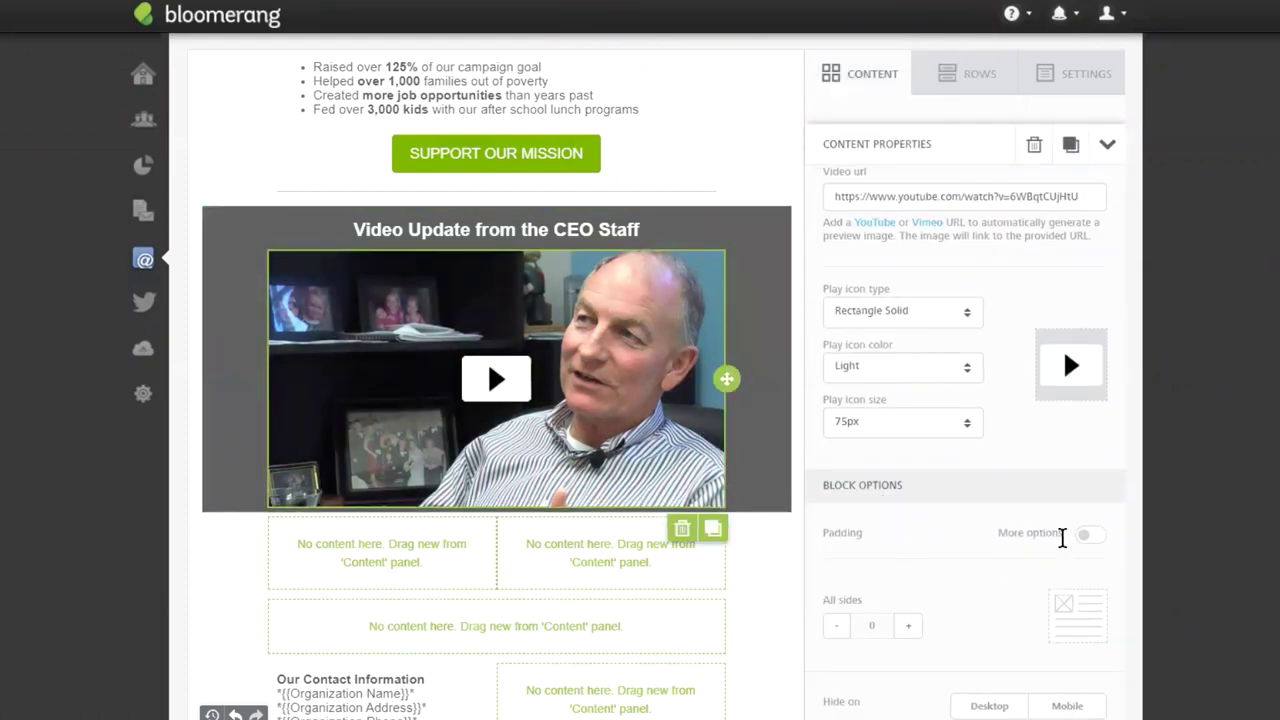
Set the video block's padding to 15 on top, left and right, and 25 at the bottom.
{"action": "left_click", "coordinate": [908, 628]}
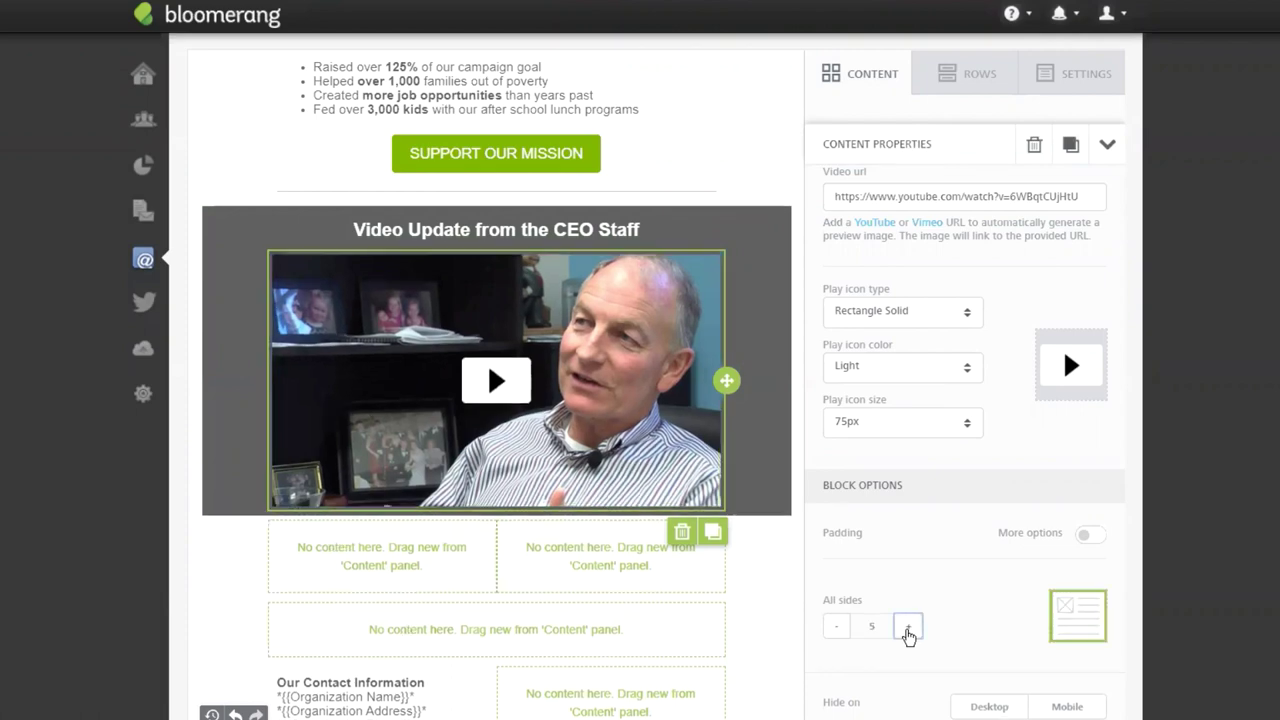
{"action": "left_click", "coordinate": [908, 628]}
{"action": "left_click", "coordinate": [908, 628]}
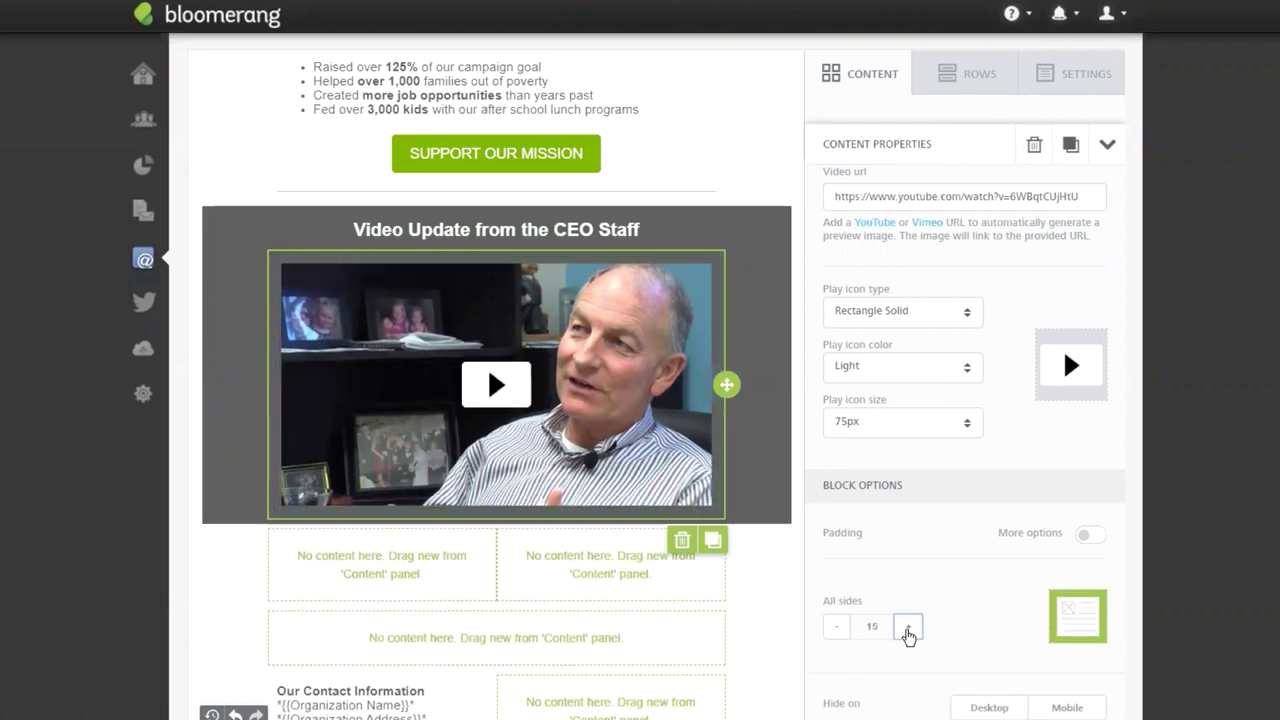
{"action": "left_click", "coordinate": [1088, 536]}
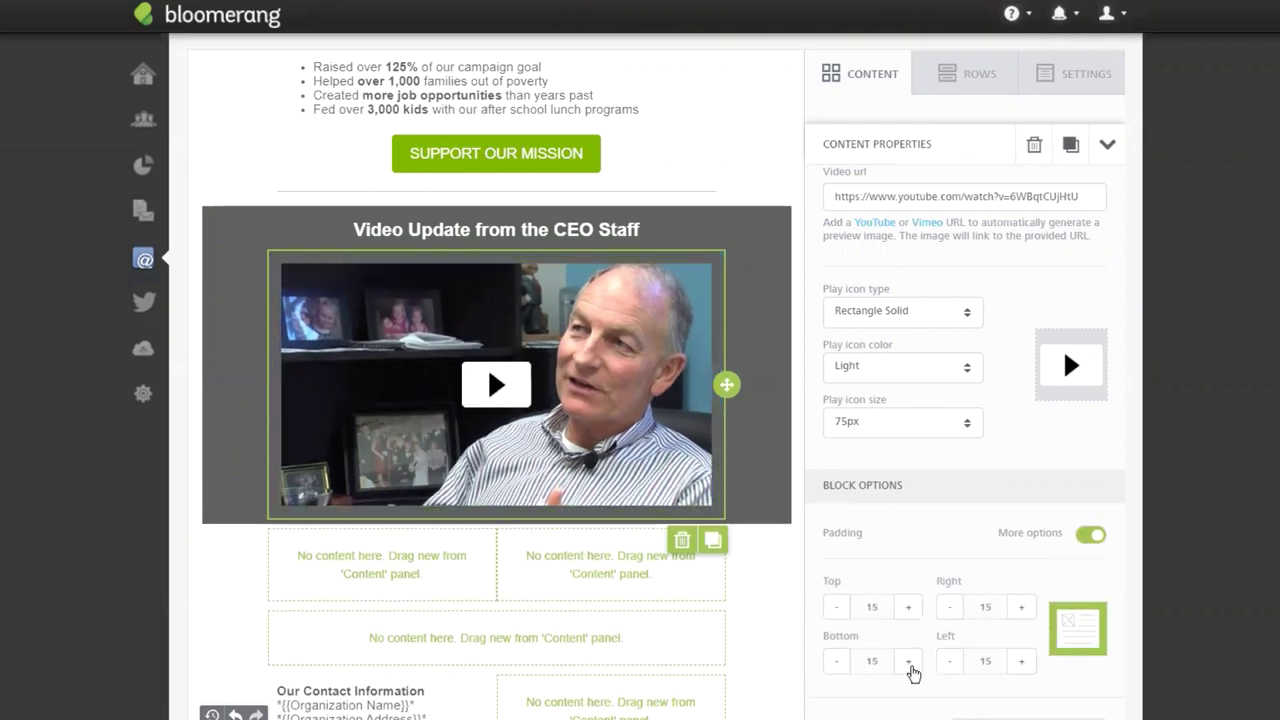
{"action": "left_click", "coordinate": [909, 667]}
{"action": "left_click", "coordinate": [909, 664]}
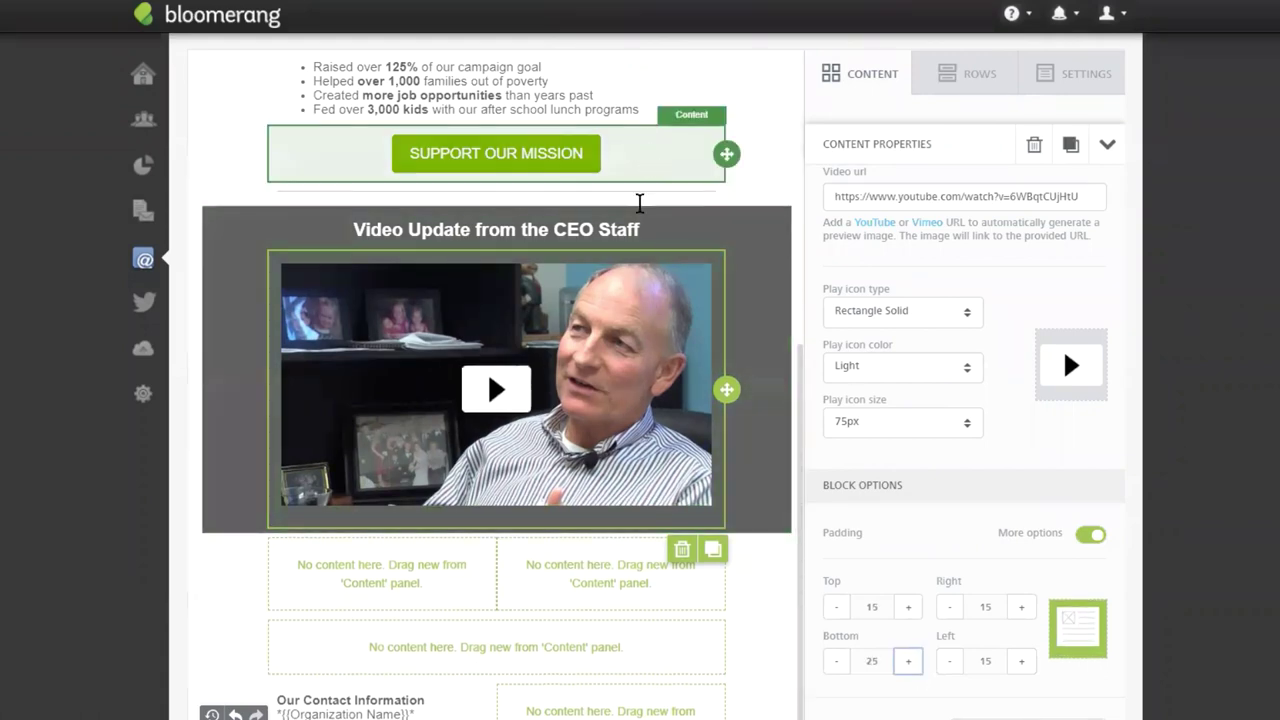
{"action": "left_click", "coordinate": [670, 178]}
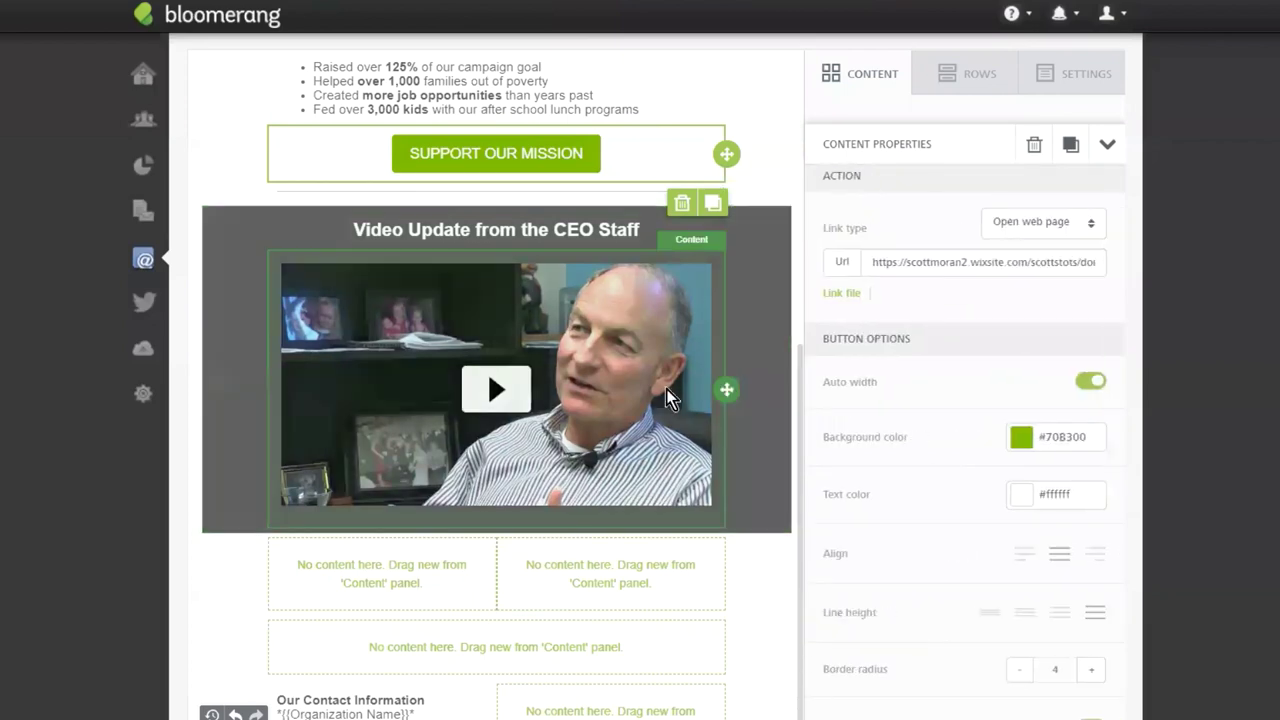
{"action": "left_click", "coordinate": [664, 389]}
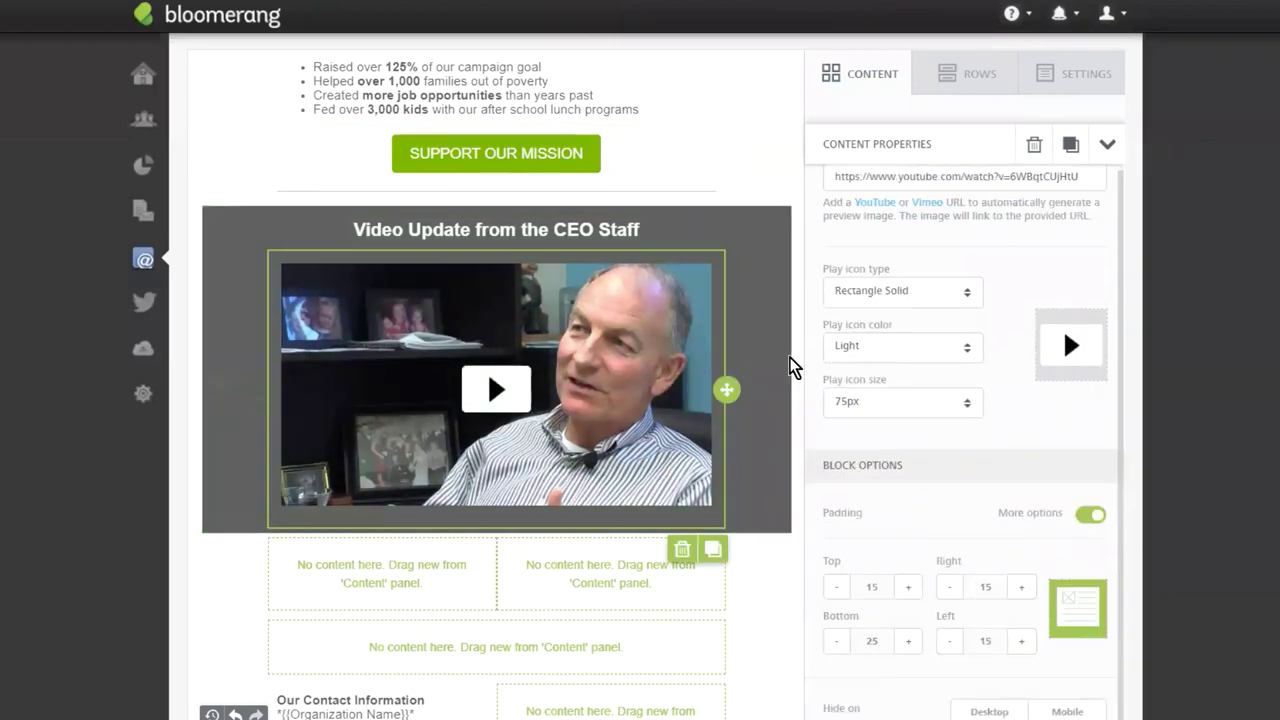
{"action": "scroll", "coordinate": [700, 400], "scroll_direction": "down", "scroll_amount": 1}
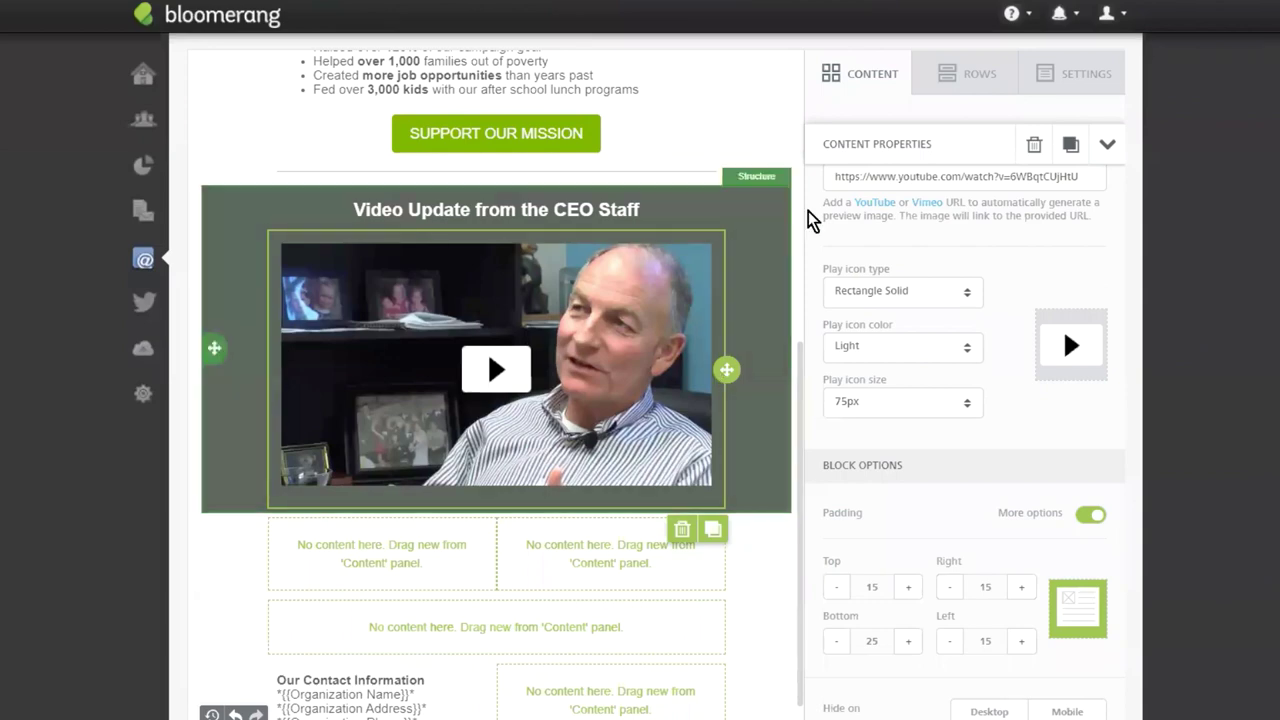
{"action": "left_click", "coordinate": [860, 88]}
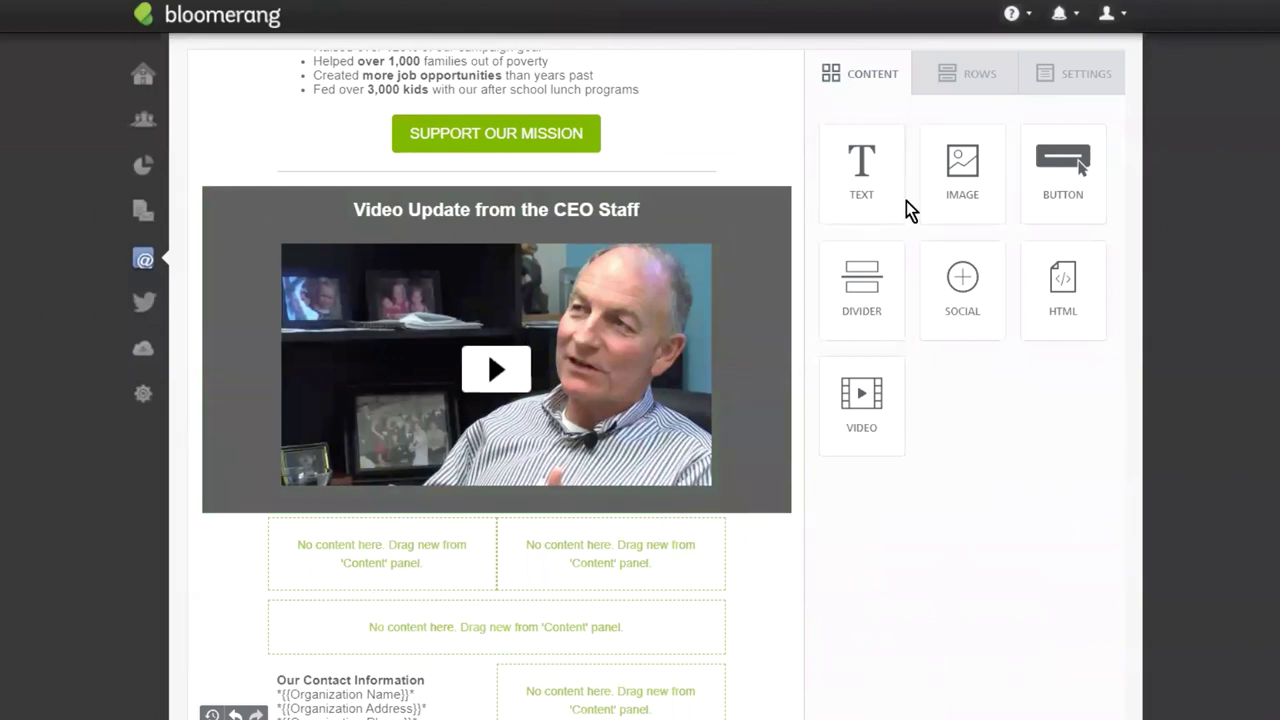
Add an image, a text block and a button to each of the two columns under the video.
{"action": "left_click_drag", "start_coordinate": [988, 194], "coordinate": [402, 535]}
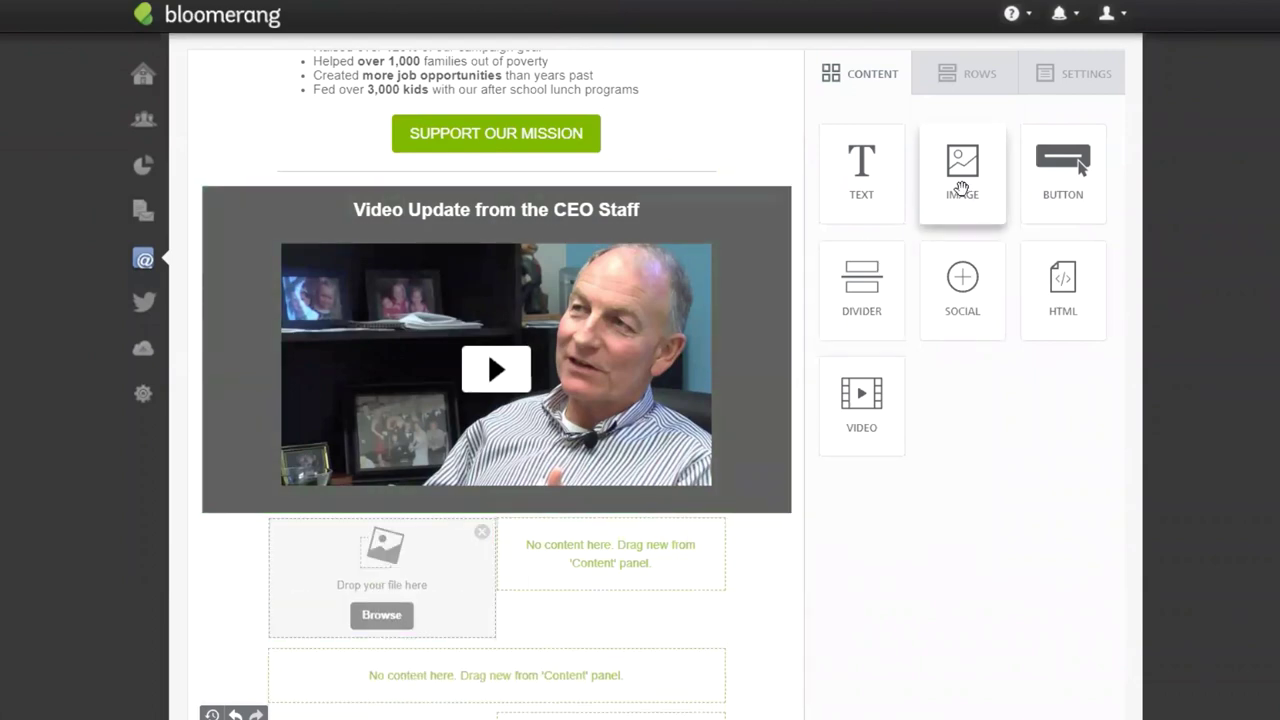
{"action": "left_click_drag", "start_coordinate": [716, 604], "coordinate": [640, 545]}
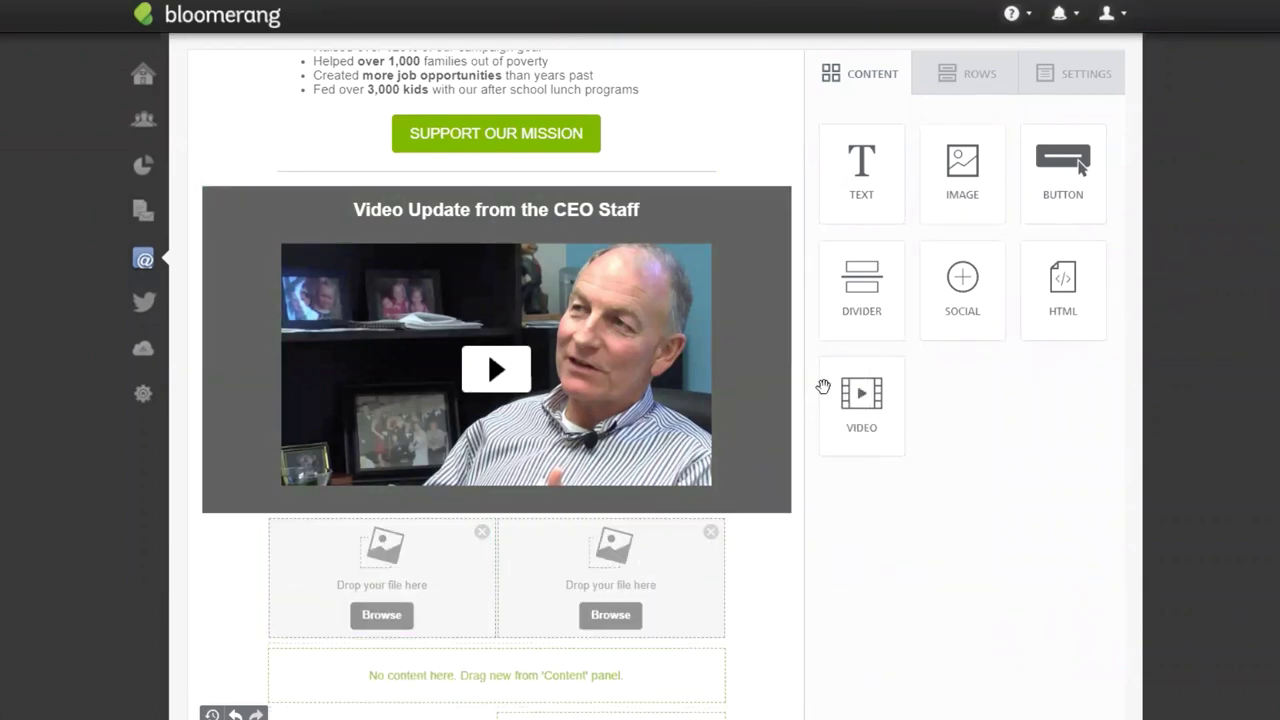
{"action": "left_click_drag", "start_coordinate": [851, 221], "coordinate": [352, 648]}
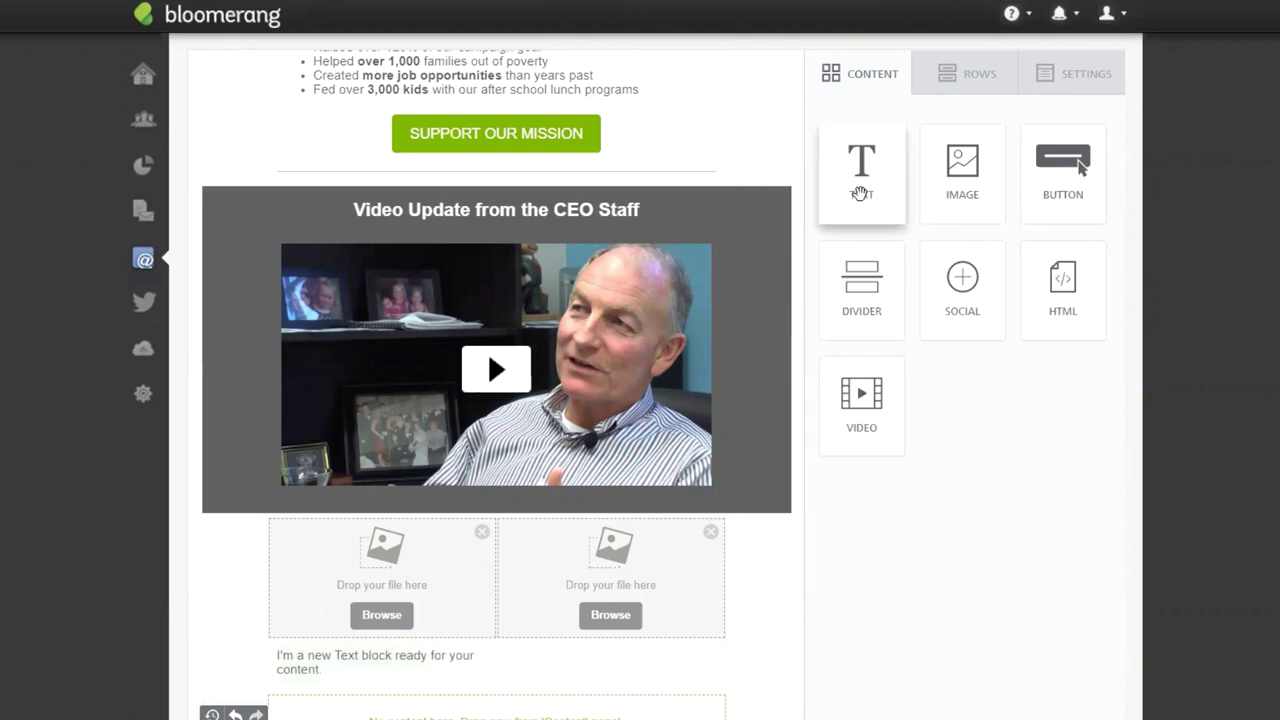
{"action": "left_click_drag", "start_coordinate": [860, 193], "coordinate": [653, 592]}
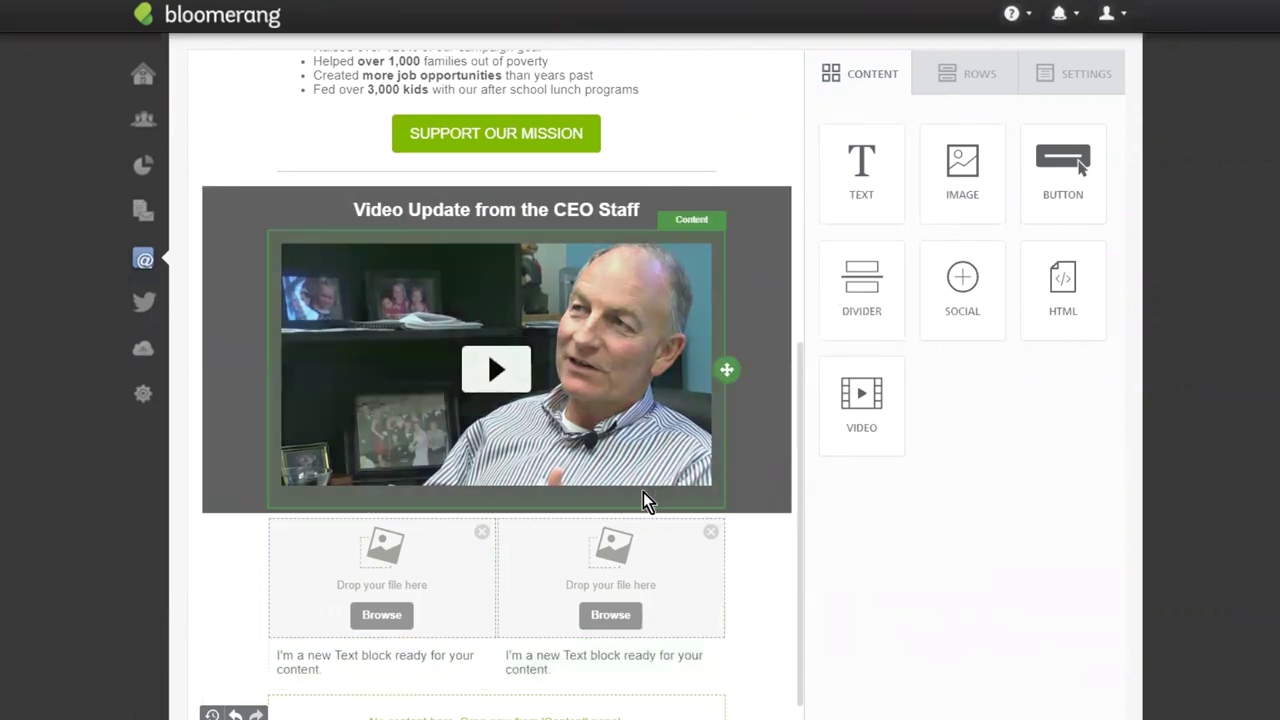
{"action": "left_click_drag", "start_coordinate": [1061, 197], "coordinate": [350, 682]}
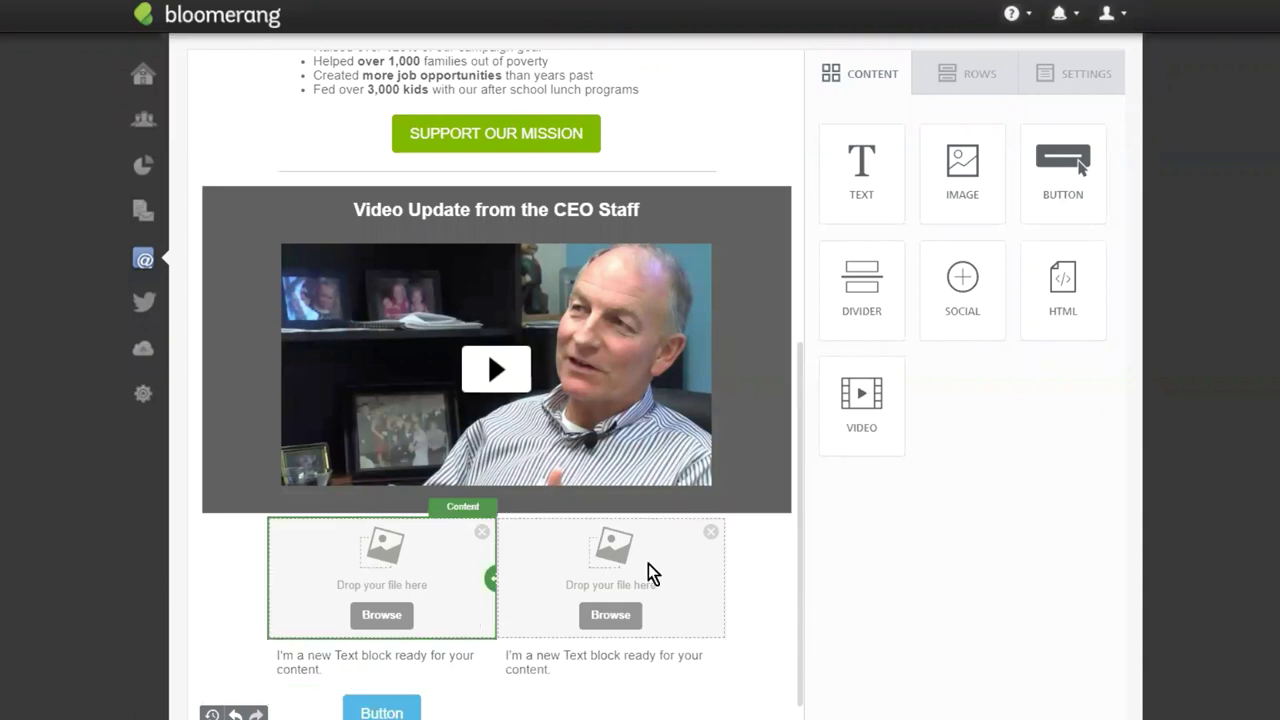
{"action": "scroll", "coordinate": [618, 654], "scroll_direction": "down", "scroll_amount": 1}
{"action": "scroll", "coordinate": [618, 654], "scroll_direction": "down", "scroll_amount": 3}
{"action": "left_click_drag", "start_coordinate": [618, 654], "coordinate": [613, 452]}
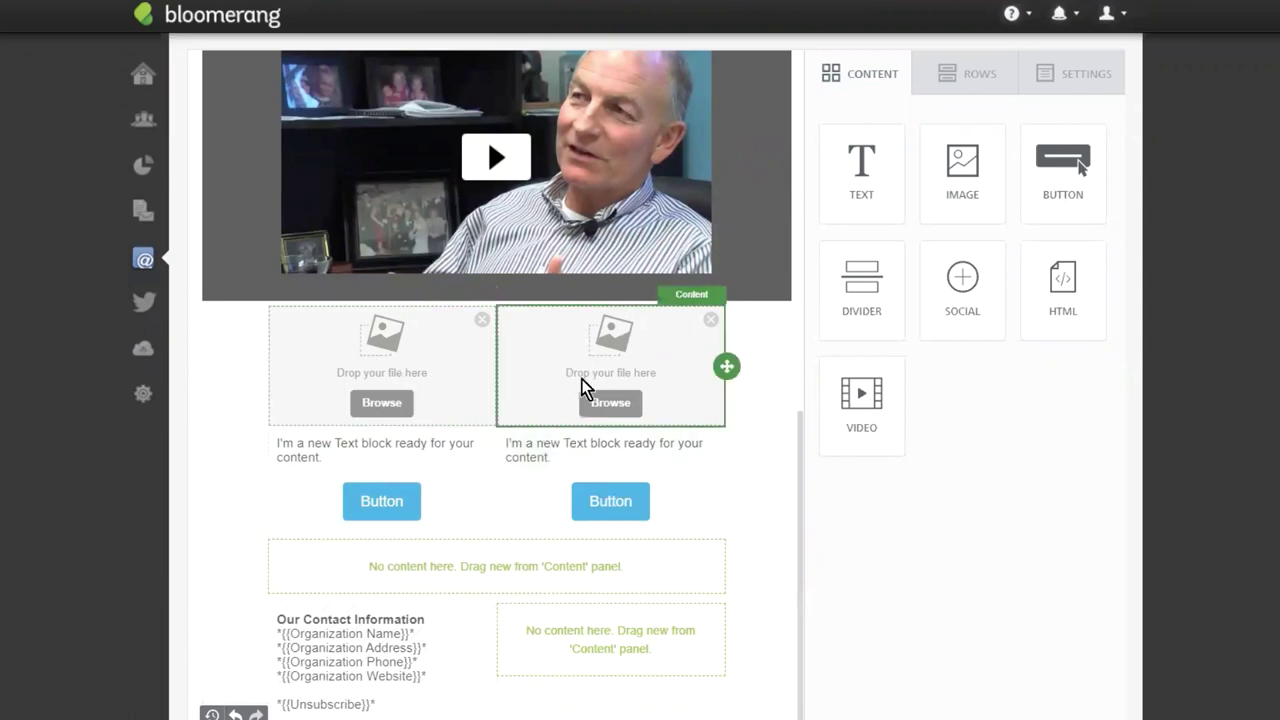
Insert the volunteer selfie into the left image block and the group photo into the right.
{"action": "left_click", "coordinate": [366, 404]}
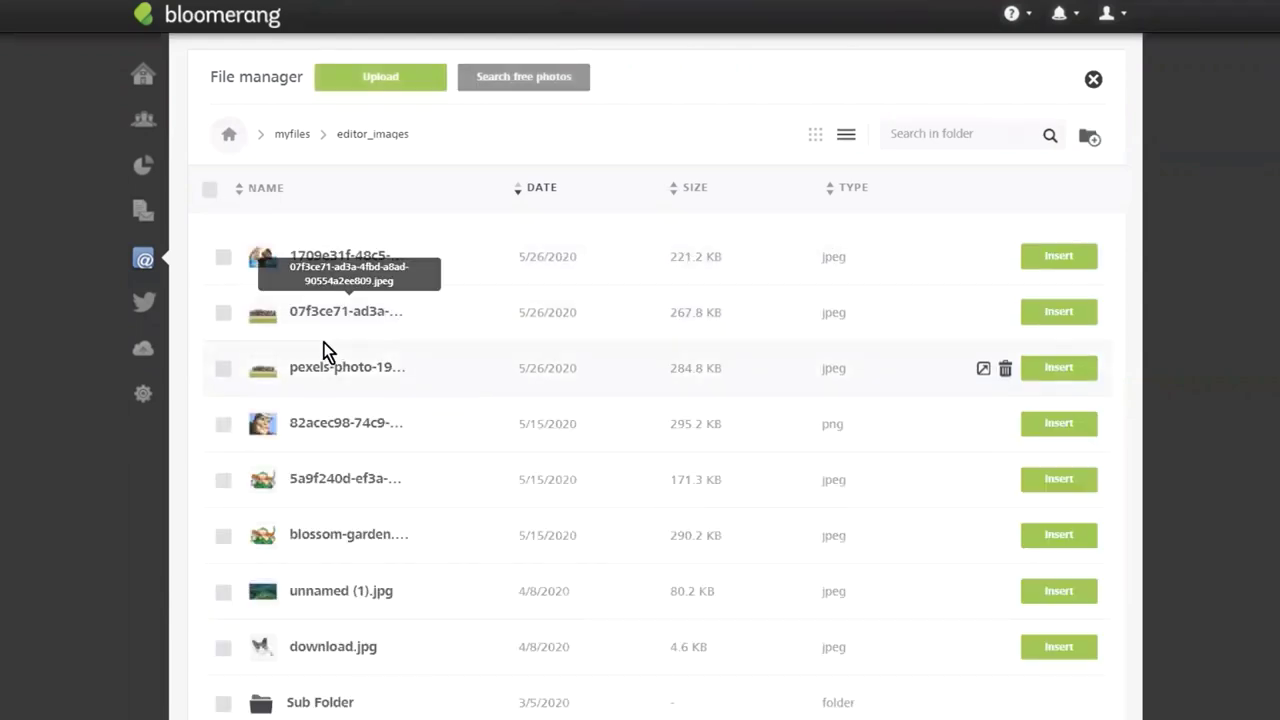
{"action": "left_click", "coordinate": [1058, 256]}
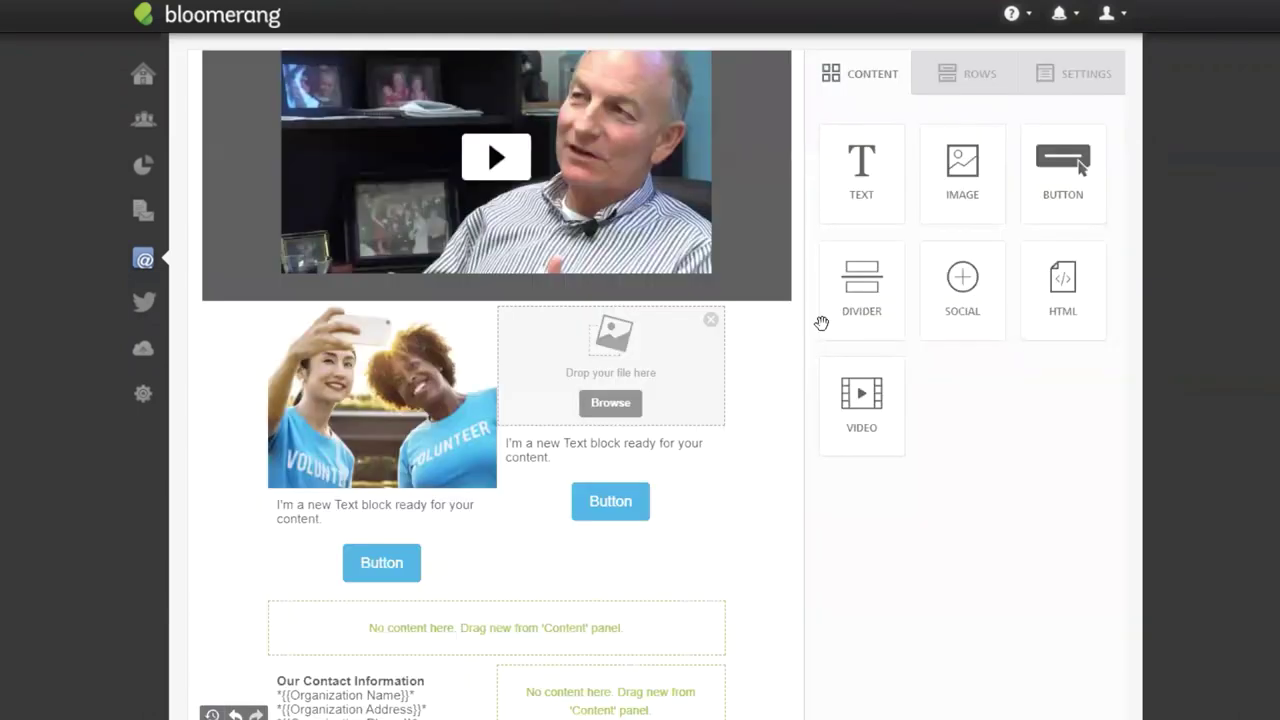
{"action": "left_click", "coordinate": [611, 403]}
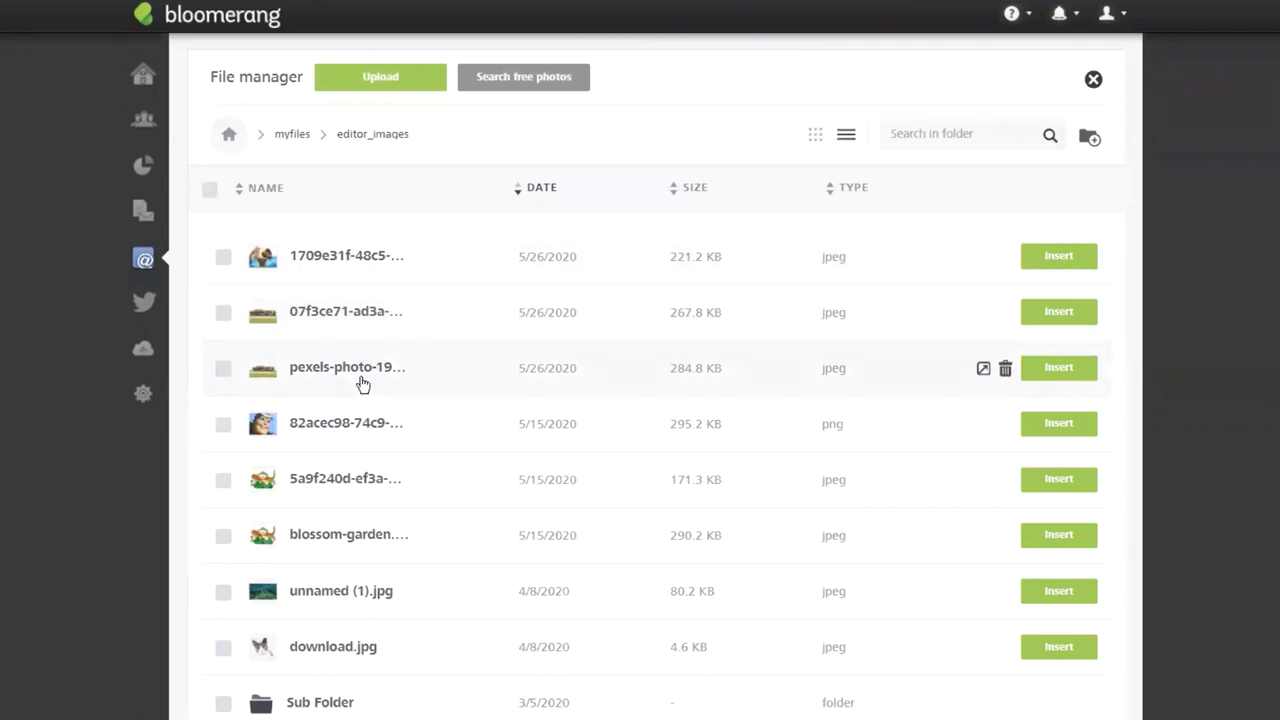
{"action": "left_click", "coordinate": [1062, 368]}
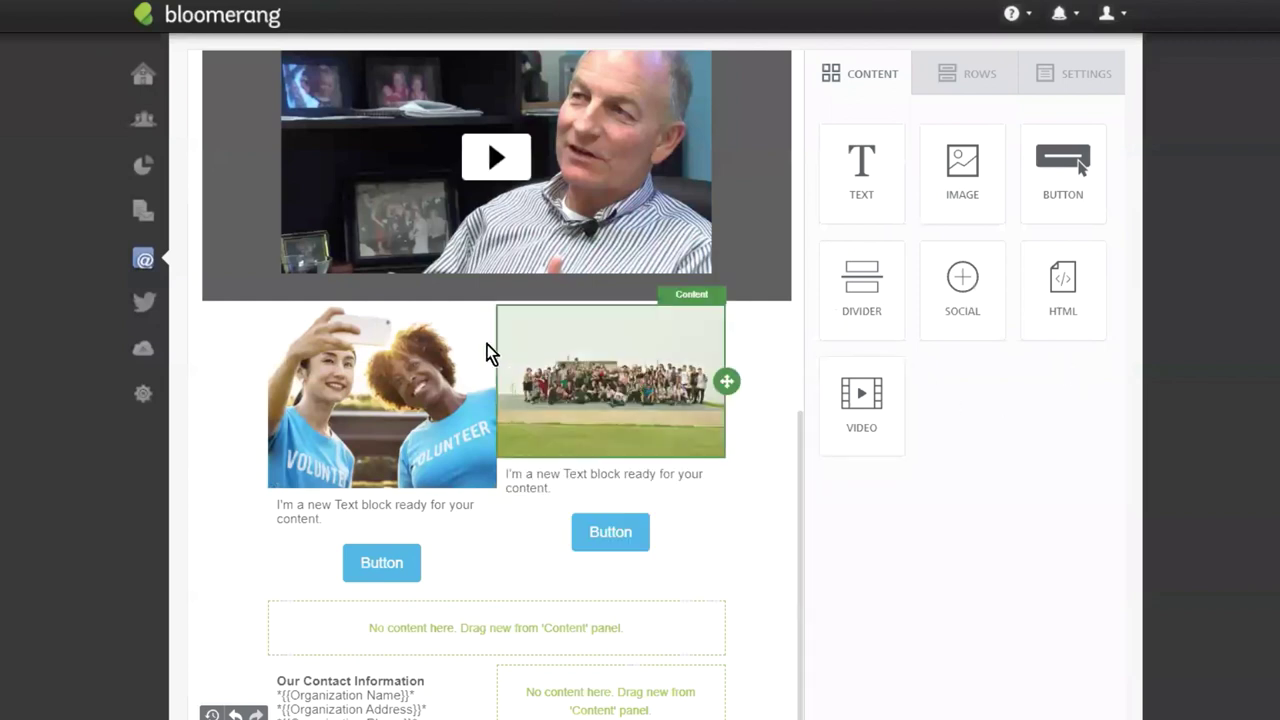
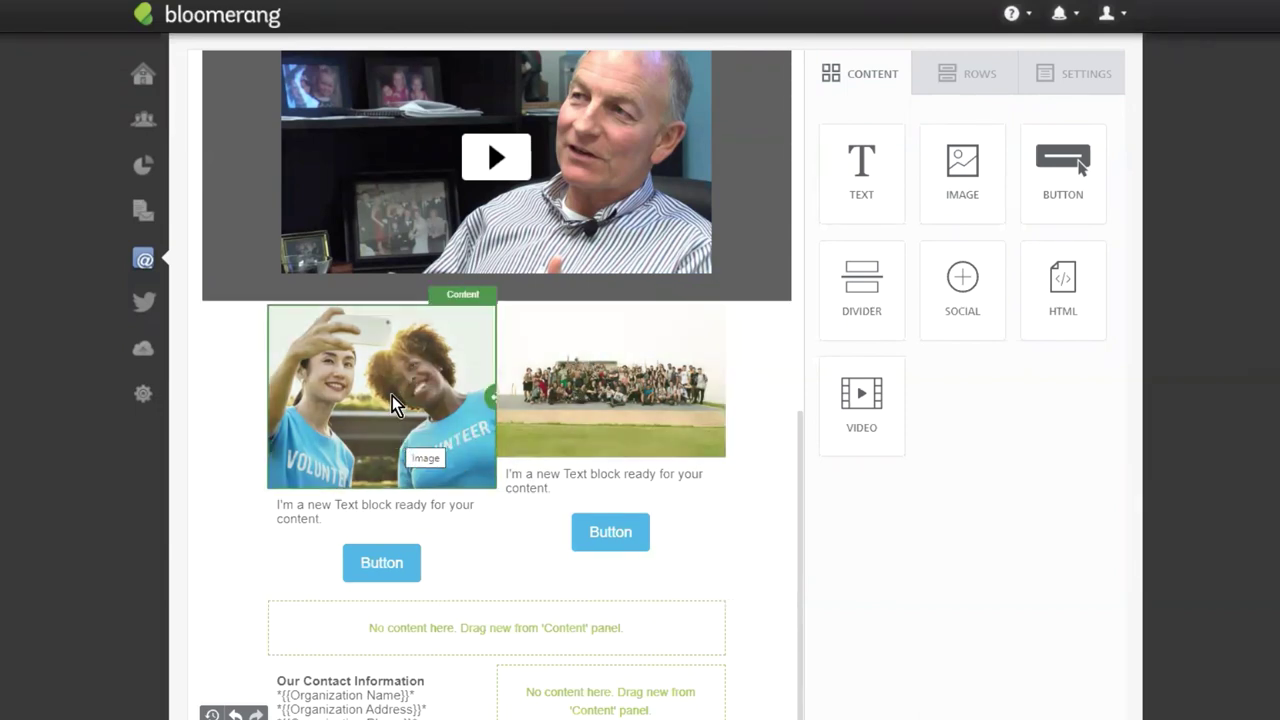
Crop the volunteer selfie to the 5:4 preset in the image editor and save it into the email.
{"action": "left_click", "coordinate": [402, 392]}
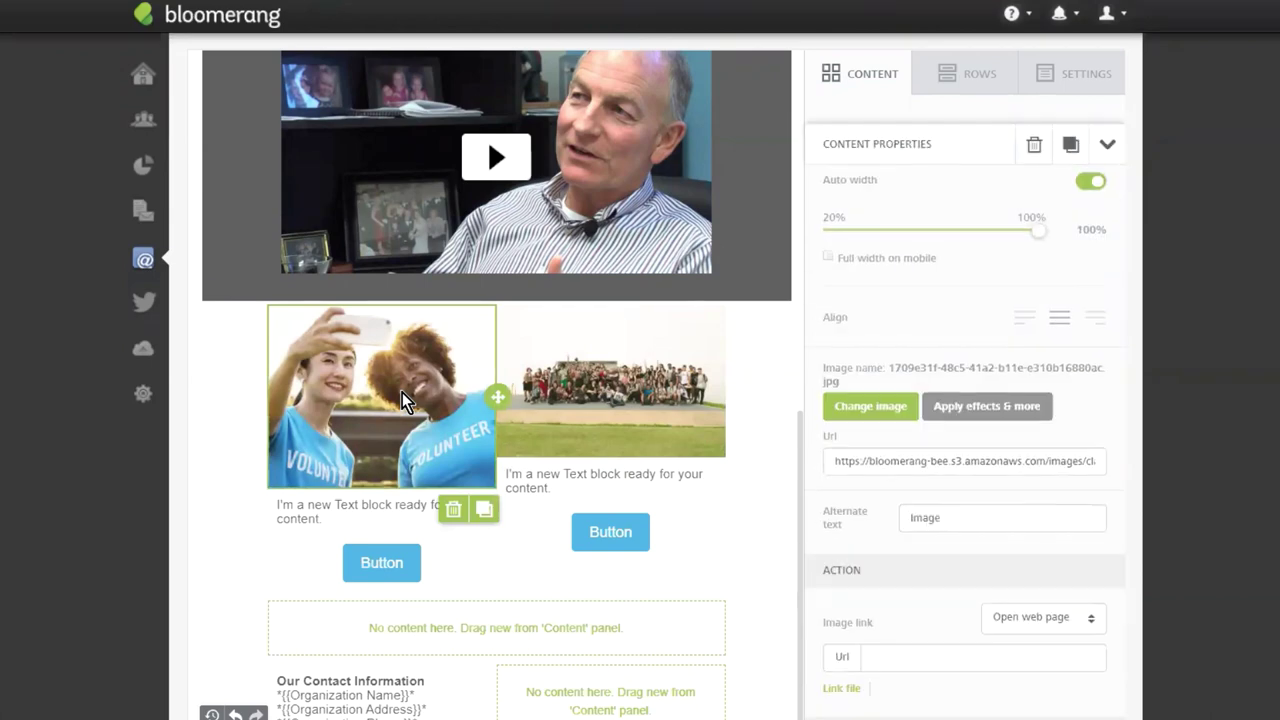
{"action": "left_click", "coordinate": [973, 420]}
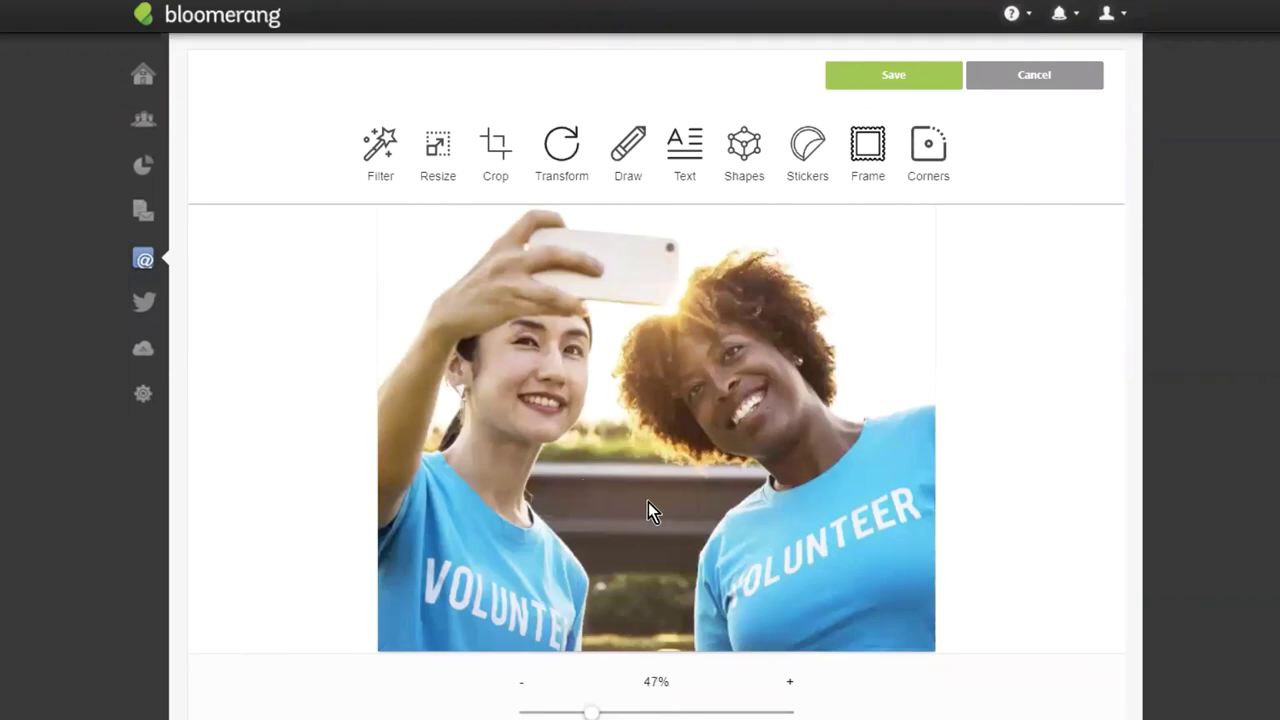
{"action": "left_click", "coordinate": [497, 150]}
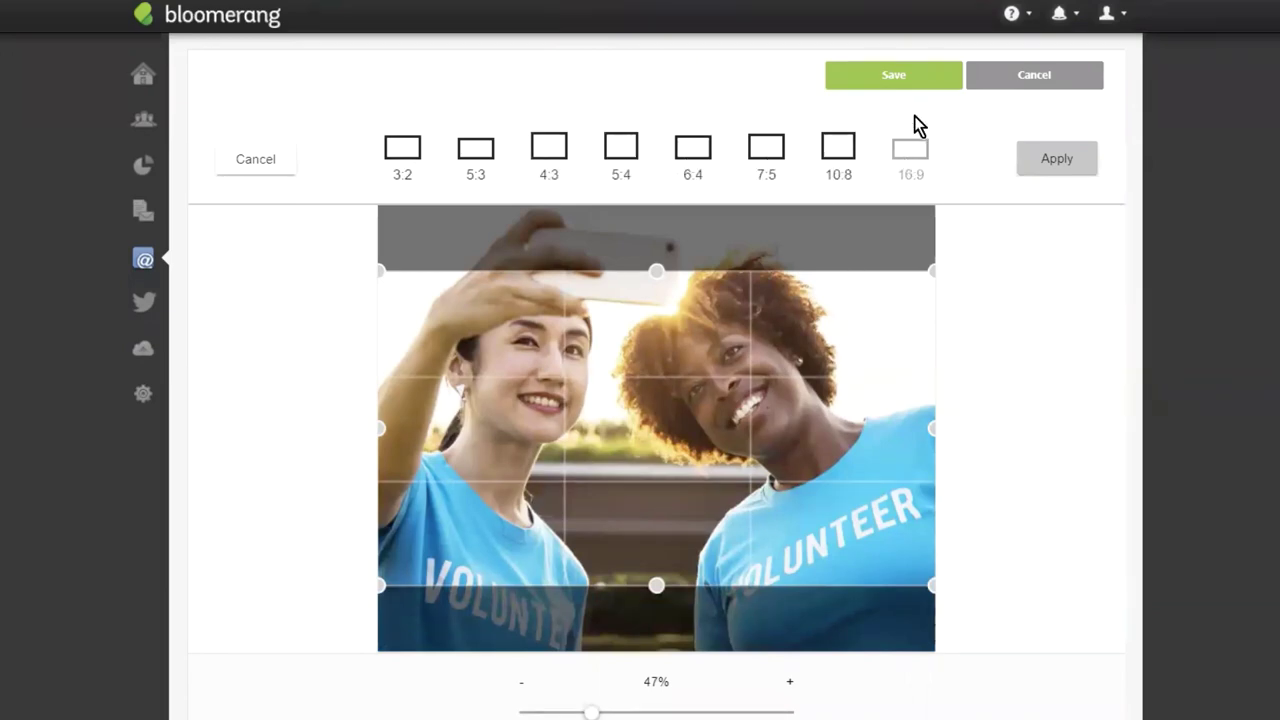
{"action": "left_click", "coordinate": [855, 158]}
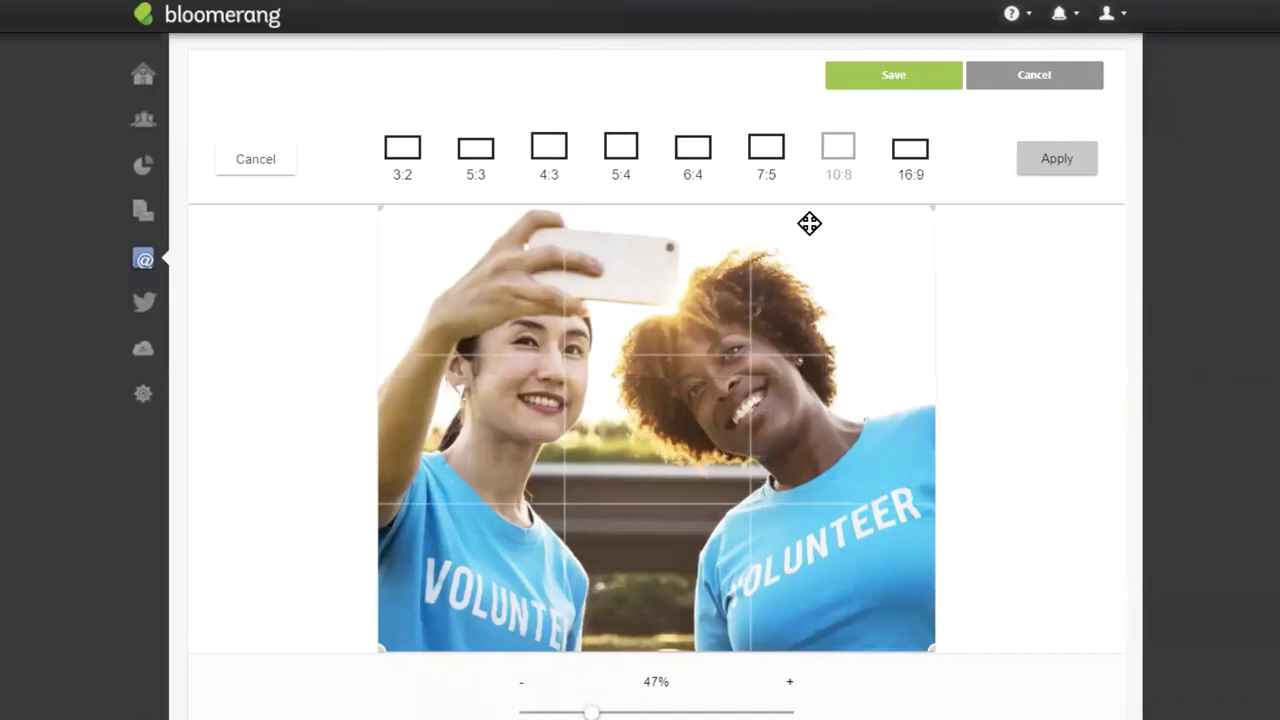
{"action": "left_click", "coordinate": [621, 148]}
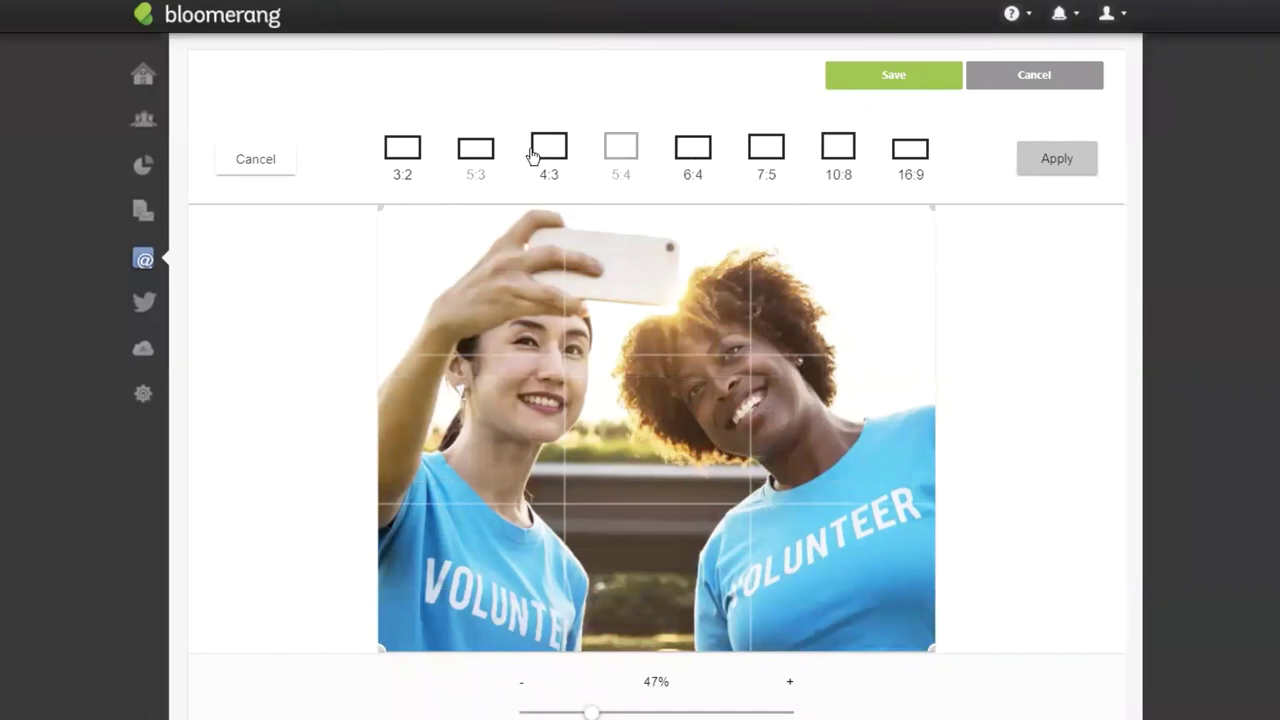
{"action": "left_click", "coordinate": [550, 150]}
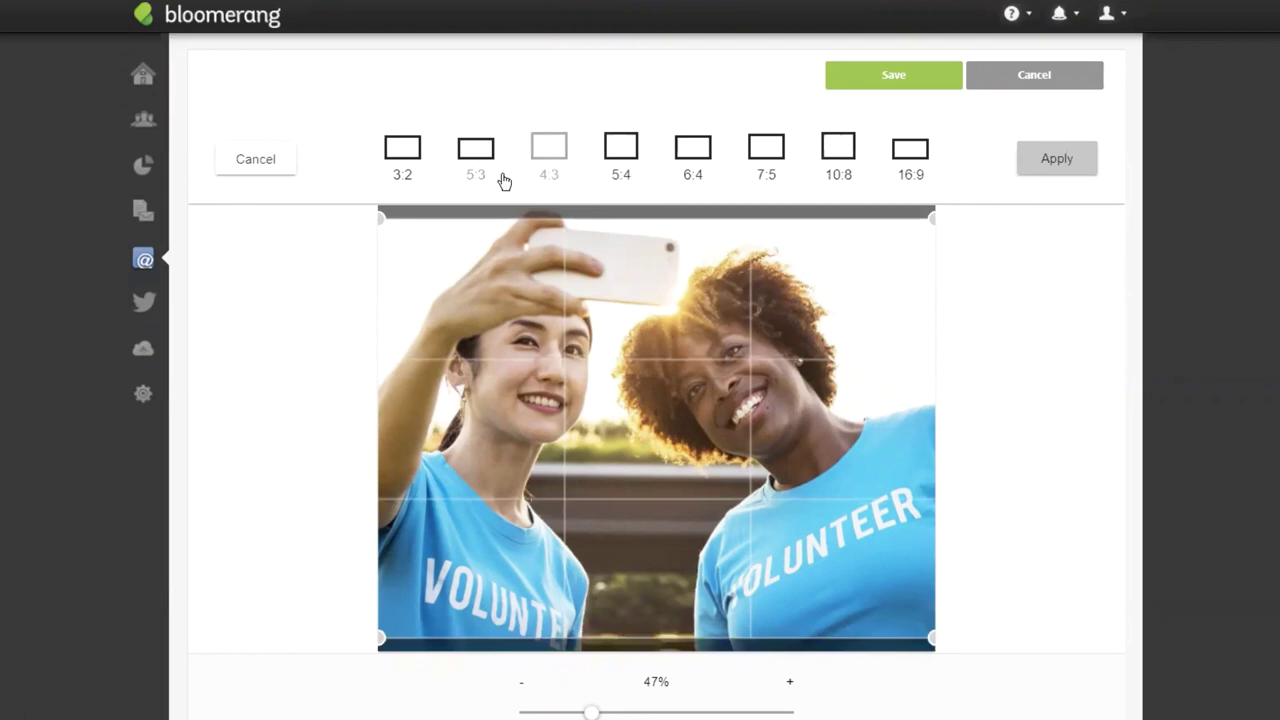
{"action": "left_click", "coordinate": [628, 154]}
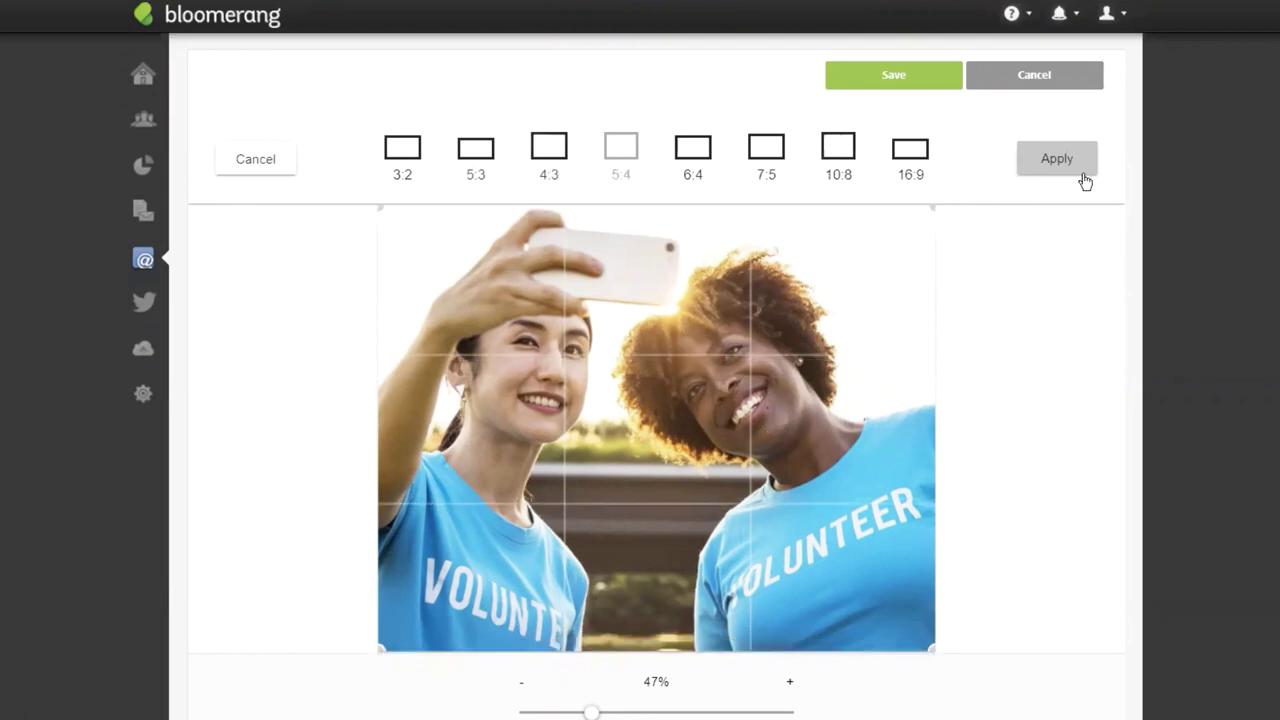
{"action": "left_click", "coordinate": [1057, 159]}
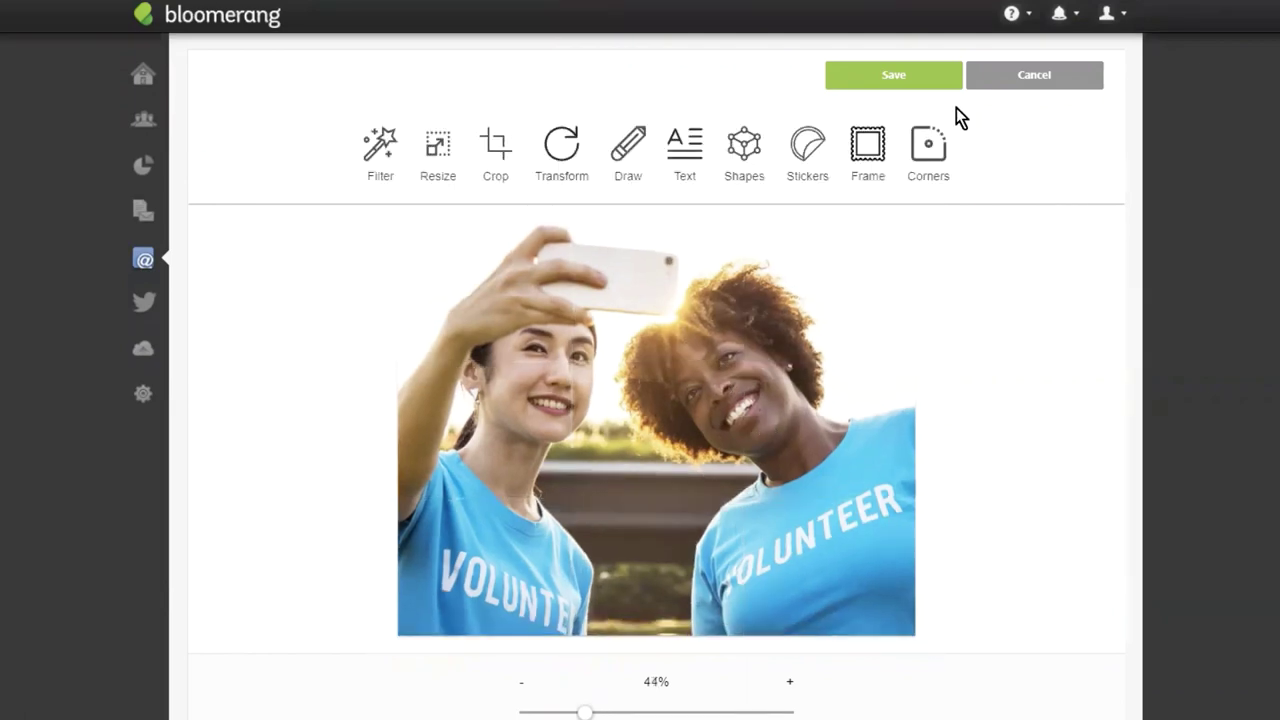
{"action": "left_click", "coordinate": [872, 80]}
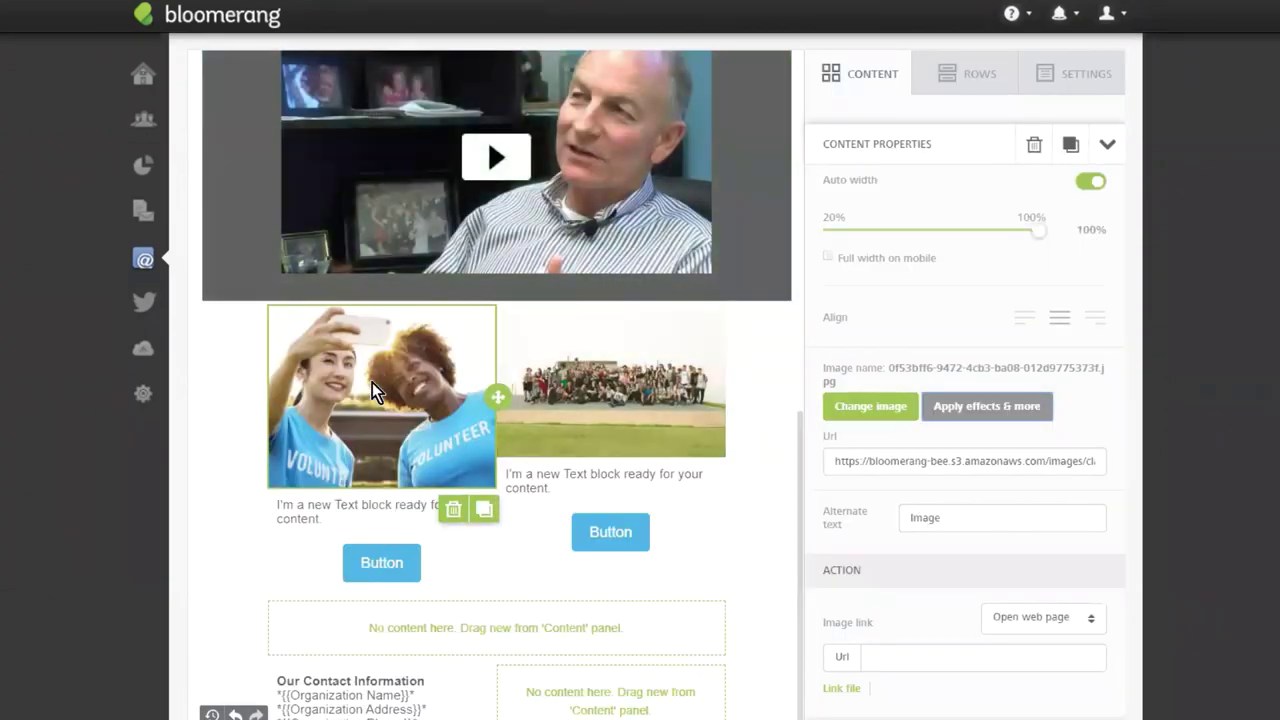
Crop the group photo to 5:4 with the crowd centred in the frame, and save it.
{"action": "left_click", "coordinate": [621, 368]}
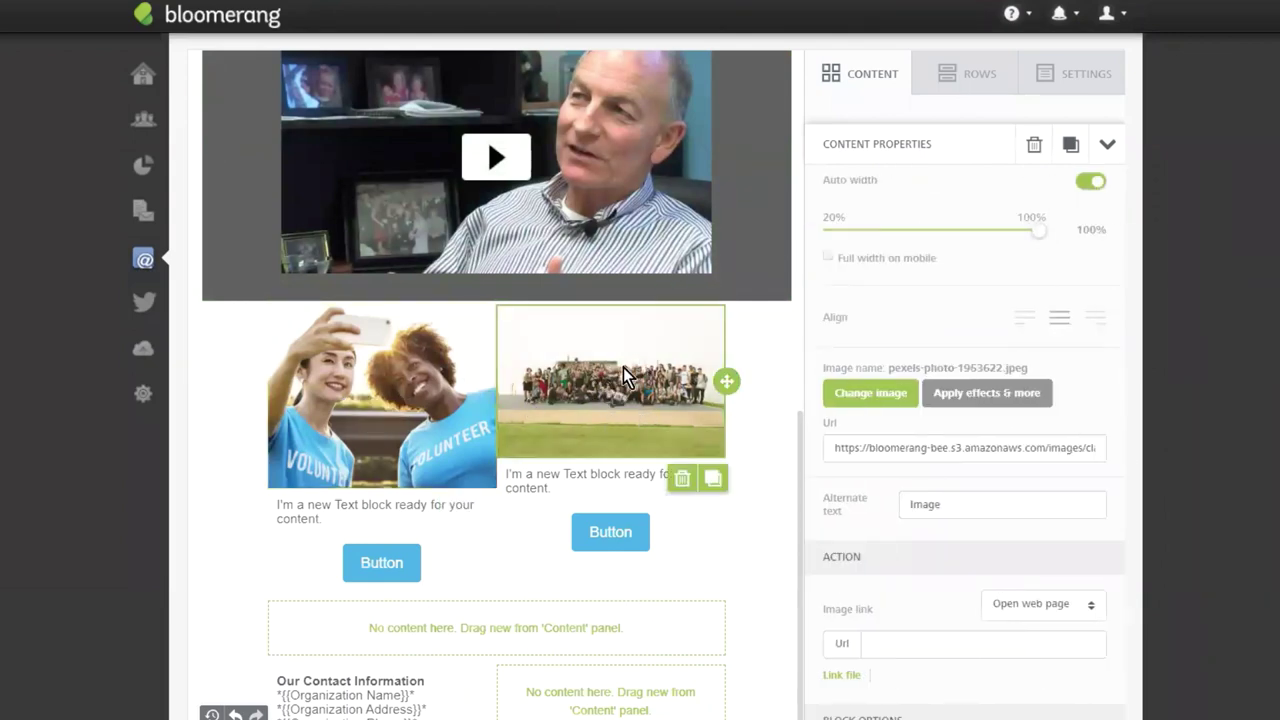
{"action": "left_click", "coordinate": [971, 394]}
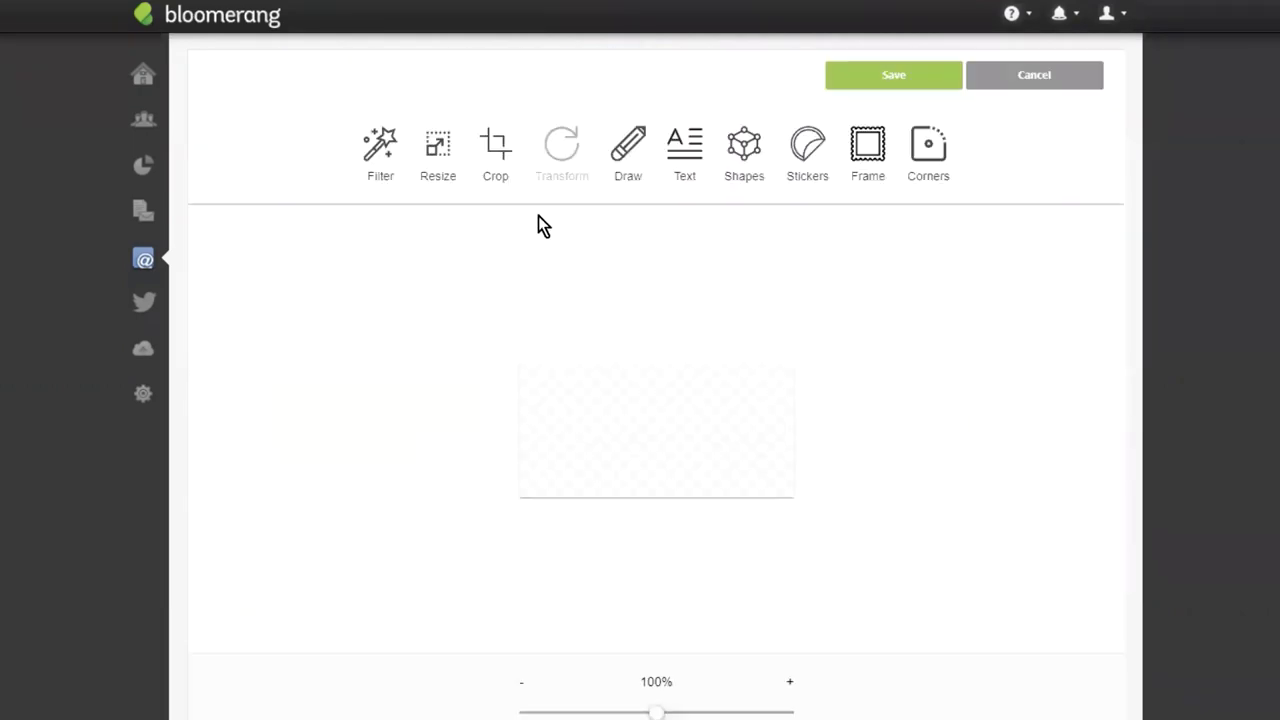
{"action": "left_click", "coordinate": [495, 150]}
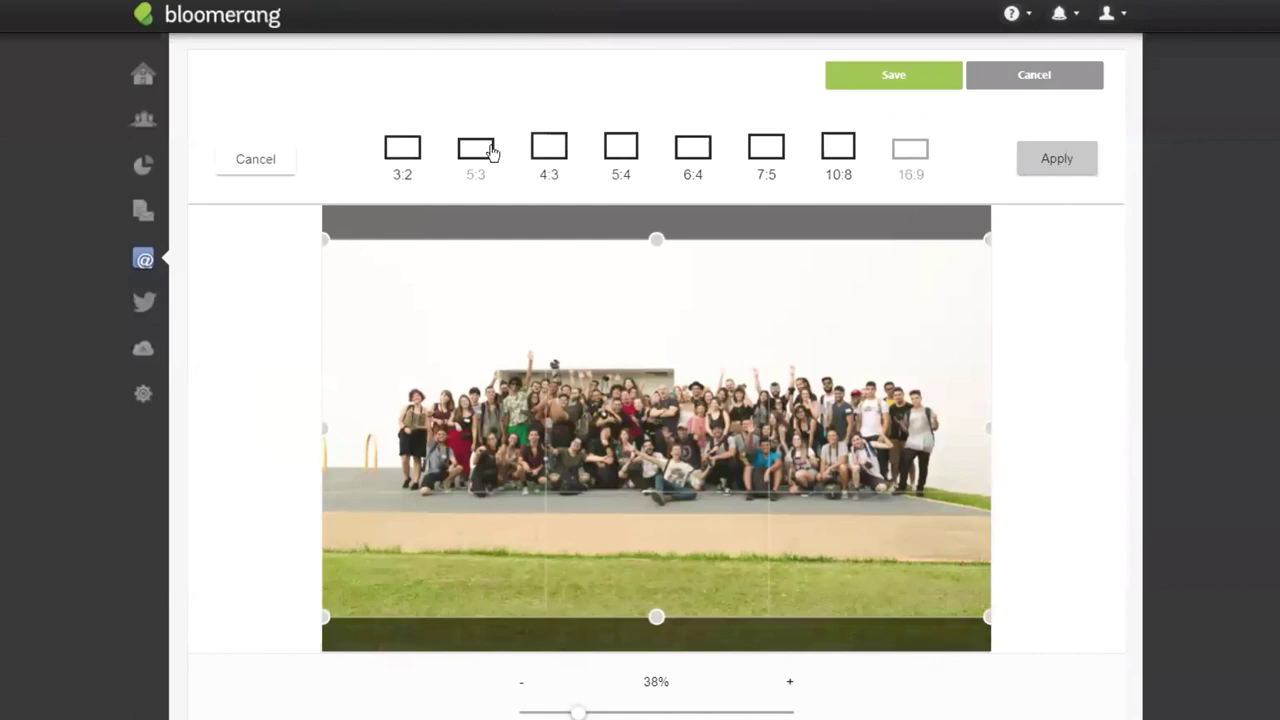
{"action": "left_click", "coordinate": [620, 150]}
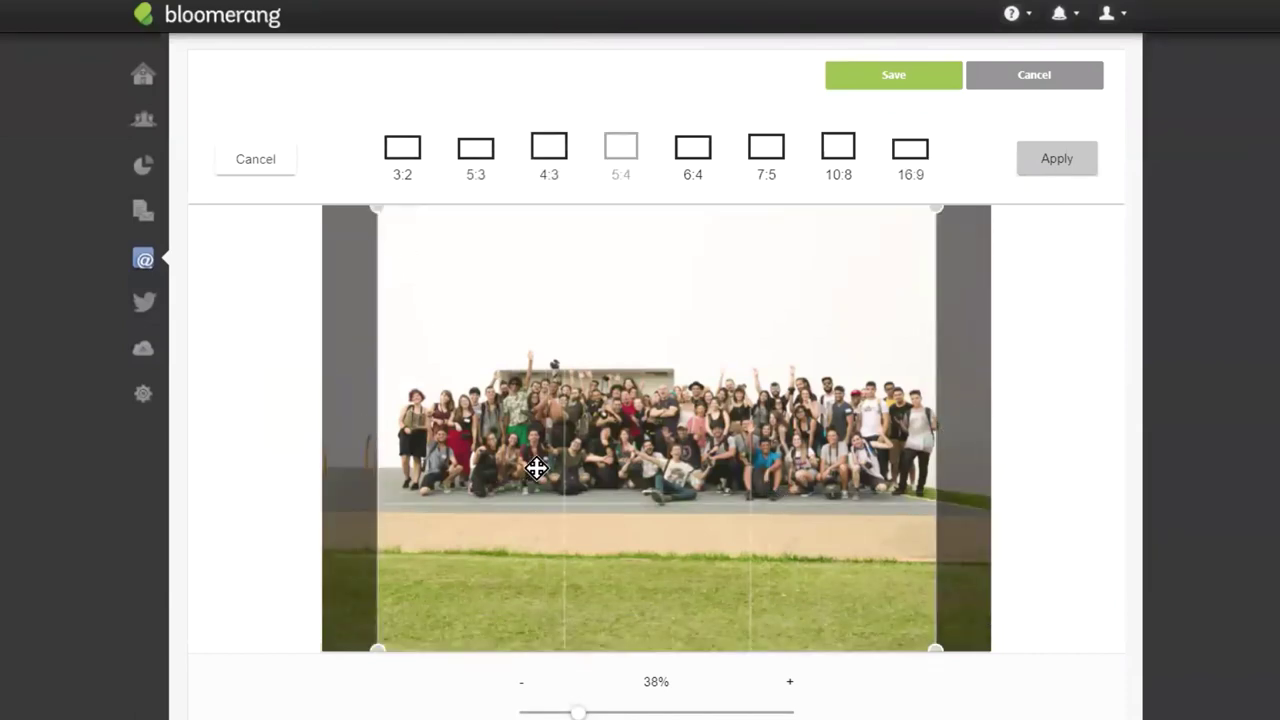
{"action": "left_click_drag", "start_coordinate": [537, 466], "coordinate": [558, 463]}
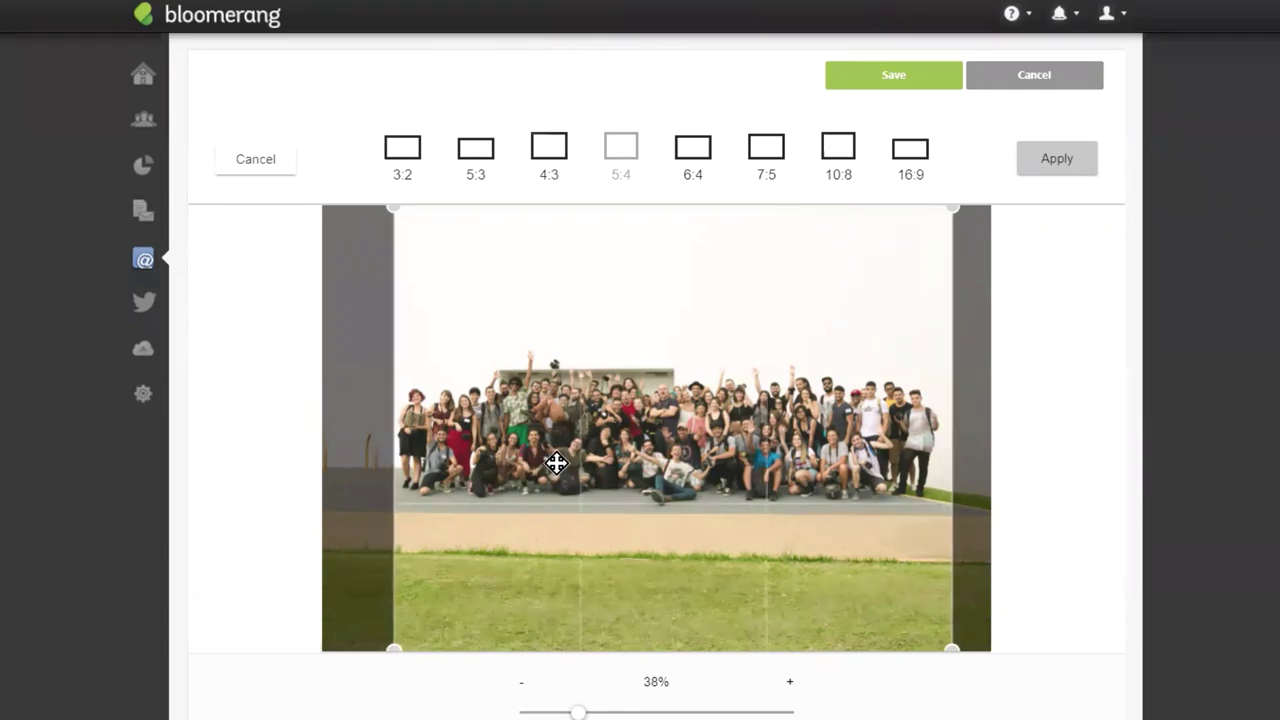
{"action": "left_click_drag", "start_coordinate": [614, 430], "coordinate": [606, 429]}
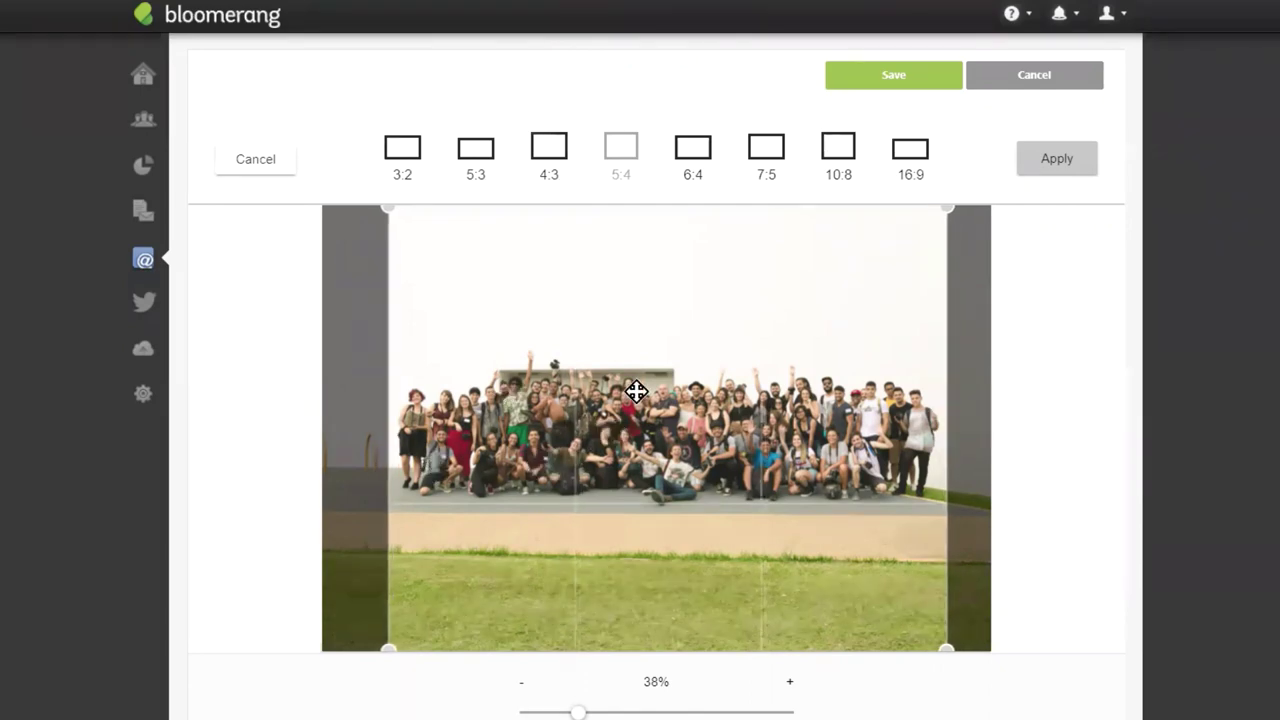
{"action": "left_click", "coordinate": [1058, 161]}
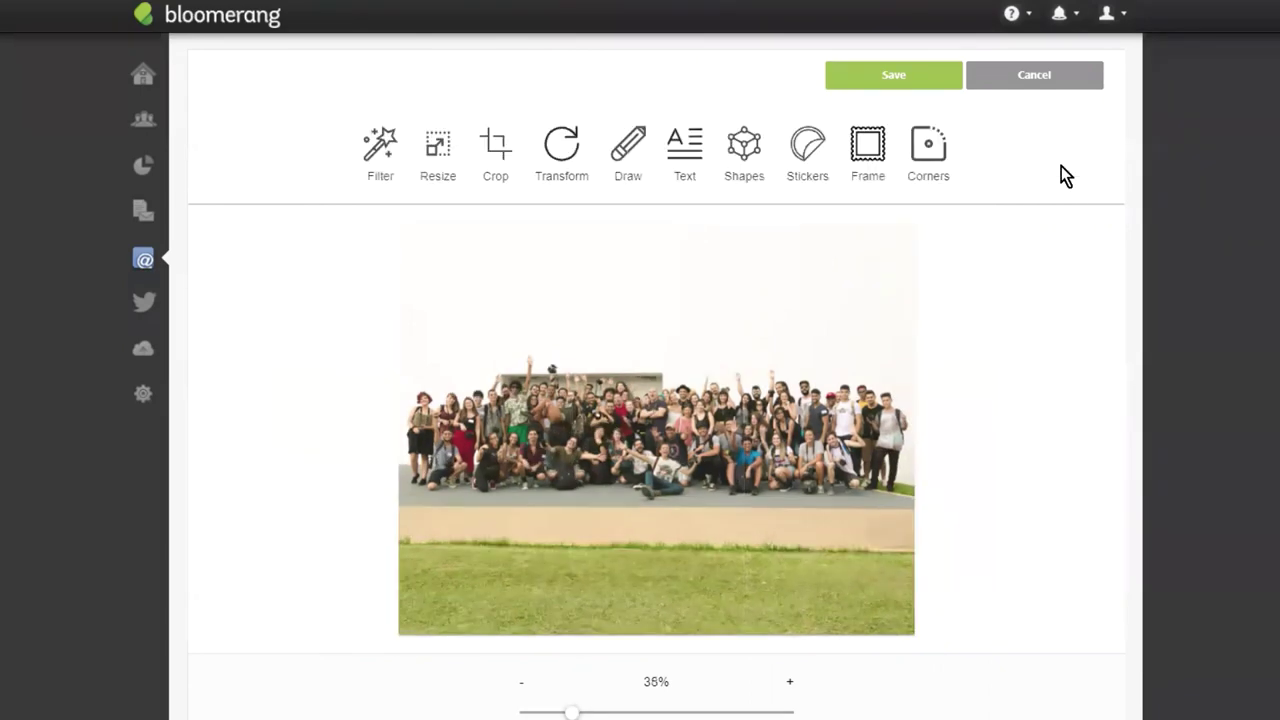
{"action": "left_click", "coordinate": [905, 78]}
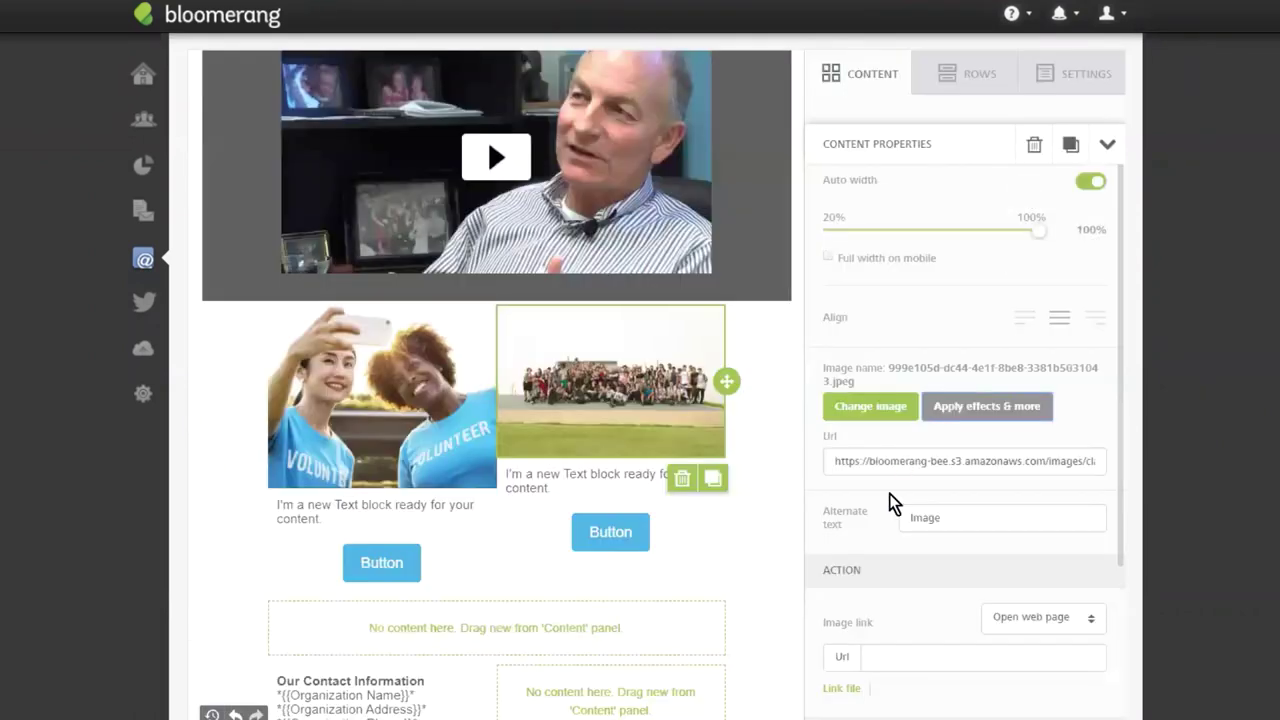
{"action": "left_click", "coordinate": [420, 429]}
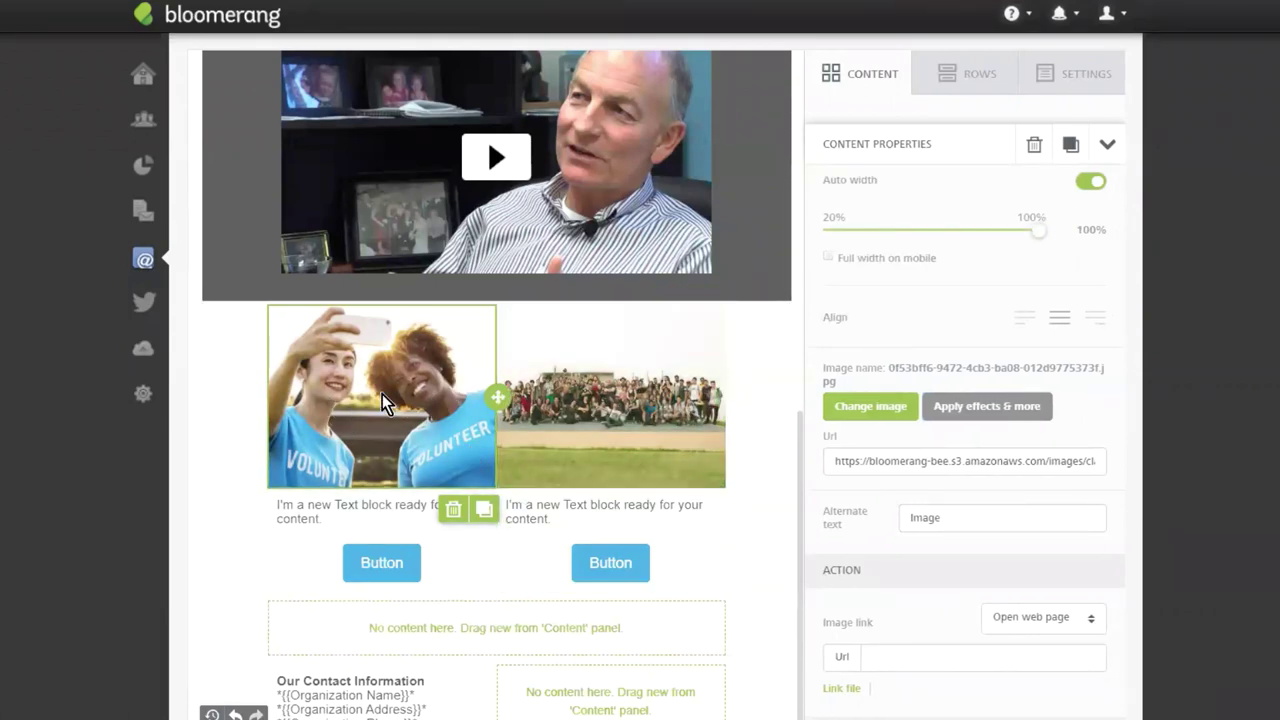
Raise the selfie's block padding to 10 on all sides.
{"action": "scroll", "coordinate": [966, 317], "scroll_direction": "down", "scroll_amount": 2}
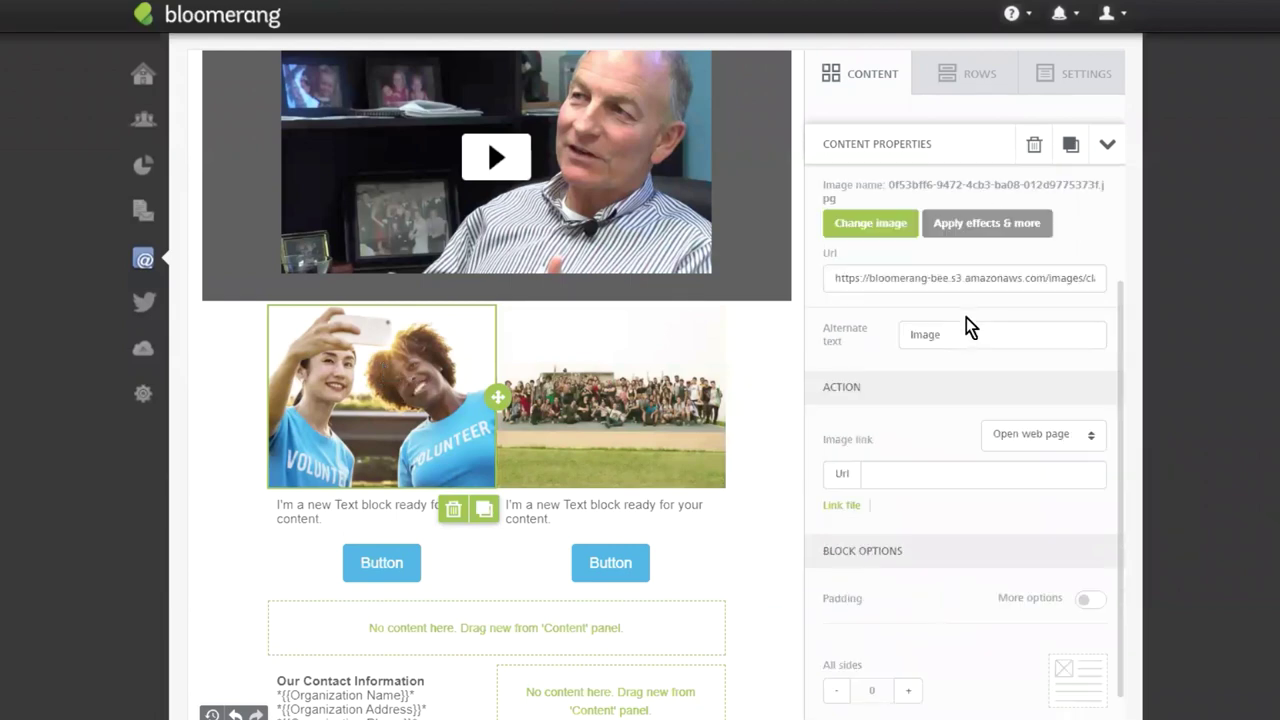
{"action": "left_click", "coordinate": [910, 691]}
{"action": "left_click", "coordinate": [910, 691]}
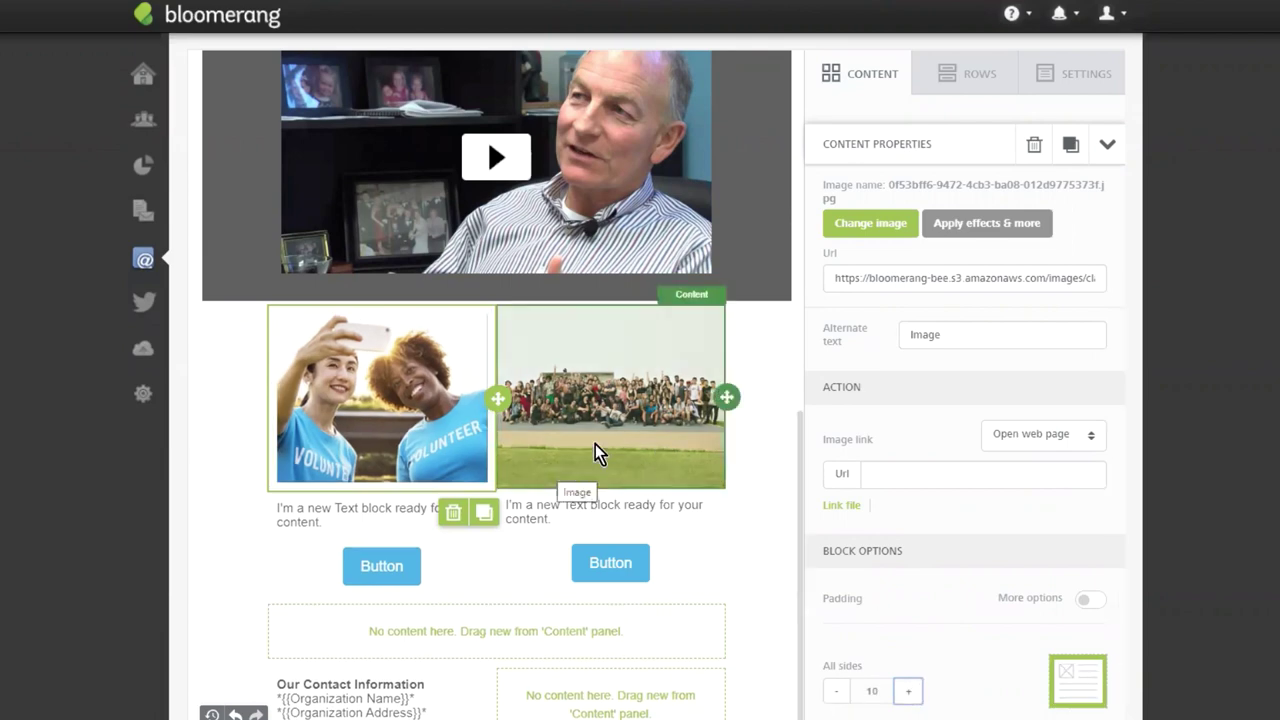
Give the group photo the same padding of 10 on all sides.
{"action": "left_click", "coordinate": [606, 382]}
{"action": "scroll", "coordinate": [820, 663], "scroll_direction": "up", "scroll_amount": 3}
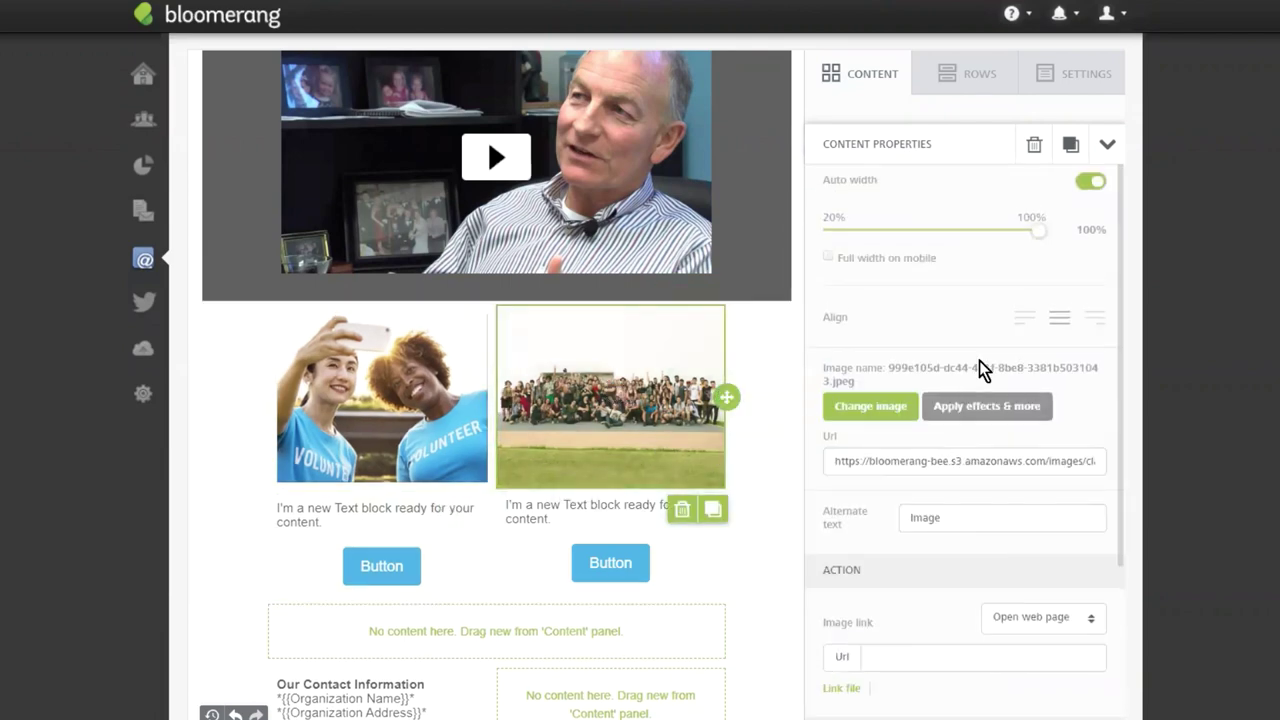
{"action": "scroll", "coordinate": [982, 380], "scroll_direction": "down", "scroll_amount": 3}
{"action": "left_click", "coordinate": [914, 636]}
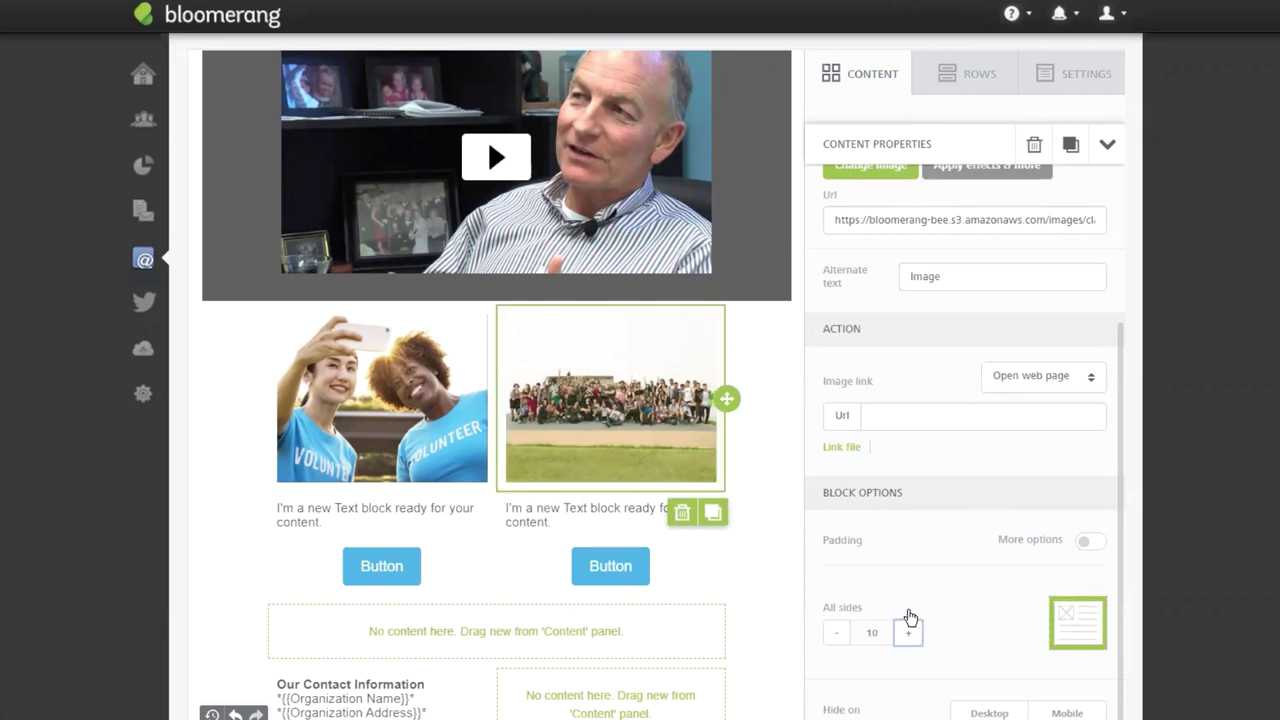
{"action": "left_click", "coordinate": [407, 421]}
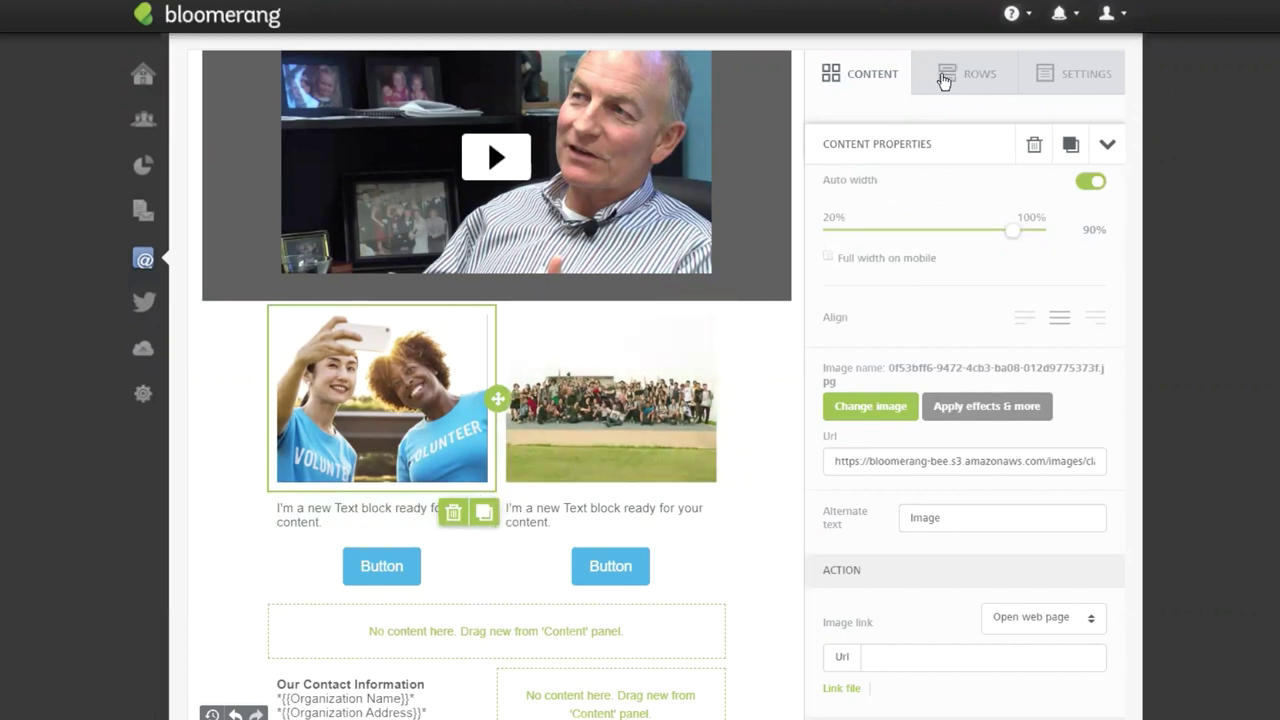
{"action": "left_click", "coordinate": [879, 85]}
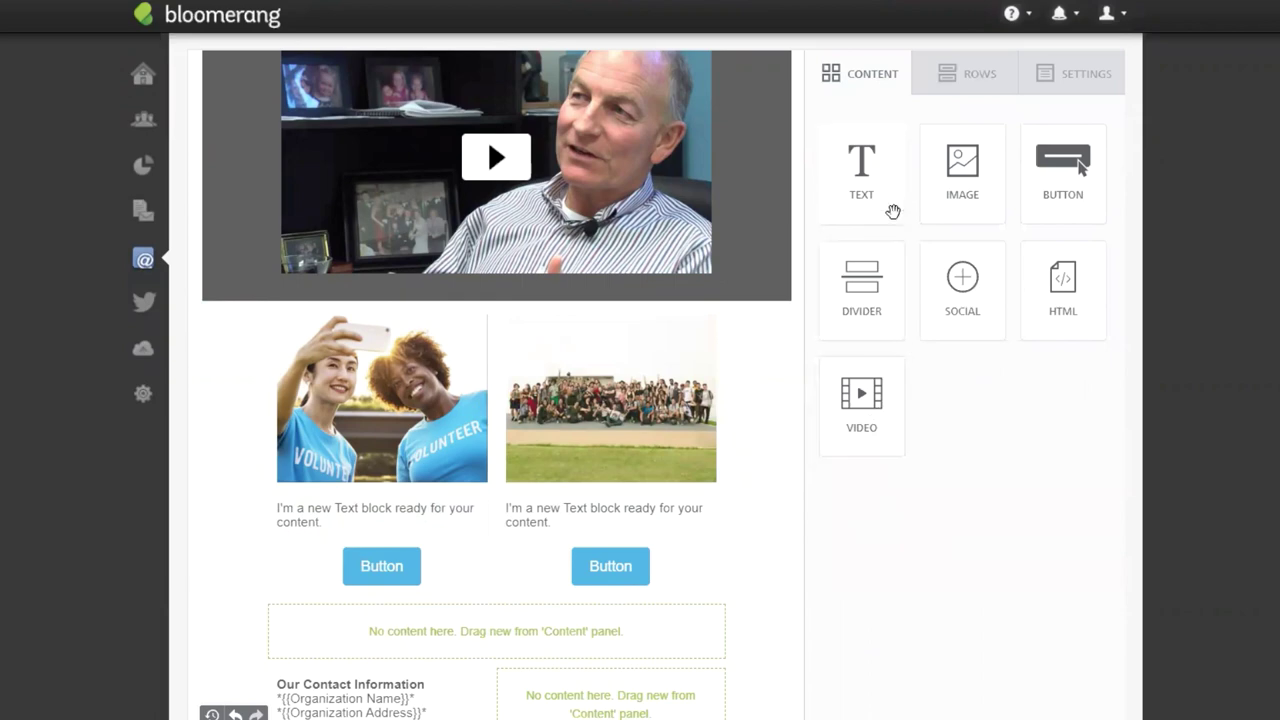
Add text blocks under both photos and replace the left placeholder with 'Volunteers Needed!'.
{"action": "left_click_drag", "start_coordinate": [863, 178], "coordinate": [380, 492]}
{"action": "left_click_drag", "start_coordinate": [860, 168], "coordinate": [603, 499]}
{"action": "triple_click", "coordinate": [311, 508]}
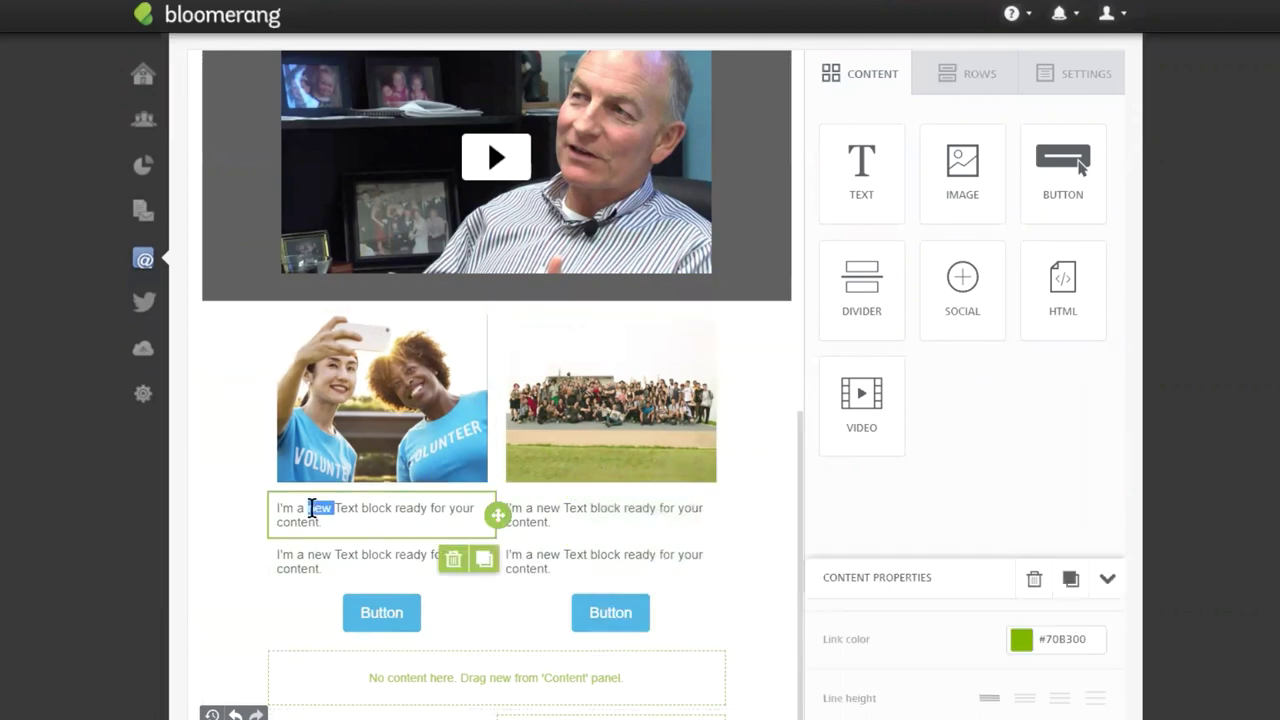
{"action": "type", "text": "V"}
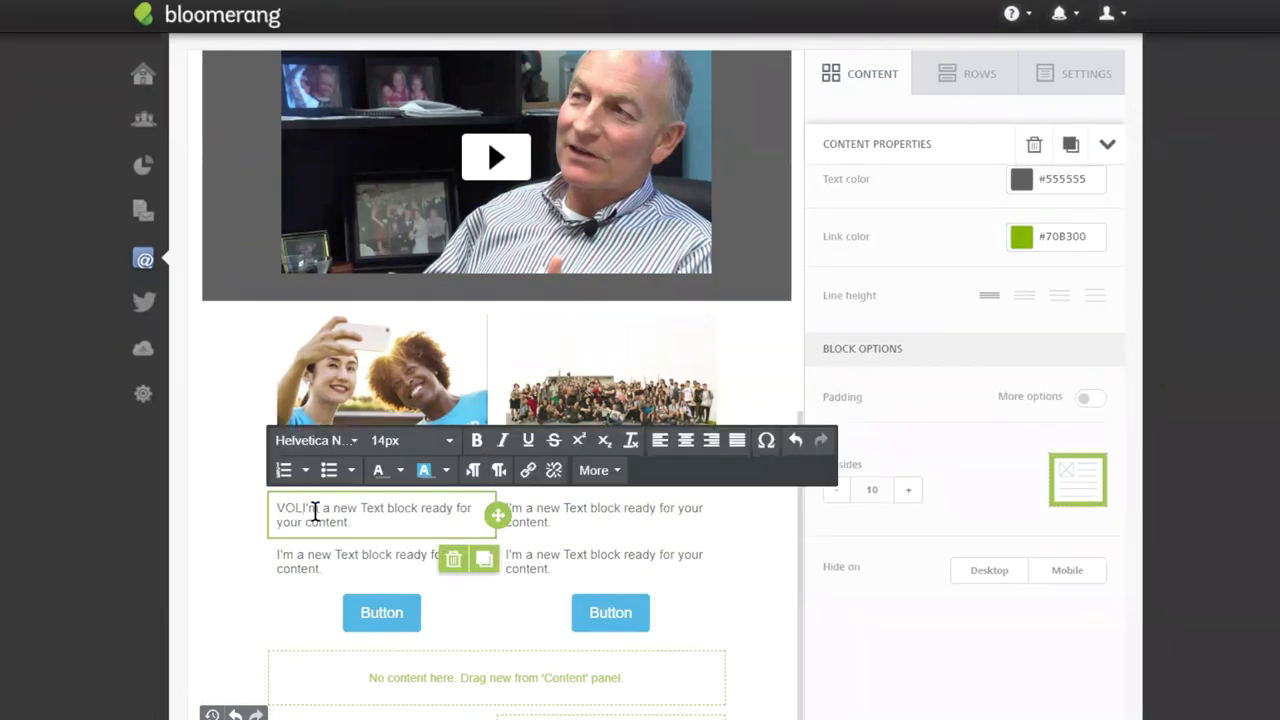
{"action": "type", "text": "olunteers N"}
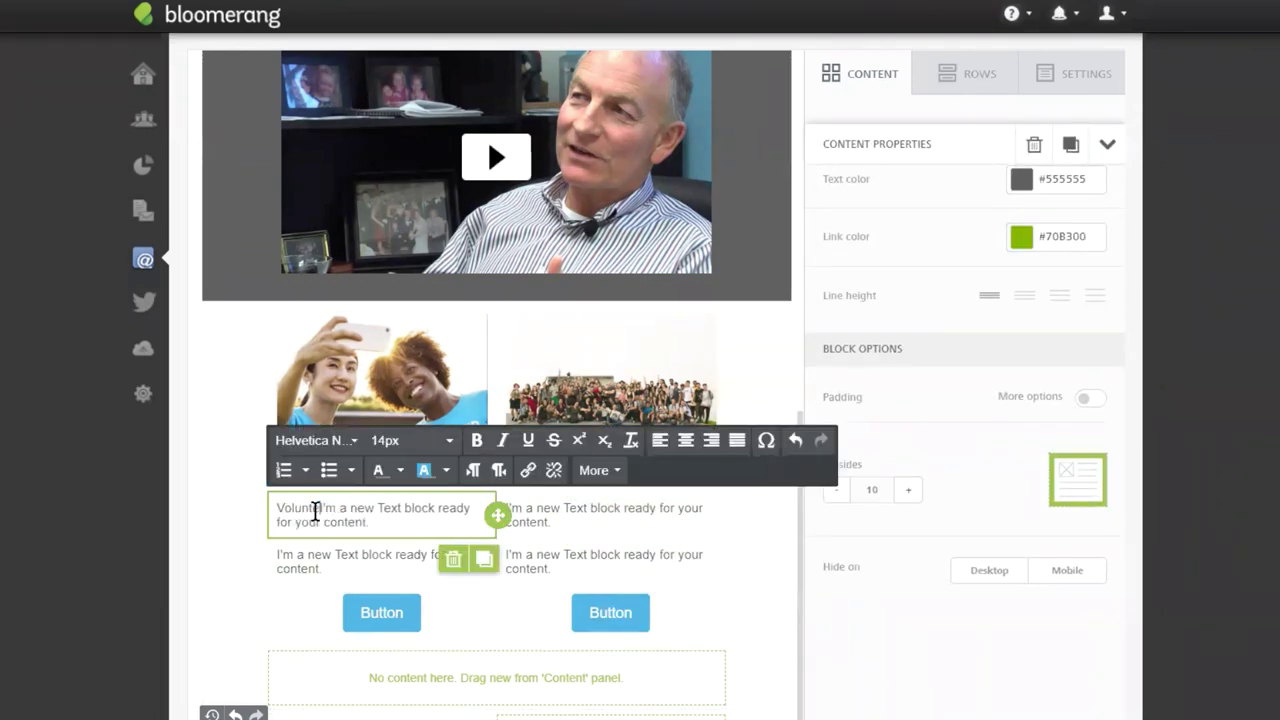
{"action": "type", "text": "eeded!"}
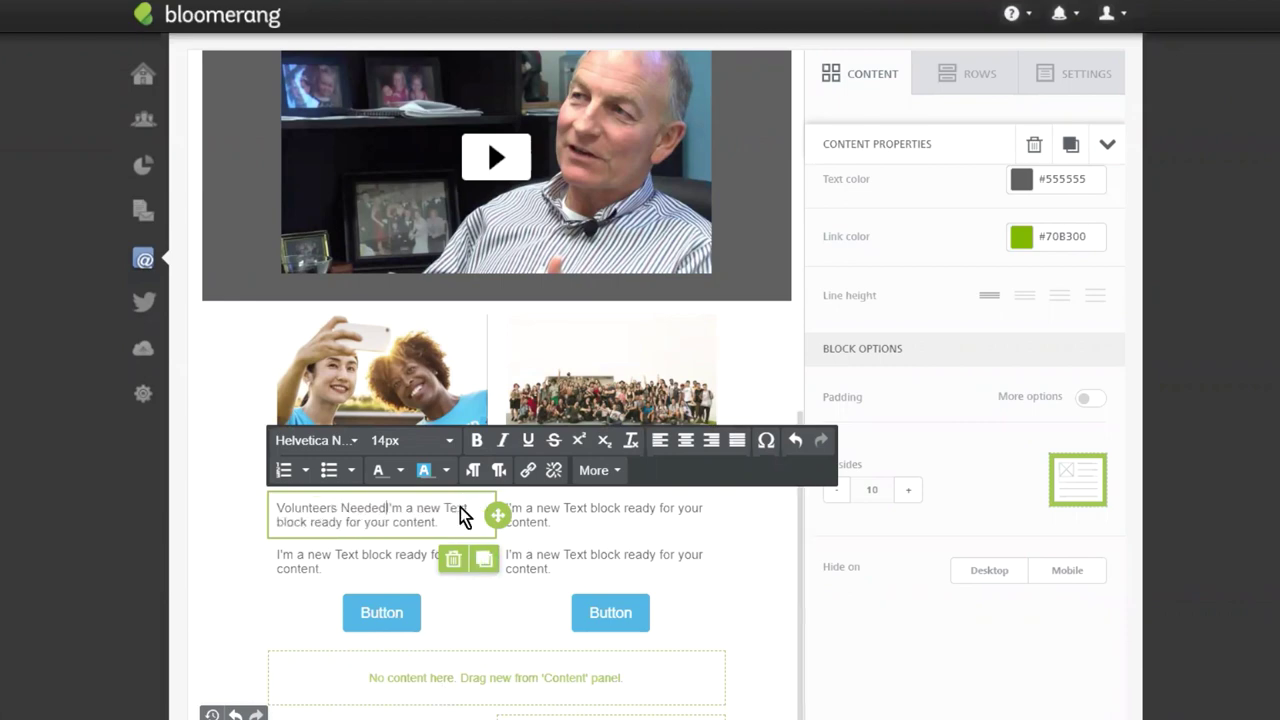
{"action": "key", "text": "ctrl+shift+End"}
{"action": "key", "text": "BackSpace"}
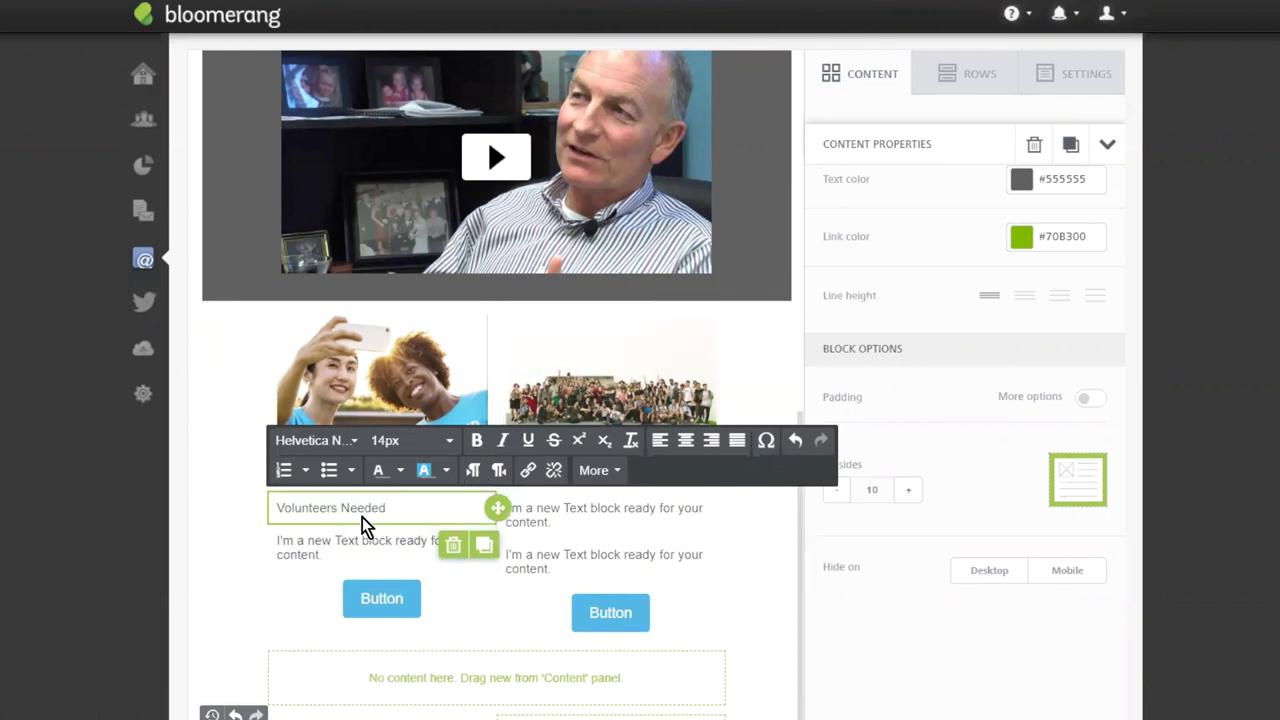
Centre the Volunteers Needed heading and set it to 20px.
{"action": "left_click_drag", "start_coordinate": [386, 509], "coordinate": [277, 509]}
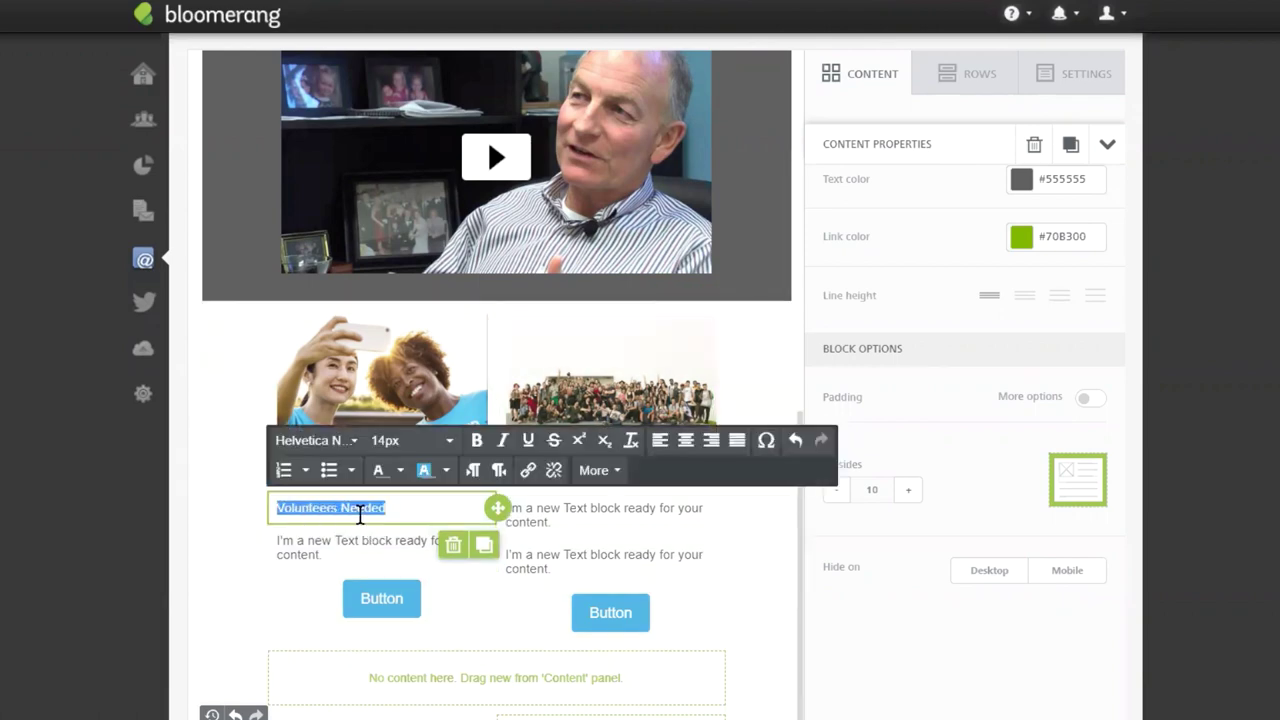
{"action": "left_click", "coordinate": [686, 440]}
{"action": "left_click", "coordinate": [400, 440]}
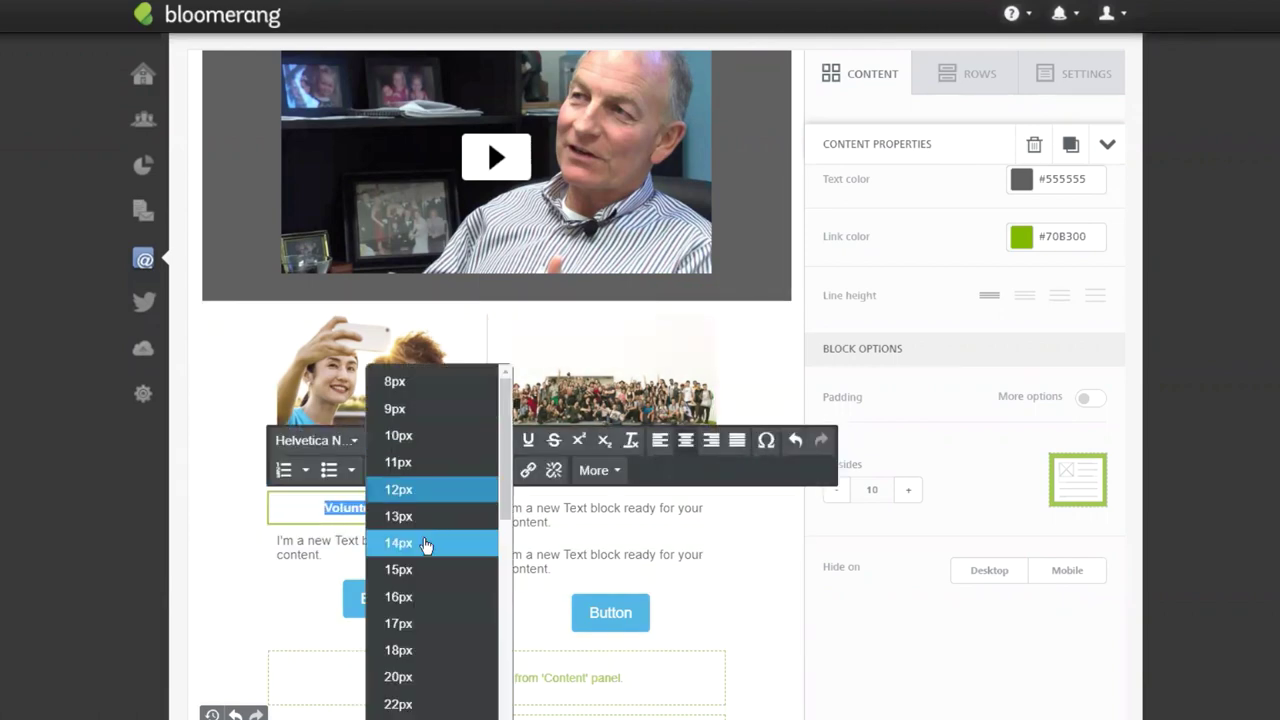
{"action": "left_click", "coordinate": [410, 677]}
Paste the lorem-ipsum paragraph into the block below, deleting its ending from Pharetra onward.
{"action": "left_click", "coordinate": [400, 558]}
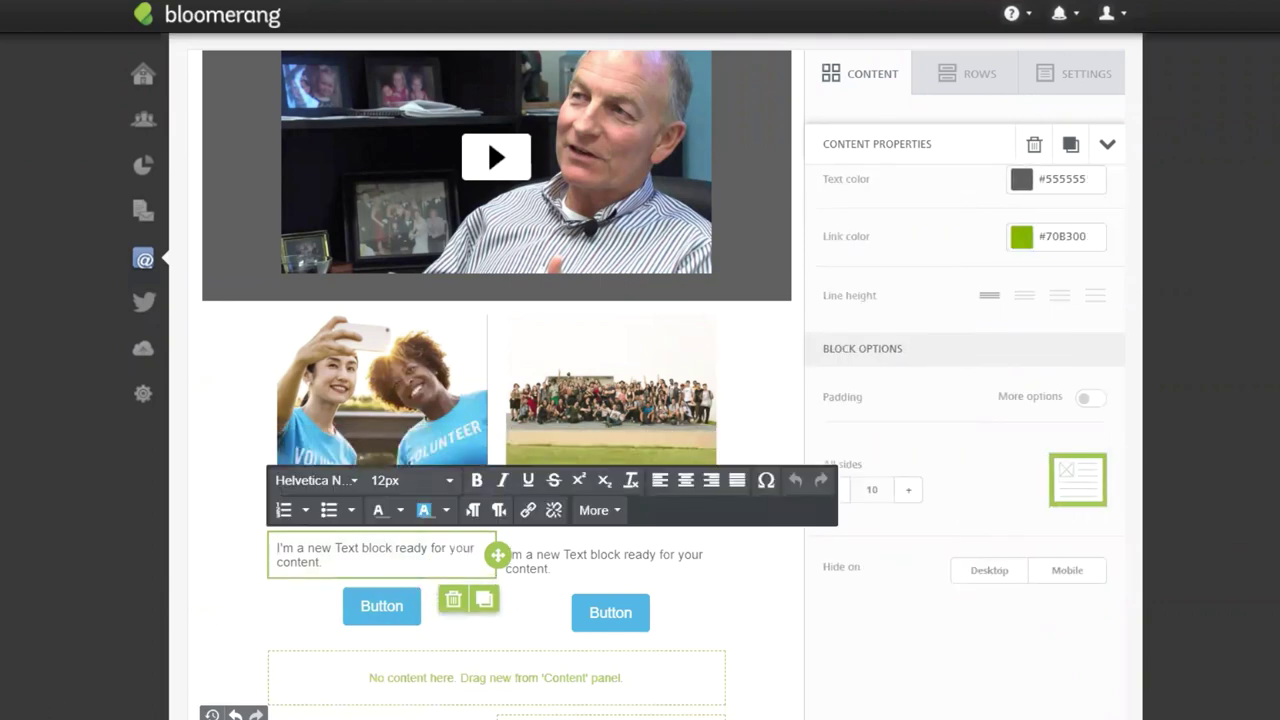
{"action": "triple_click", "coordinate": [340, 566]}
{"action": "key", "text": "ctrl+v"}
{"action": "left_click_drag", "start_coordinate": [301, 661], "coordinate": [405, 618]}
{"action": "key", "text": "BackSpace"}
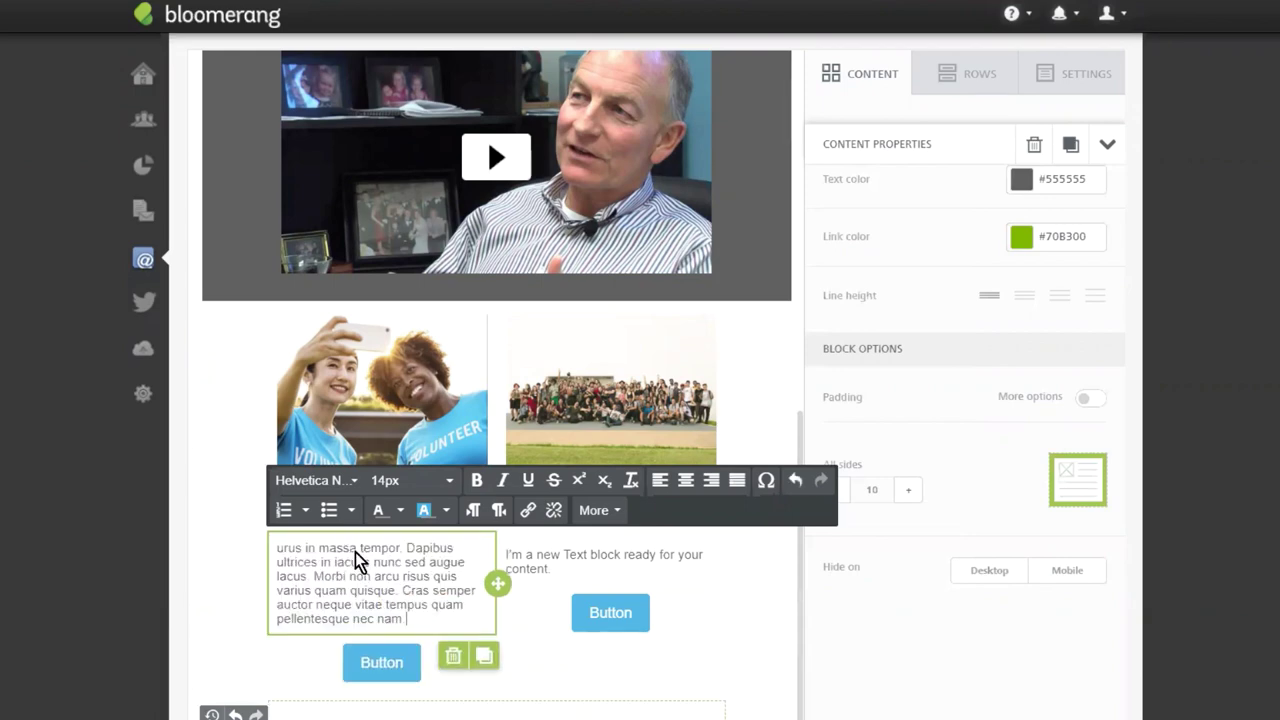
Turn the right-hand text block into a bulleted list.
{"action": "left_click", "coordinate": [596, 568]}
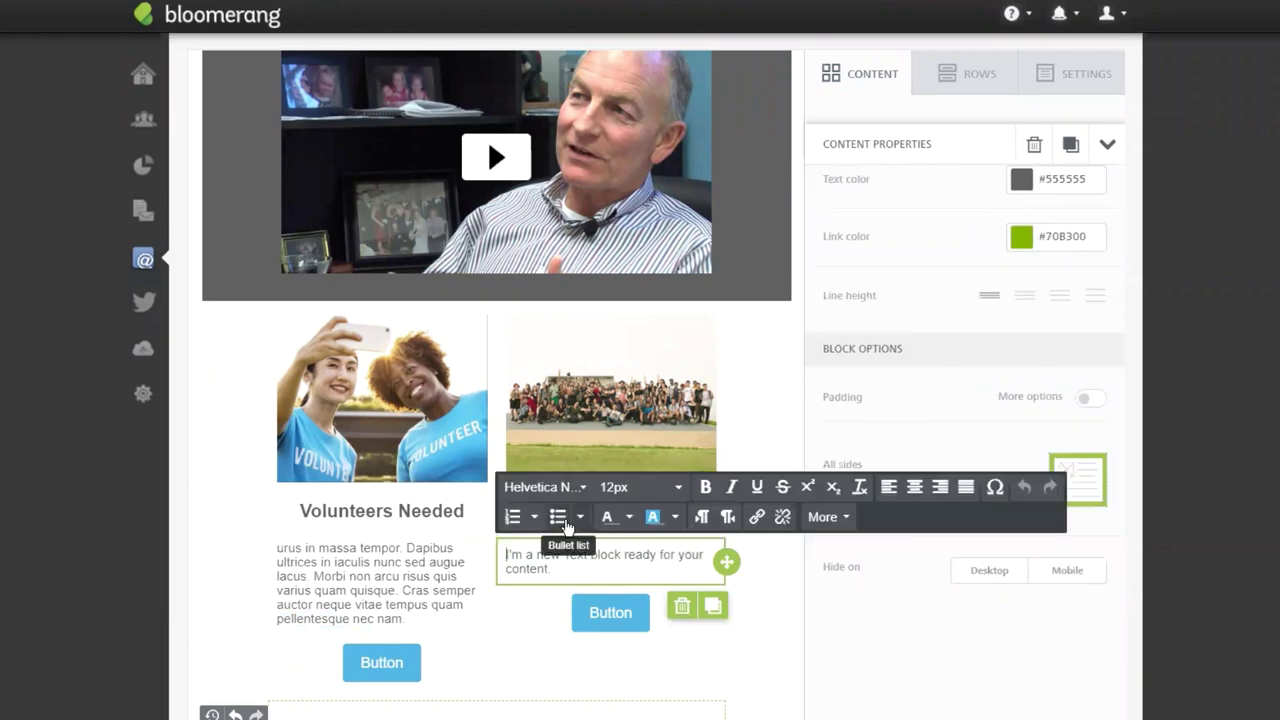
{"action": "left_click", "coordinate": [558, 516]}
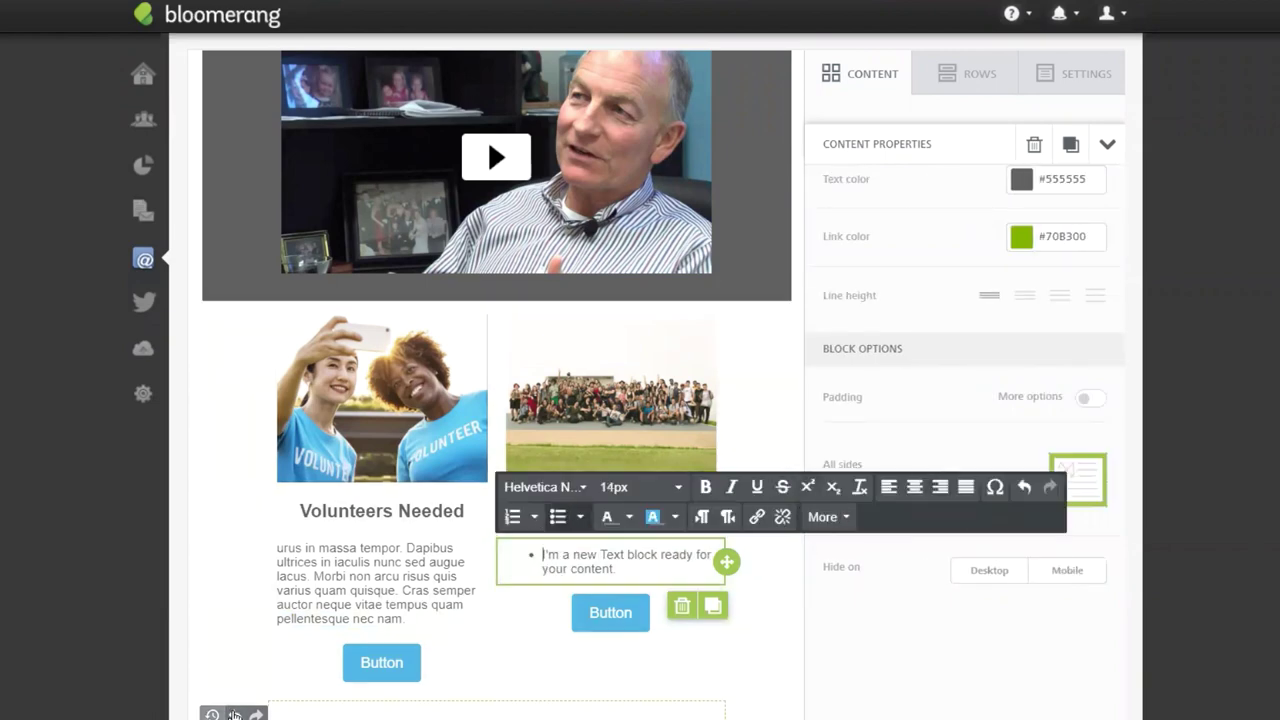
{"action": "scroll", "coordinate": [560, 600], "scroll_direction": "down", "scroll_amount": 2}
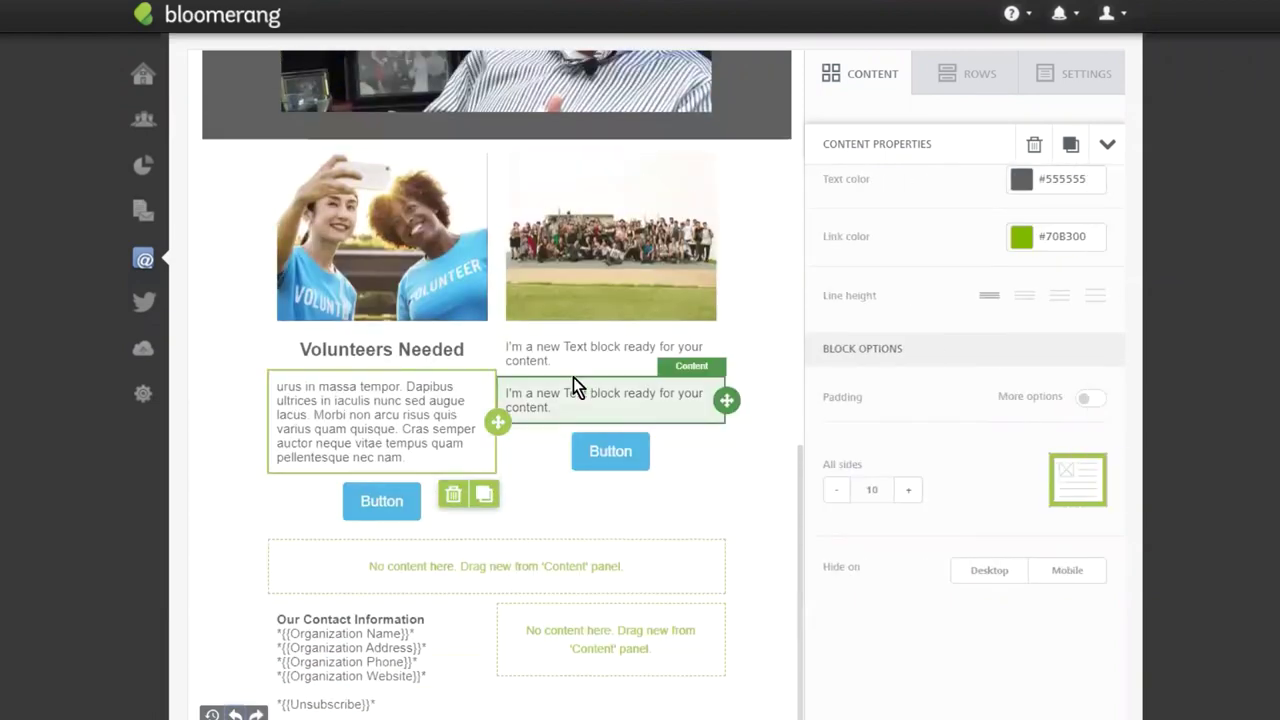
Replace the upper right block's placeholder text with 'Upcoming Event'.
{"action": "left_click", "coordinate": [583, 347]}
{"action": "left_click_drag", "start_coordinate": [574, 366], "coordinate": [470, 349]}
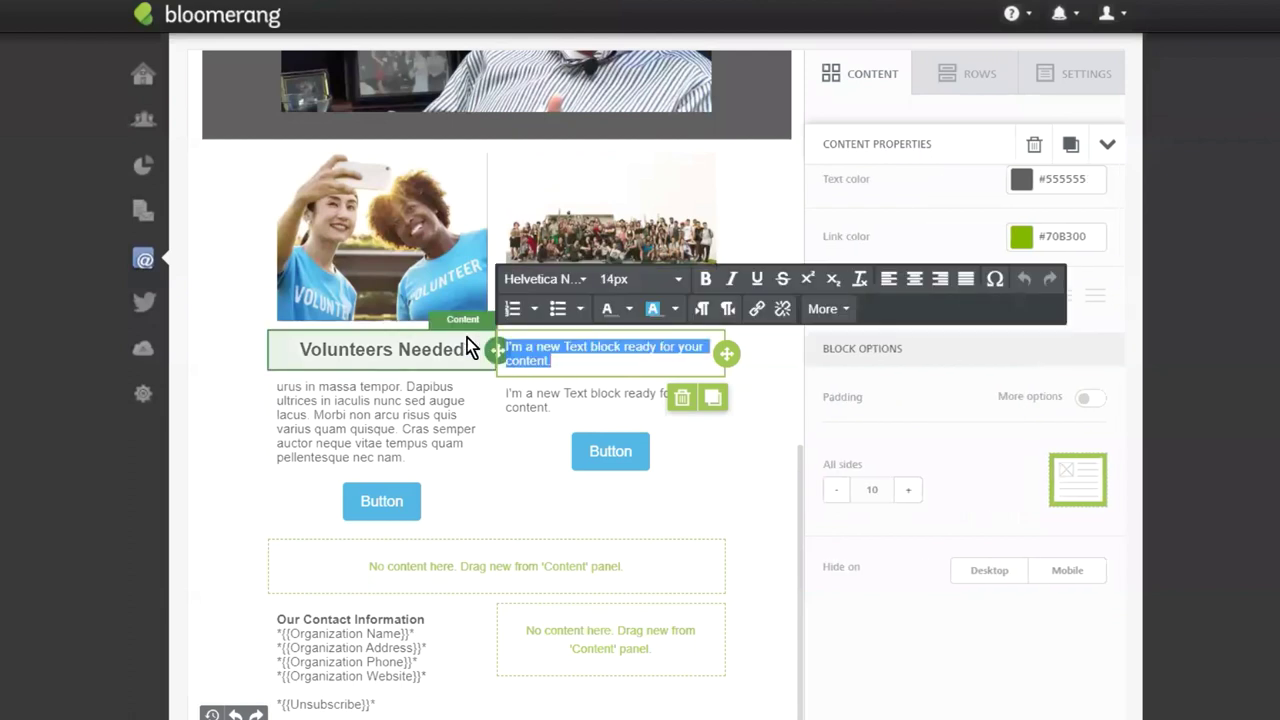
{"action": "key", "text": "BackSpace"}
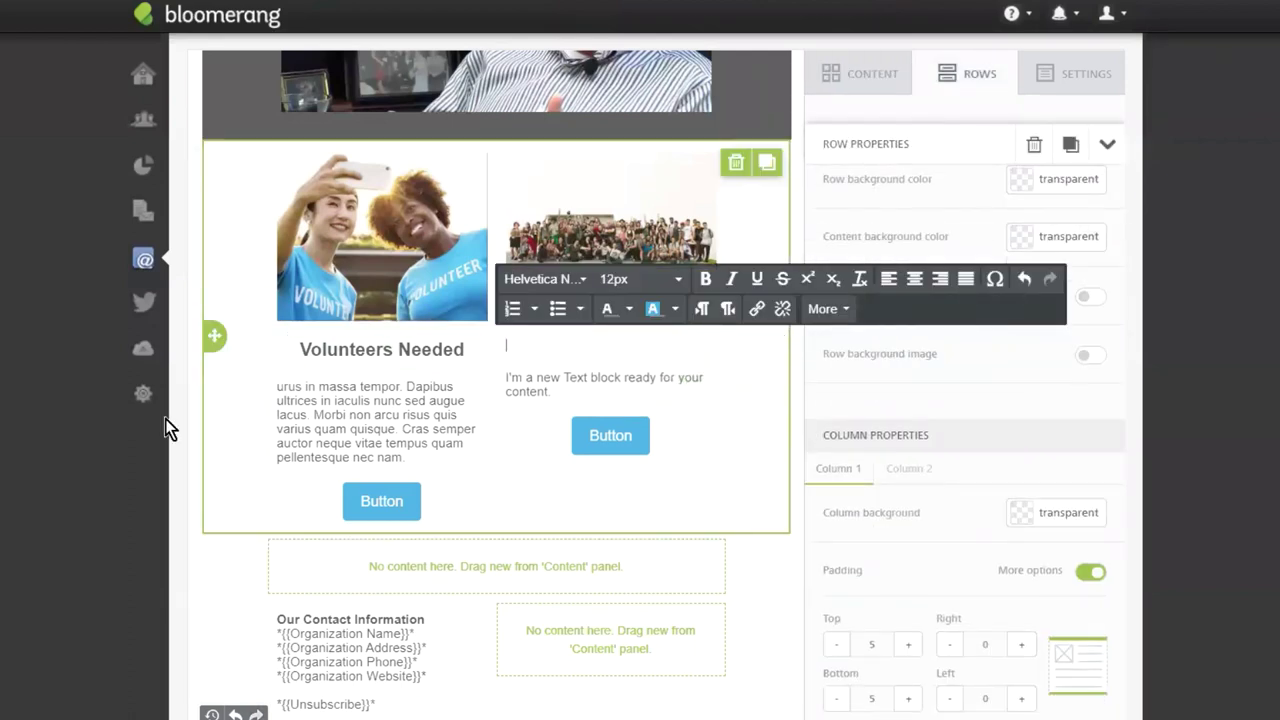
{"action": "left_click", "coordinate": [580, 347]}
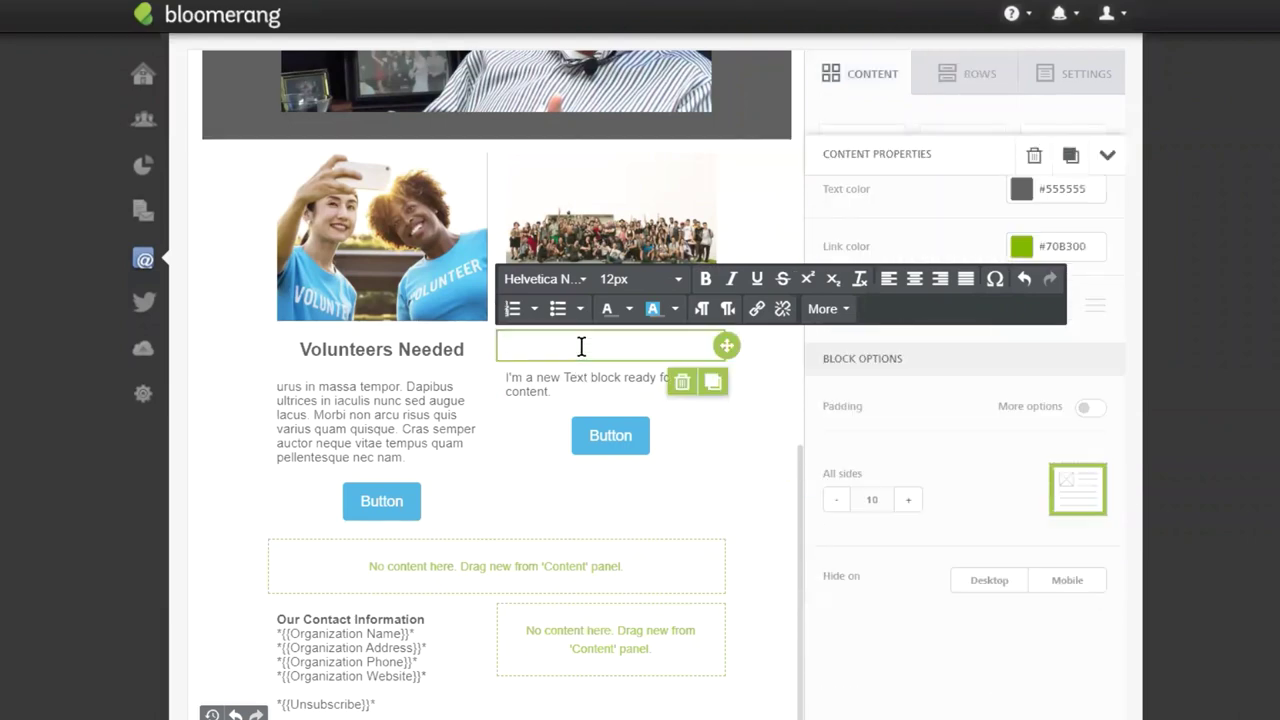
{"action": "type", "text": "Upcoming E"}
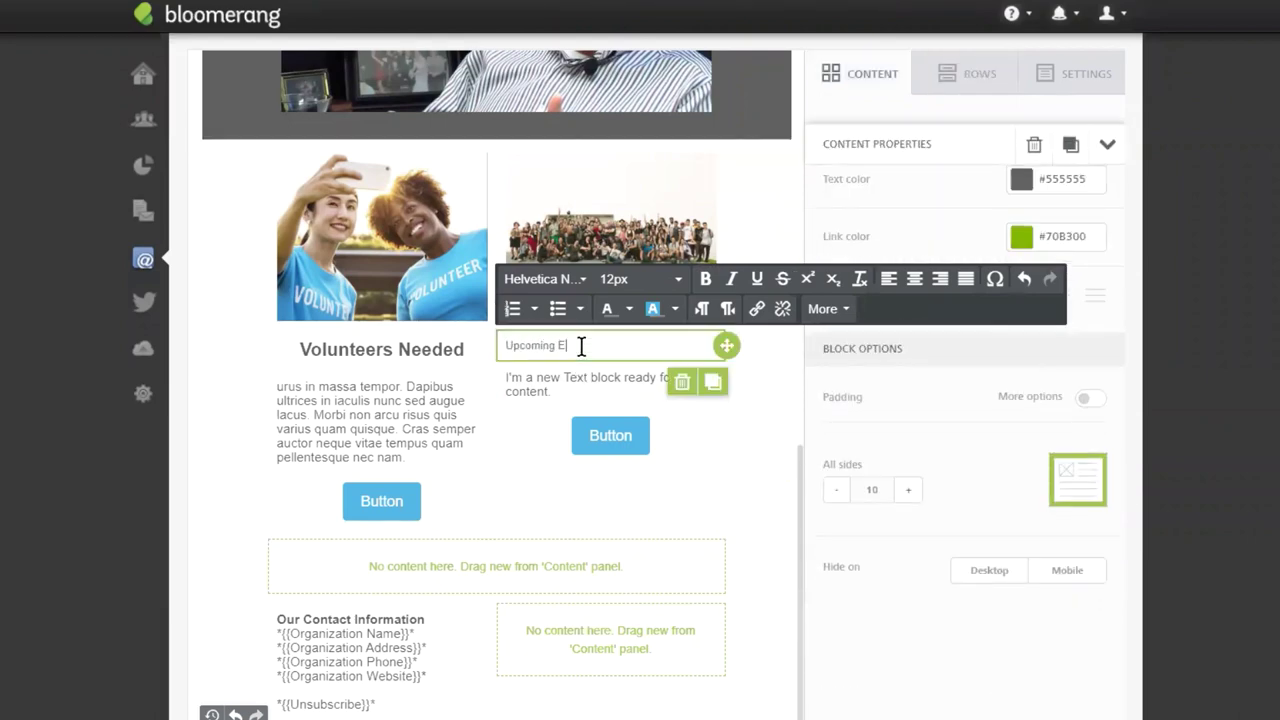
{"action": "type", "text": "vent"}
Set the Upcoming Event heading to 20px and centre it.
{"action": "key", "text": "ctrl+shift+Left"}
{"action": "key", "text": "ctrl+shift+Left"}
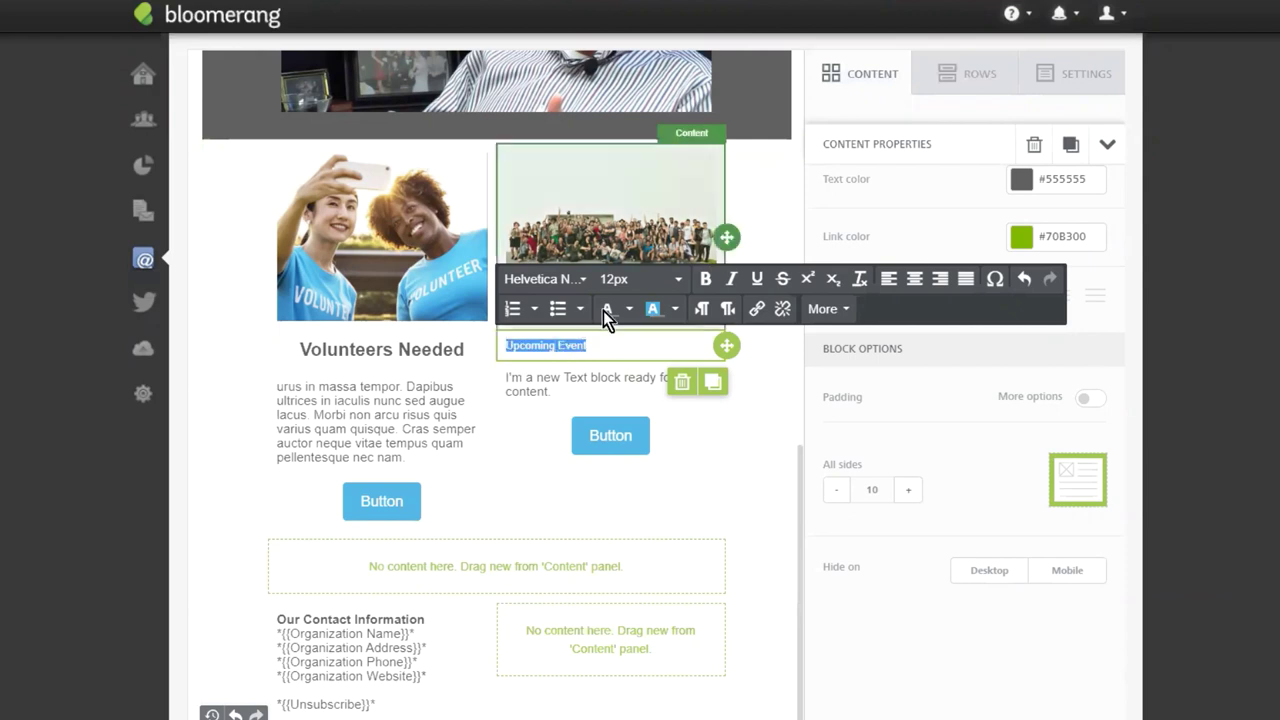
{"action": "left_click", "coordinate": [670, 285]}
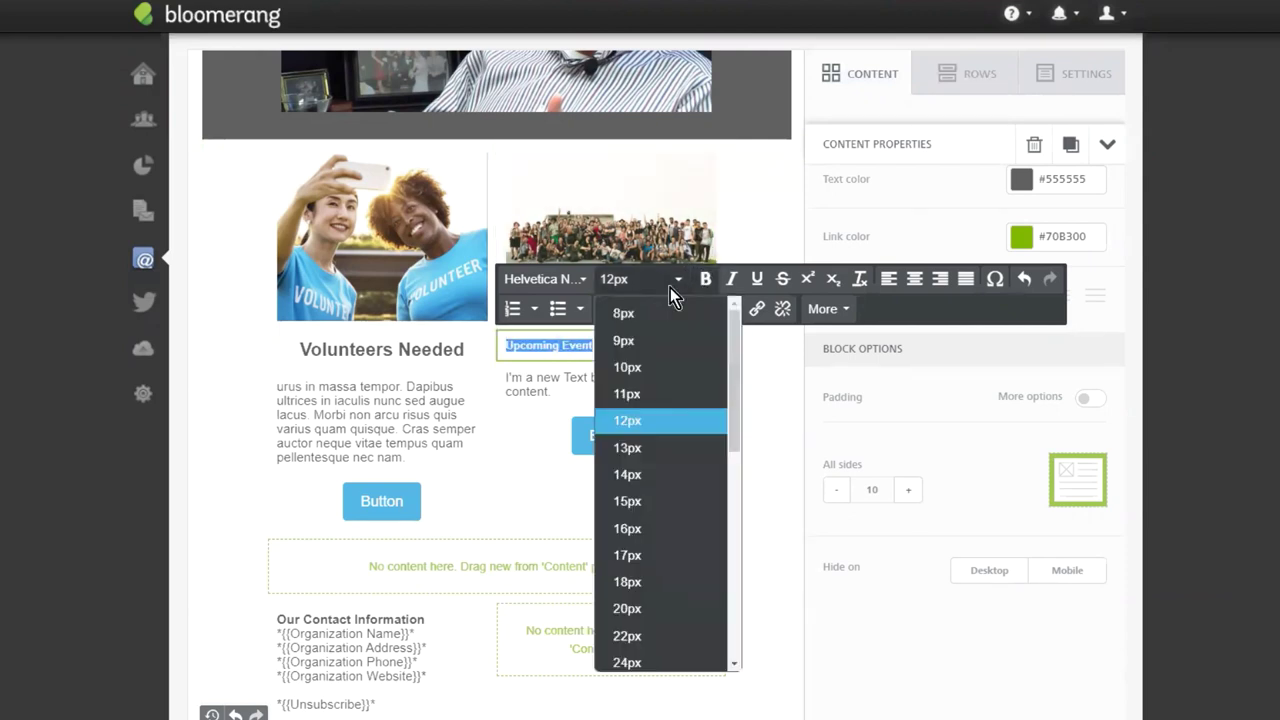
{"action": "left_click", "coordinate": [620, 606]}
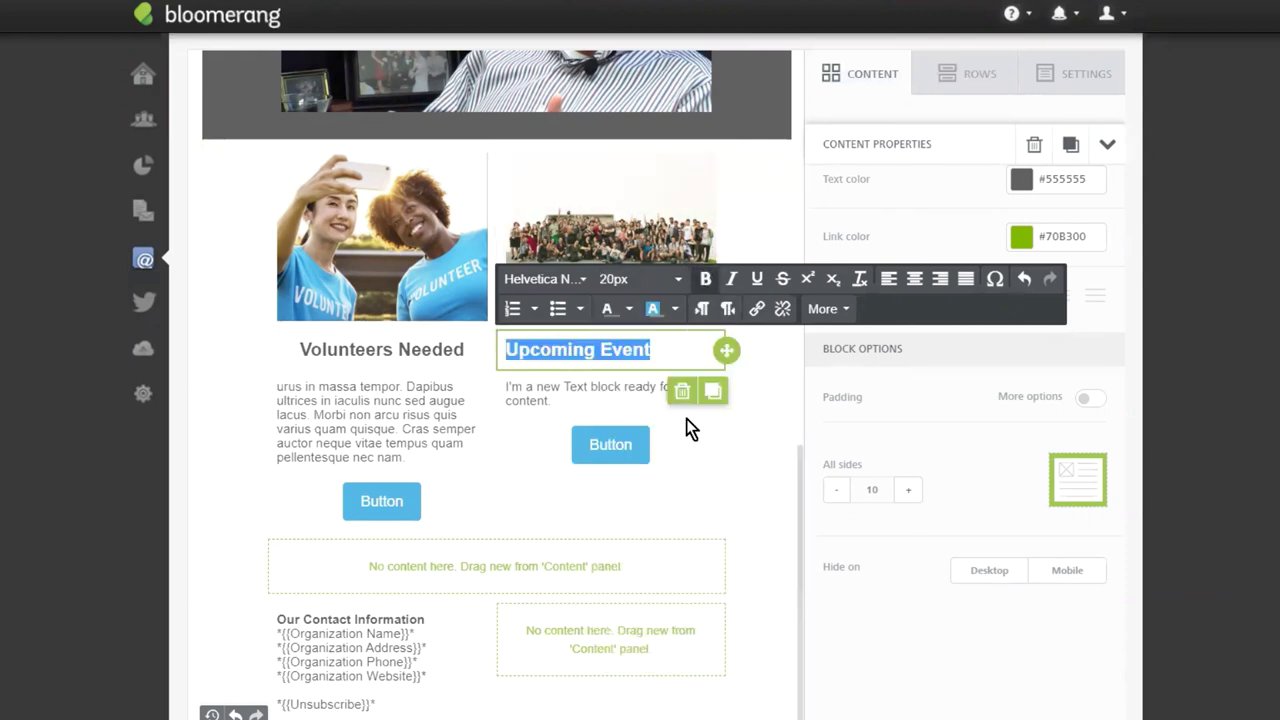
{"action": "left_click", "coordinate": [914, 279]}
Copy the left paragraph and paste it over the right block's placeholder text.
{"action": "left_click", "coordinate": [568, 397]}
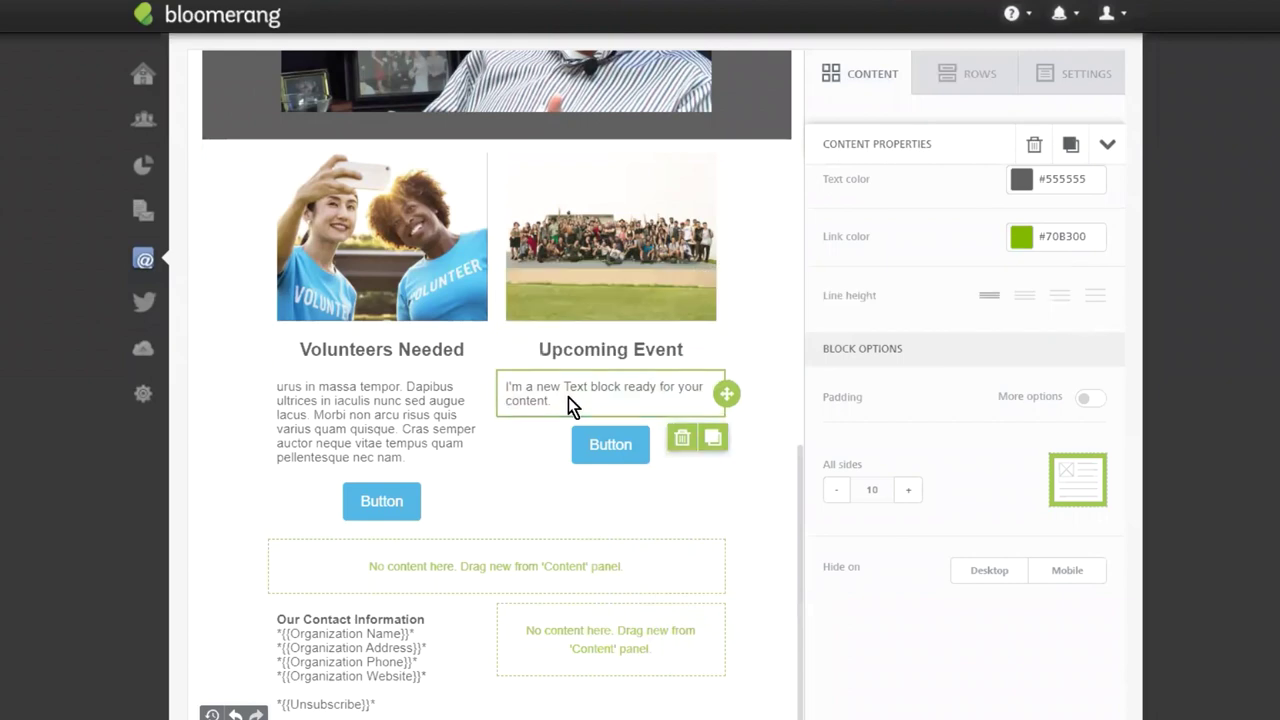
{"action": "left_click", "coordinate": [417, 446]}
{"action": "left_click_drag", "start_coordinate": [414, 449], "coordinate": [278, 386]}
{"action": "key", "text": "ctrl+c"}
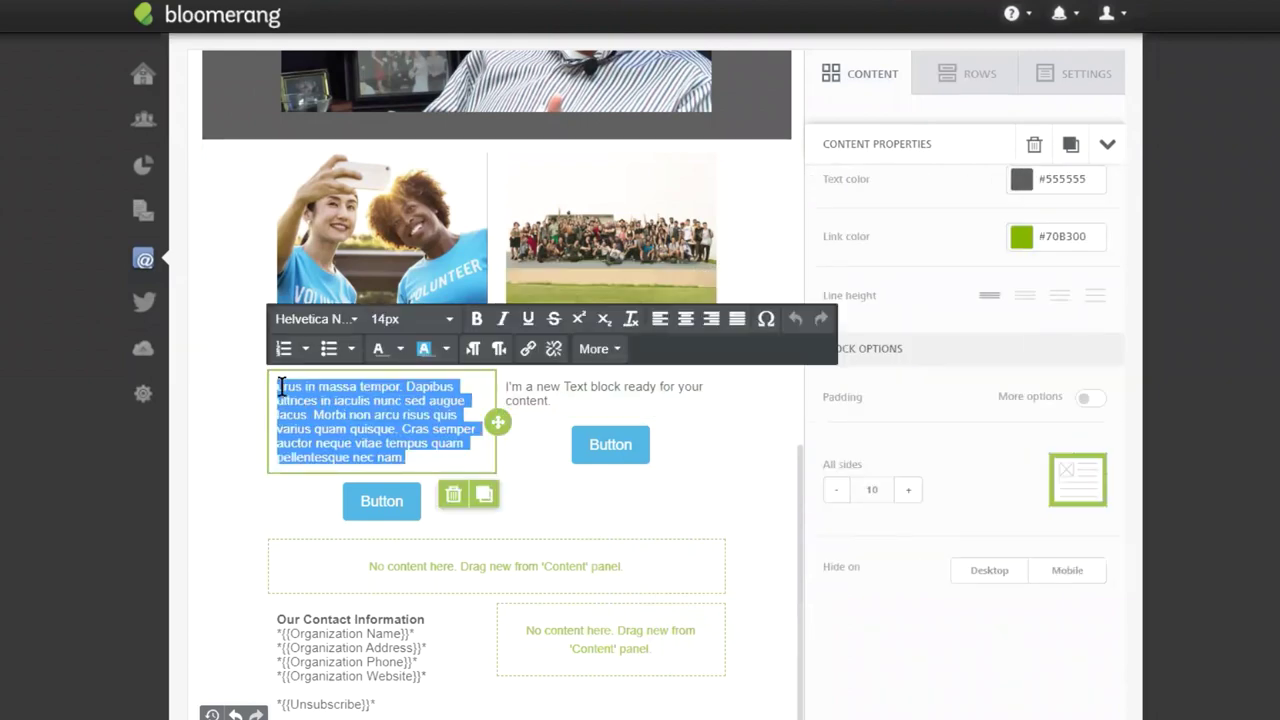
{"action": "triple_click", "coordinate": [567, 405]}
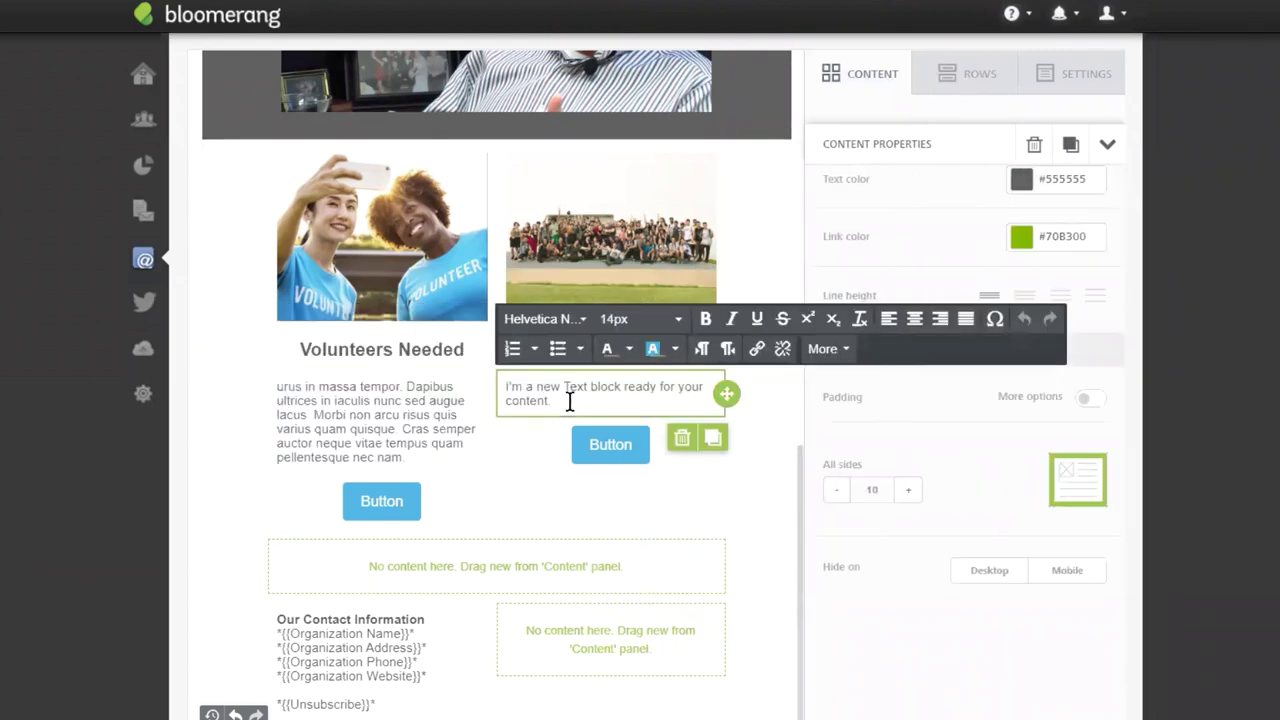
{"action": "key", "text": "ctrl+v"}
{"action": "left_click", "coordinate": [494, 507]}
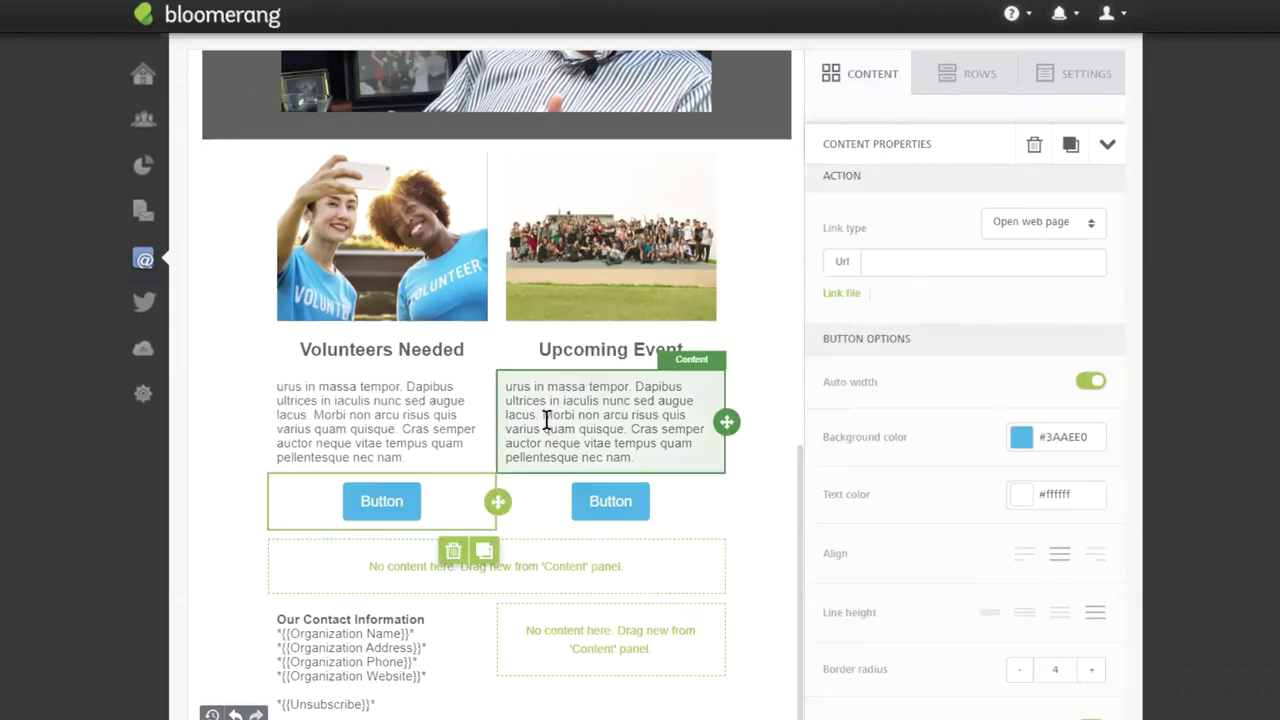
Relabel the left button 'FIND OUT MORE'.
{"action": "left_click", "coordinate": [362, 500]}
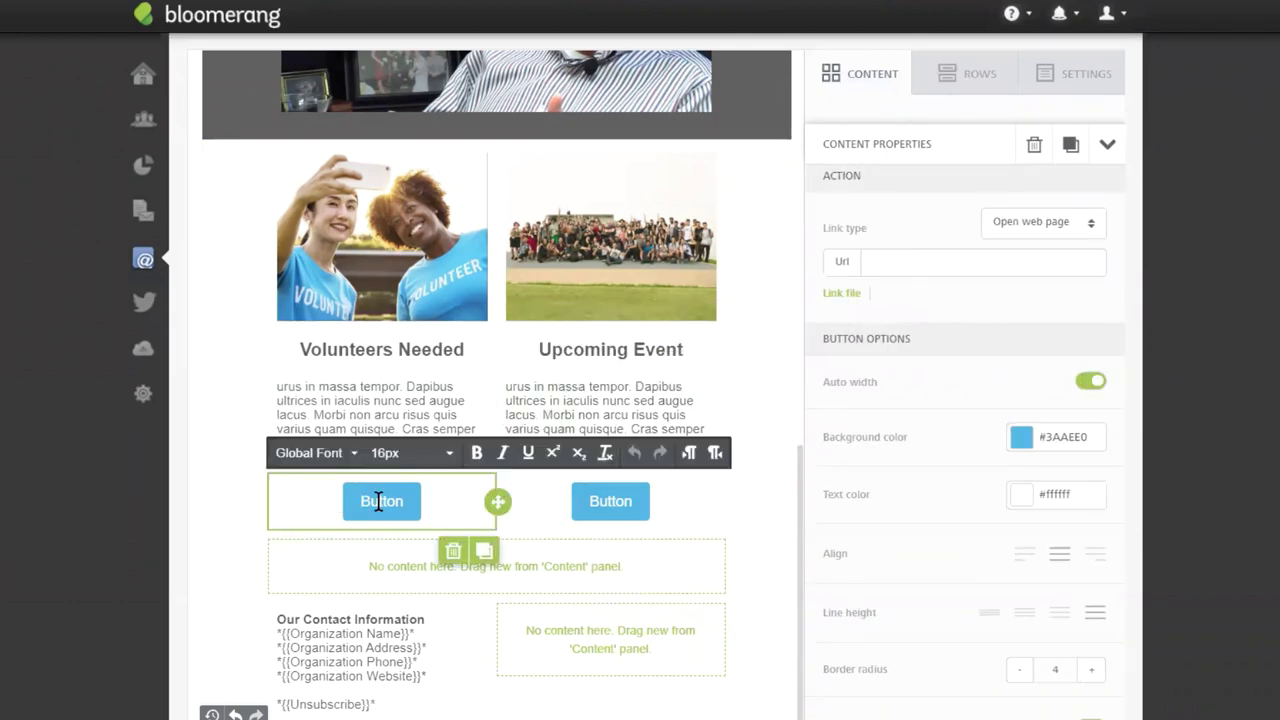
{"action": "double_click", "coordinate": [379, 503]}
{"action": "type", "text": "FIN"}
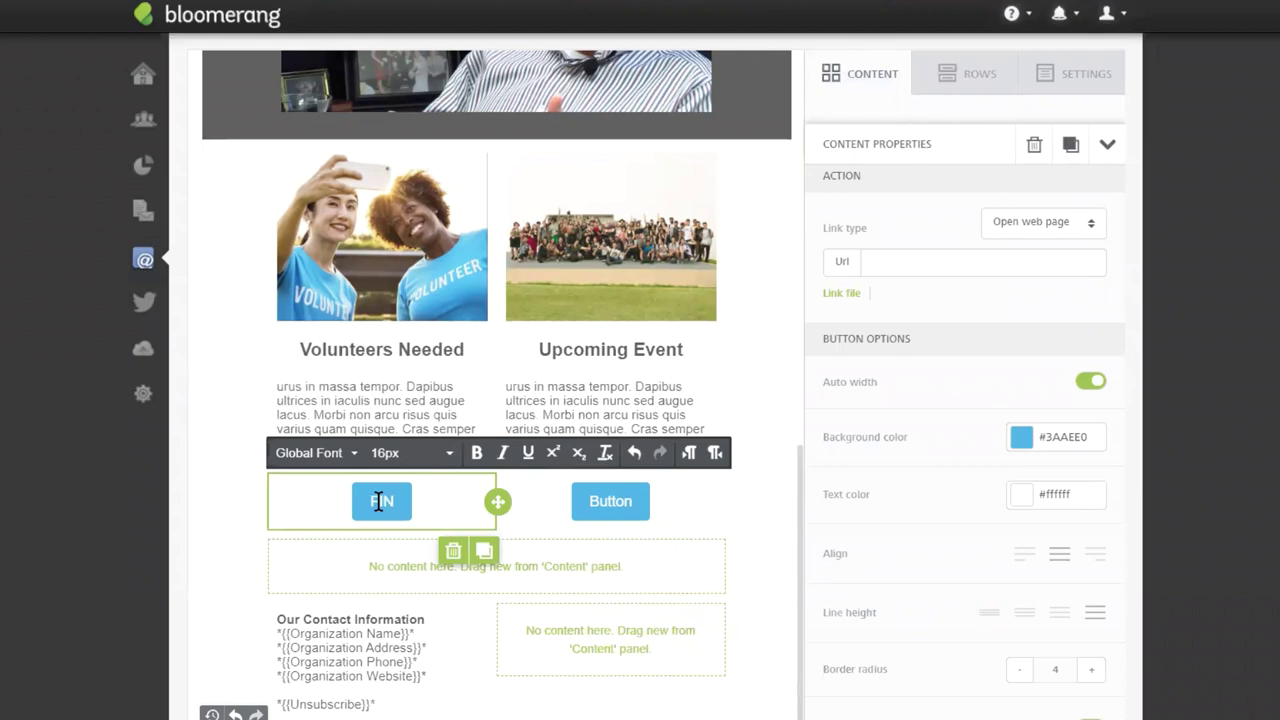
{"action": "type", "text": "D OUT MORE"}
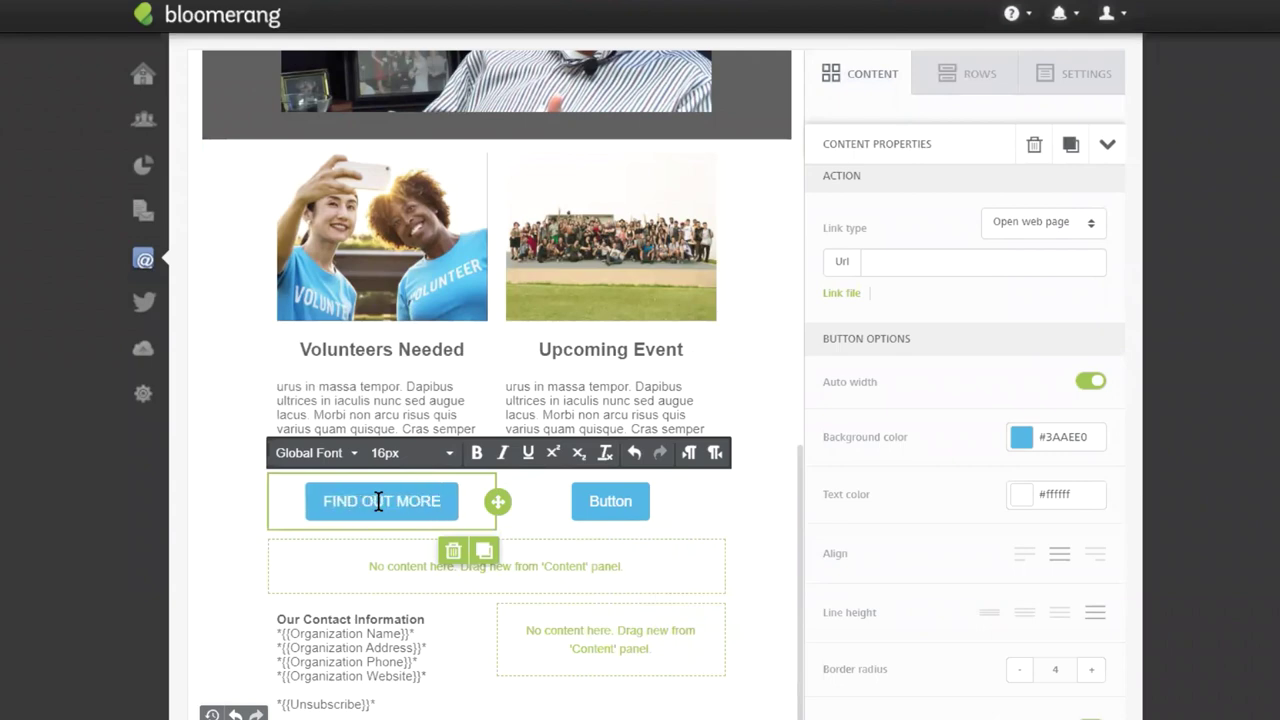
Relabel the right button 'REGISTER NOW'.
{"action": "left_click", "coordinate": [603, 502]}
{"action": "double_click", "coordinate": [603, 502]}
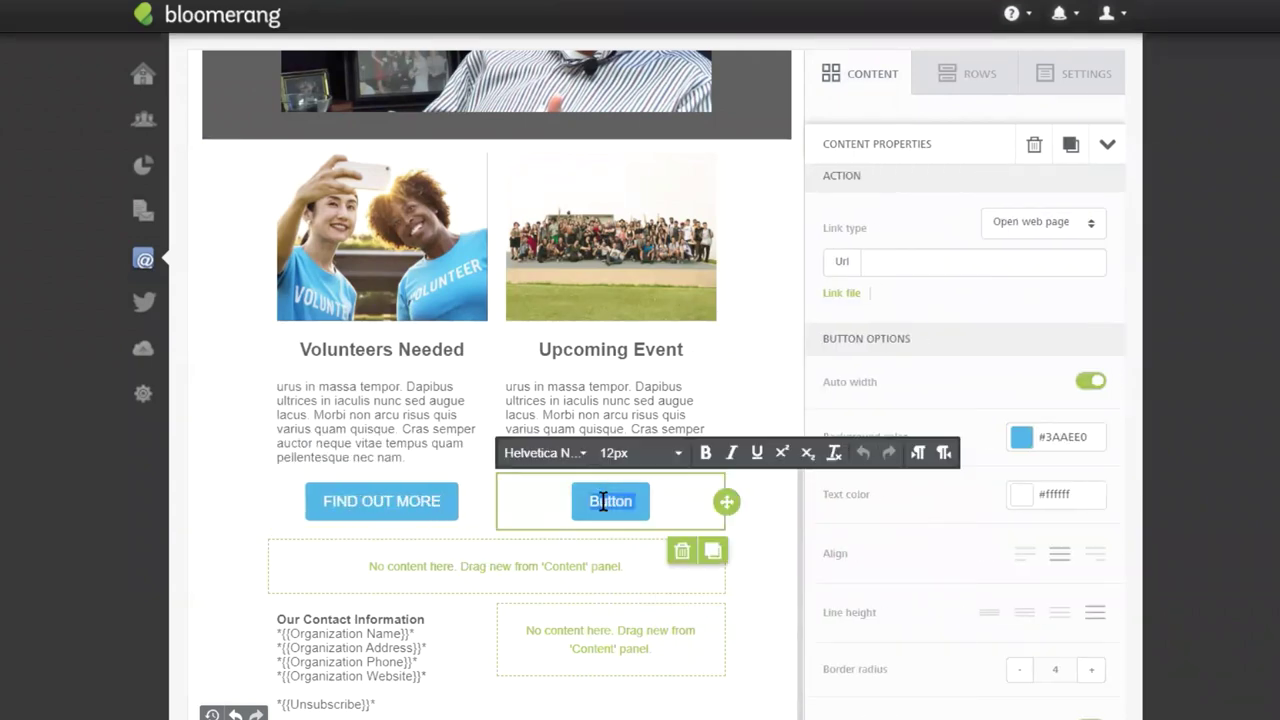
{"action": "type", "text": "REGISTER N"}
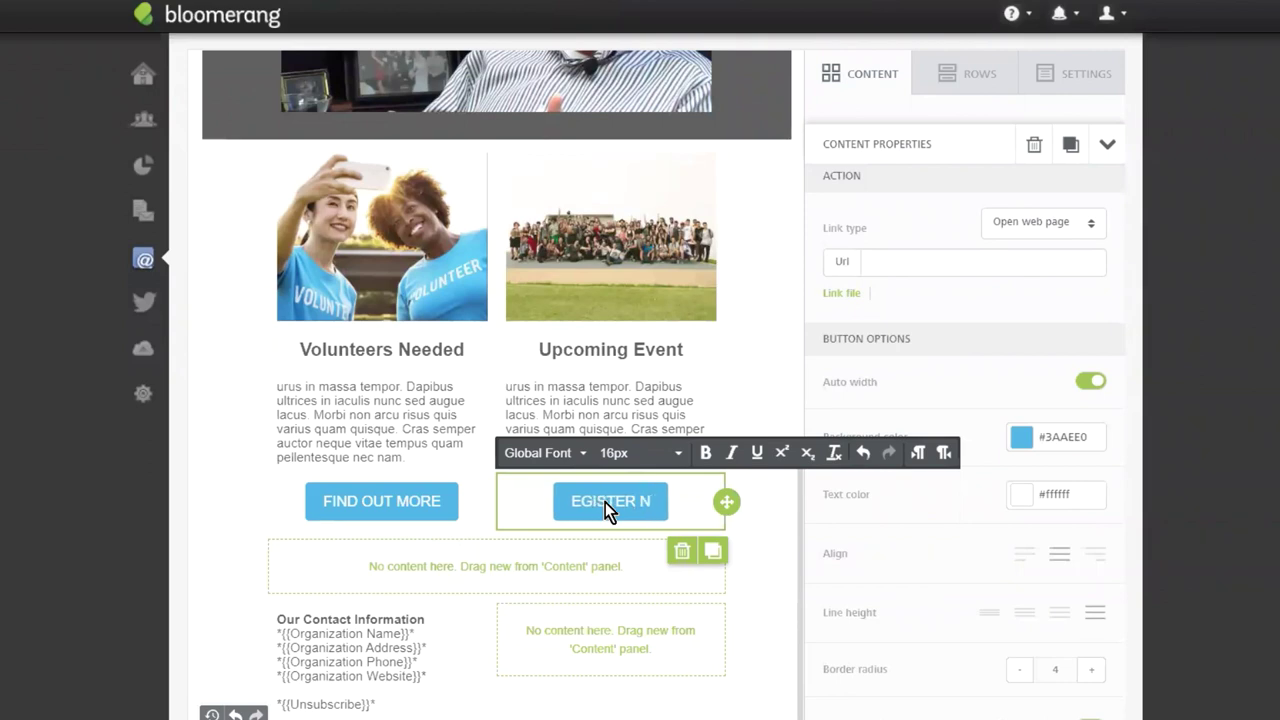
{"action": "key", "text": "ctrl+a"}
{"action": "key", "text": "BackSpace"}
{"action": "type", "text": "REGISTER NOW"}
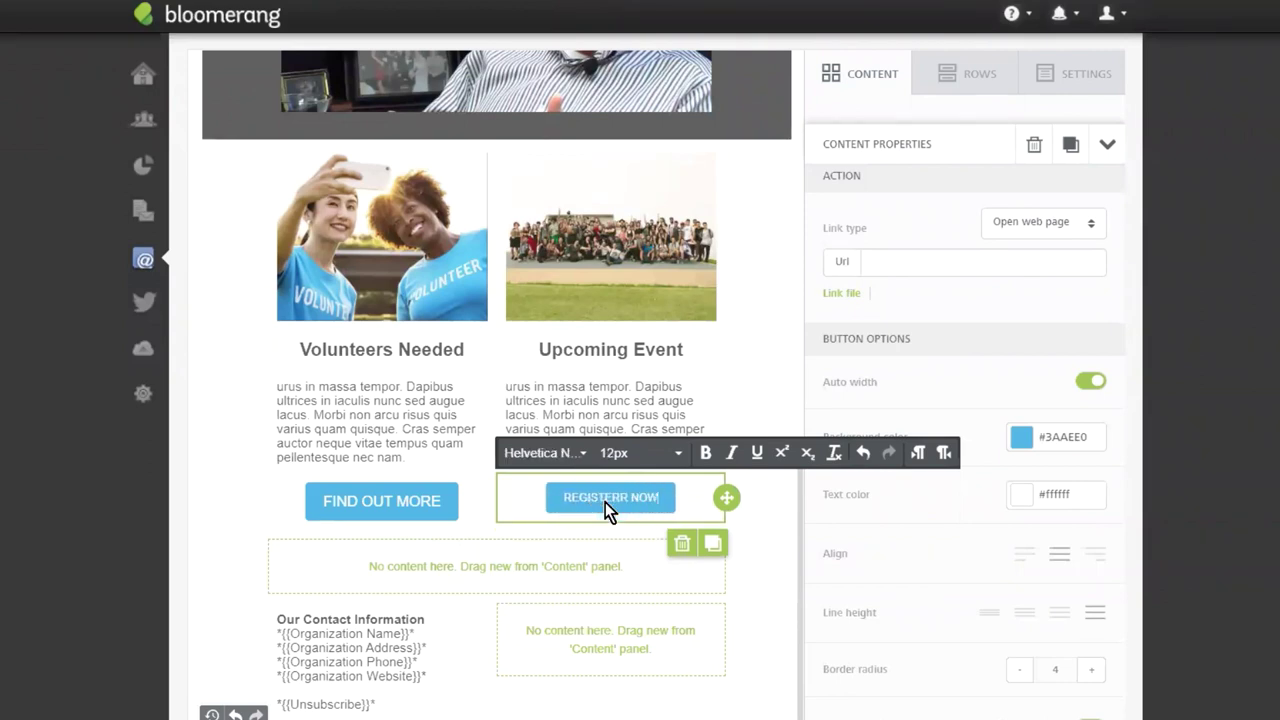
{"action": "key", "text": "BackSpace"}
{"action": "key", "text": "BackSpace"}
{"action": "key", "text": "BackSpace"}
{"action": "key", "text": "BackSpace"}
{"action": "key", "text": "BackSpace"}
{"action": "type", "text": "R NOW"}
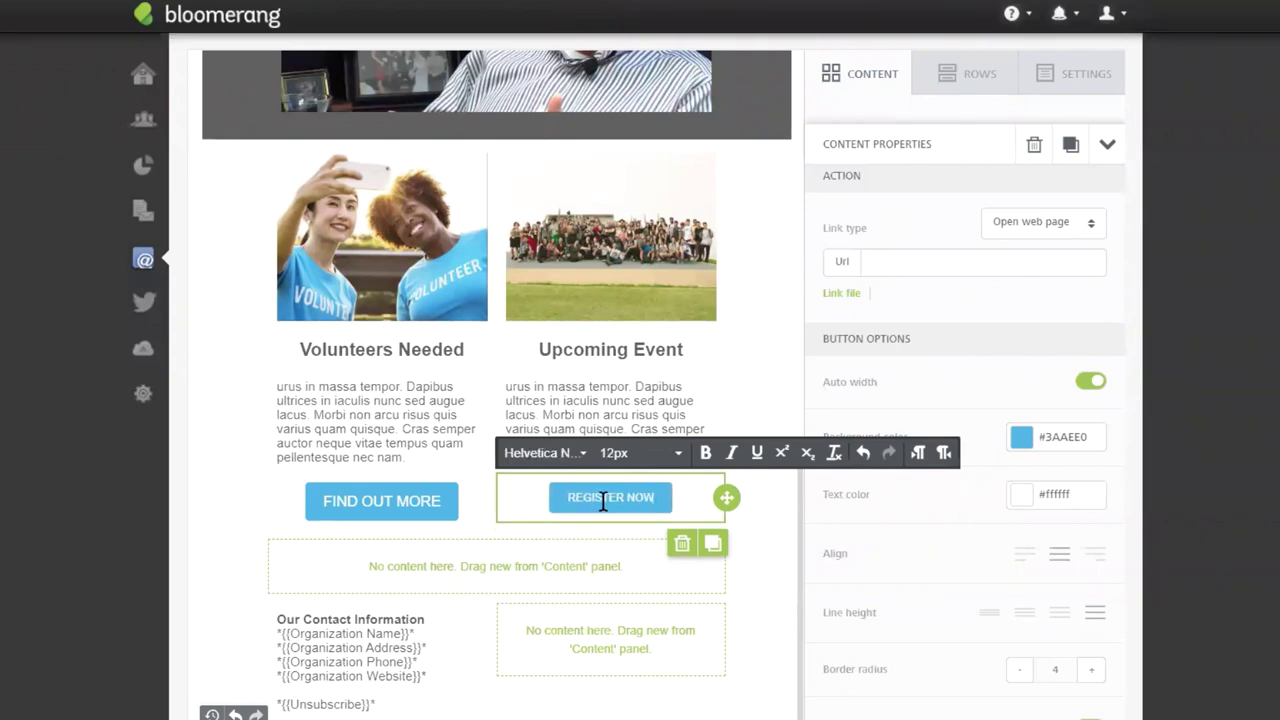
Set the REGISTER NOW label to 16px to match FIND OUT MORE.
{"action": "left_click", "coordinate": [349, 507]}
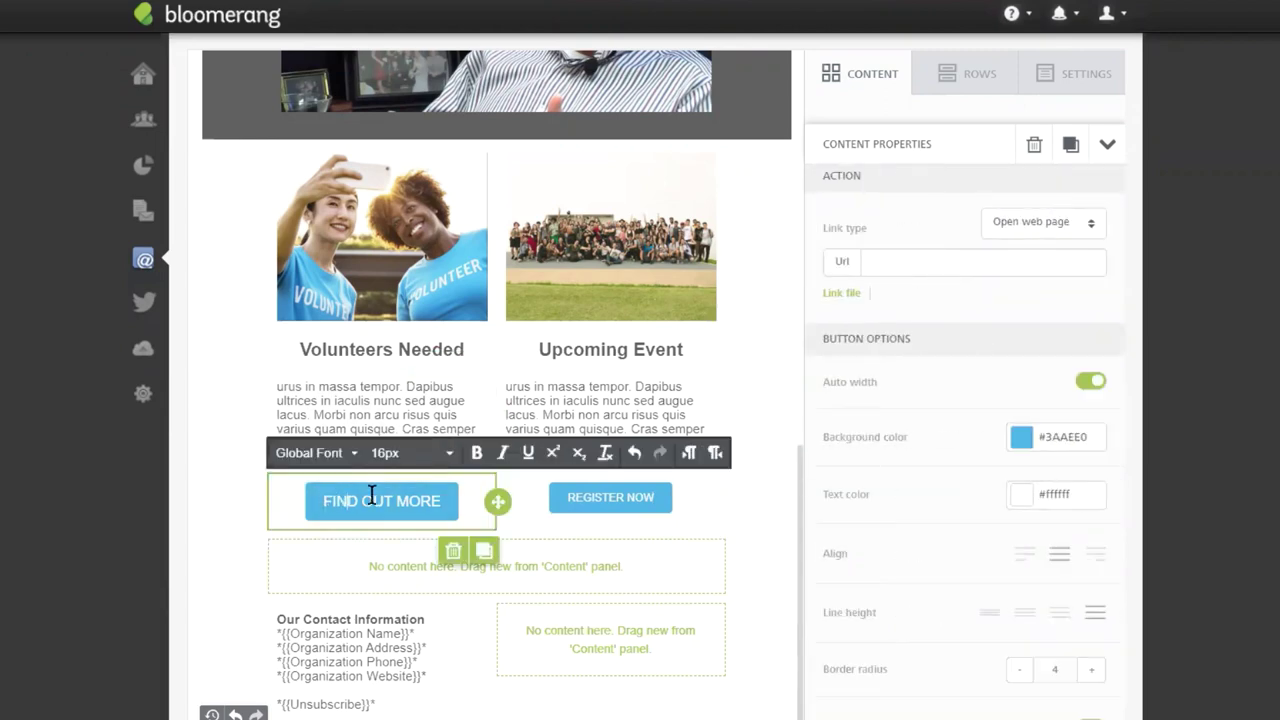
{"action": "key", "text": "ctrl+a"}
{"action": "left_click", "coordinate": [600, 505]}
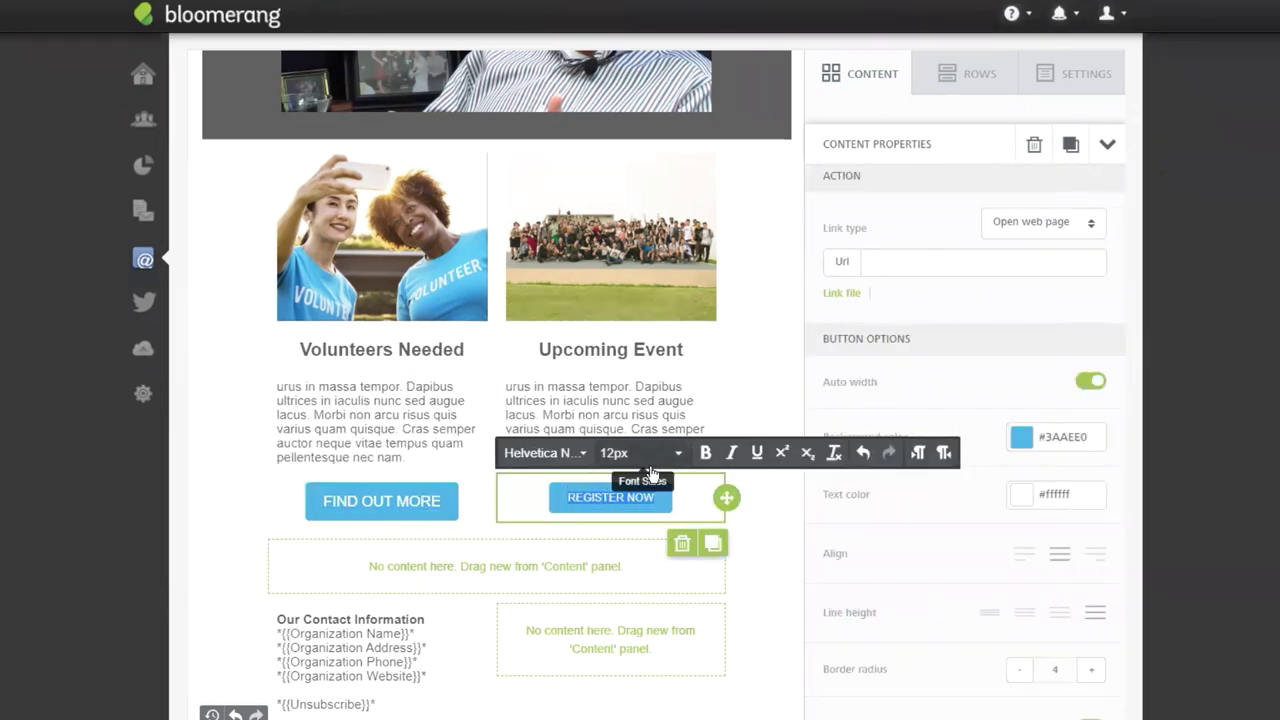
{"action": "left_click", "coordinate": [625, 452]}
{"action": "left_click", "coordinate": [650, 298]}
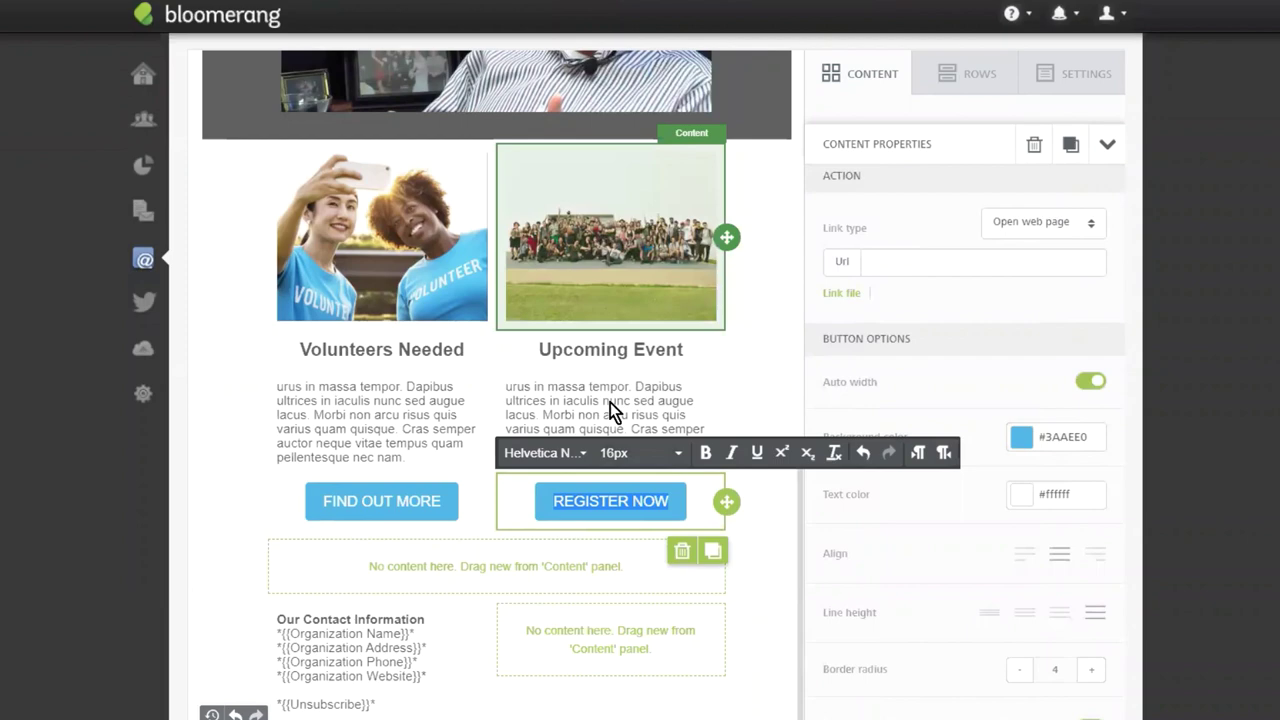
{"action": "left_click", "coordinate": [458, 505]}
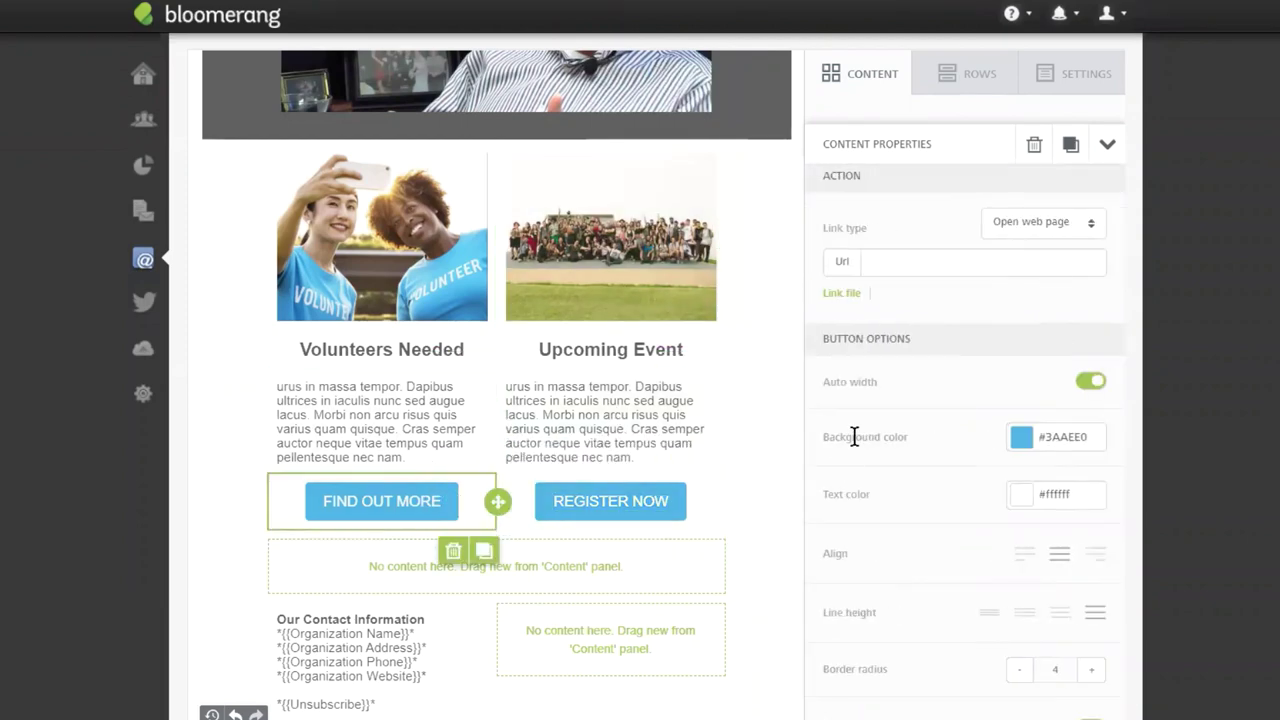
Give both the FIND OUT MORE and REGISTER NOW buttons the green #70B300 background.
{"action": "left_click", "coordinate": [1022, 440]}
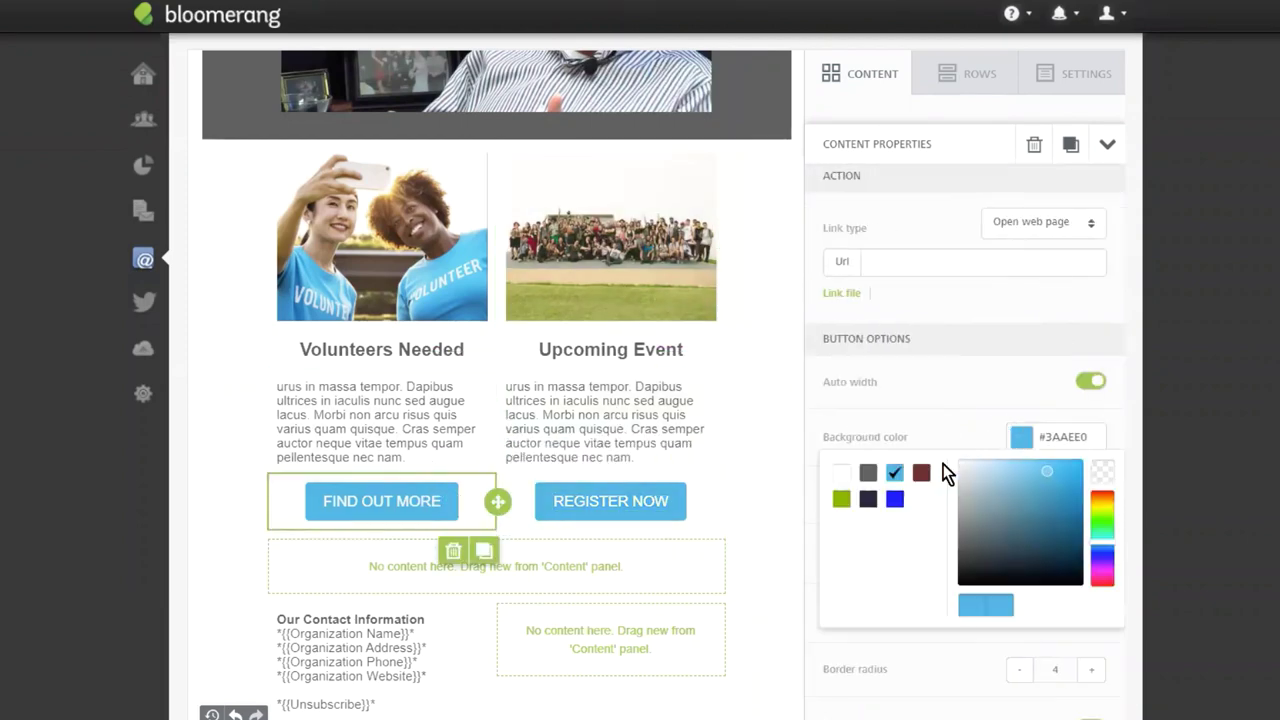
{"action": "left_click", "coordinate": [841, 501]}
{"action": "left_click", "coordinate": [620, 503]}
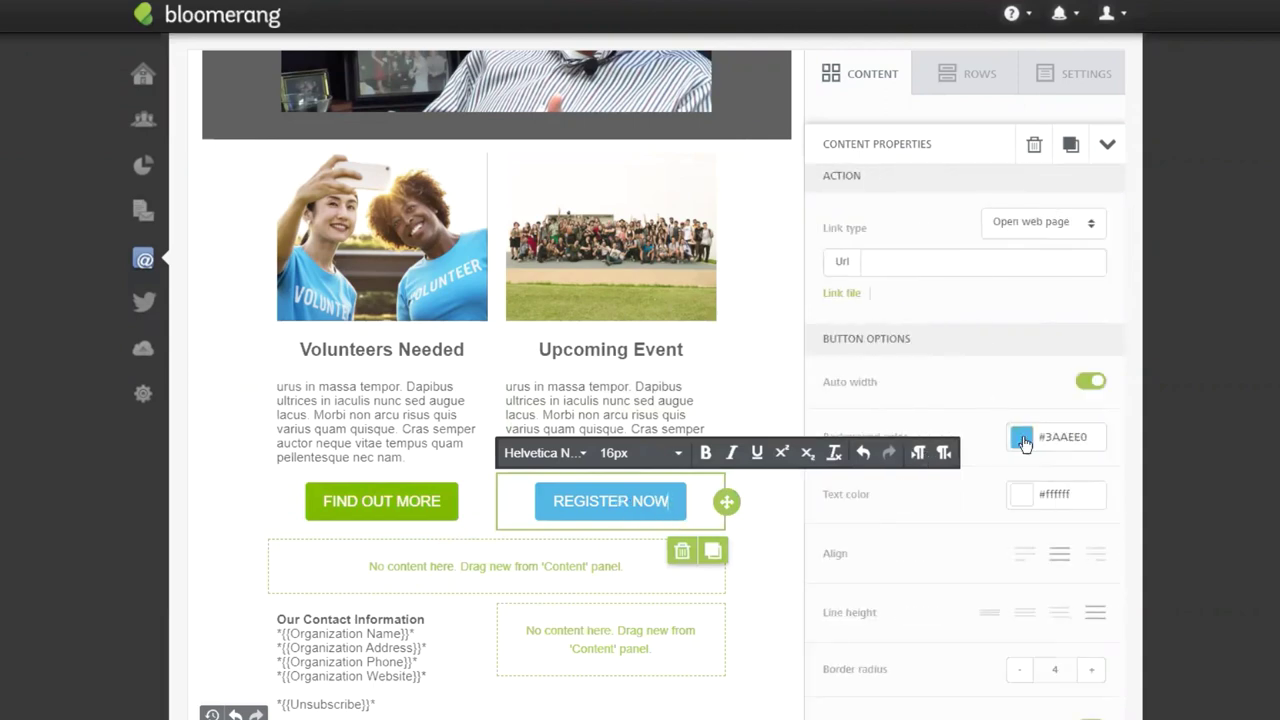
{"action": "left_click", "coordinate": [1022, 440]}
{"action": "left_click", "coordinate": [841, 499]}
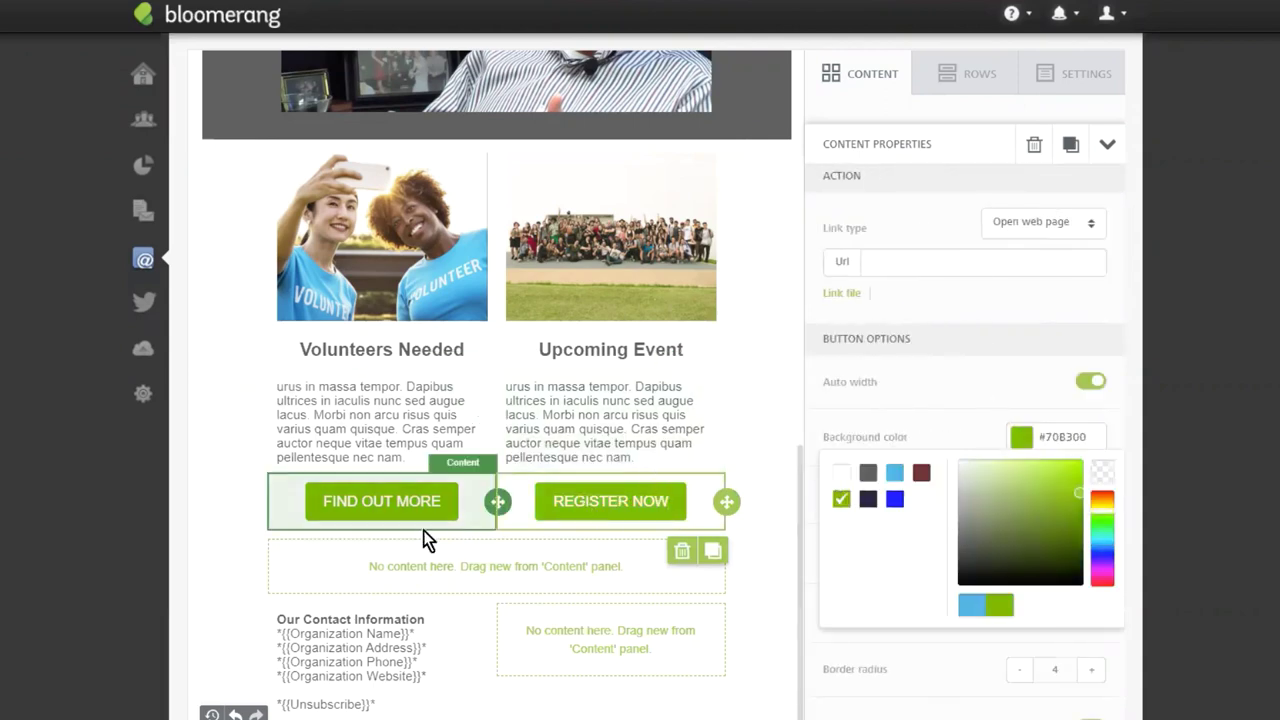
Set both buttons' Url to bloomerang.co.
{"action": "left_click", "coordinate": [347, 520]}
{"action": "left_click", "coordinate": [473, 428]}
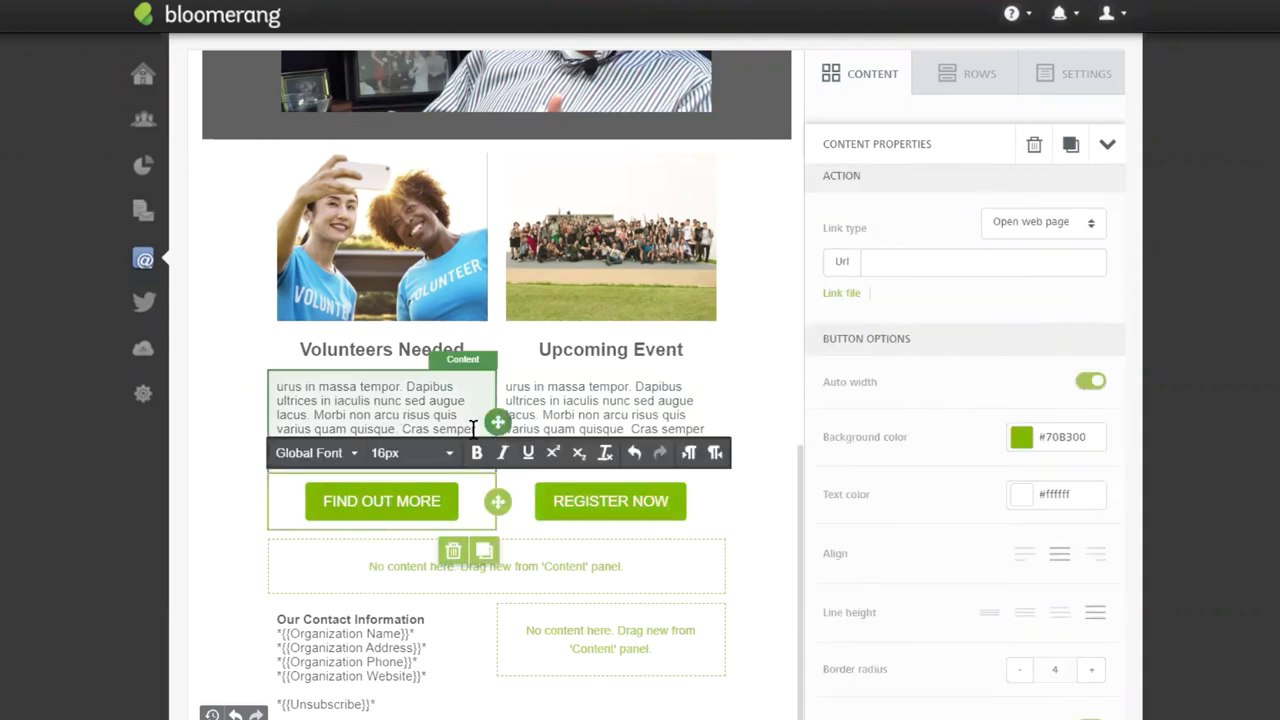
{"action": "left_click", "coordinate": [917, 264]}
{"action": "type", "text": "b"}
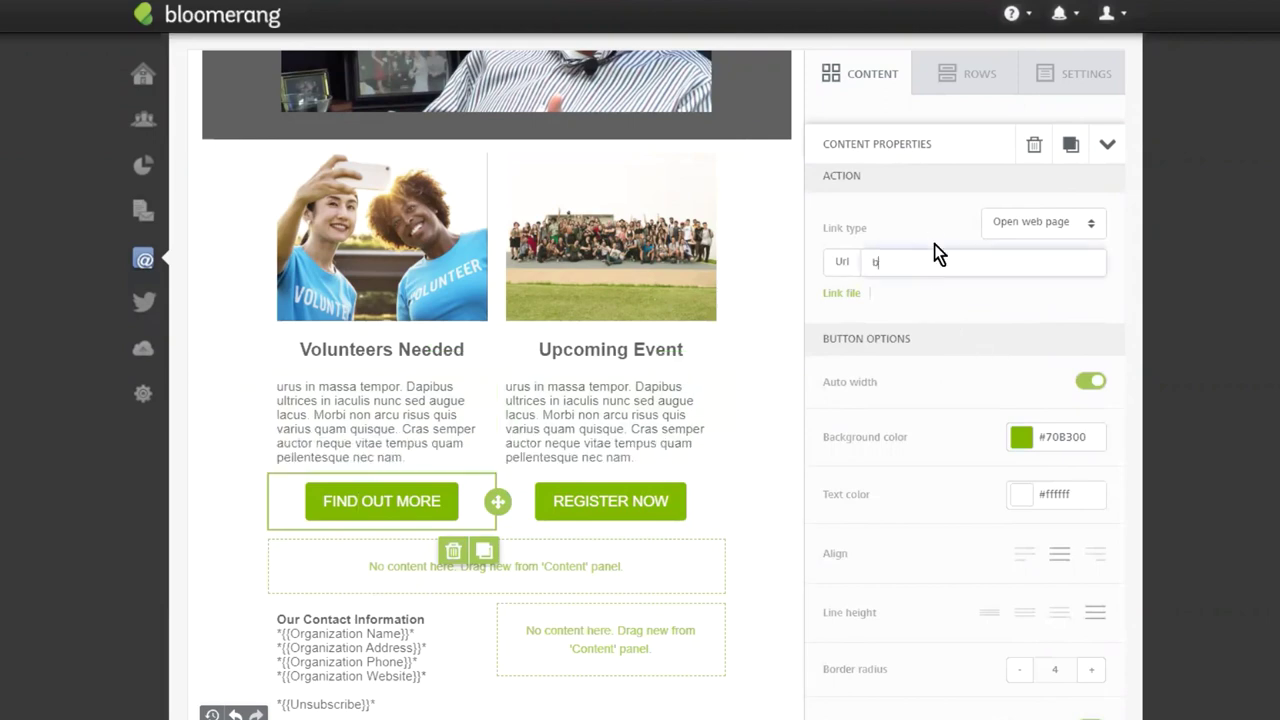
{"action": "type", "text": "loomerang.co"}
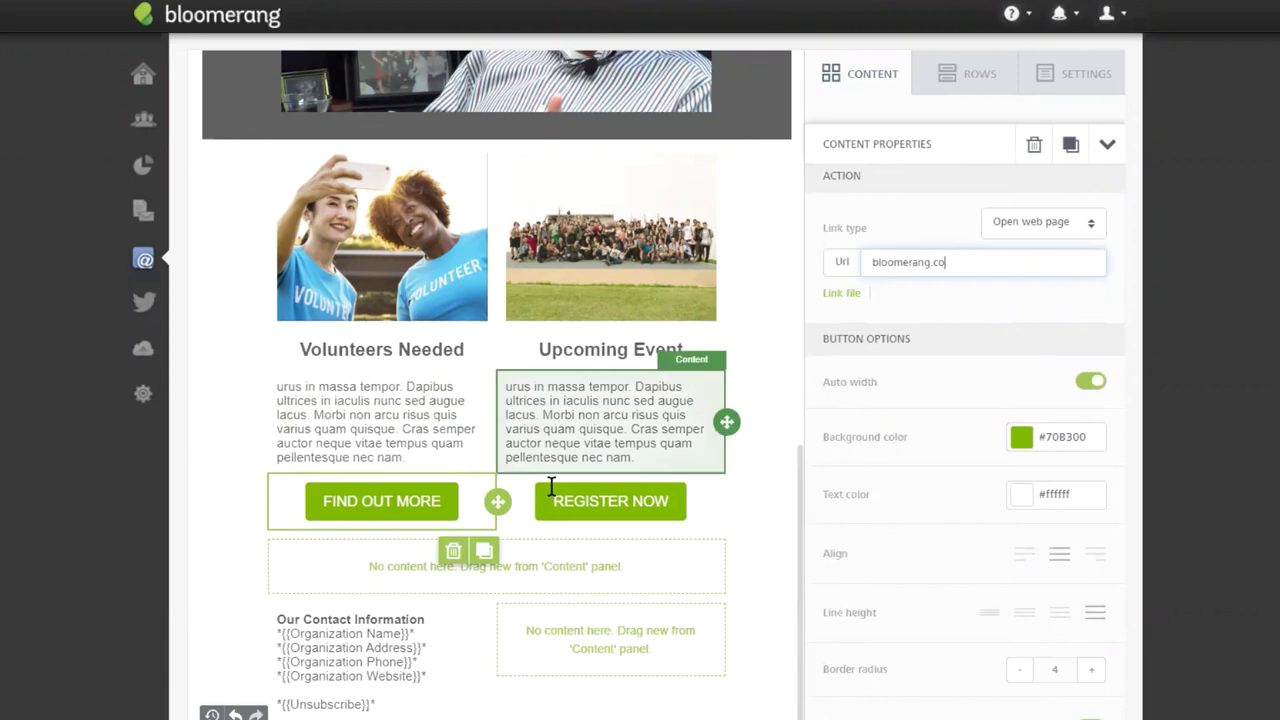
{"action": "left_click", "coordinate": [555, 494]}
{"action": "left_click", "coordinate": [904, 272]}
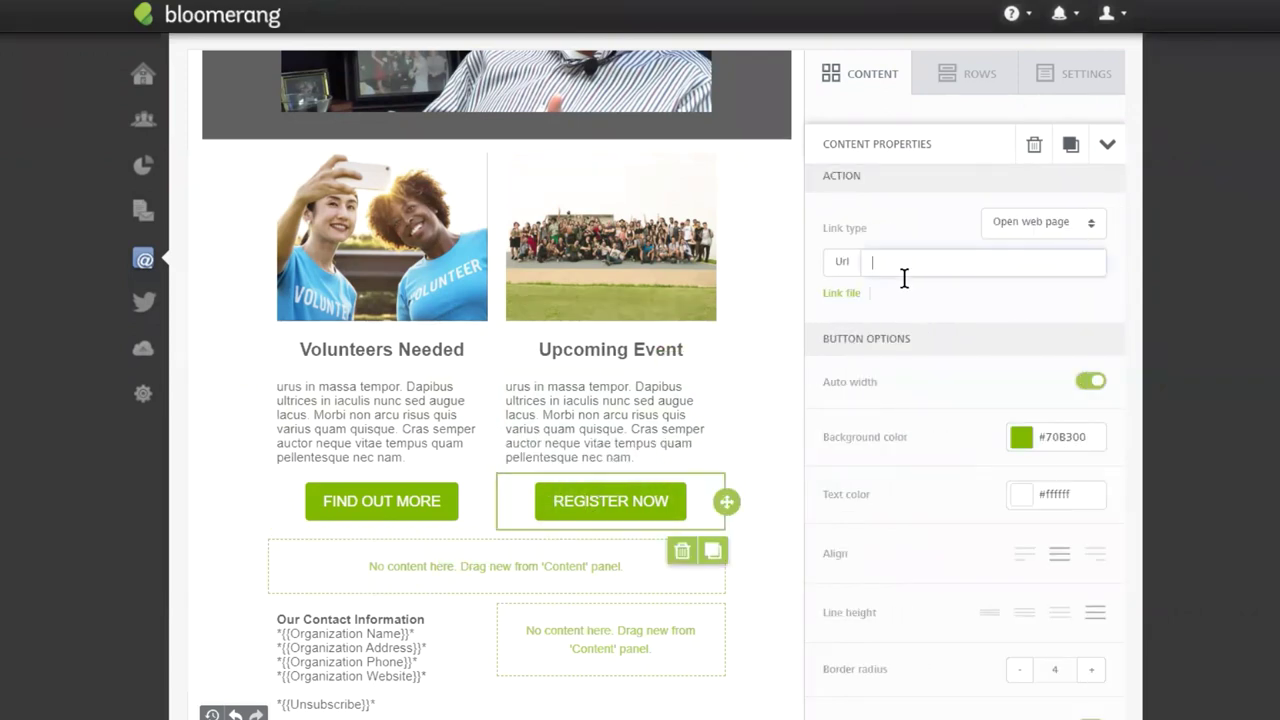
{"action": "type", "text": "bloomerang.co"}
Set the volunteers photo's alternate text to 'Volunteer'.
{"action": "left_click", "coordinate": [388, 254]}
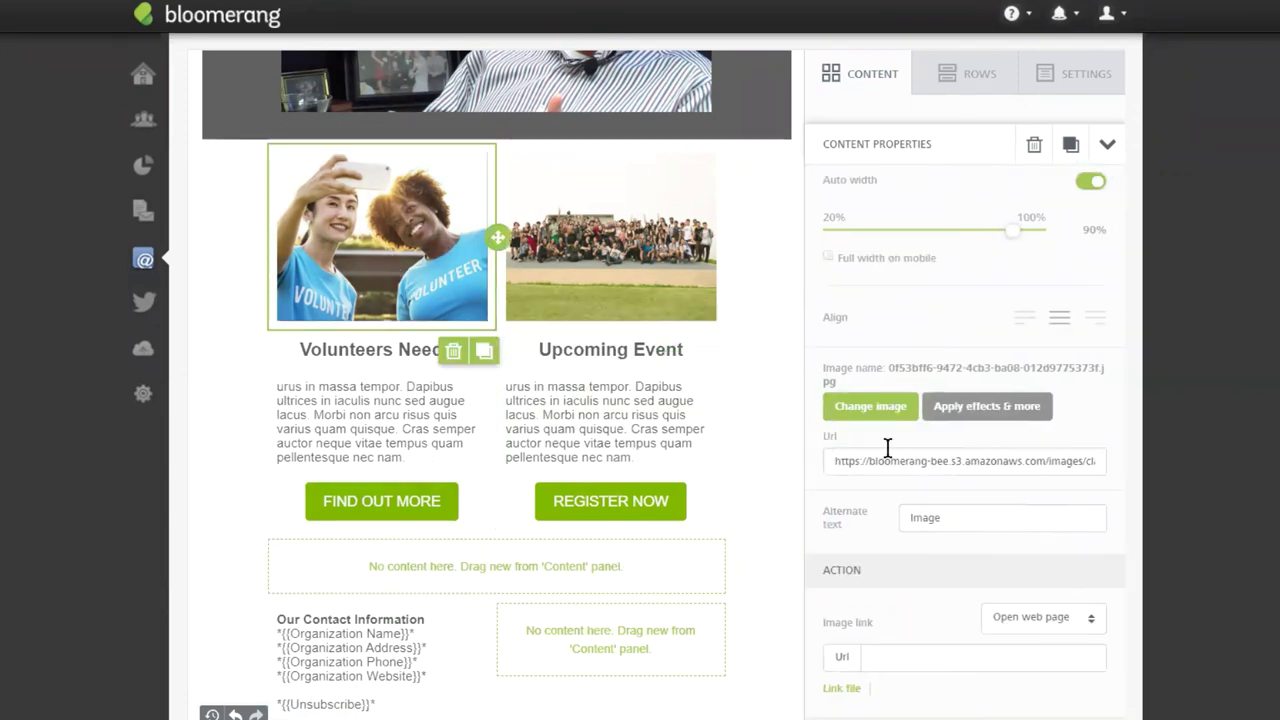
{"action": "scroll", "coordinate": [594, 451], "scroll_direction": "up", "scroll_amount": 2}
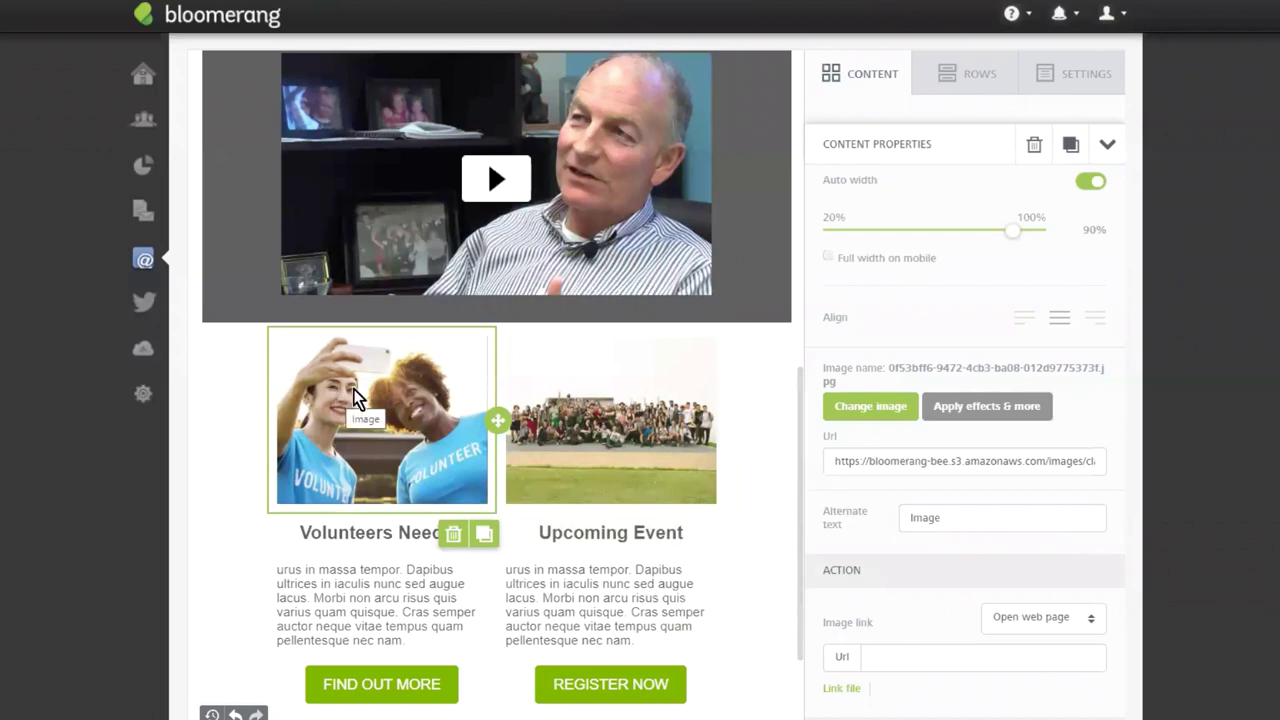
{"action": "double_click", "coordinate": [921, 512]}
{"action": "type", "text": "Volunteers"}
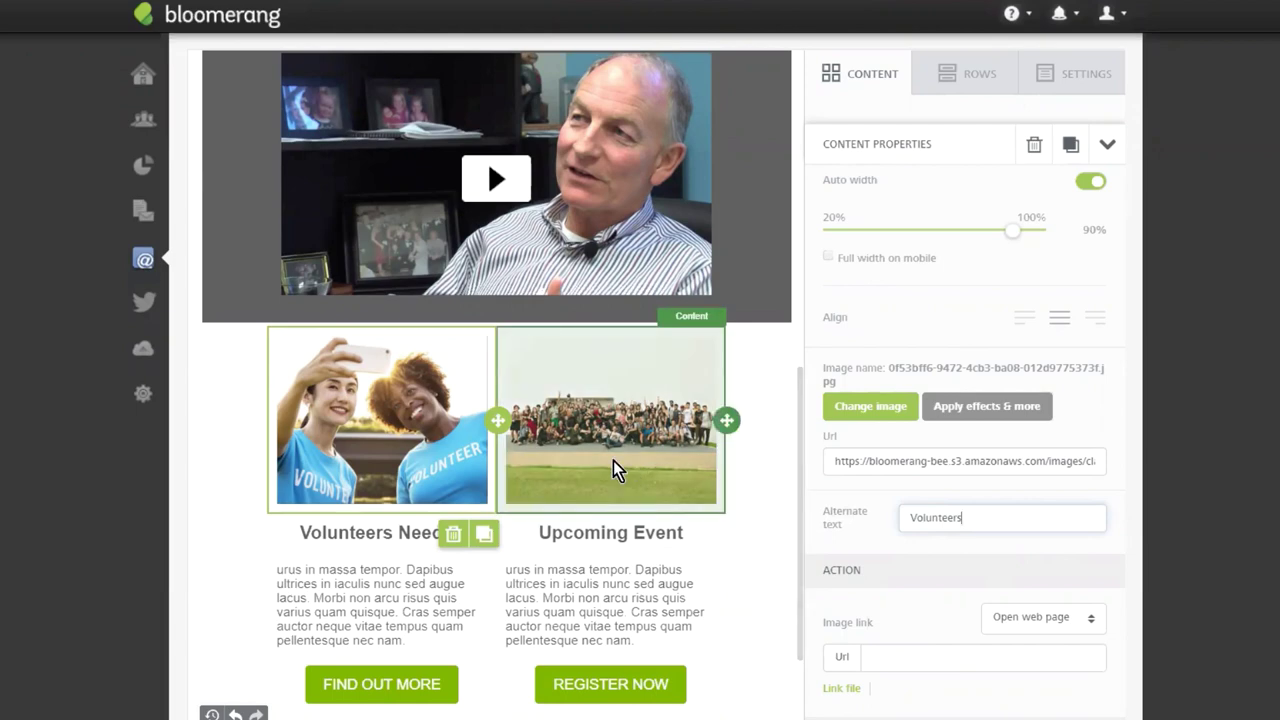
Set the event photo's alternate text to 'Event 2019'.
{"action": "left_click", "coordinate": [610, 452]}
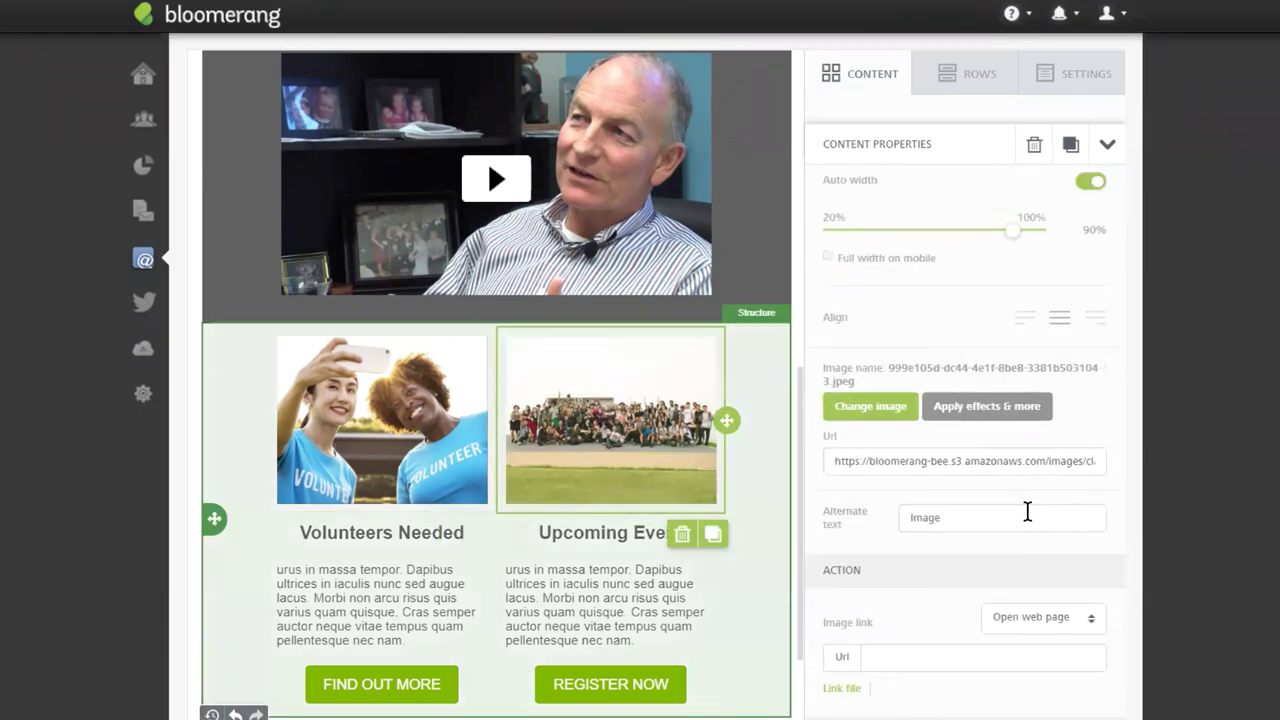
{"action": "double_click", "coordinate": [997, 520]}
{"action": "type", "text": "Event 2019"}
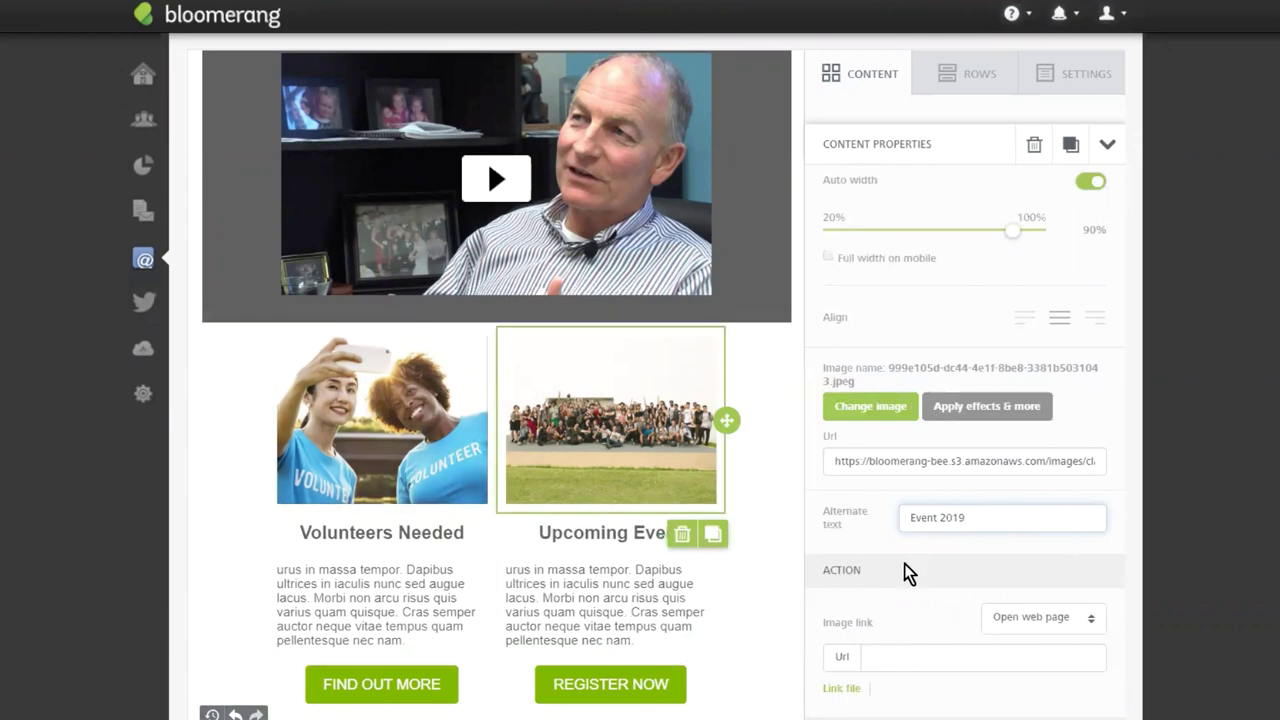
{"action": "scroll", "coordinate": [520, 477], "scroll_direction": "down", "scroll_amount": 2}
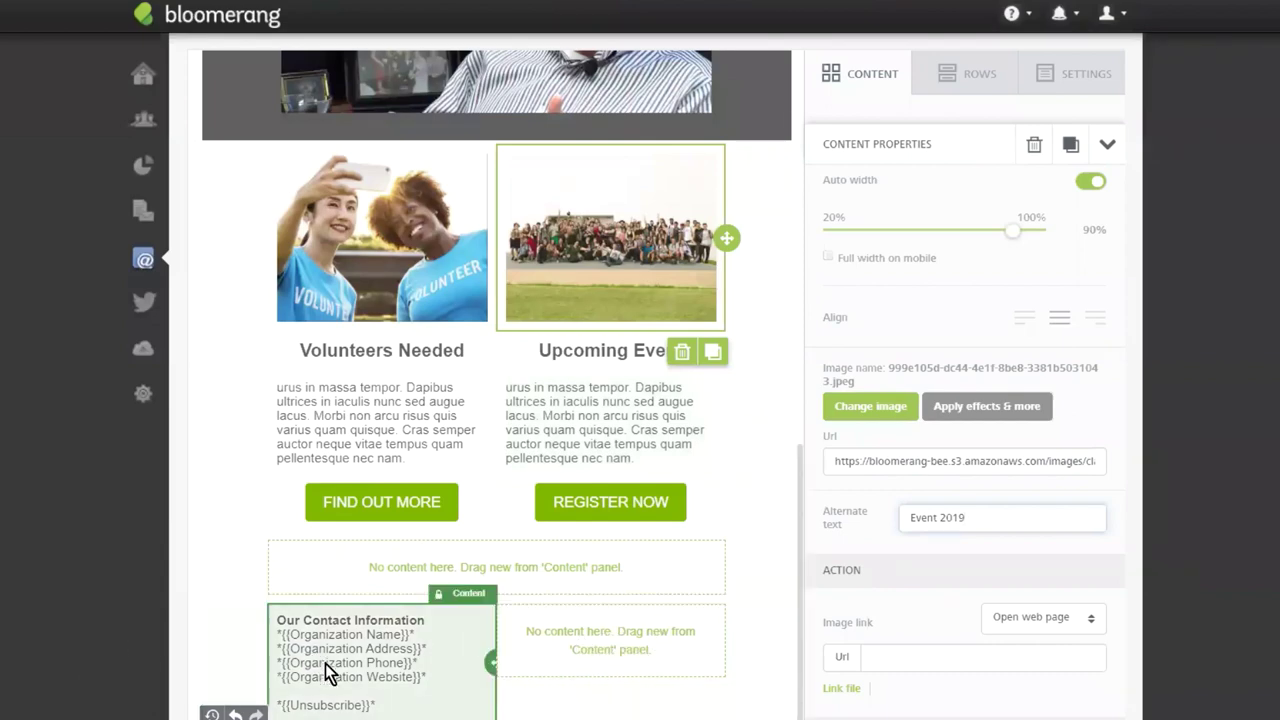
Drop a Social block beside Our Contact Information and delete the empty row under the buttons.
{"action": "left_click", "coordinate": [862, 88]}
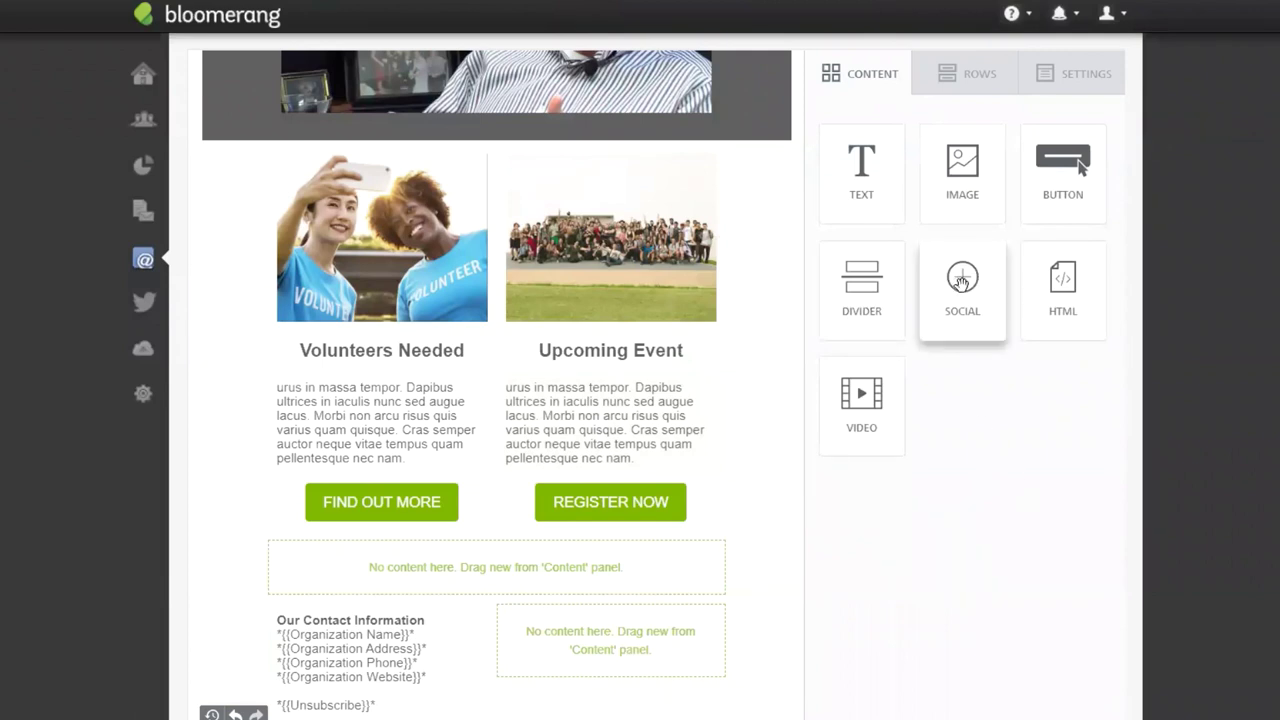
{"action": "left_click_drag", "start_coordinate": [962, 283], "coordinate": [566, 616]}
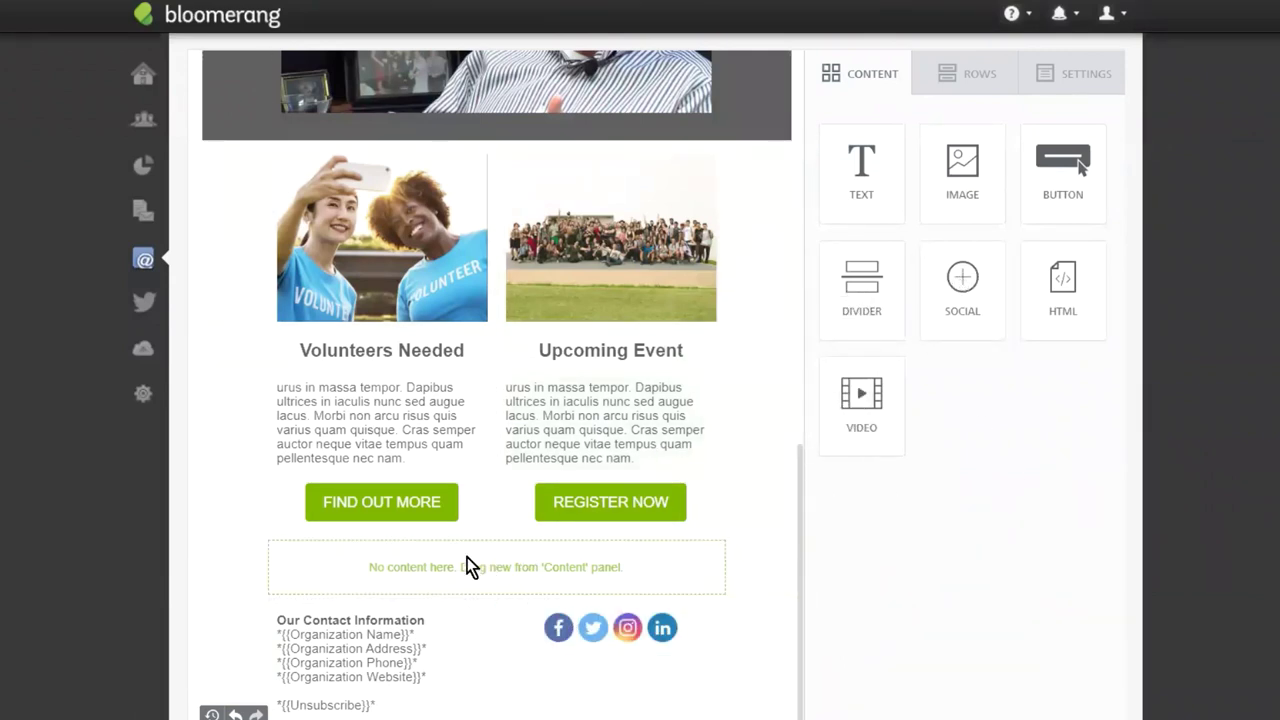
{"action": "mouse_move", "coordinate": [342, 574]}
{"action": "left_click", "coordinate": [652, 574]}
{"action": "left_click", "coordinate": [736, 558]}
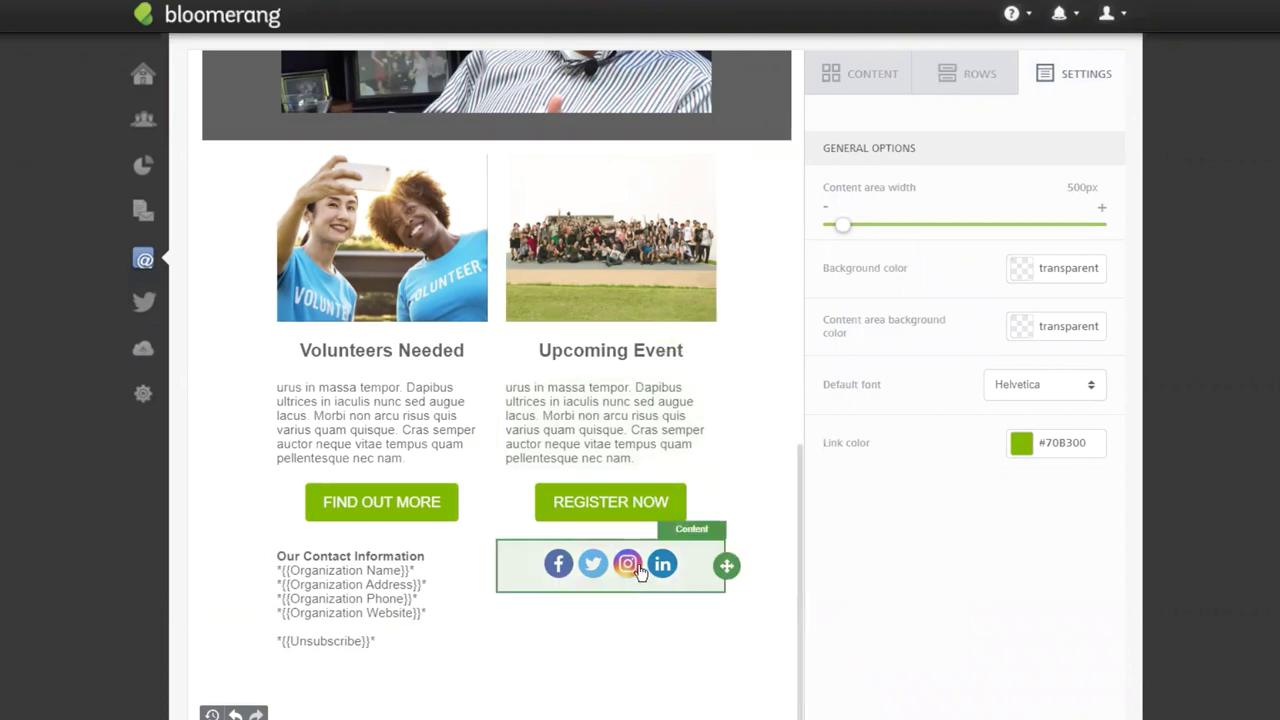
Switch the social icons to the dark style and remove the LinkedIn icon.
{"action": "left_click", "coordinate": [630, 567]}
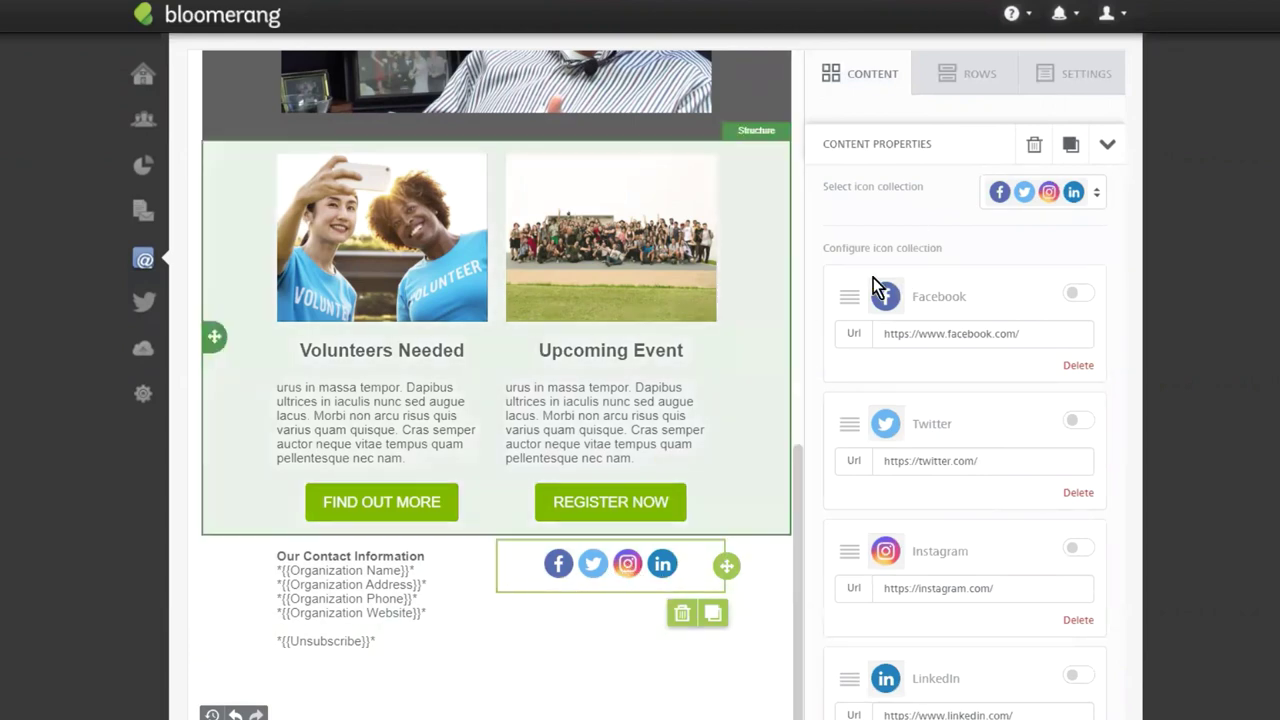
{"action": "left_click", "coordinate": [1088, 194]}
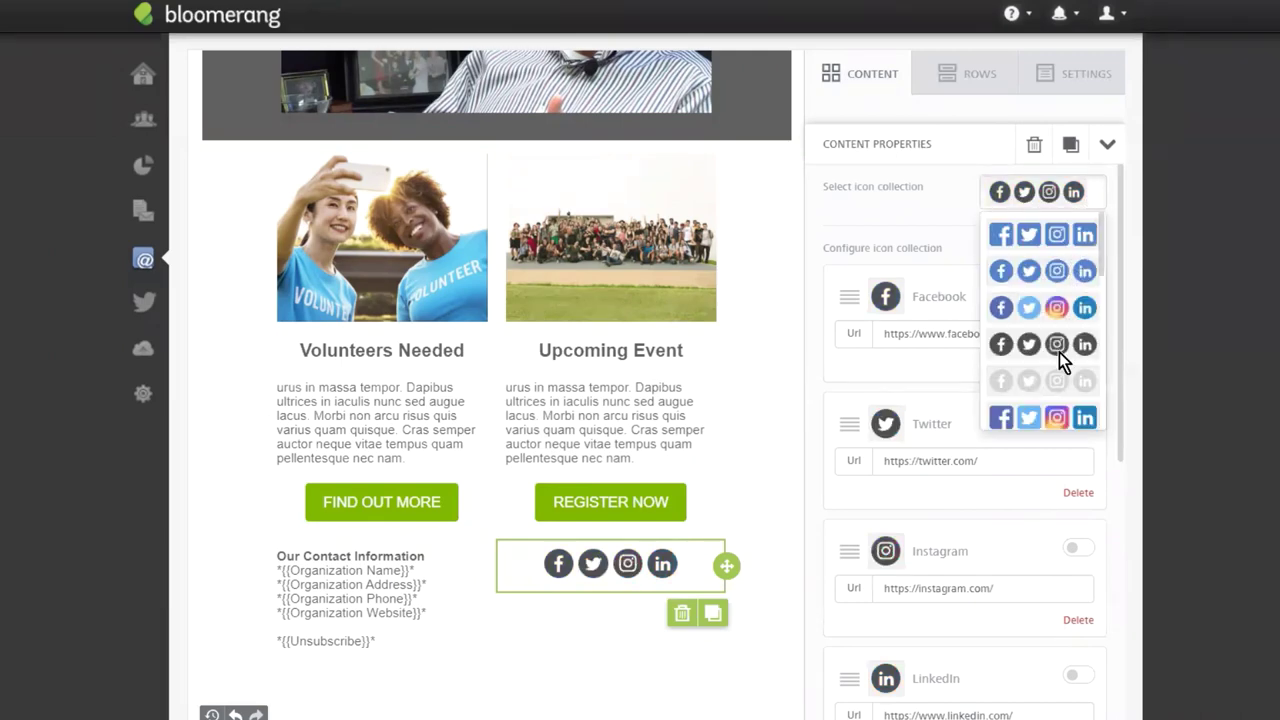
{"action": "left_click", "coordinate": [1059, 344]}
{"action": "scroll", "coordinate": [986, 600], "scroll_direction": "down", "scroll_amount": 3}
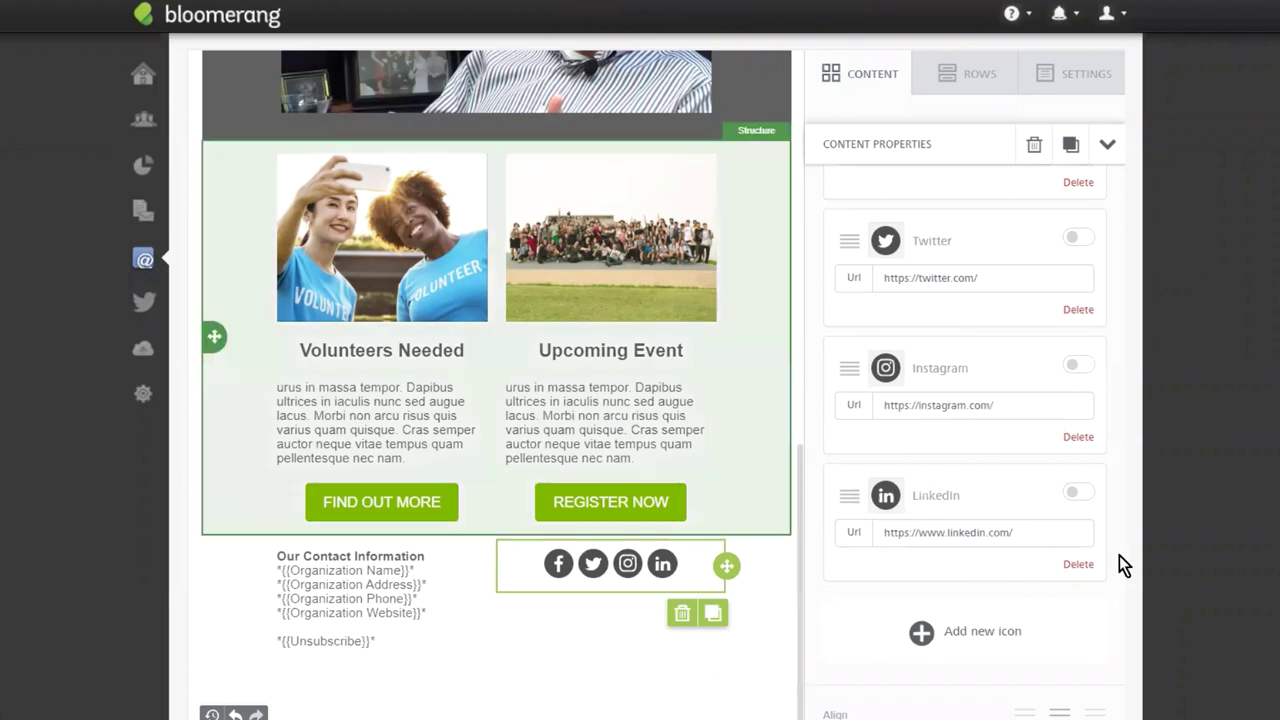
{"action": "left_click", "coordinate": [1078, 565]}
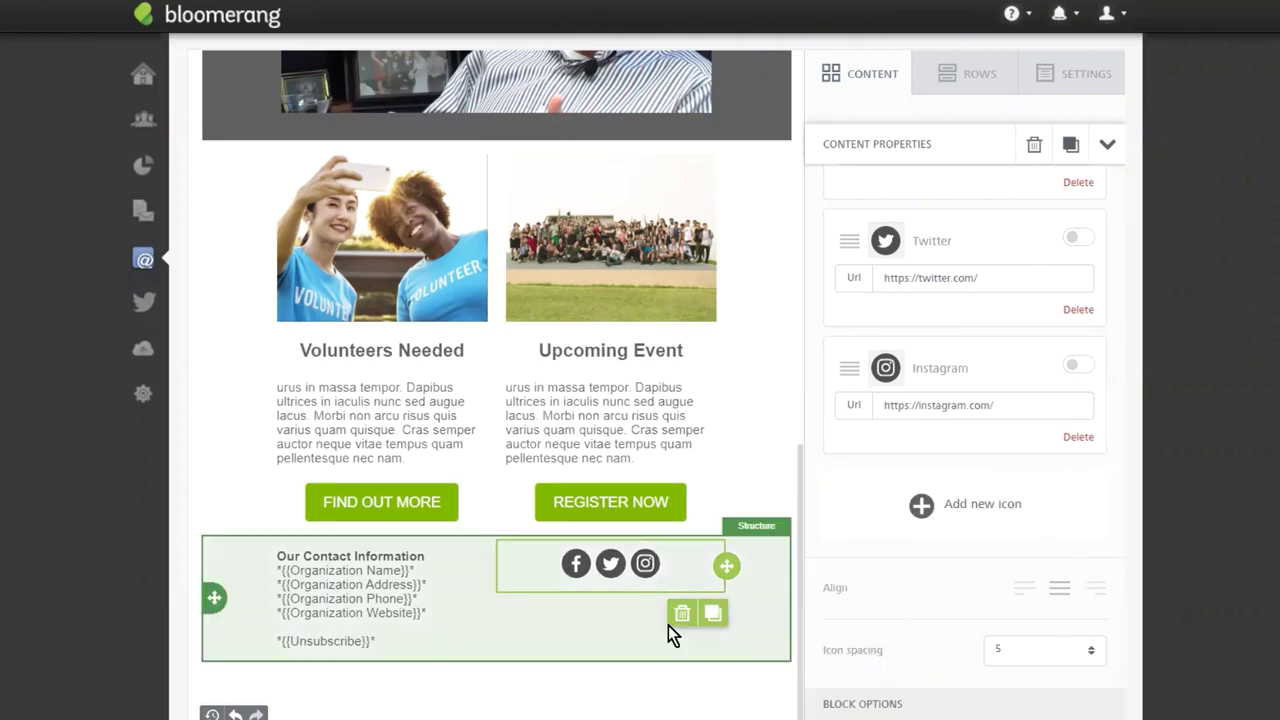
Set the social icon spacing to 15 and the block padding to 35.
{"action": "scroll", "coordinate": [928, 265], "scroll_direction": "down", "scroll_amount": 2}
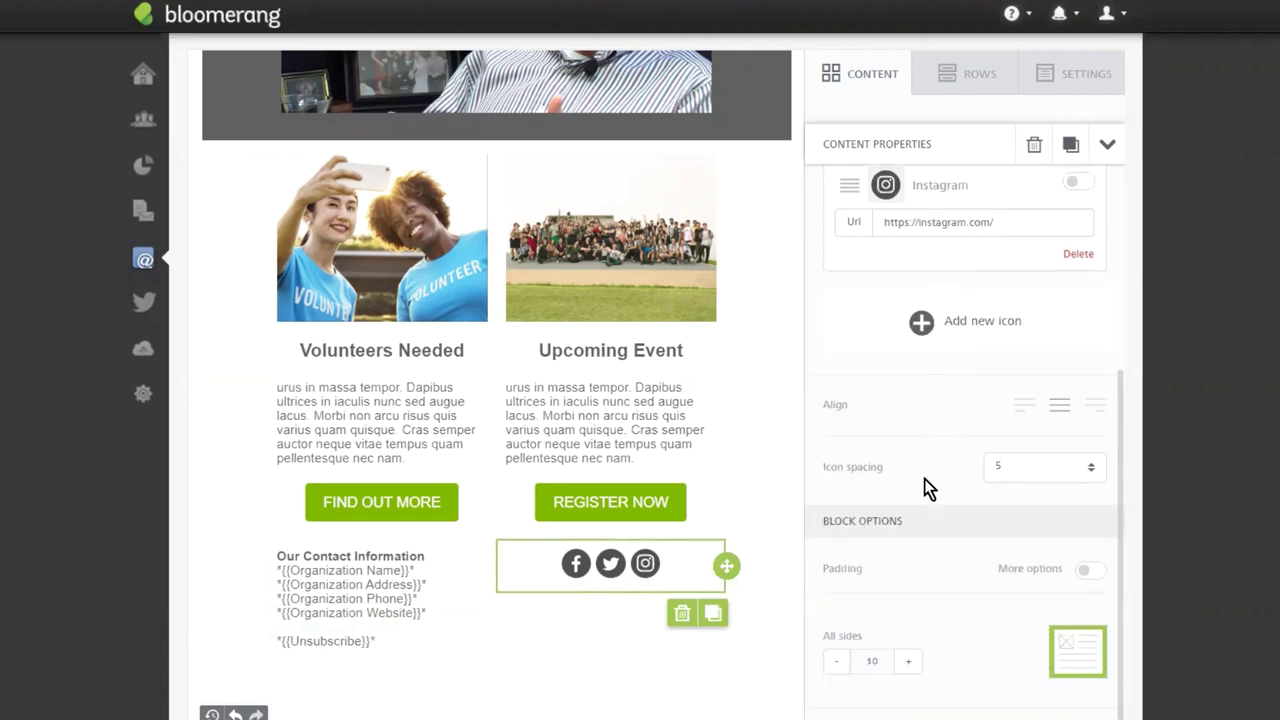
{"action": "left_click", "coordinate": [1020, 478]}
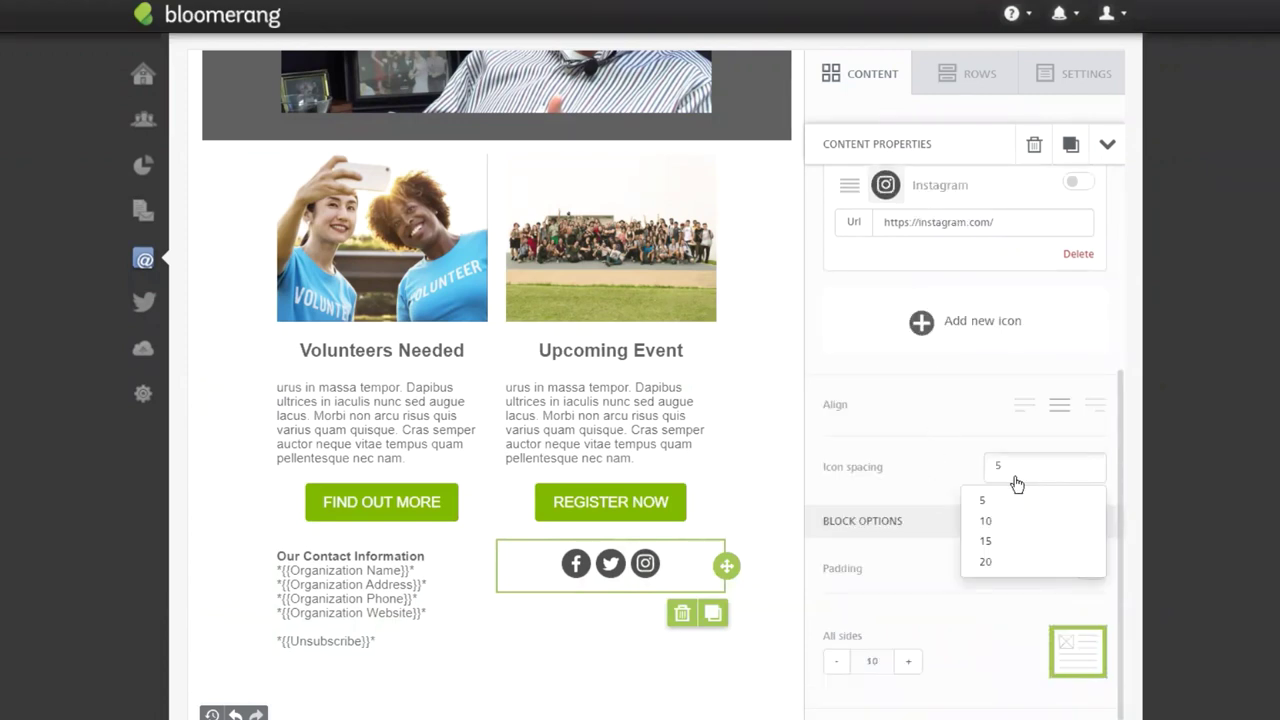
{"action": "left_click", "coordinate": [1005, 541]}
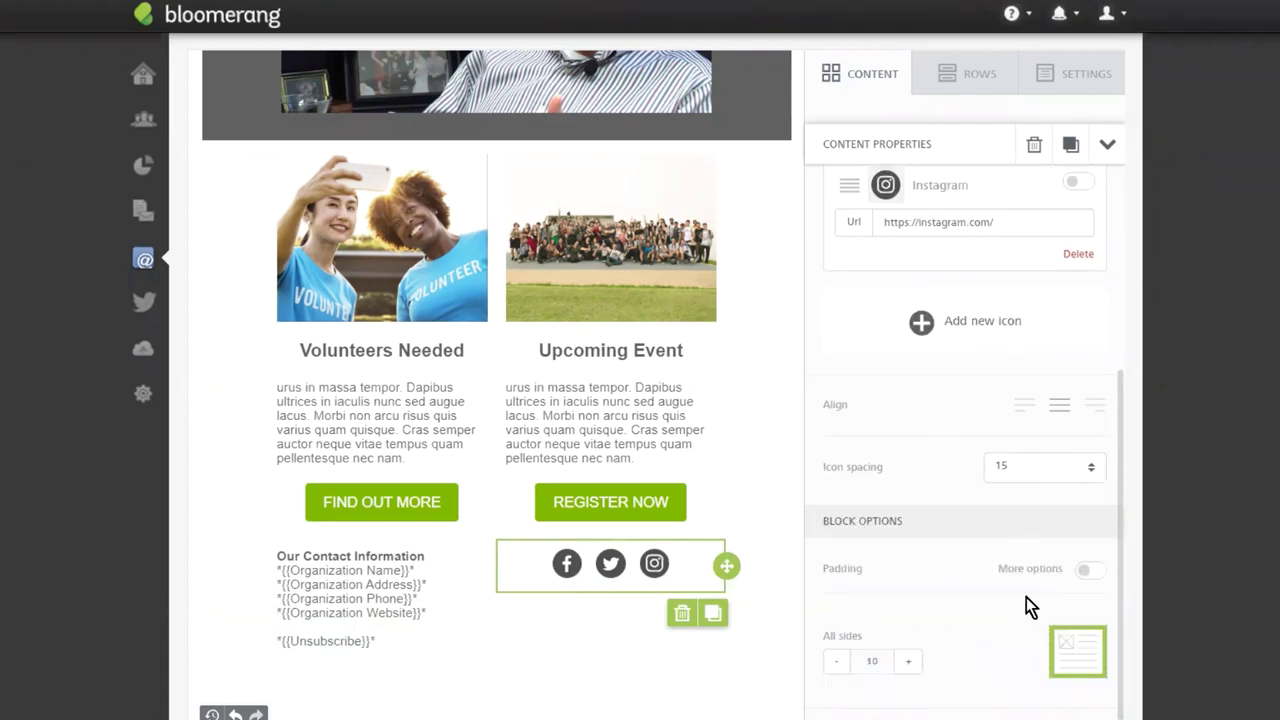
{"action": "left_click", "coordinate": [908, 662]}
{"action": "left_click", "coordinate": [908, 662]}
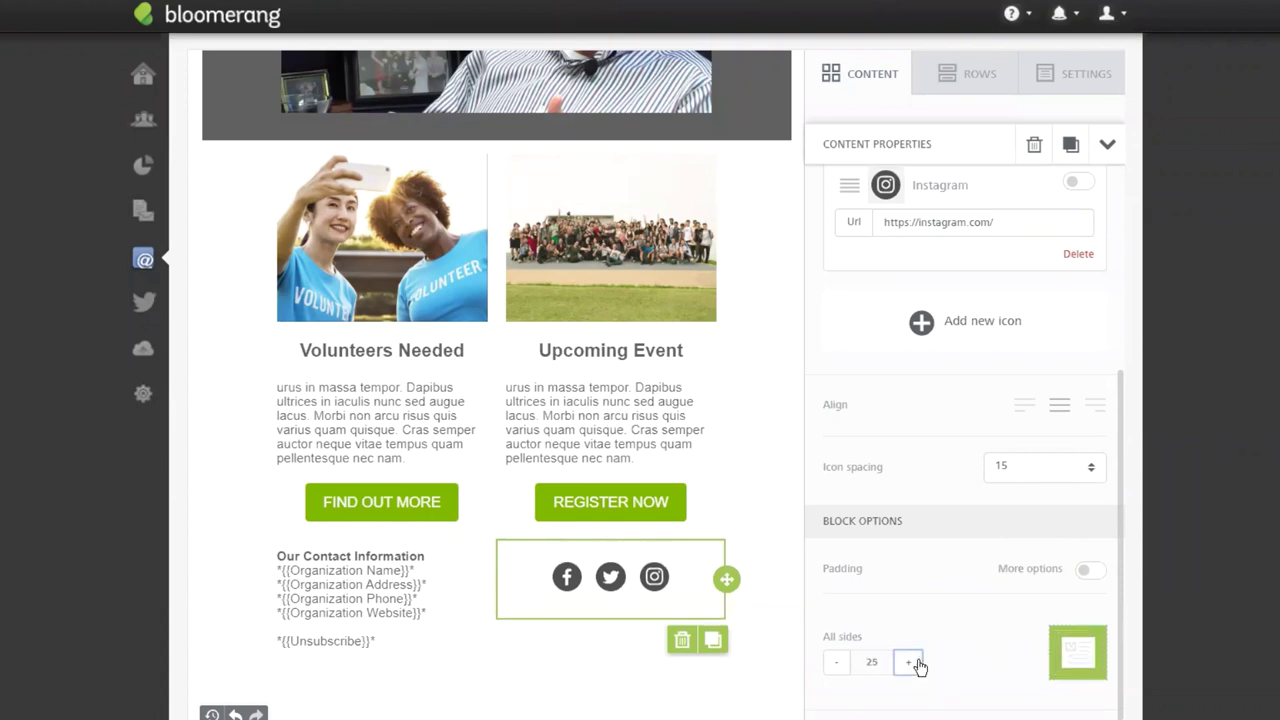
{"action": "left_click", "coordinate": [908, 662]}
{"action": "left_click", "coordinate": [908, 662]}
{"action": "left_click", "coordinate": [910, 663]}
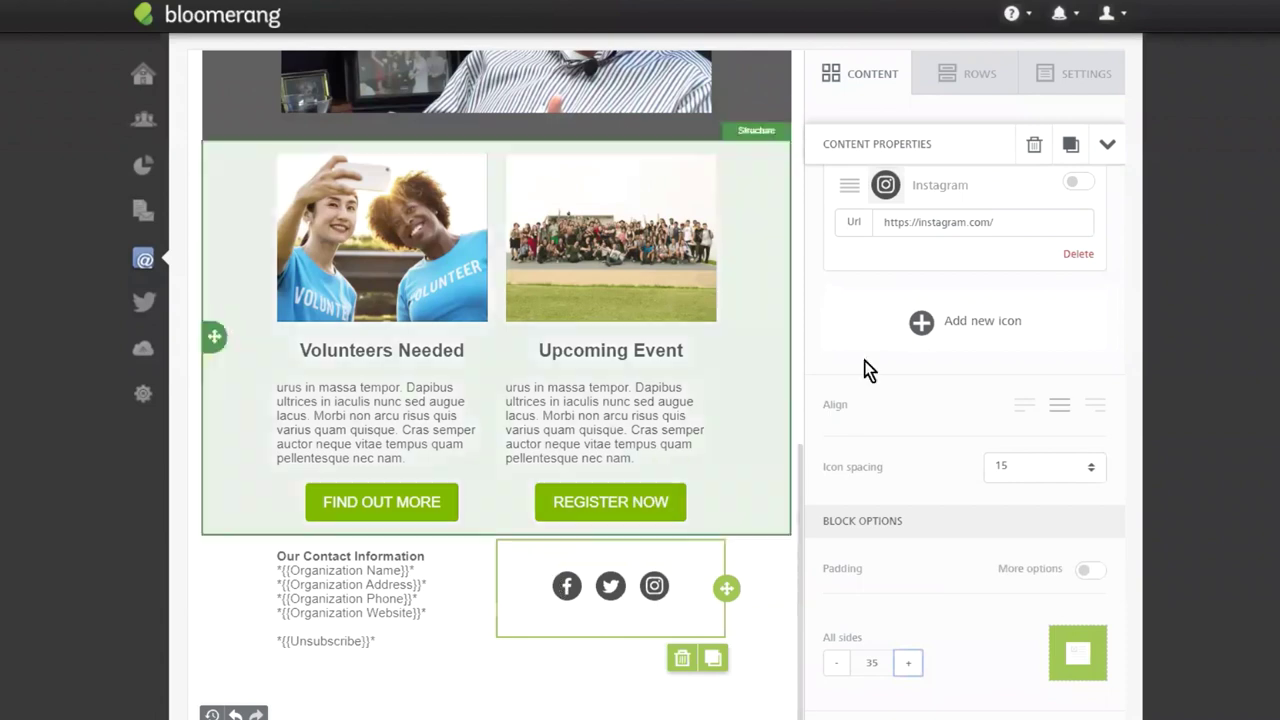
Point the Facebook, Twitter and Instagram icons to their bloomerangtech profile URLs.
{"action": "scroll", "coordinate": [928, 320], "scroll_direction": "up", "scroll_amount": 5}
{"action": "left_click", "coordinate": [1029, 421]}
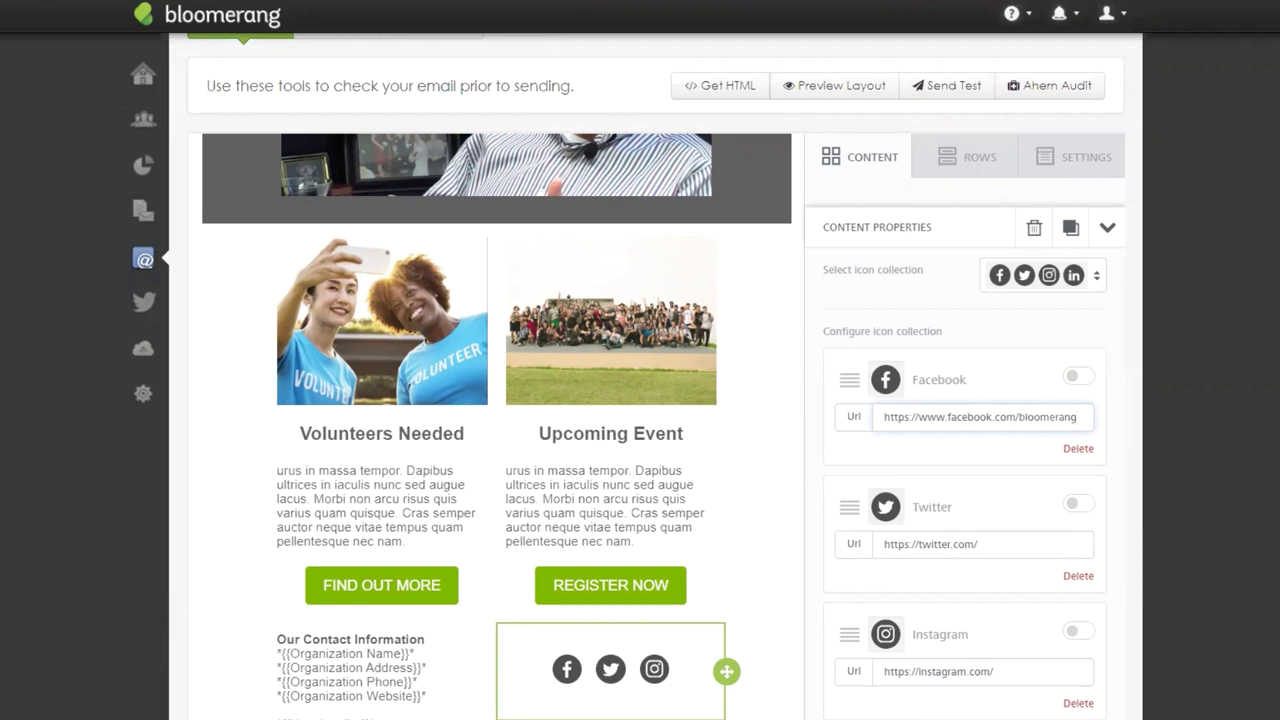
{"action": "type", "text": "bloomerang-tech"}
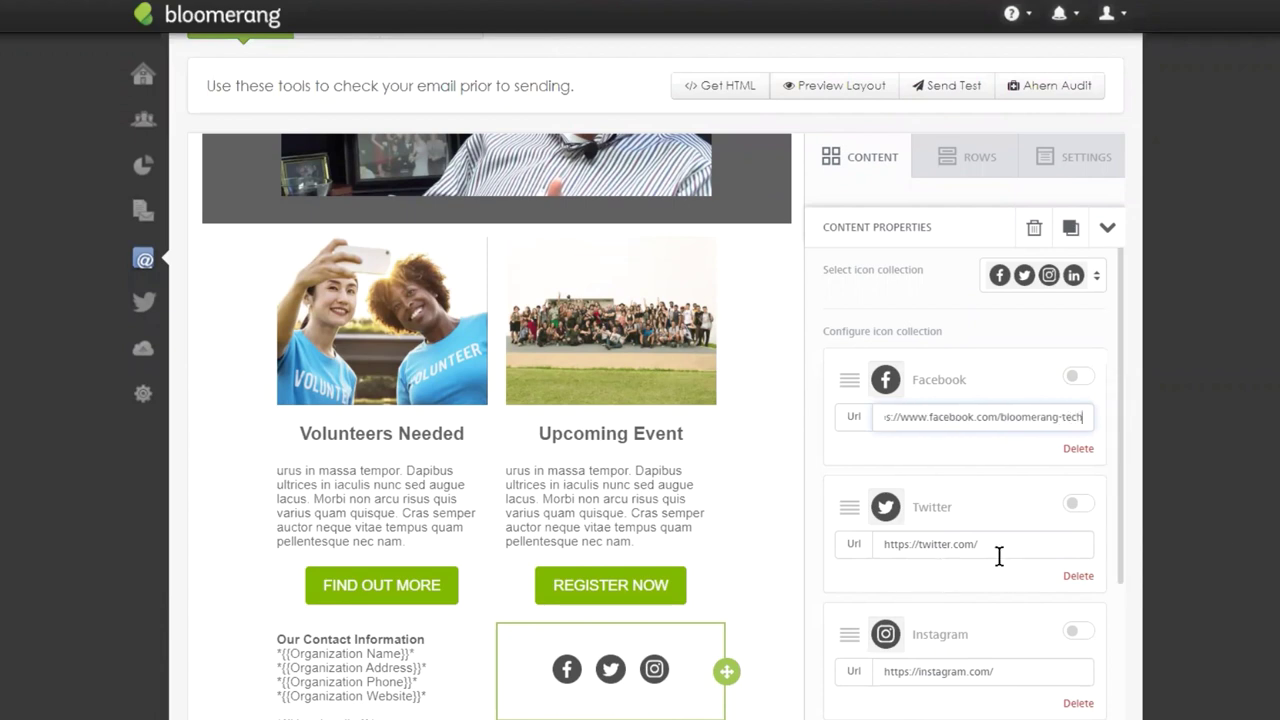
{"action": "left_click", "coordinate": [1015, 547]}
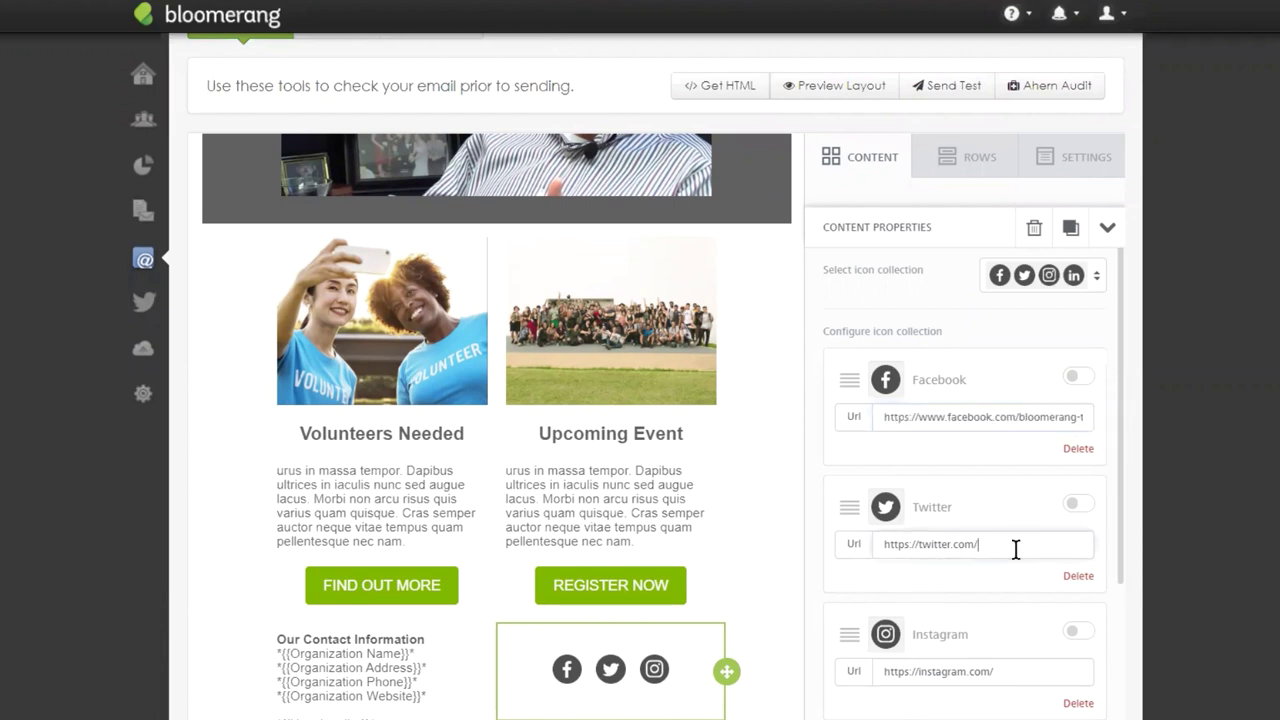
{"action": "type", "text": "bloomerangtech"}
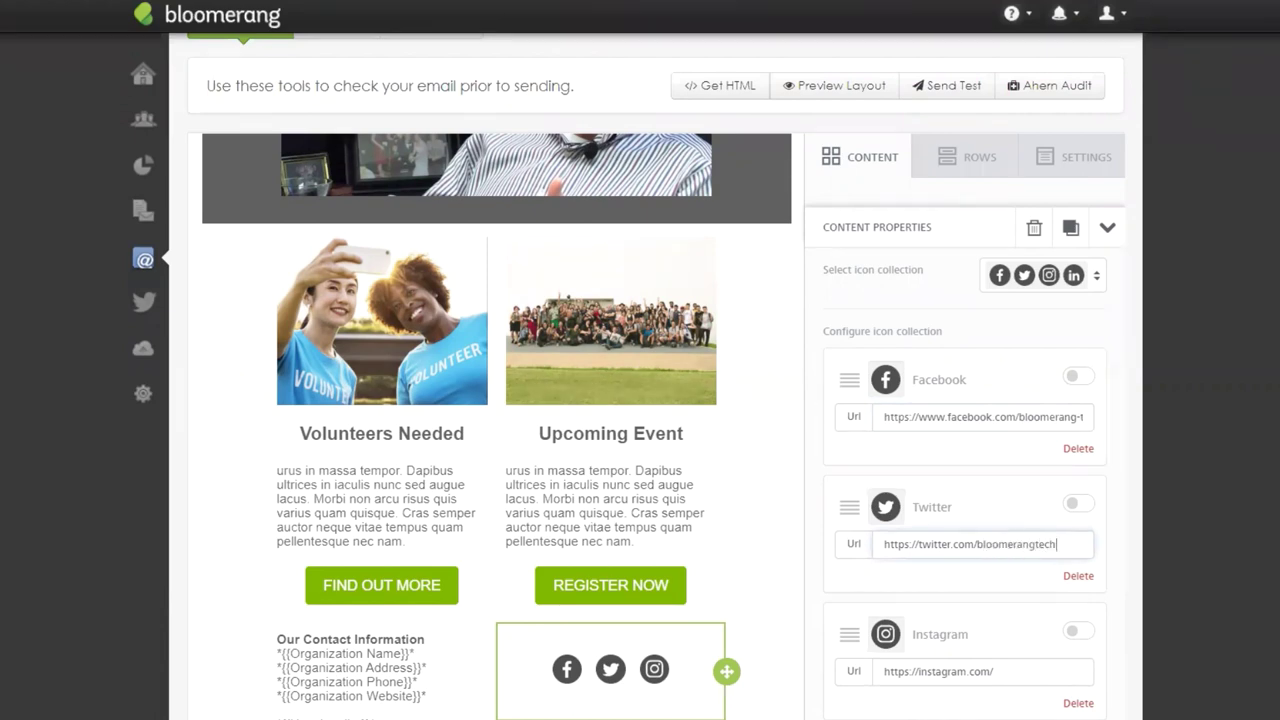
{"action": "left_click", "coordinate": [1025, 670]}
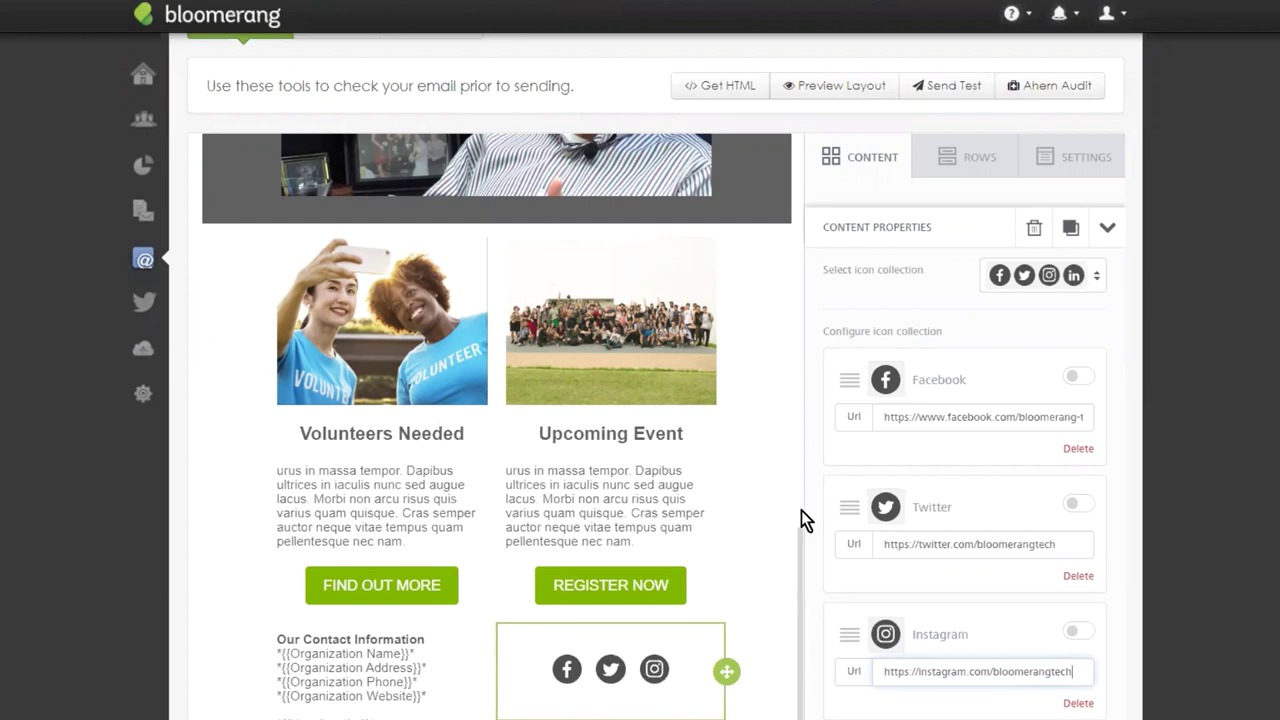
{"action": "scroll", "coordinate": [984, 472], "scroll_direction": "down", "scroll_amount": 2}
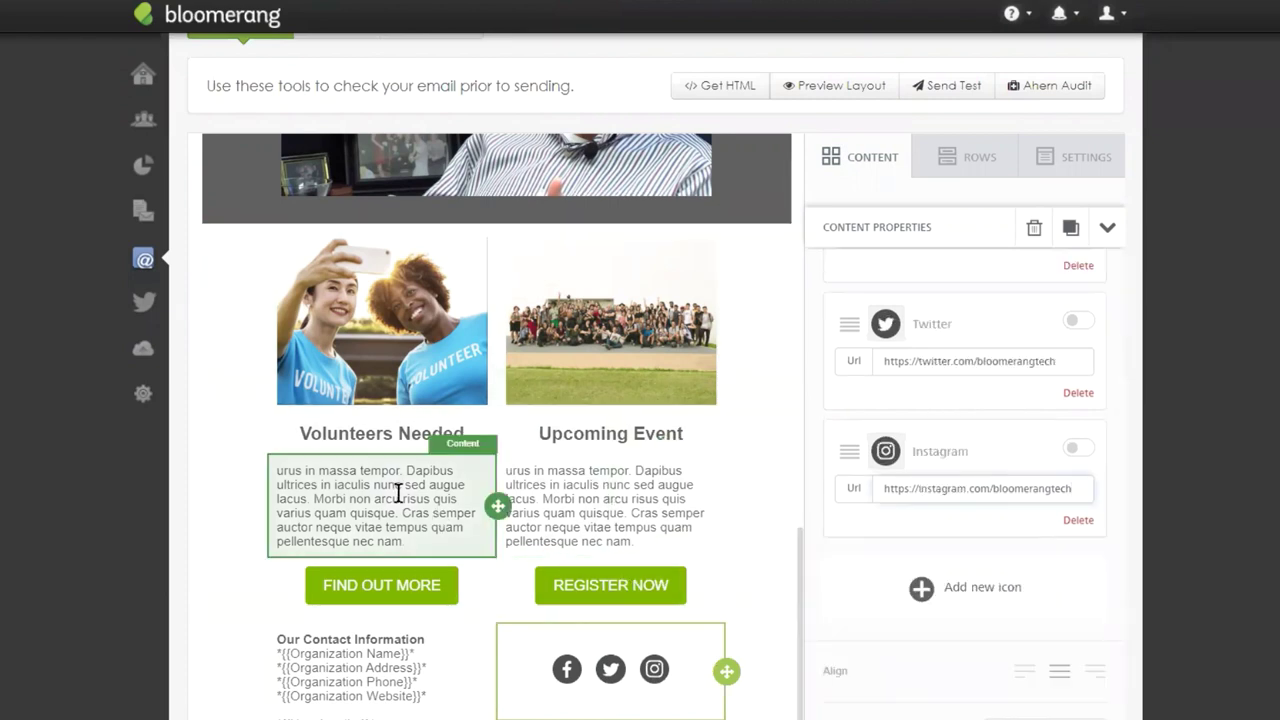
{"action": "scroll", "coordinate": [397, 491], "scroll_direction": "down", "scroll_amount": 1}
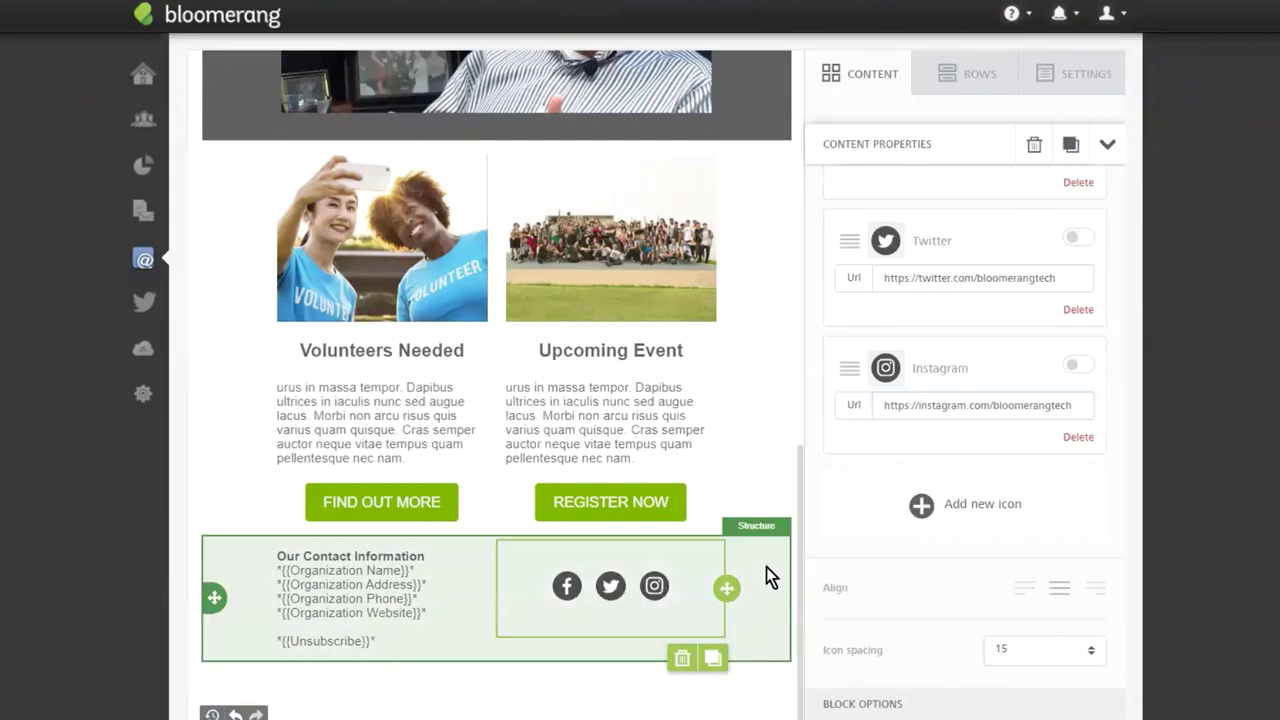
Give the contact footer row a green #70B300 background and a top padding of 10.
{"action": "left_click", "coordinate": [766, 567]}
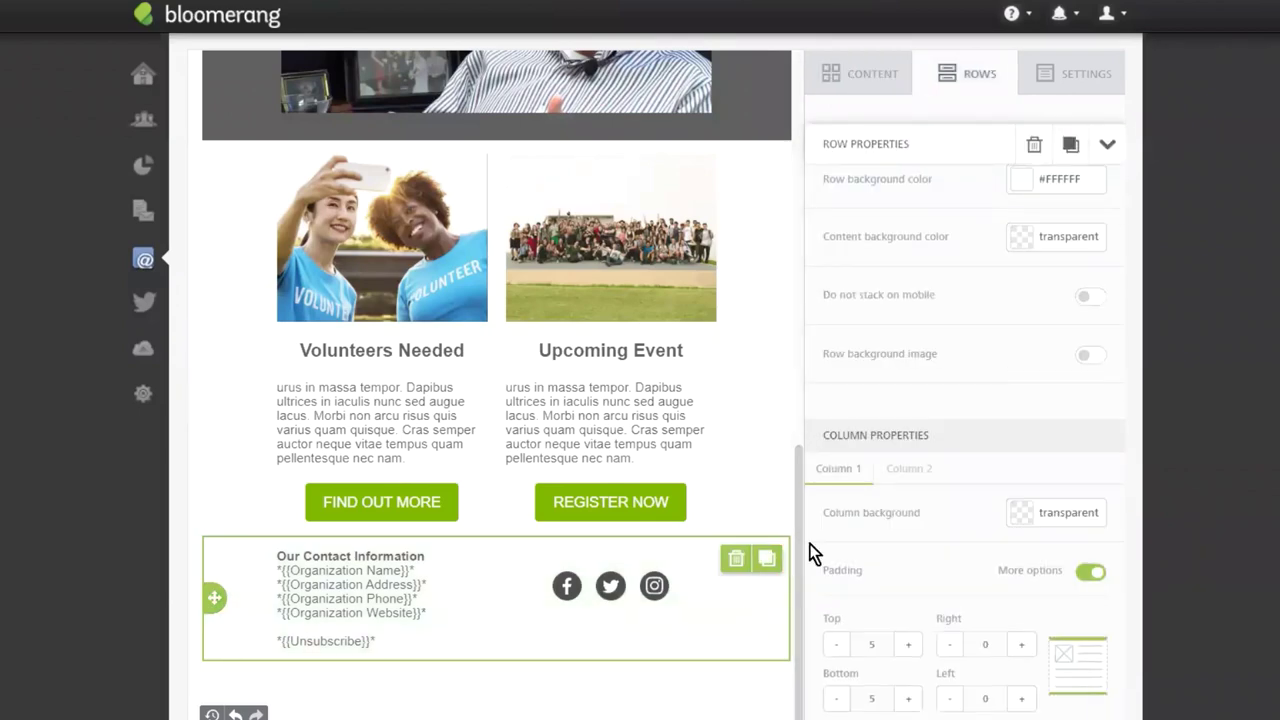
{"action": "left_click", "coordinate": [1018, 180]}
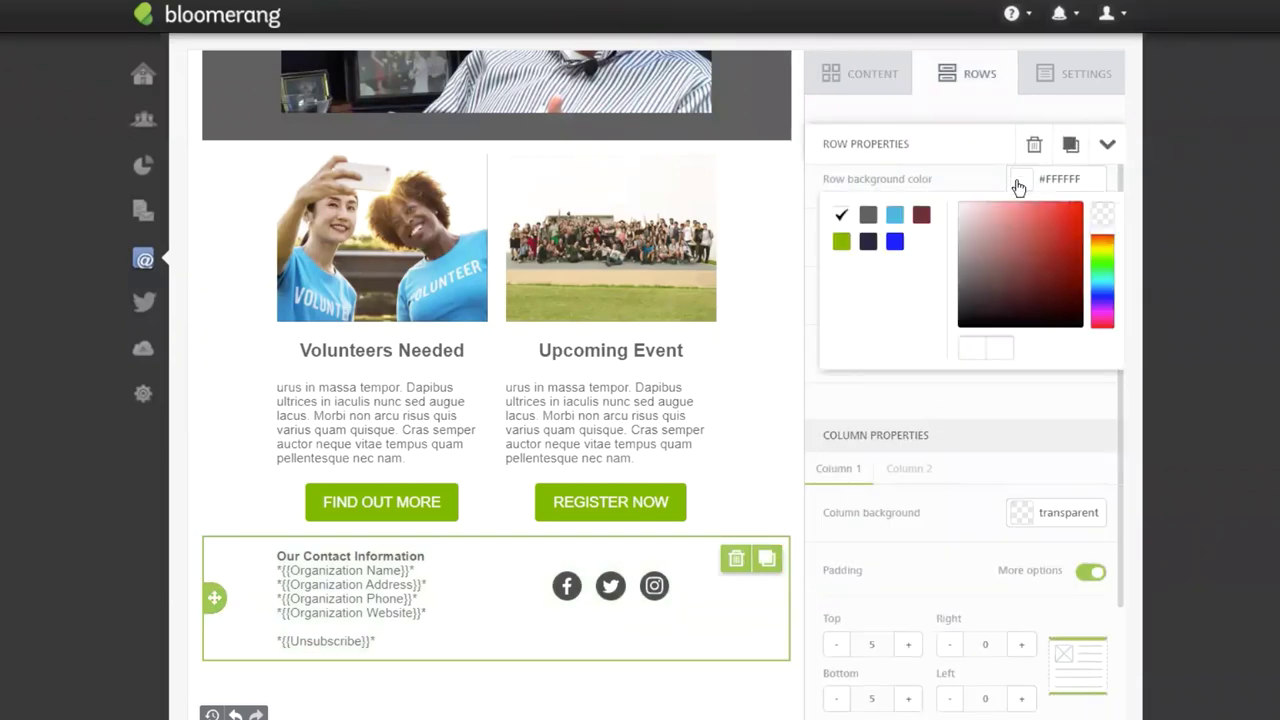
{"action": "left_click", "coordinate": [866, 219]}
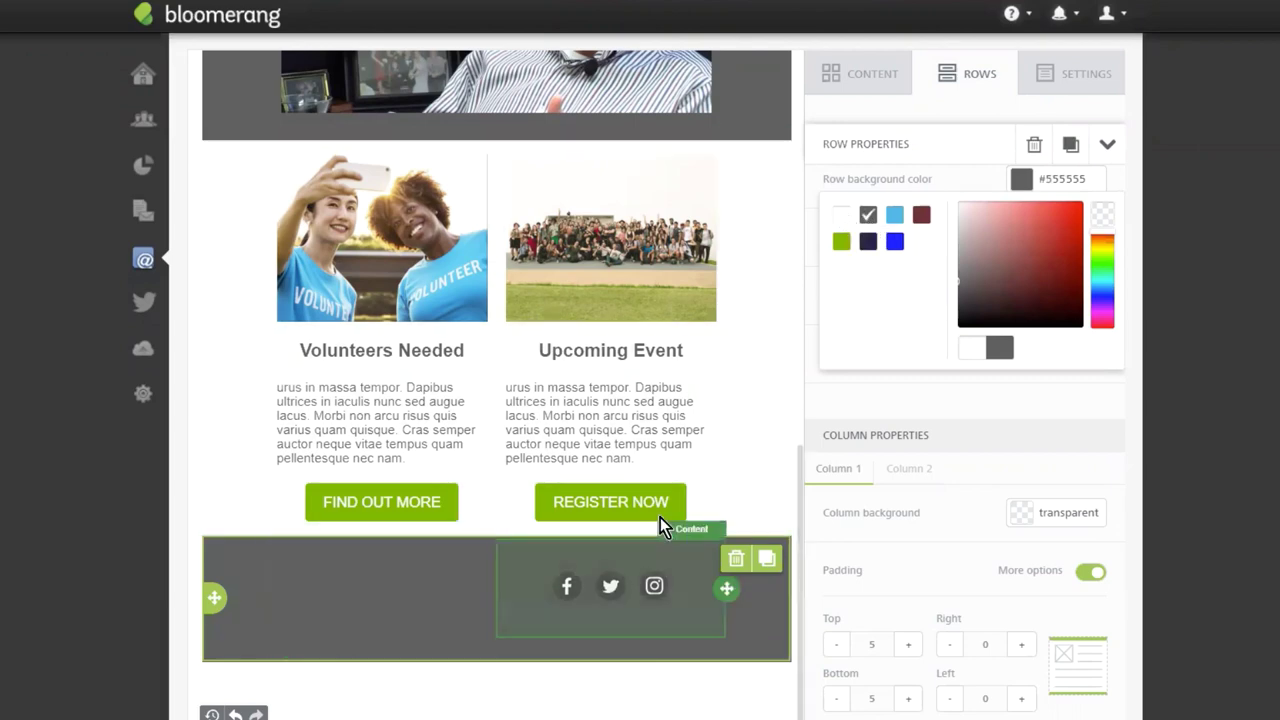
{"action": "left_click", "coordinate": [841, 242]}
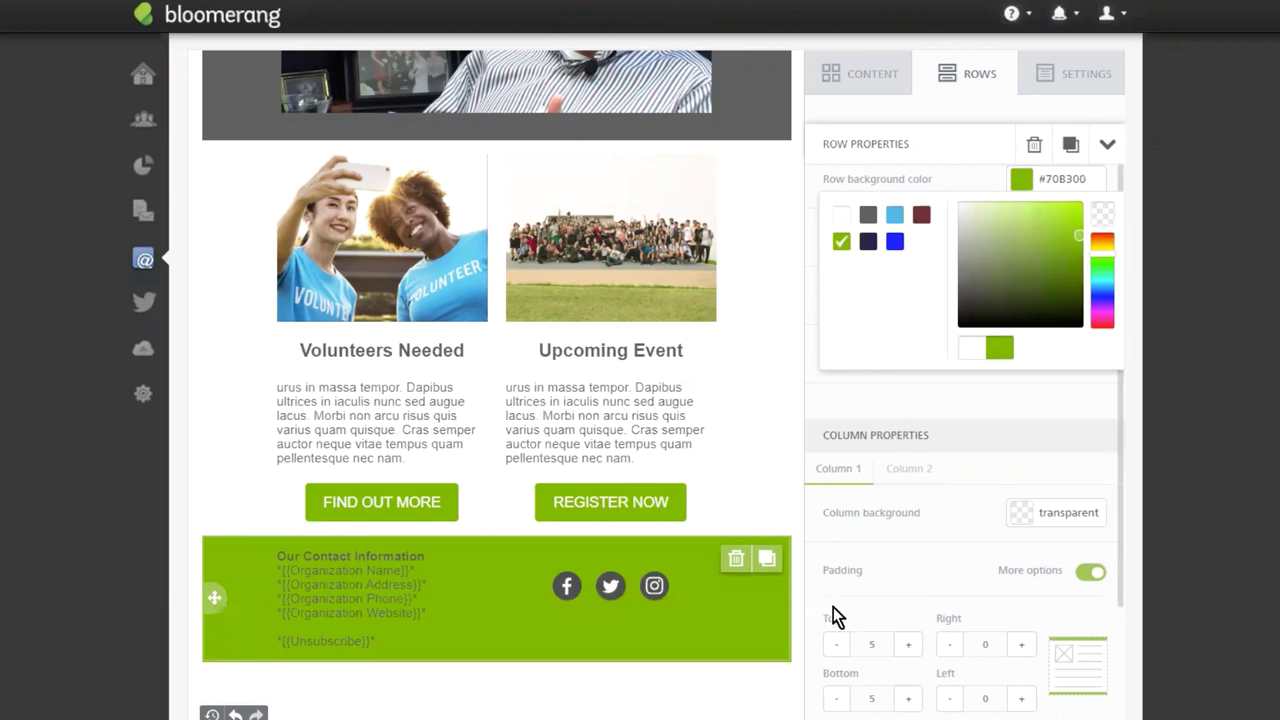
{"action": "left_click", "coordinate": [767, 420]}
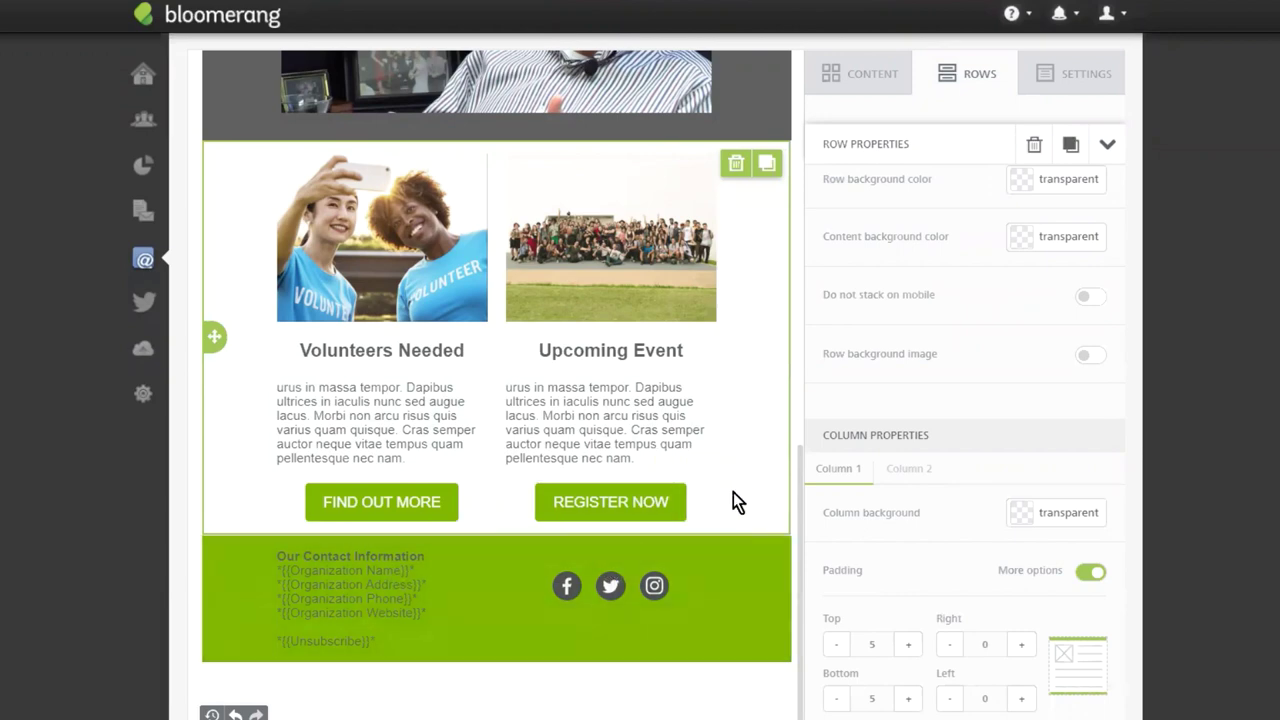
{"action": "left_click", "coordinate": [761, 548]}
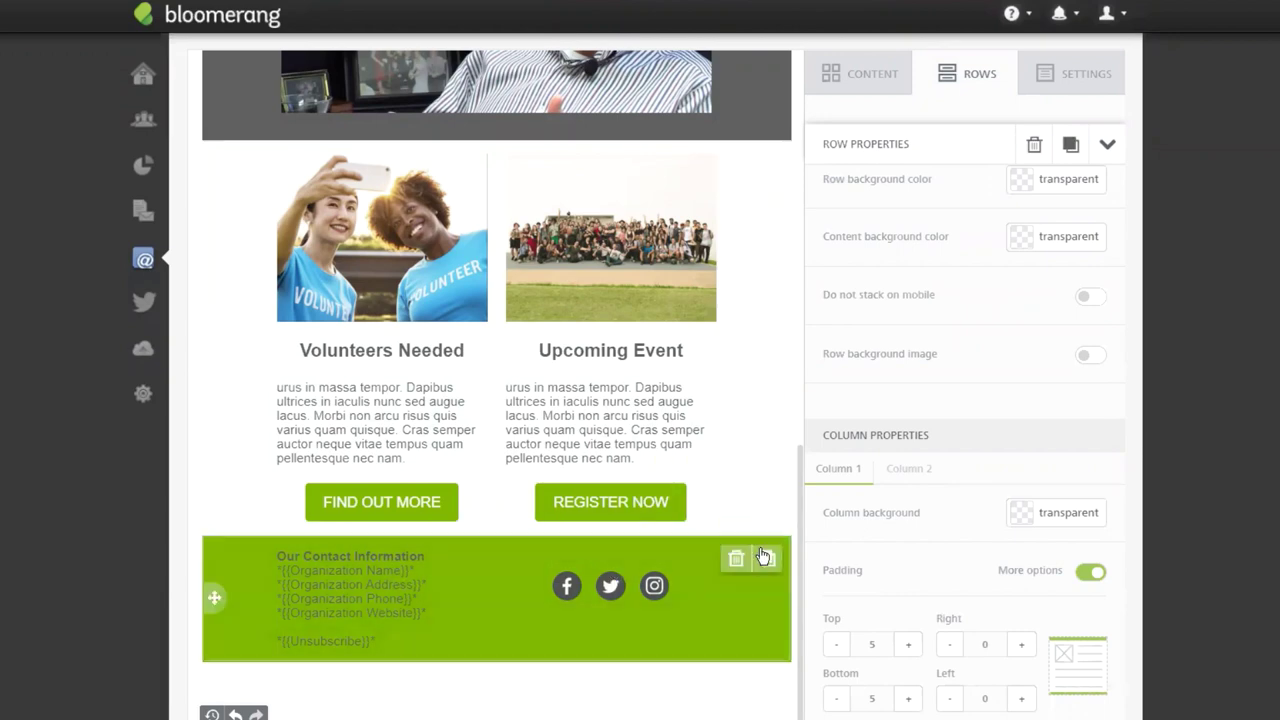
{"action": "left_click", "coordinate": [906, 646]}
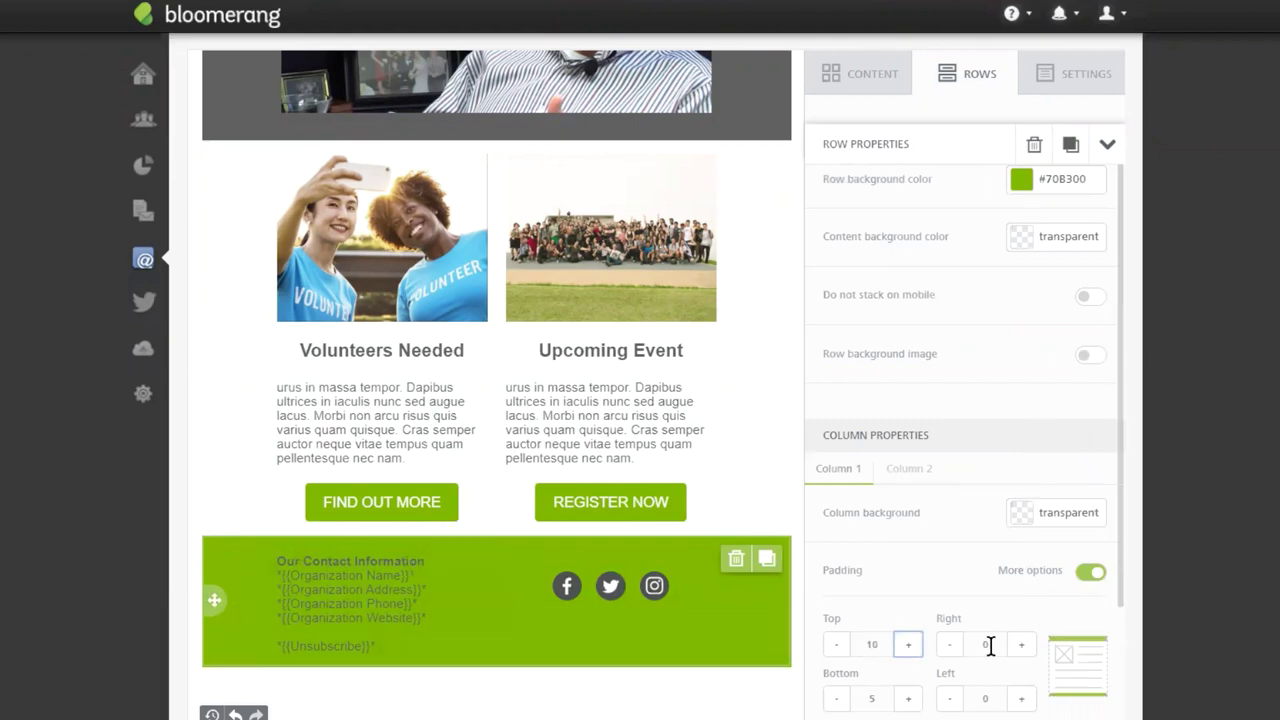
{"action": "left_click", "coordinate": [908, 645]}
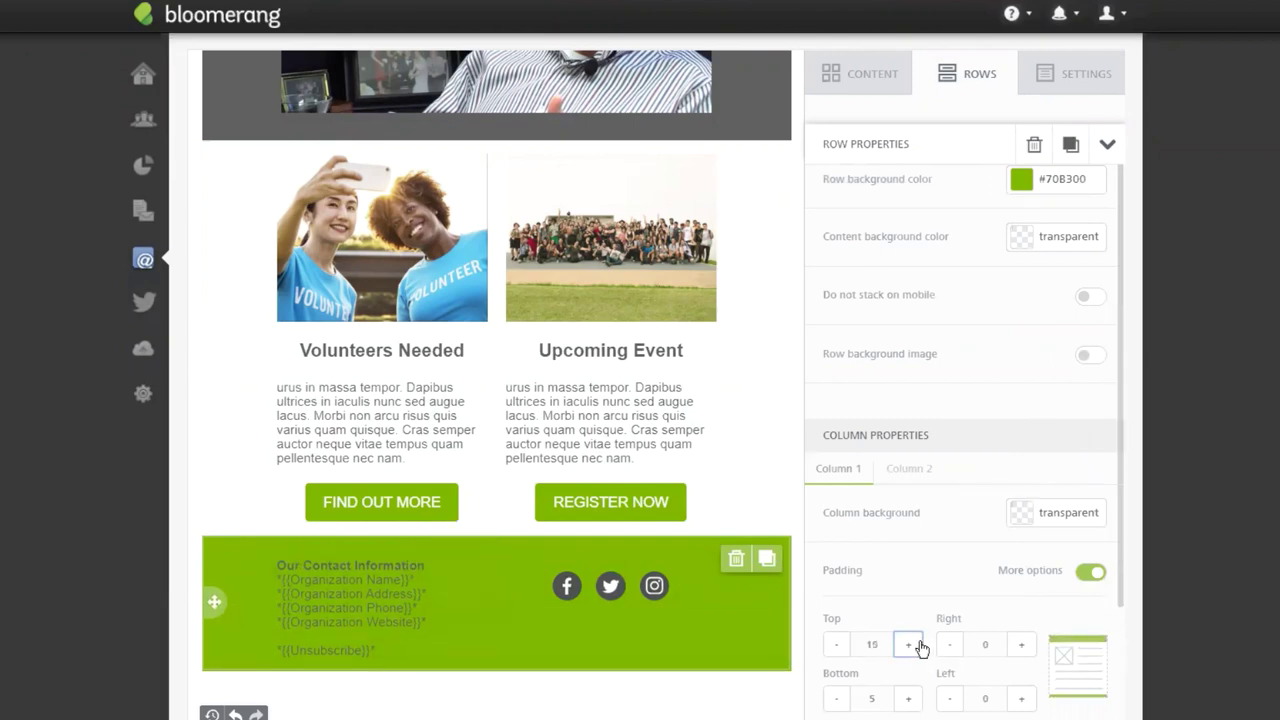
{"action": "left_click", "coordinate": [838, 650]}
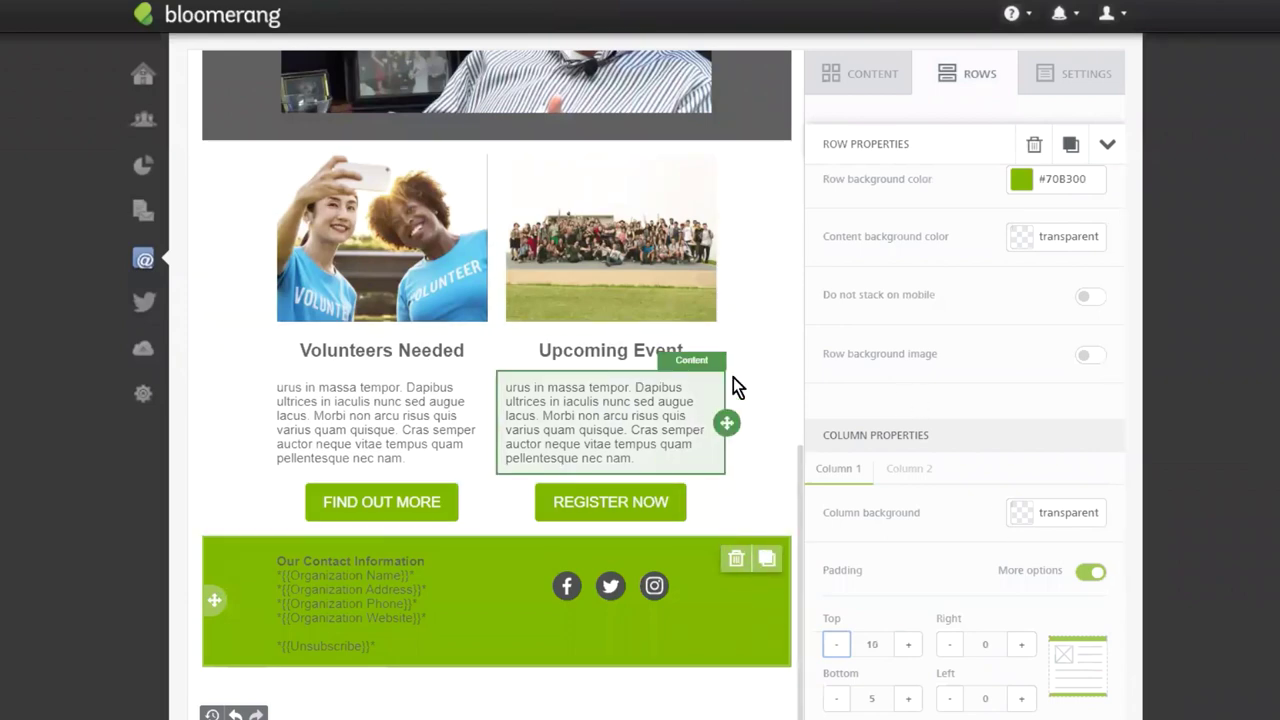
Set the Volunteers/Upcoming Event row's bottom padding to 30.
{"action": "left_click", "coordinate": [751, 342]}
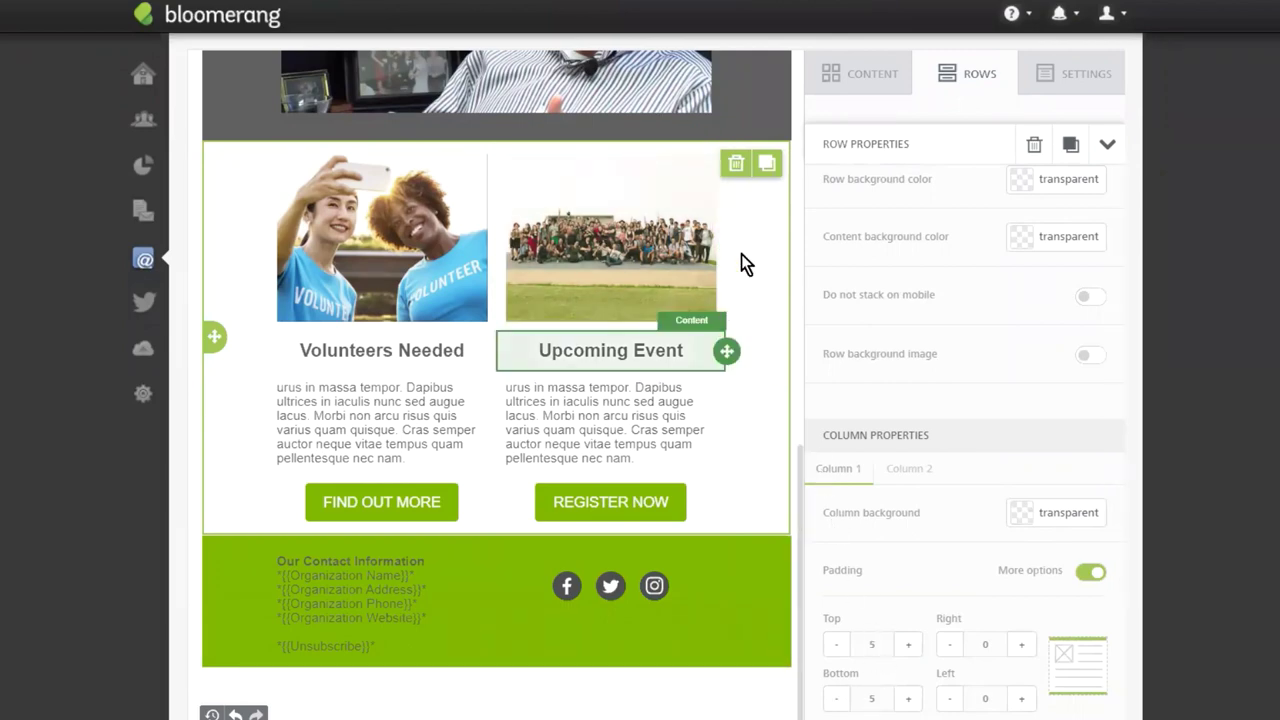
{"action": "left_click", "coordinate": [907, 699]}
{"action": "left_click", "coordinate": [907, 699]}
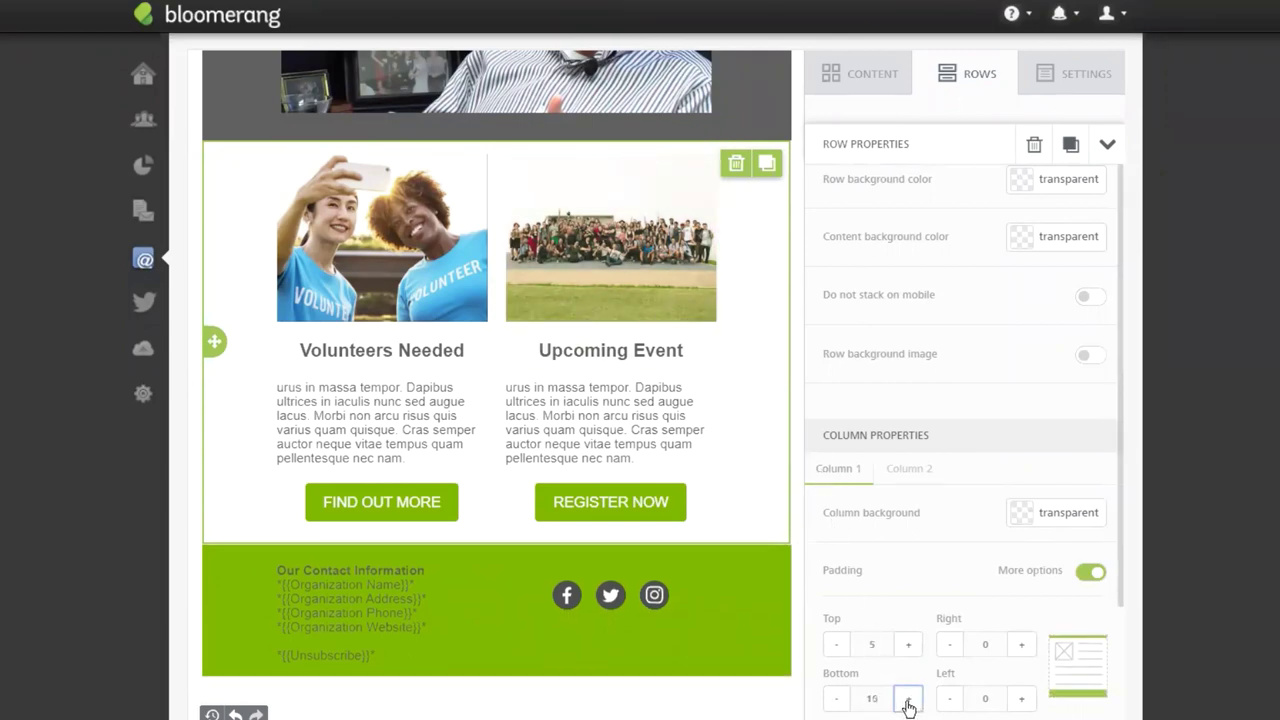
{"action": "left_click", "coordinate": [907, 699]}
{"action": "left_click", "coordinate": [907, 699]}
{"action": "left_click", "coordinate": [907, 699]}
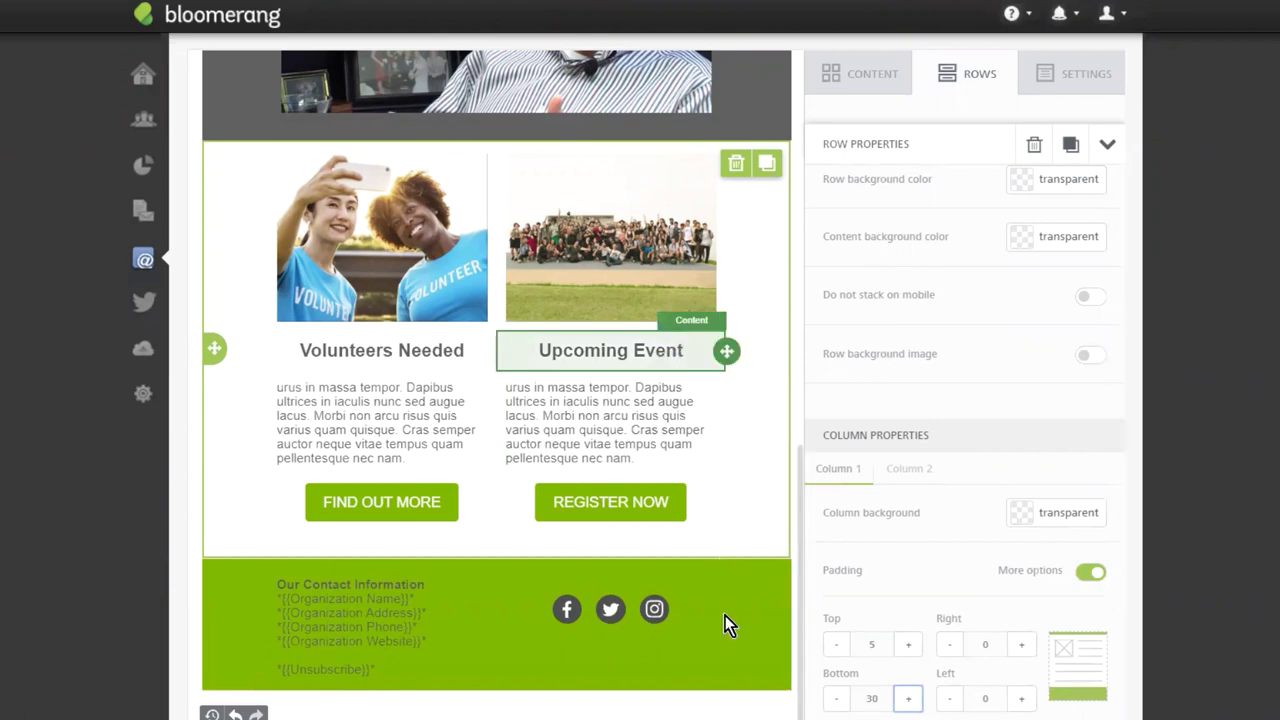
{"action": "scroll", "coordinate": [730, 494], "scroll_direction": "up", "scroll_amount": 10}
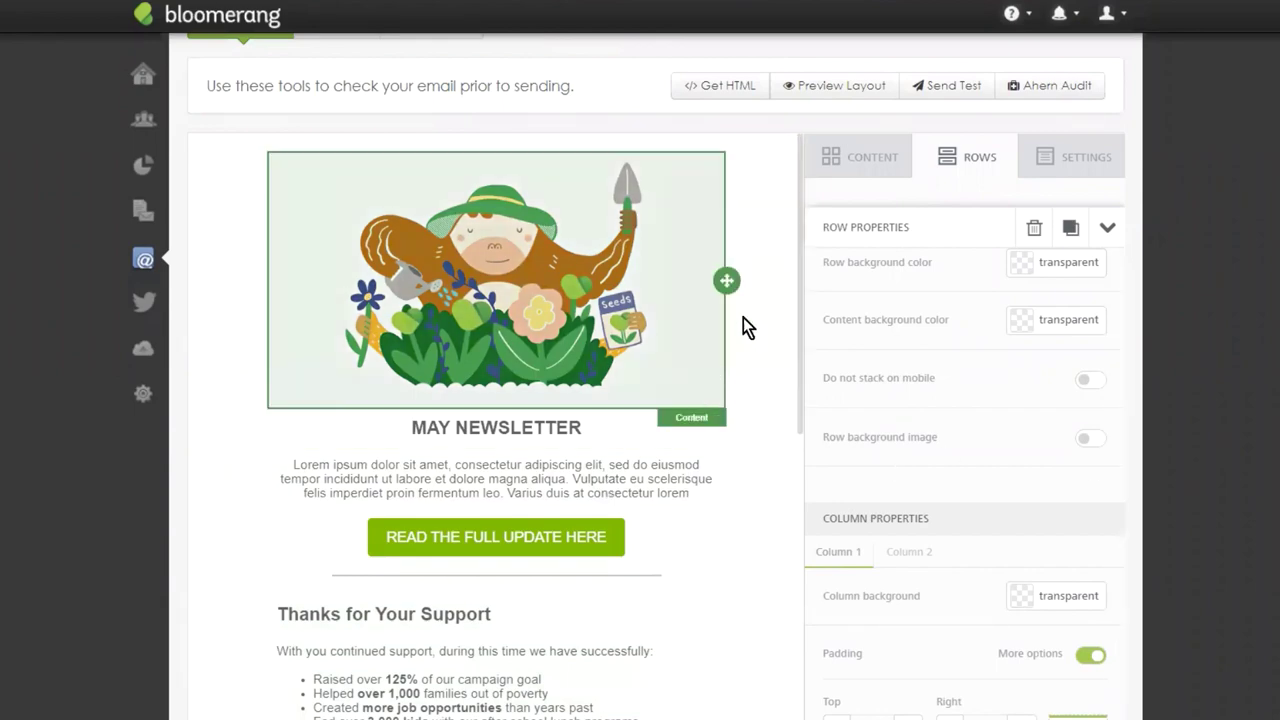
Set the divider under Support Our Mission to line thickness 2 and width 75.
{"action": "scroll", "coordinate": [815, 470], "scroll_direction": "down", "scroll_amount": 2}
{"action": "scroll", "coordinate": [640, 340], "scroll_direction": "down", "scroll_amount": 2}
{"action": "scroll", "coordinate": [630, 380], "scroll_direction": "down", "scroll_amount": 4}
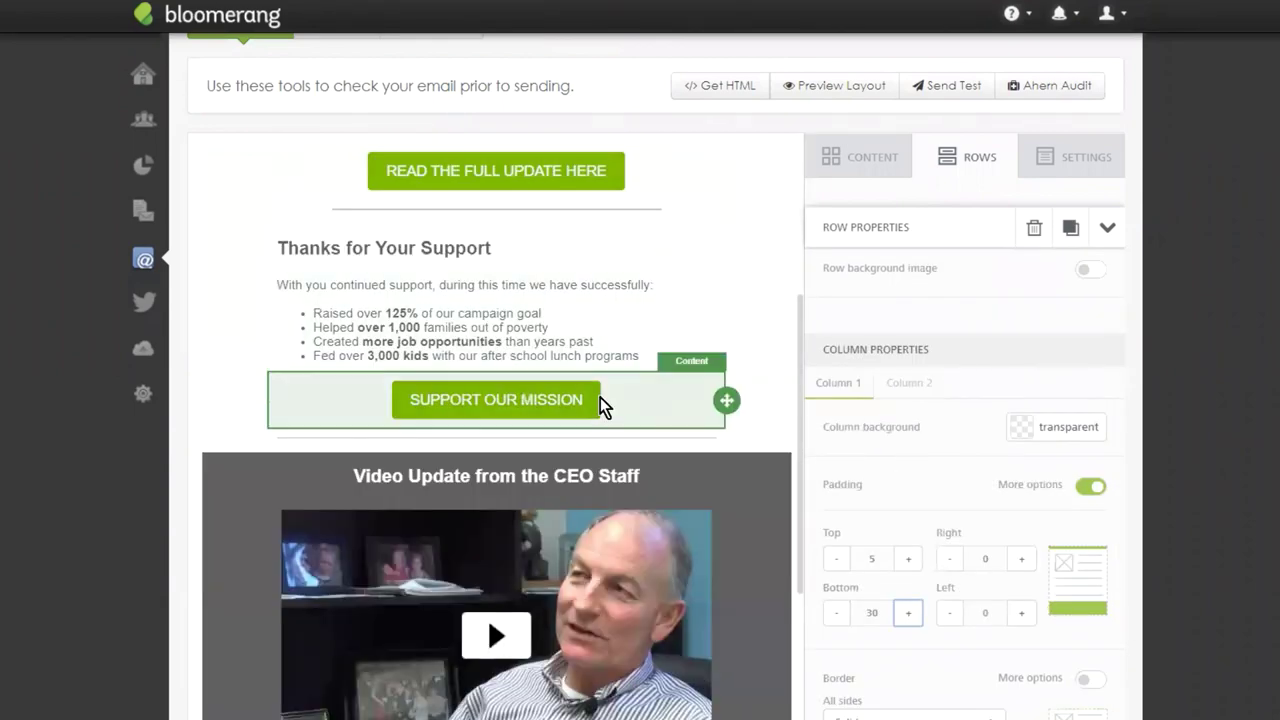
{"action": "scroll", "coordinate": [710, 362], "scroll_direction": "down", "scroll_amount": 2}
{"action": "scroll", "coordinate": [736, 459], "scroll_direction": "down", "scroll_amount": 2}
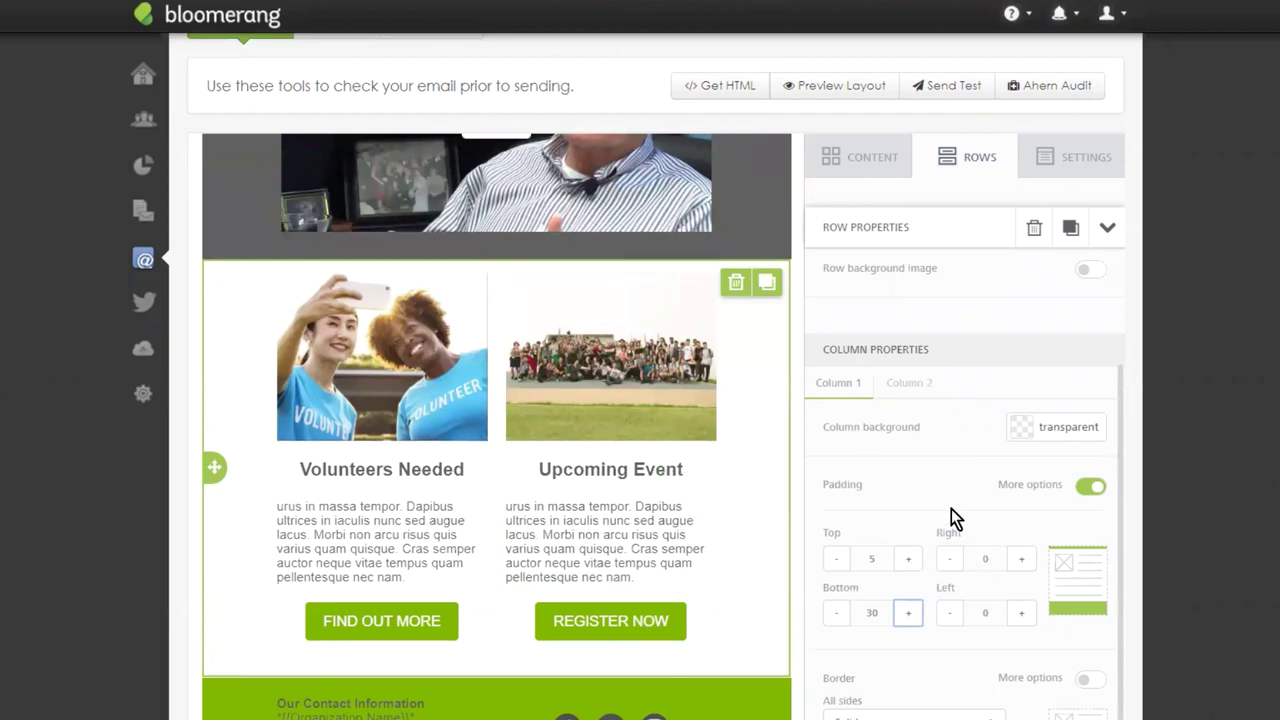
{"action": "scroll", "coordinate": [730, 500], "scroll_direction": "up", "scroll_amount": 4}
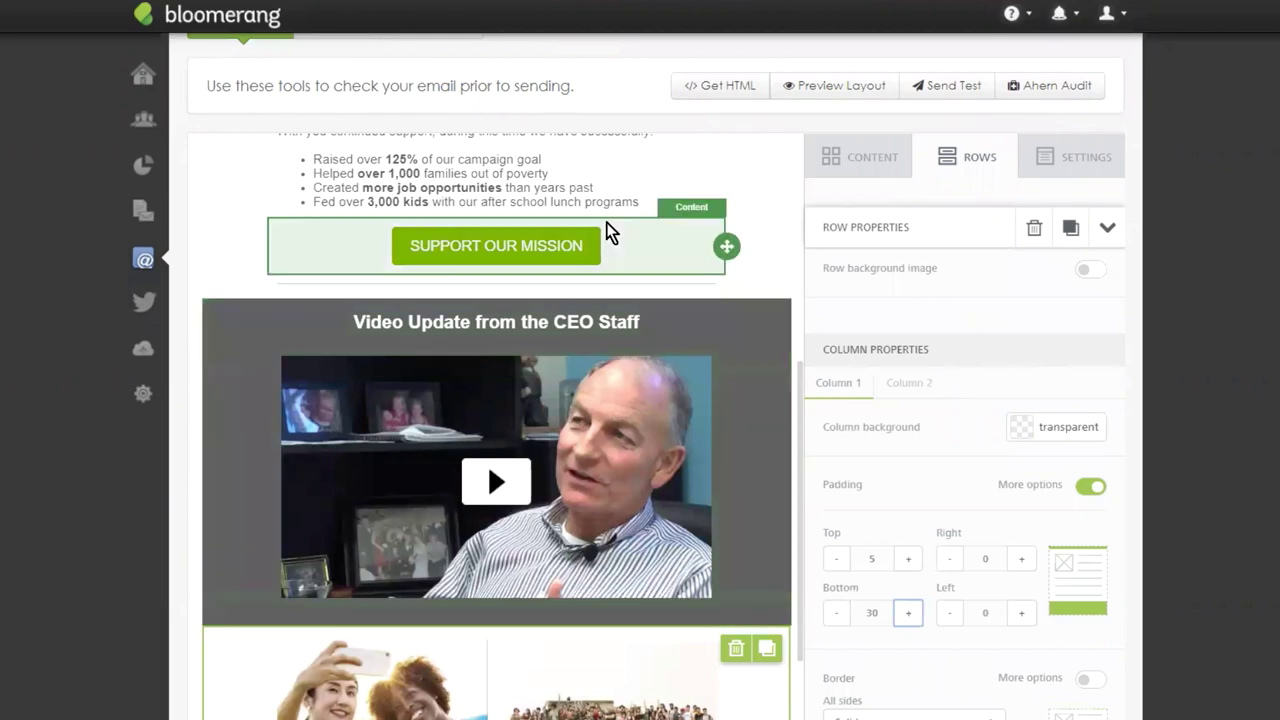
{"action": "scroll", "coordinate": [690, 300], "scroll_direction": "up", "scroll_amount": 4}
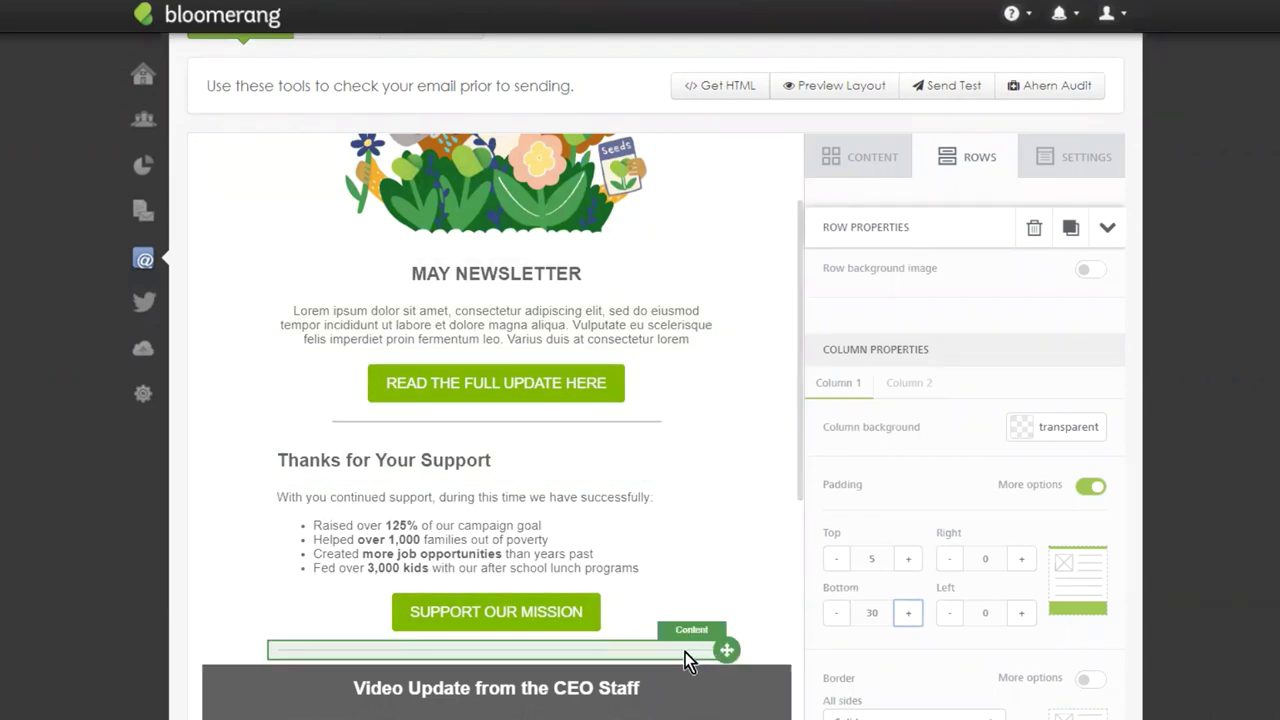
{"action": "left_click", "coordinate": [686, 660]}
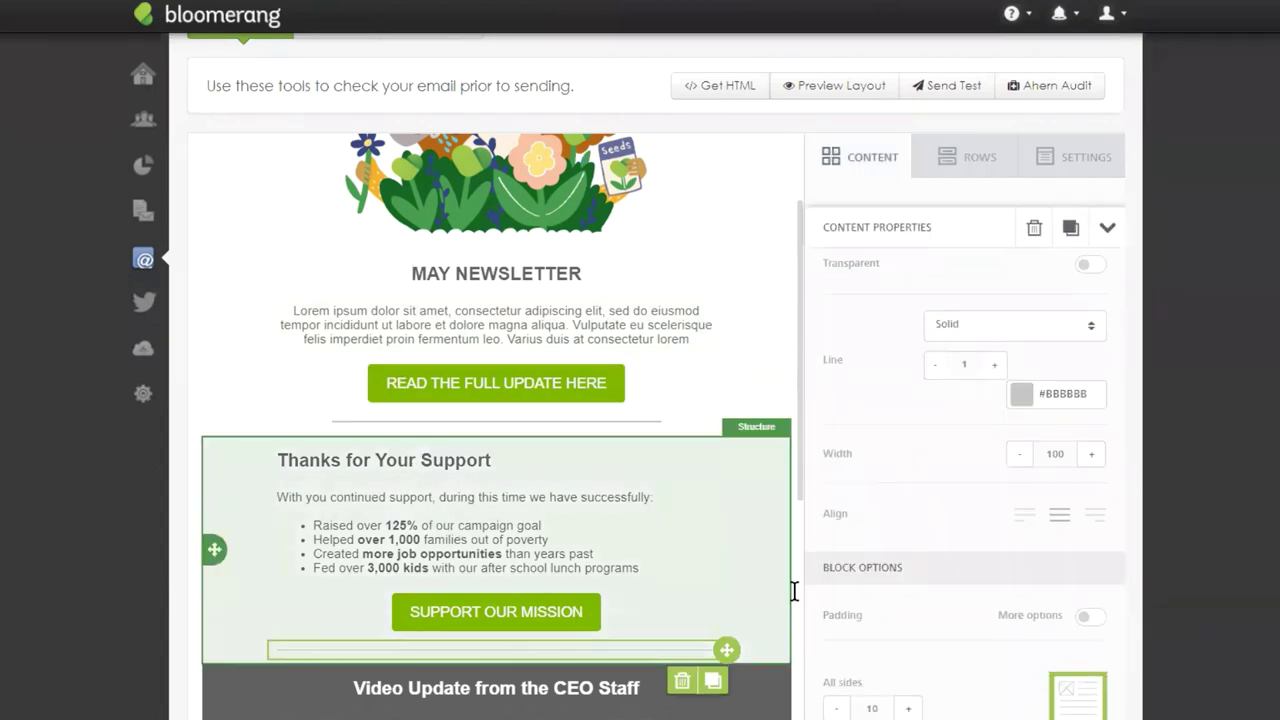
{"action": "left_click", "coordinate": [994, 365]}
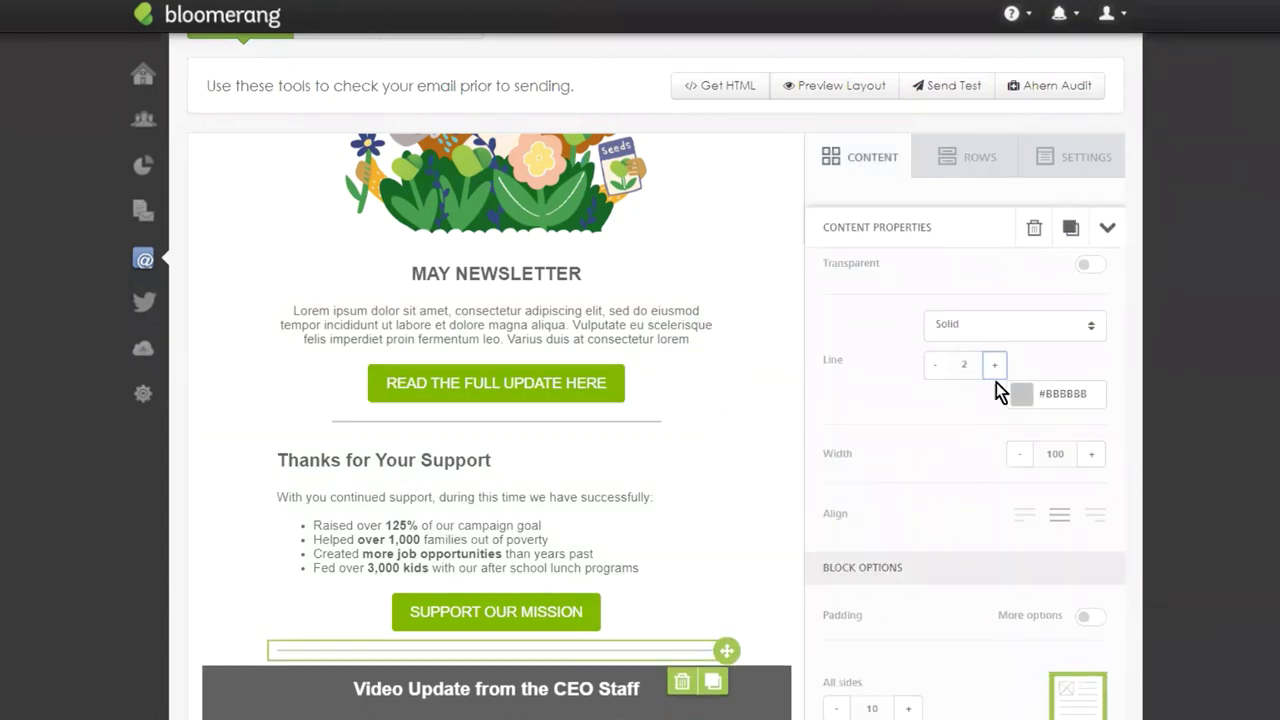
{"action": "left_click", "coordinate": [1020, 454]}
{"action": "double_click", "coordinate": [1022, 454]}
{"action": "double_click", "coordinate": [1022, 454]}
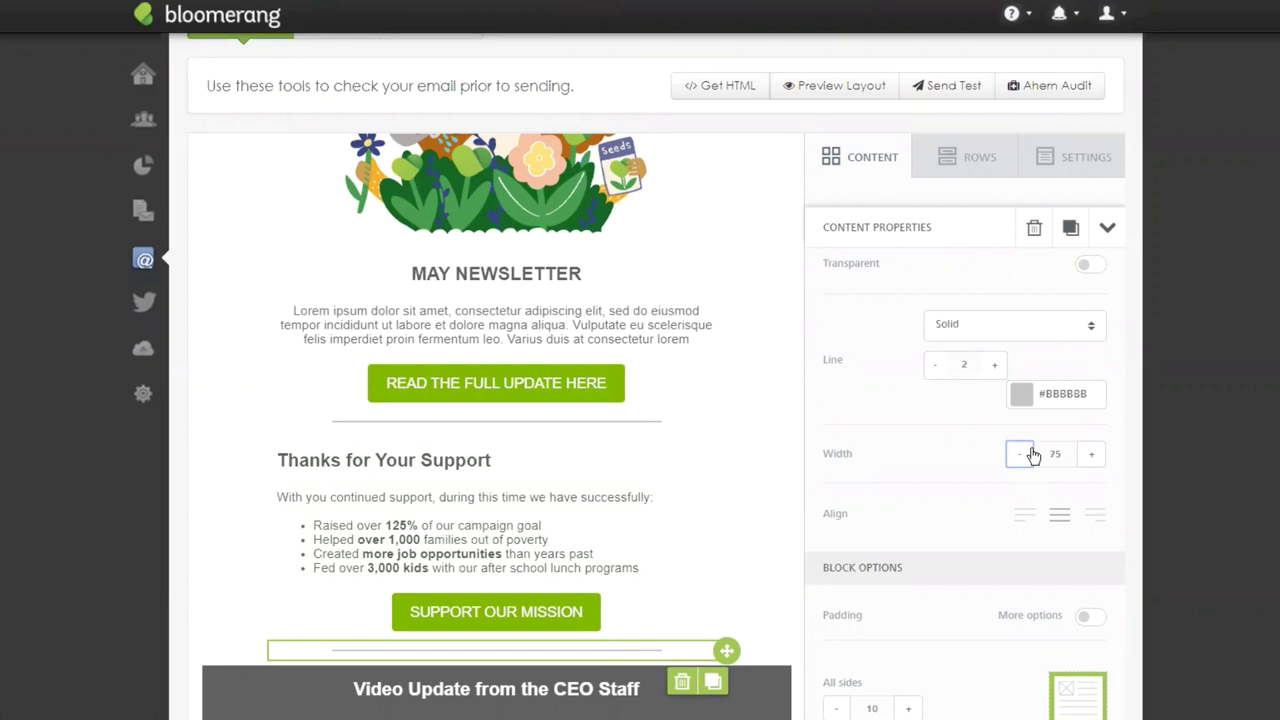
{"action": "left_click", "coordinate": [771, 241]}
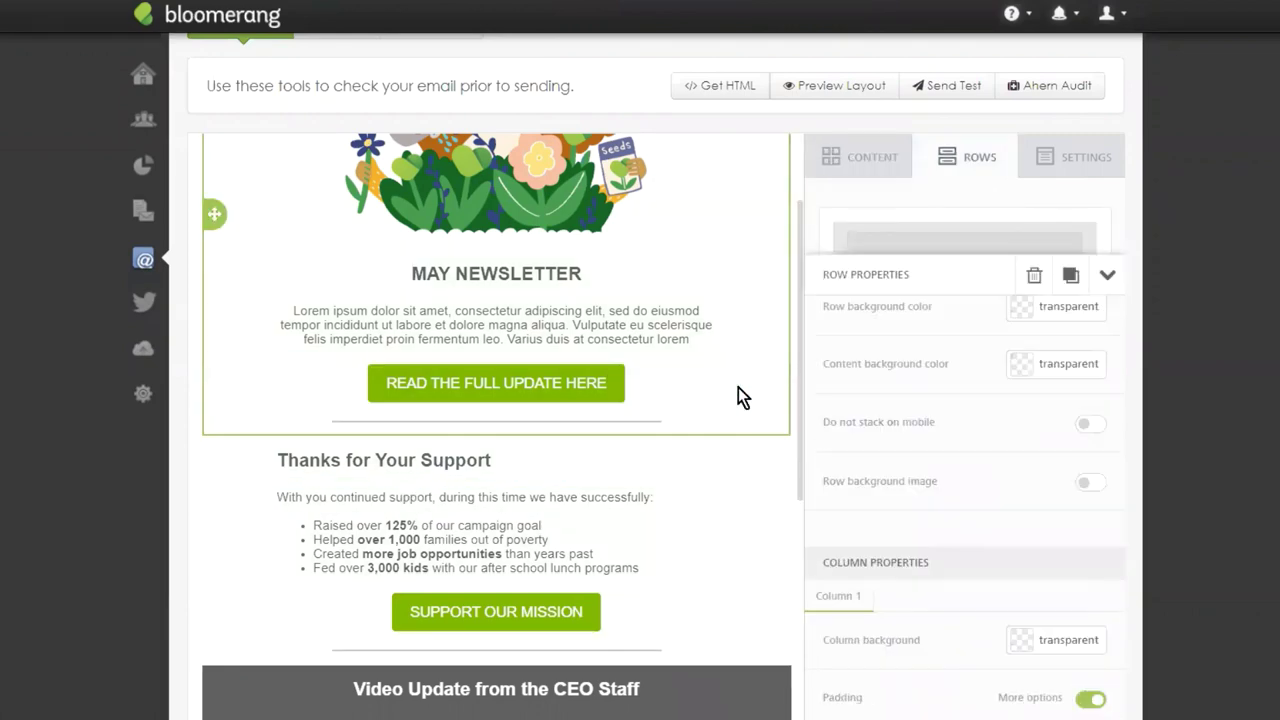
{"action": "scroll", "coordinate": [733, 367], "scroll_direction": "down", "scroll_amount": 4}
{"action": "scroll", "coordinate": [728, 292], "scroll_direction": "down", "scroll_amount": 4}
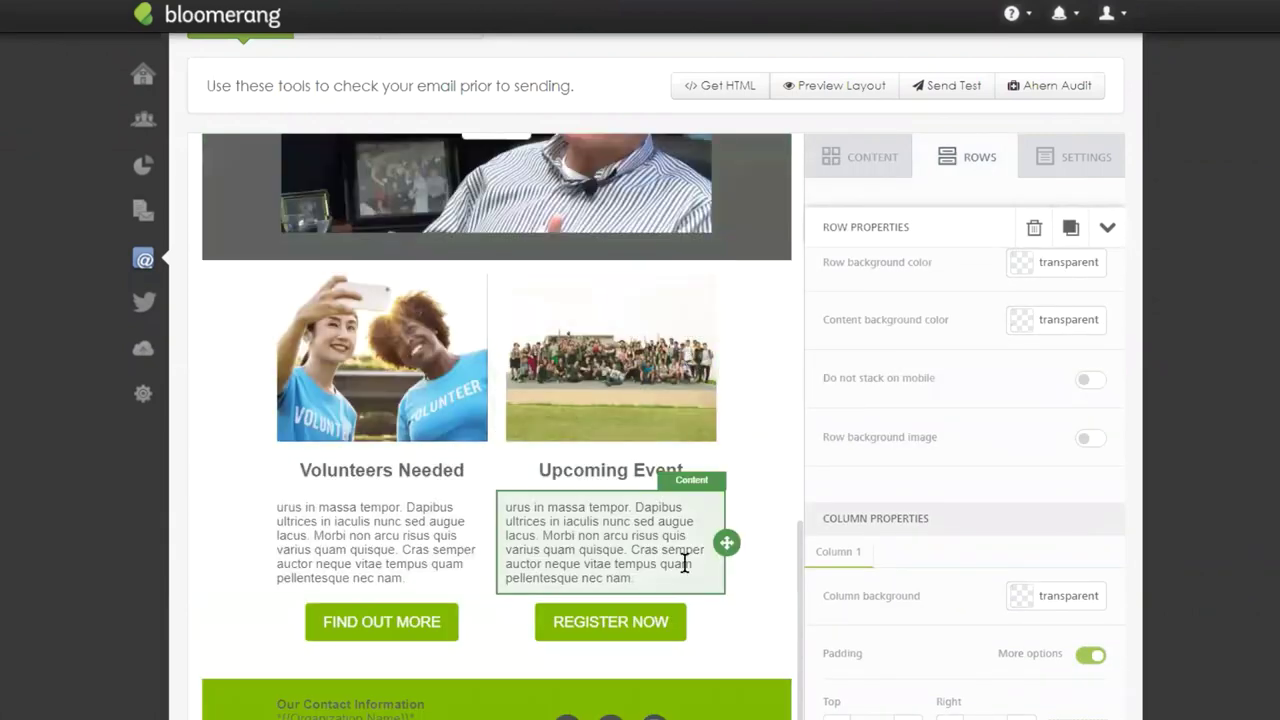
{"action": "scroll", "coordinate": [694, 429], "scroll_direction": "down", "scroll_amount": 1}
{"action": "scroll", "coordinate": [705, 410], "scroll_direction": "up", "scroll_amount": 10}
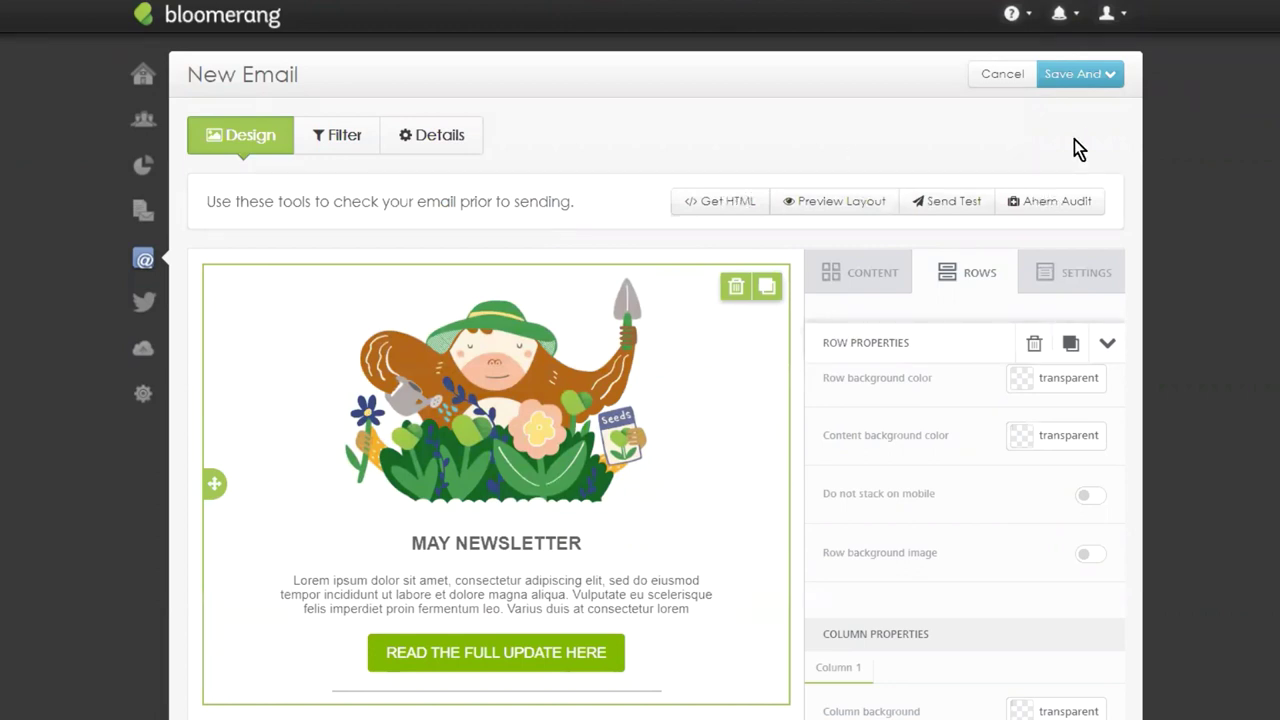
{"action": "left_click", "coordinate": [715, 205]}
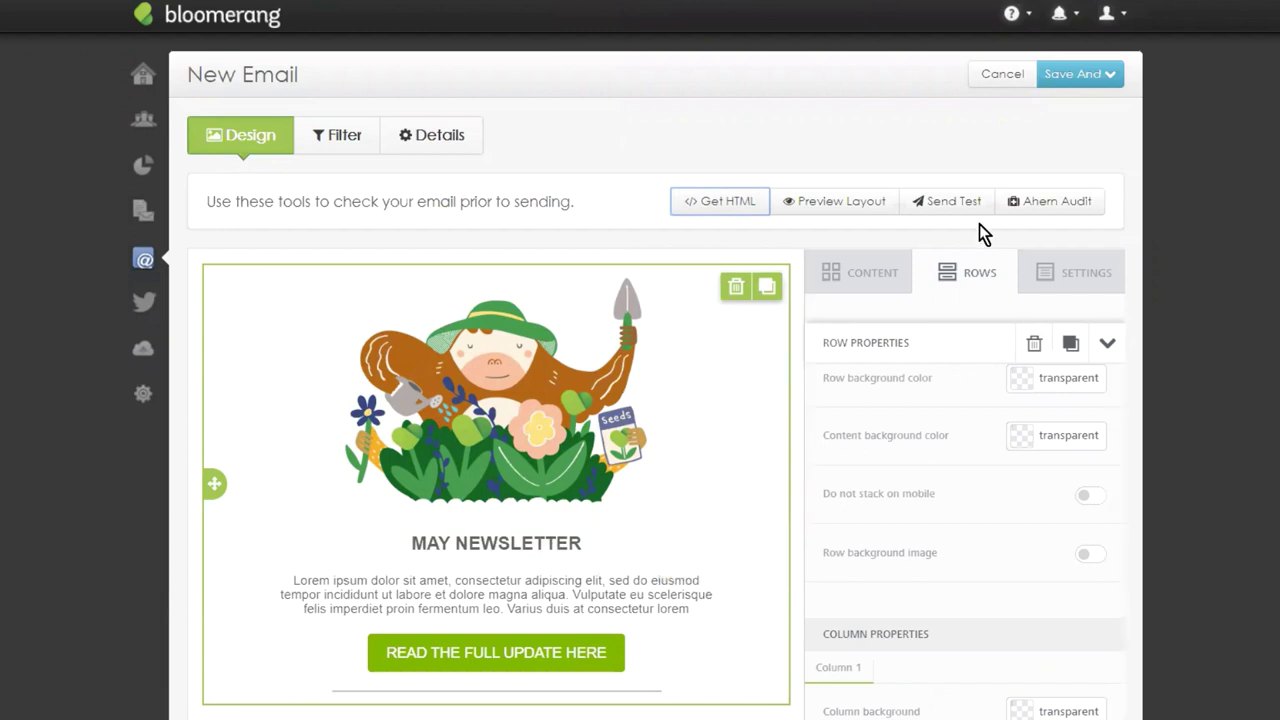
Open the Desktop layout preview of the May Newsletter and scroll down to the contact footer.
{"action": "left_click", "coordinate": [840, 202]}
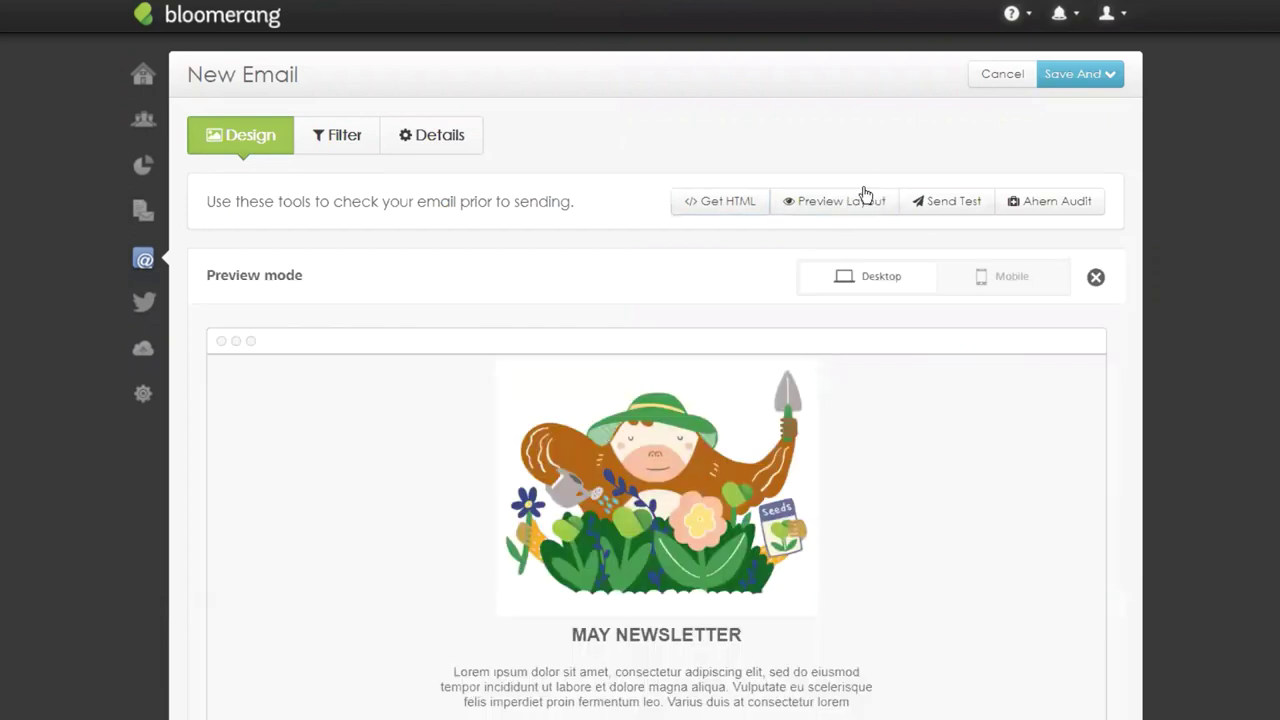
{"action": "scroll", "coordinate": [848, 111], "scroll_direction": "down", "scroll_amount": 1}
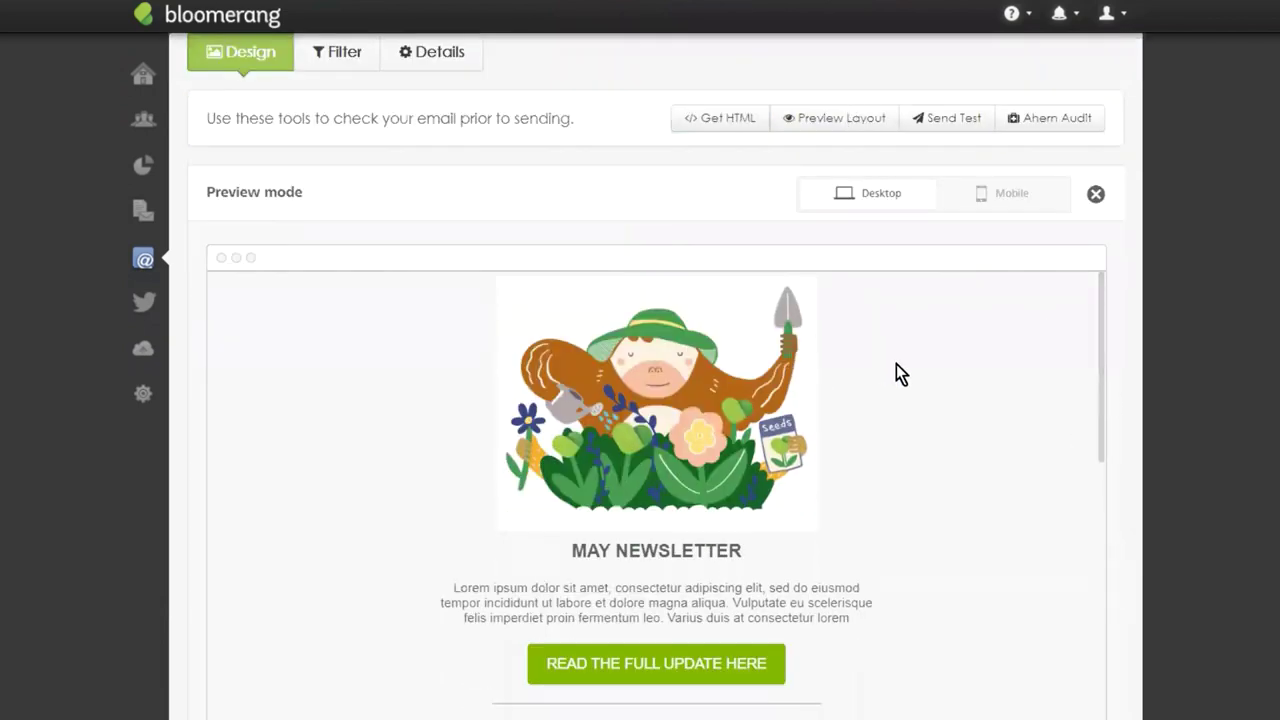
{"action": "scroll", "coordinate": [961, 400], "scroll_direction": "down", "scroll_amount": 3}
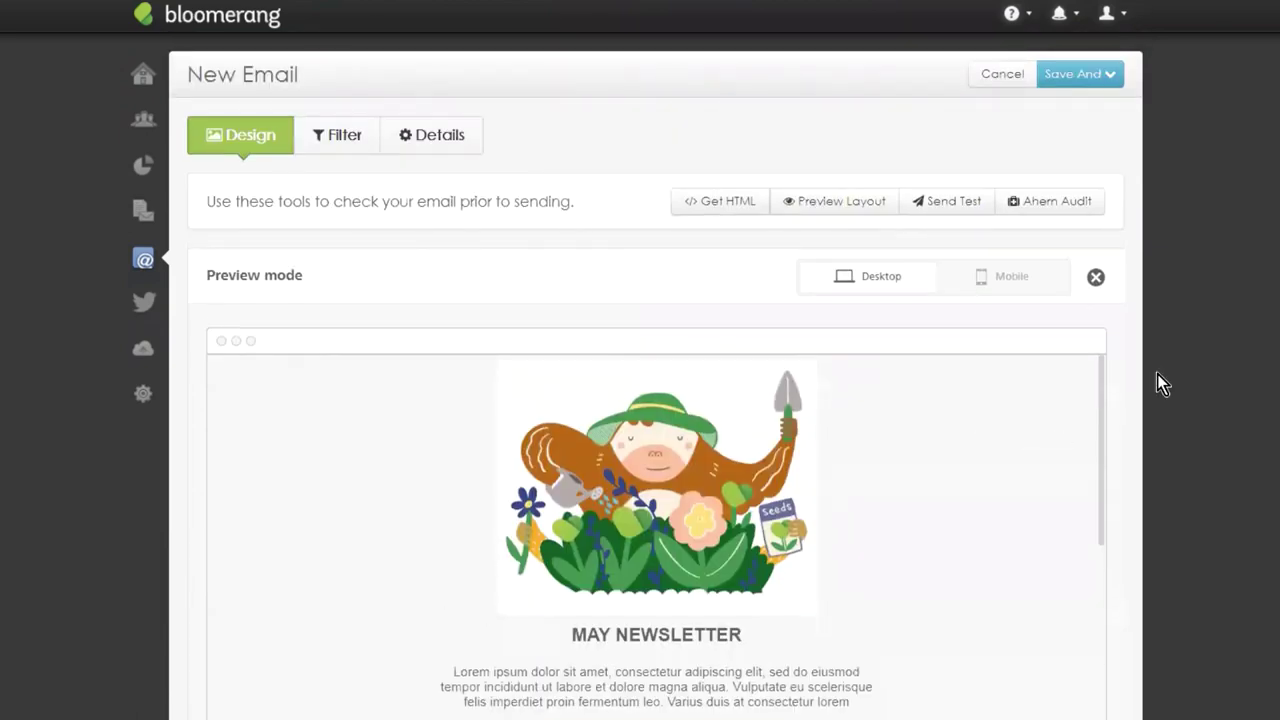
{"action": "scroll", "coordinate": [1246, 357], "scroll_direction": "down", "scroll_amount": 2}
{"action": "scroll", "coordinate": [1051, 286], "scroll_direction": "down", "scroll_amount": 2}
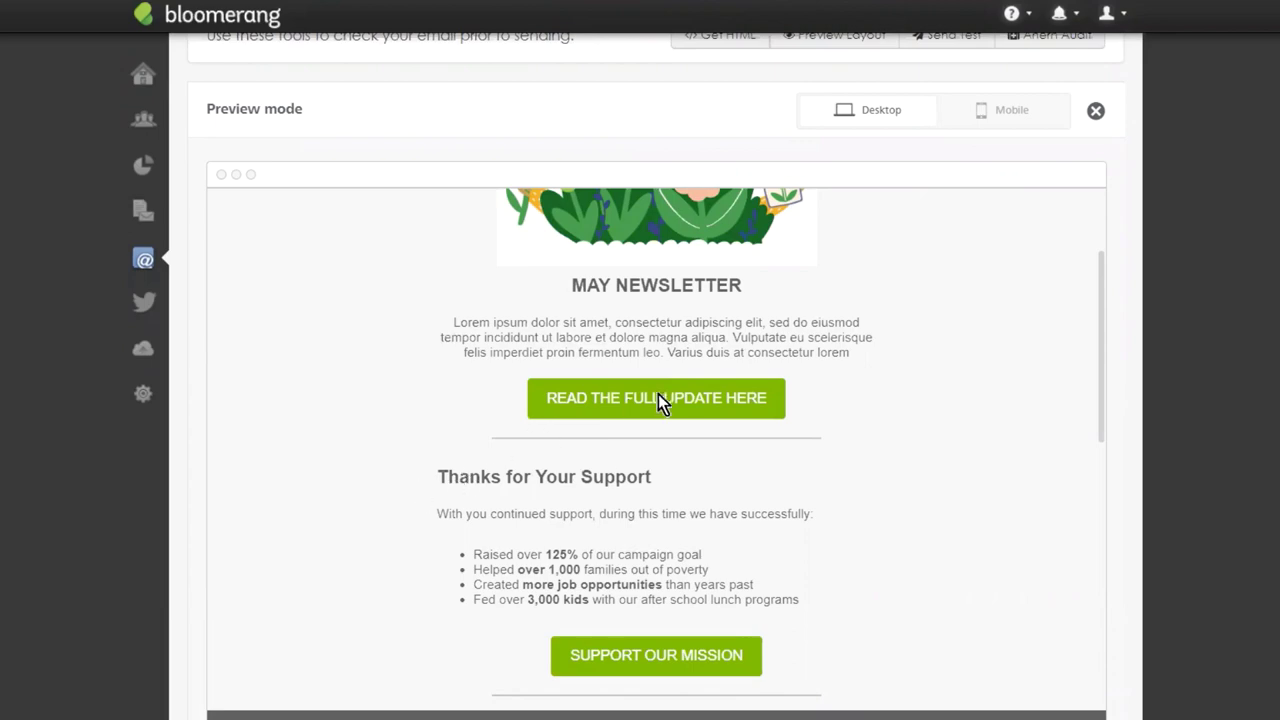
{"action": "scroll", "coordinate": [660, 394], "scroll_direction": "down", "scroll_amount": 4}
{"action": "scroll", "coordinate": [686, 300], "scroll_direction": "down", "scroll_amount": 5}
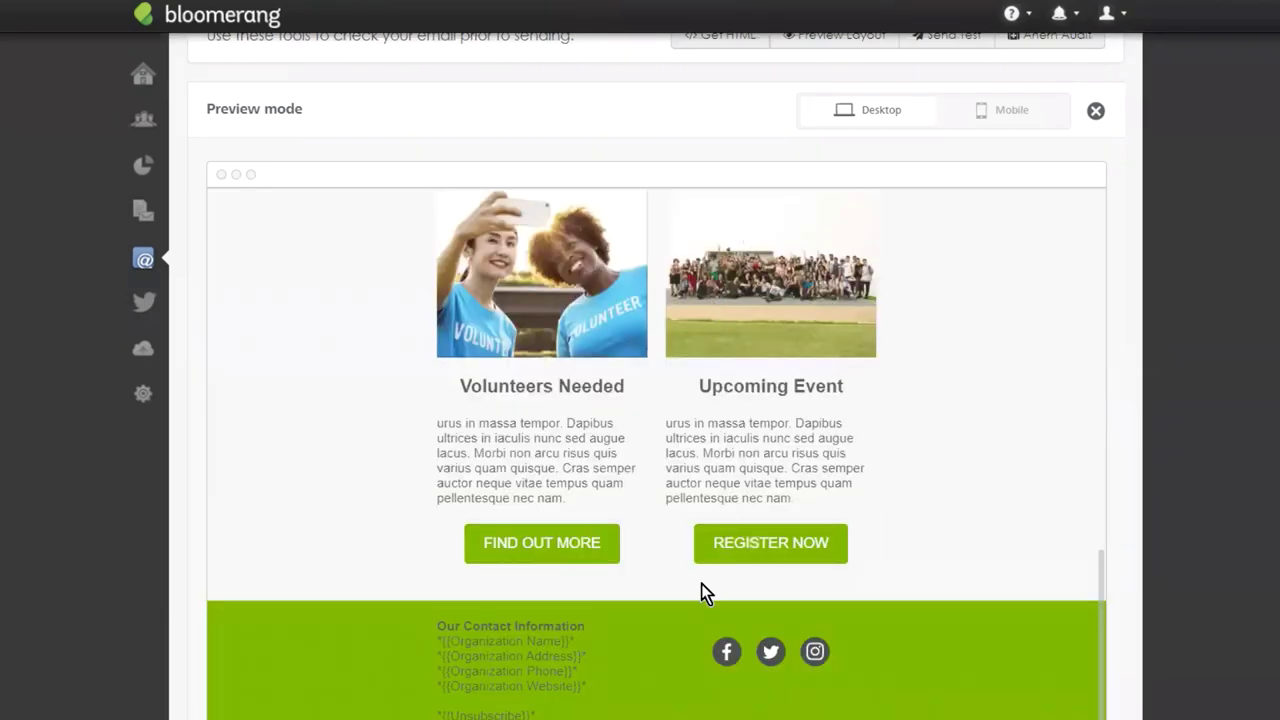
Switch the preview to Mobile and scroll through the phone layout of the newsletter.
{"action": "left_click", "coordinate": [985, 112]}
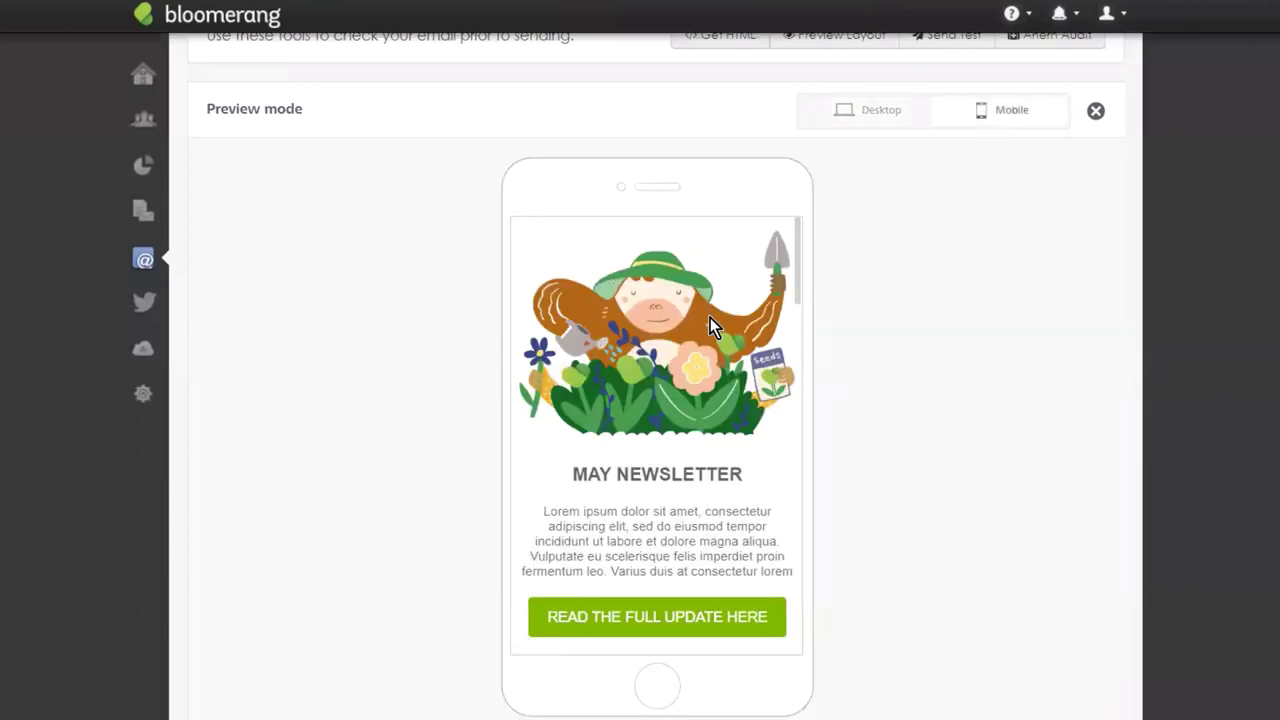
{"action": "scroll", "coordinate": [712, 325], "scroll_direction": "down", "scroll_amount": 2}
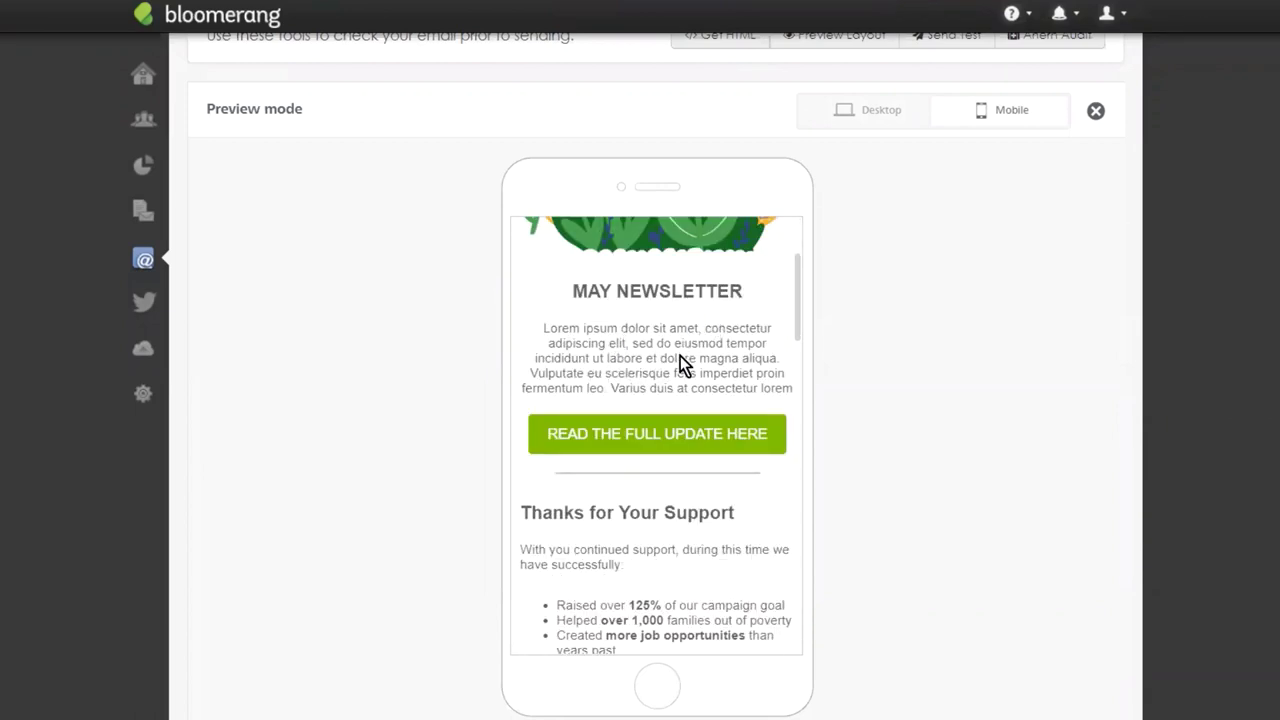
{"action": "scroll", "coordinate": [670, 320], "scroll_direction": "down", "scroll_amount": 2}
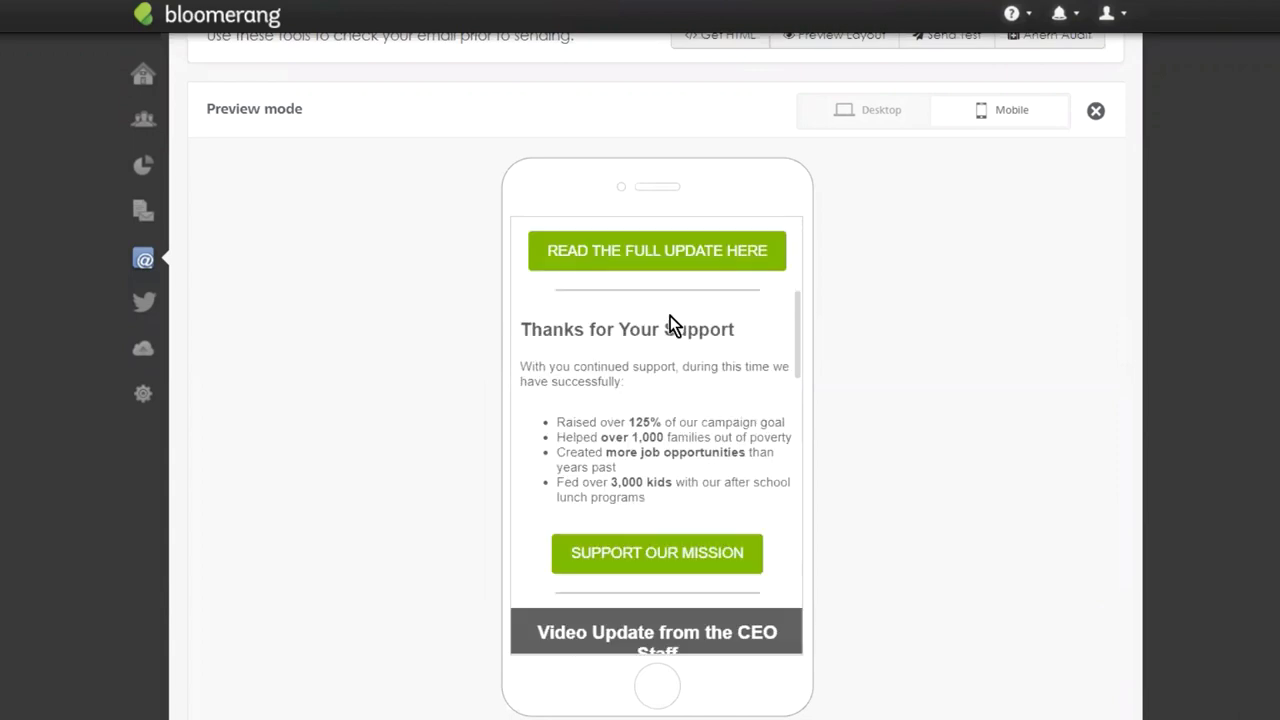
{"action": "scroll", "coordinate": [680, 366], "scroll_direction": "down", "scroll_amount": 2}
{"action": "scroll", "coordinate": [681, 360], "scroll_direction": "up", "scroll_amount": 2}
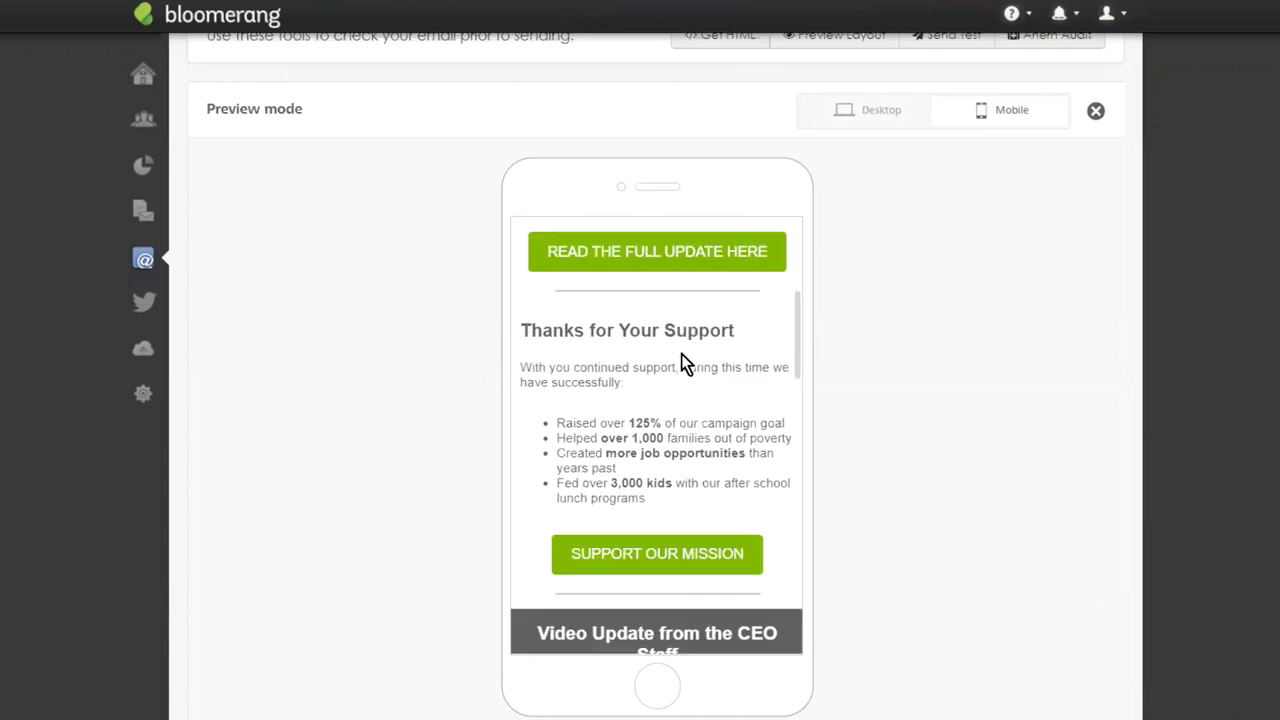
{"action": "scroll", "coordinate": [683, 419], "scroll_direction": "down", "scroll_amount": 4}
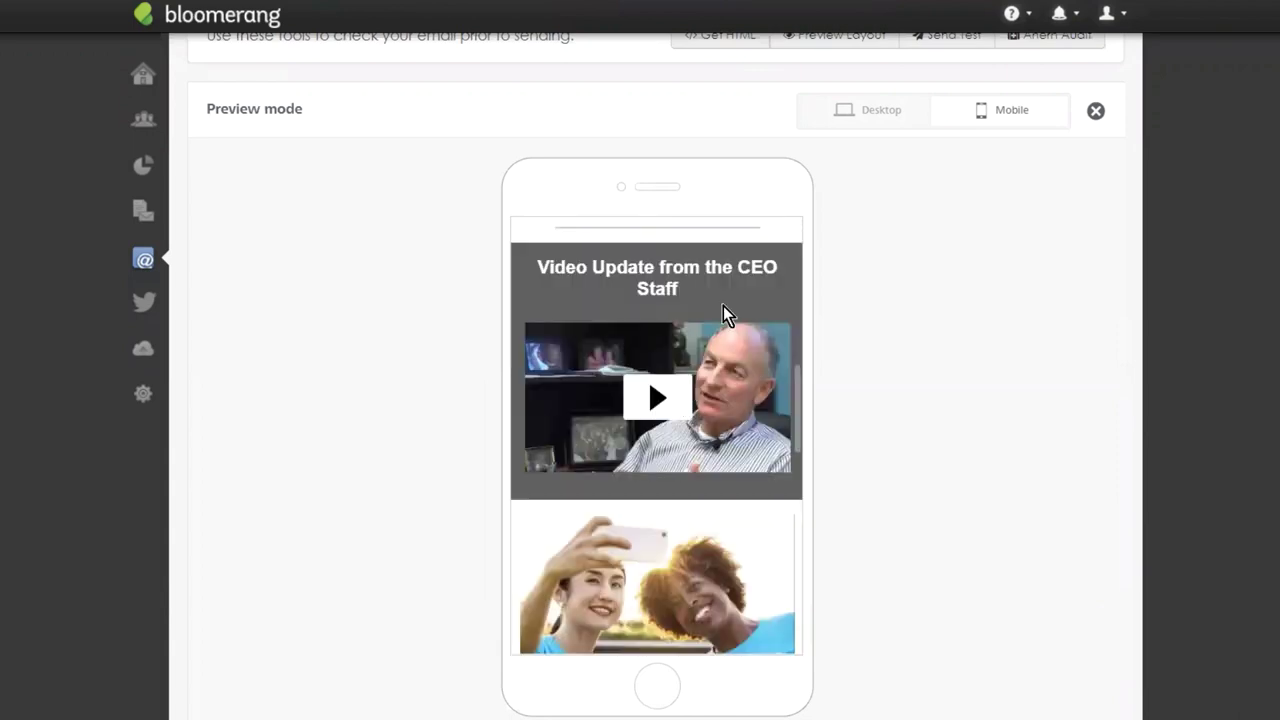
{"action": "scroll", "coordinate": [738, 327], "scroll_direction": "down", "scroll_amount": 2}
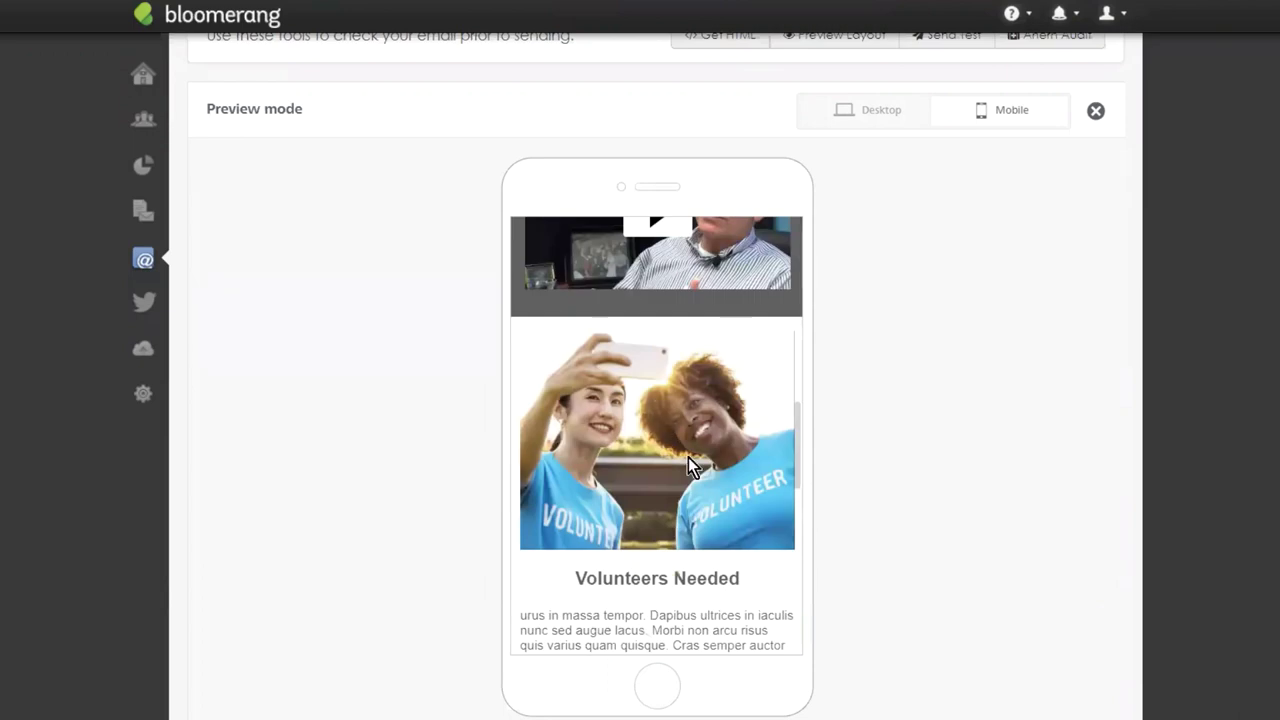
{"action": "scroll", "coordinate": [728, 415], "scroll_direction": "down", "scroll_amount": 2}
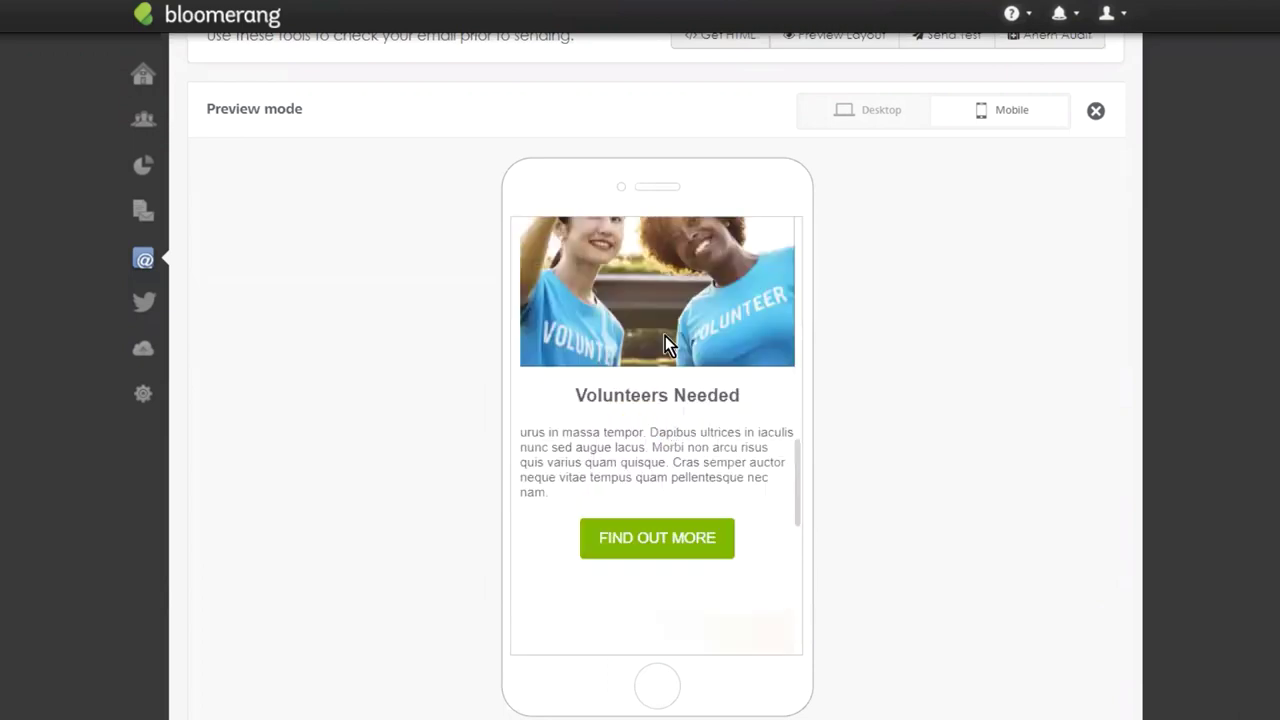
{"action": "scroll", "coordinate": [666, 340], "scroll_direction": "down", "scroll_amount": 4}
Finish reviewing the mobile layout and exit Preview mode back to the email designer.
{"action": "scroll", "coordinate": [673, 360], "scroll_direction": "up", "scroll_amount": 5}
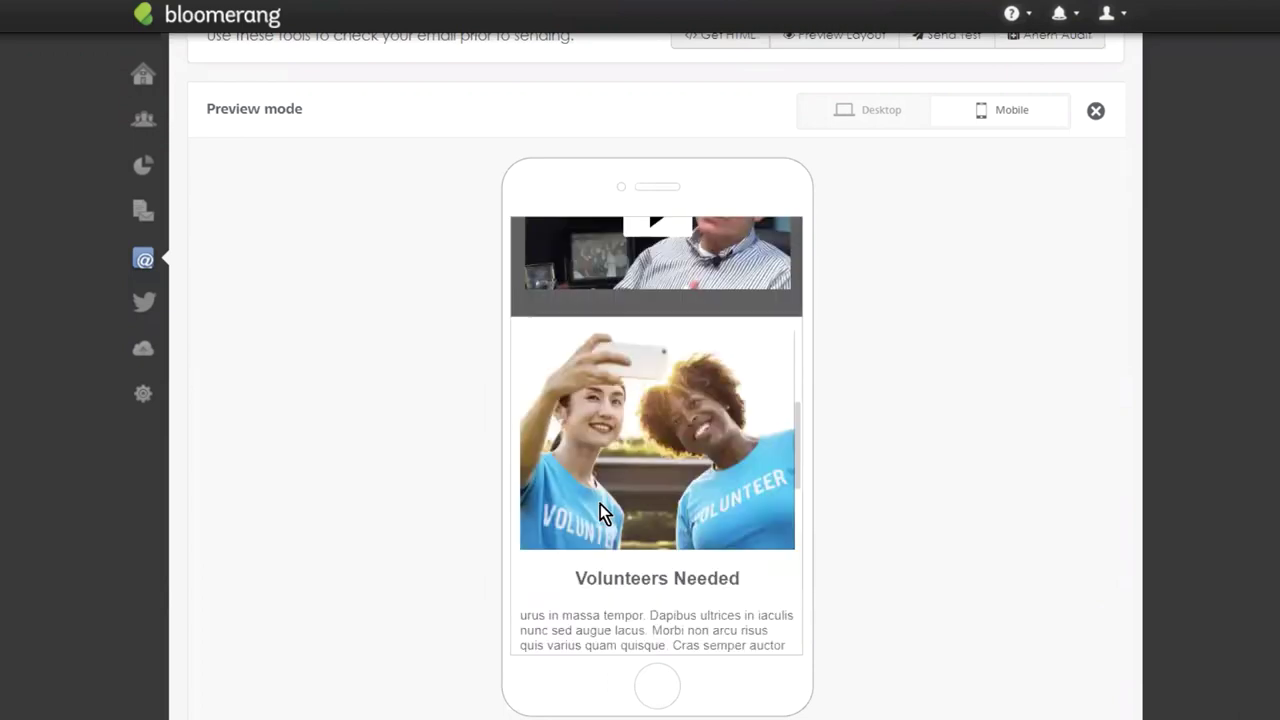
{"action": "scroll", "coordinate": [690, 437], "scroll_direction": "down", "scroll_amount": 2}
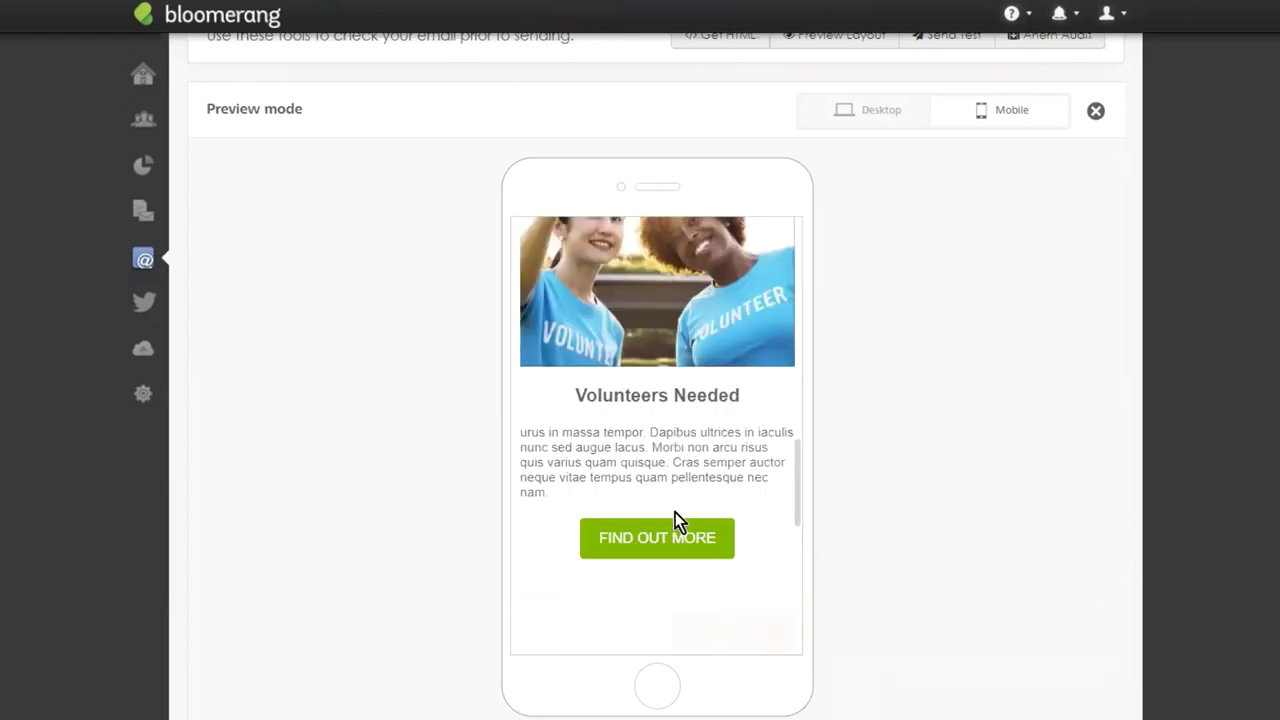
{"action": "scroll", "coordinate": [675, 512], "scroll_direction": "down", "scroll_amount": 7}
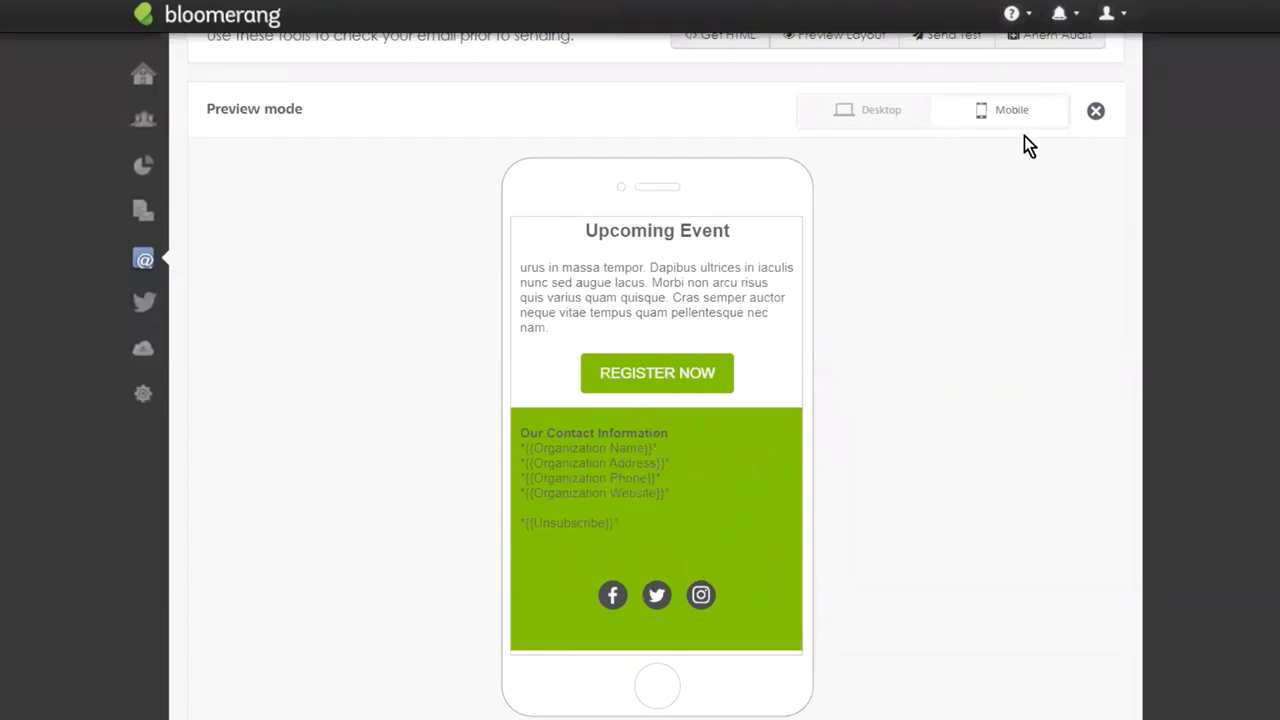
{"action": "scroll", "coordinate": [645, 533], "scroll_direction": "up", "scroll_amount": 5}
{"action": "scroll", "coordinate": [648, 535], "scroll_direction": "up", "scroll_amount": 10}
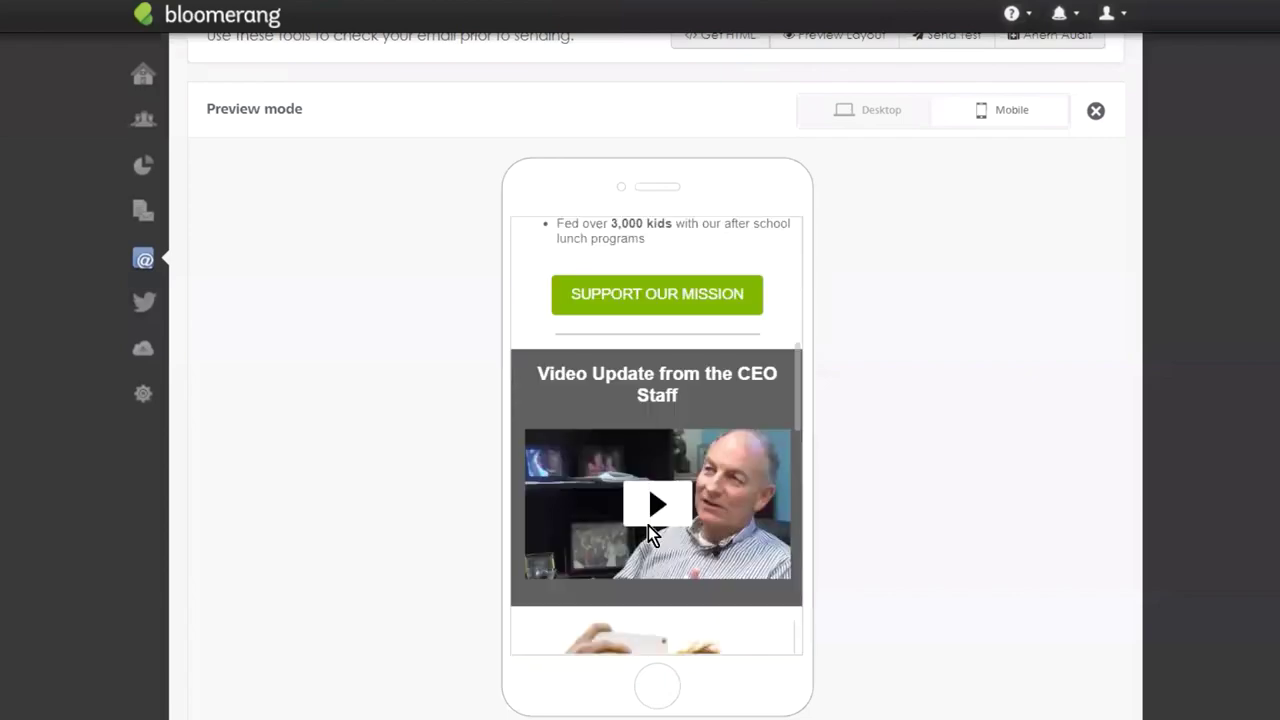
{"action": "left_click", "coordinate": [1096, 277]}
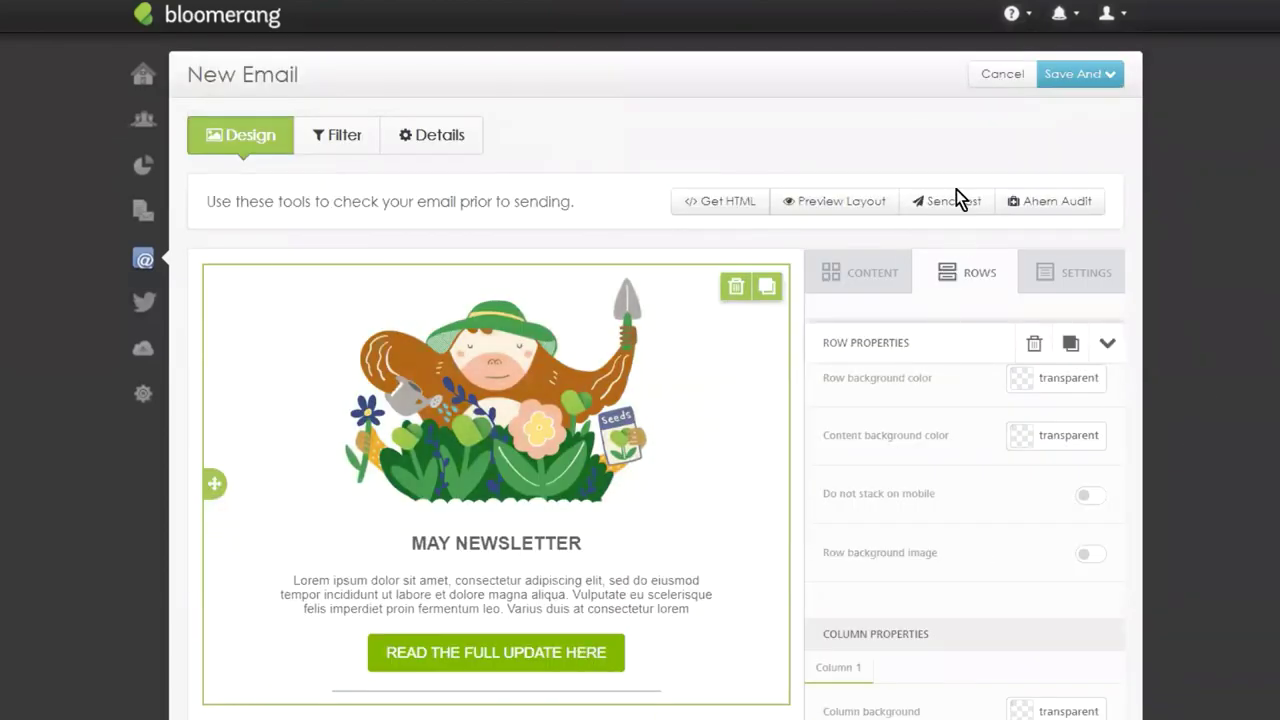
Send a test email to one address, then run the Ahern Audit and review its results.
{"action": "left_click", "coordinate": [961, 203]}
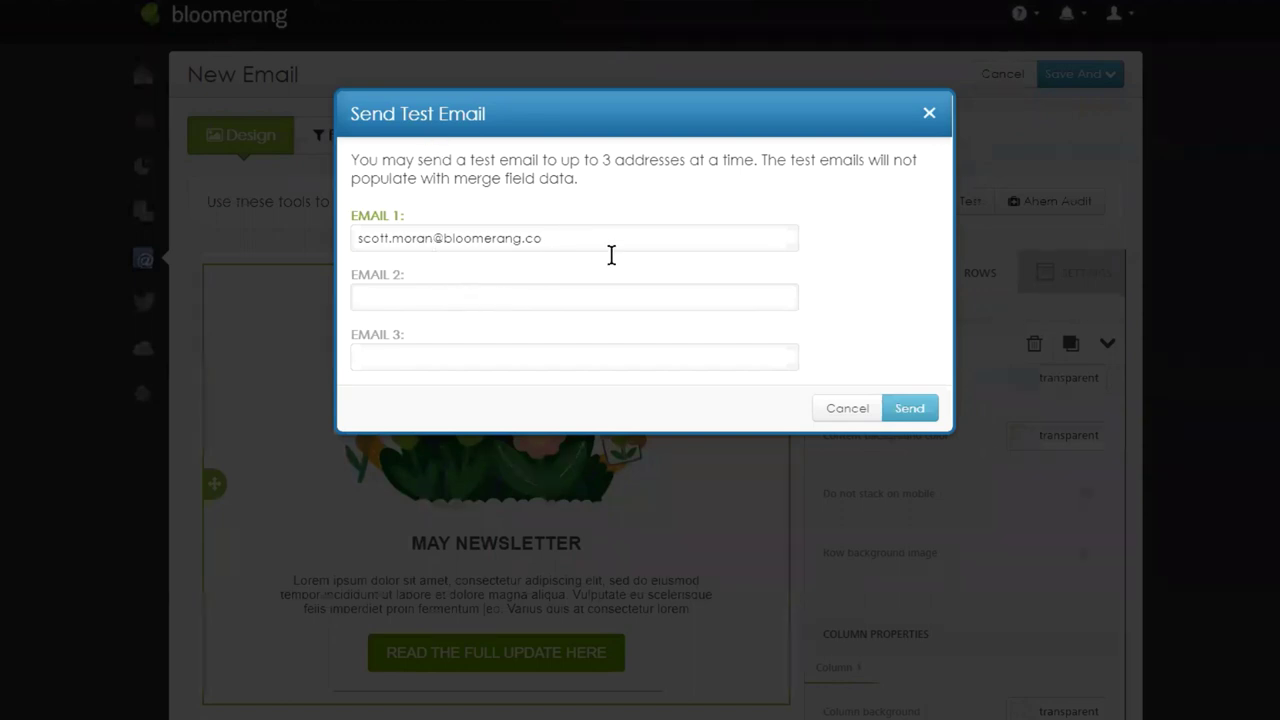
{"action": "left_click", "coordinate": [922, 412]}
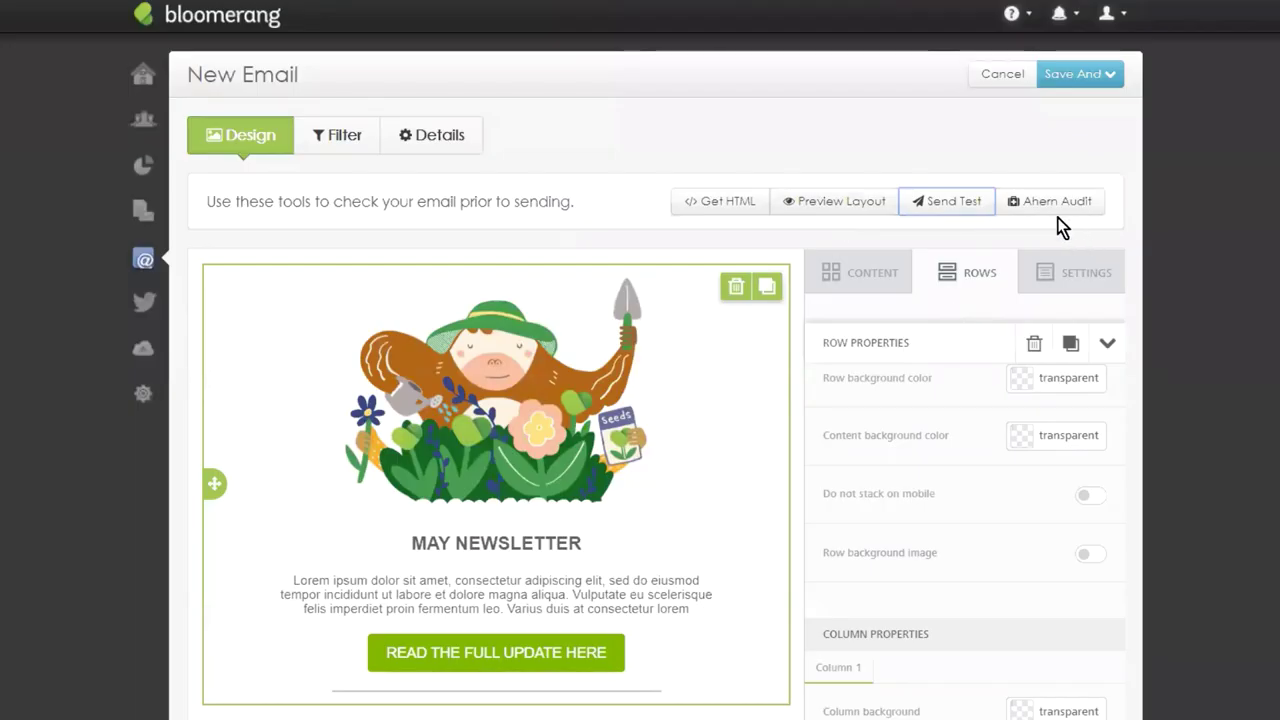
{"action": "left_click", "coordinate": [1052, 205]}
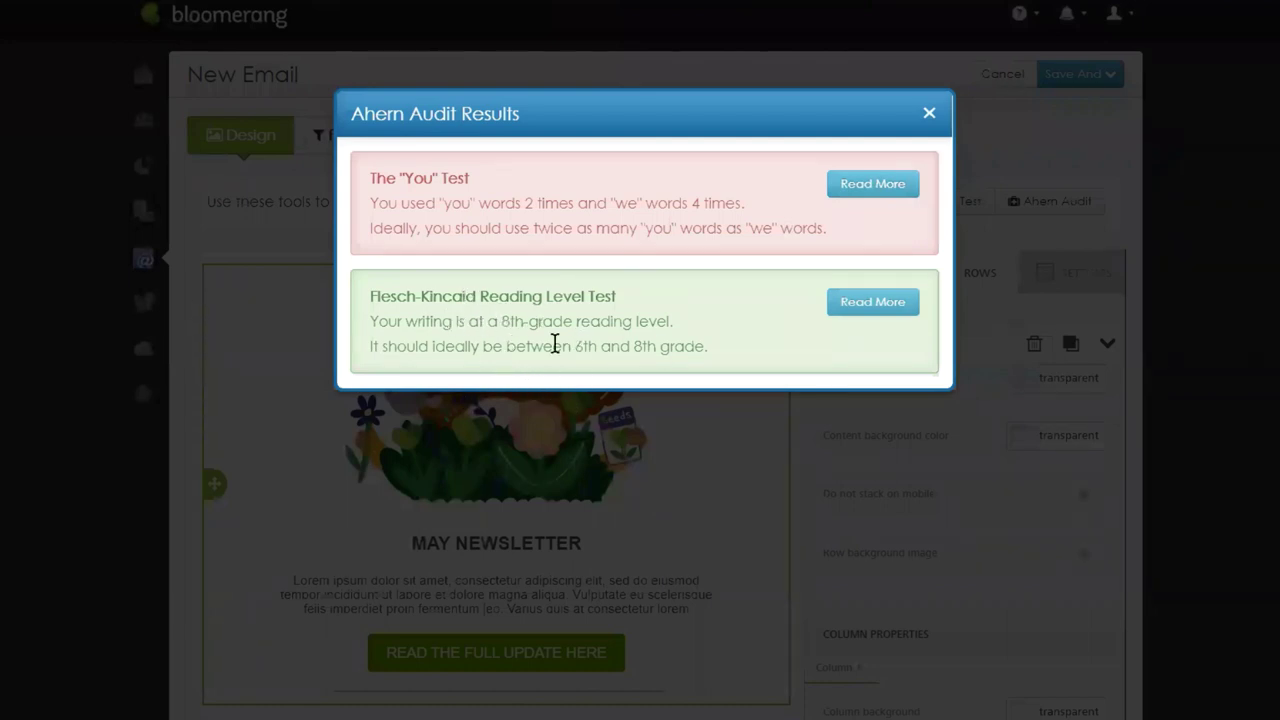
{"action": "left_click", "coordinate": [928, 113]}
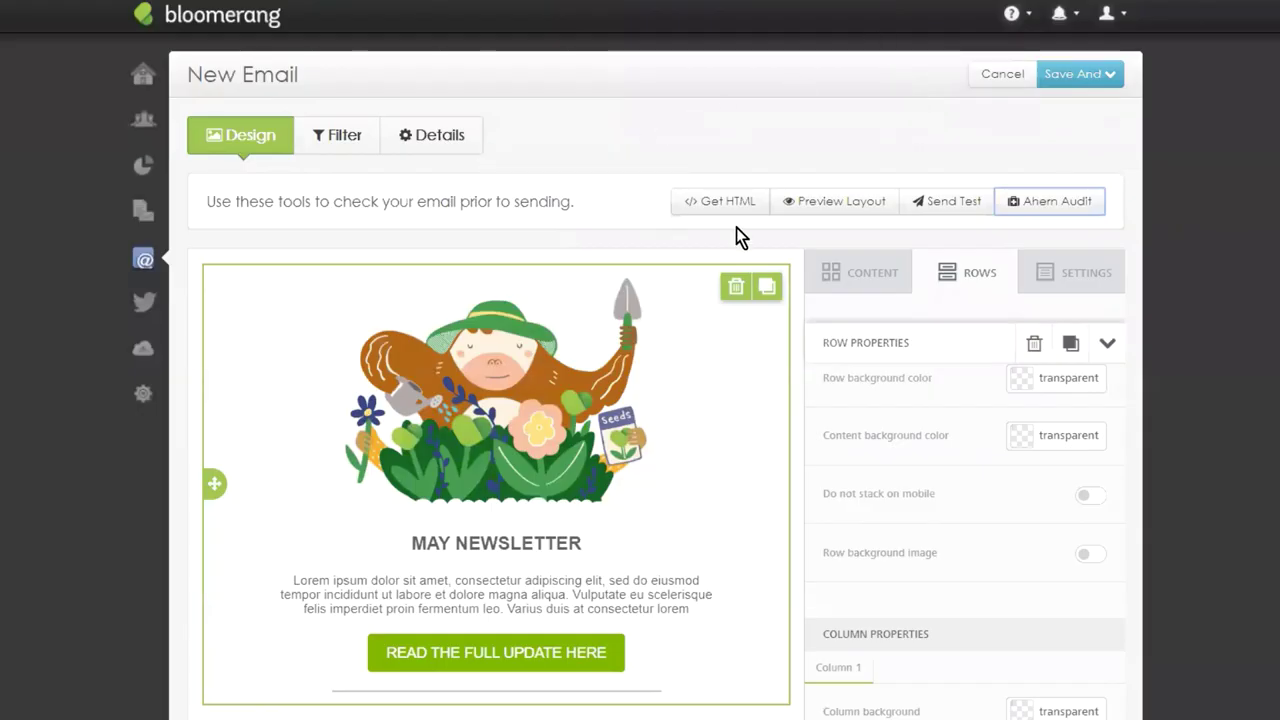
{"action": "scroll", "coordinate": [736, 237], "scroll_direction": "down", "scroll_amount": 1}
{"action": "scroll", "coordinate": [716, 249], "scroll_direction": "up", "scroll_amount": 1}
Check the Filter and Details tabs, then go back to Design and show the Save And choices.
{"action": "left_click", "coordinate": [314, 141]}
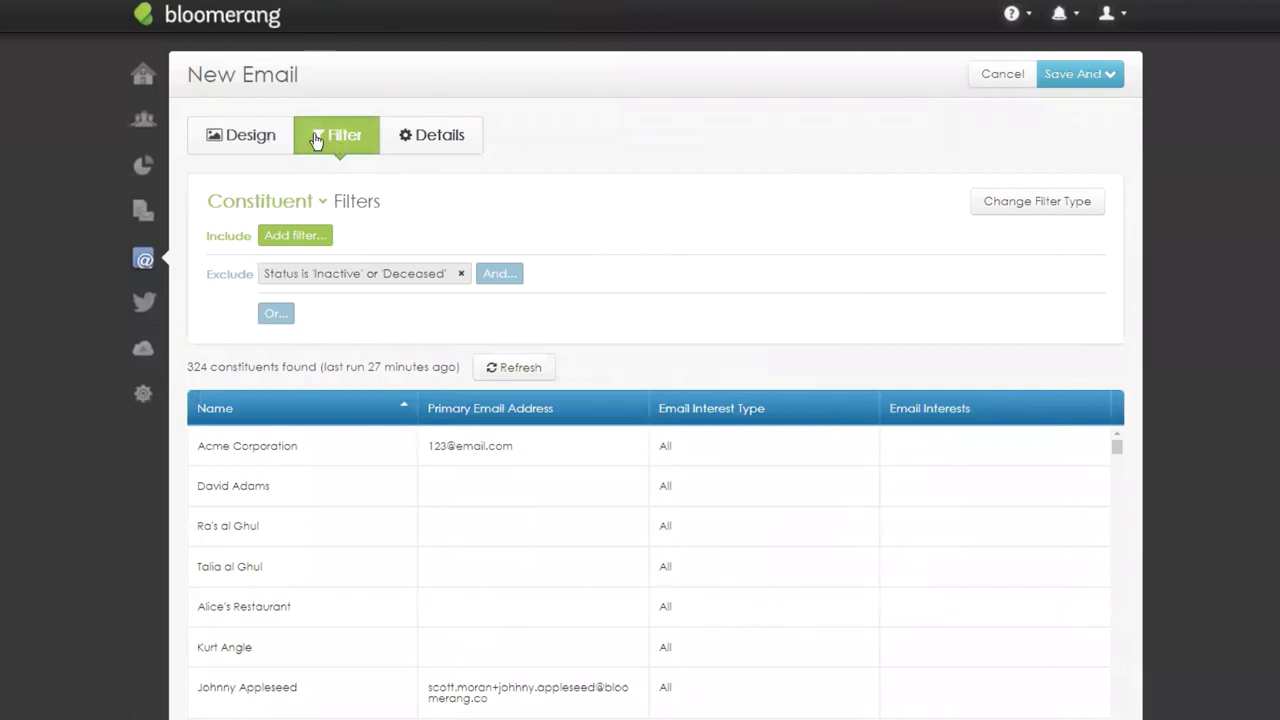
{"action": "left_click", "coordinate": [440, 145]}
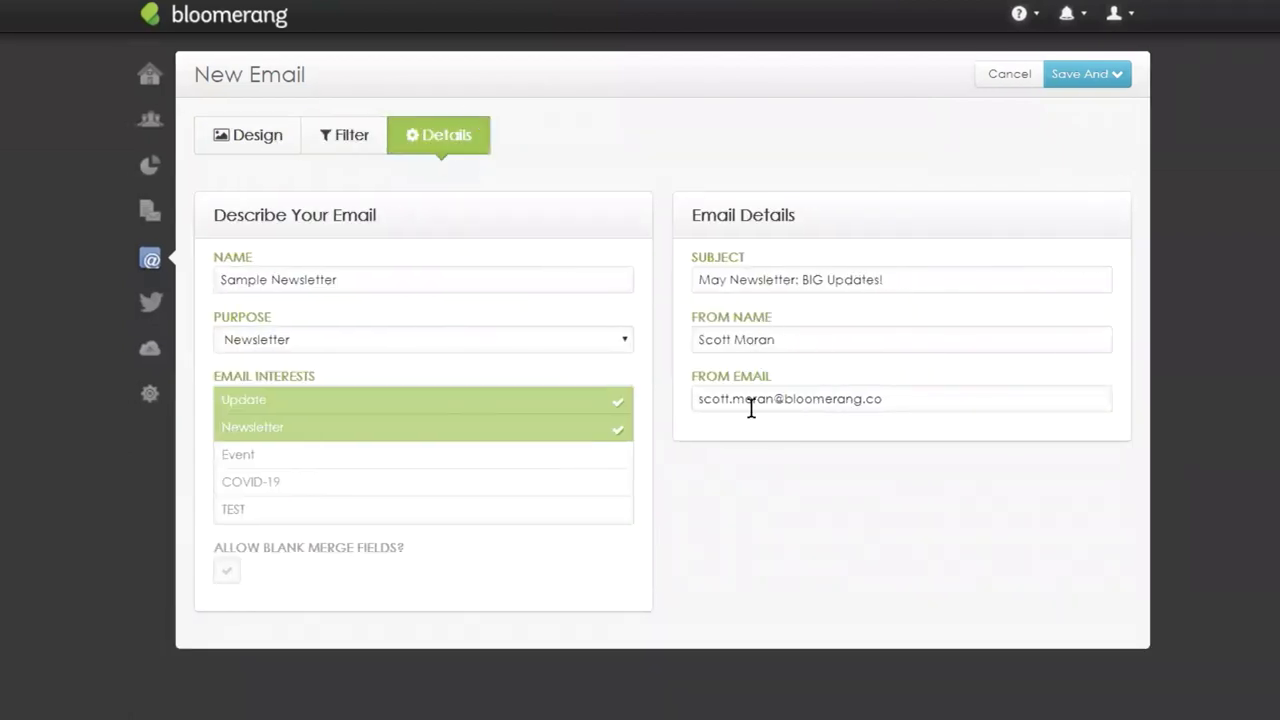
{"action": "left_click", "coordinate": [229, 137]}
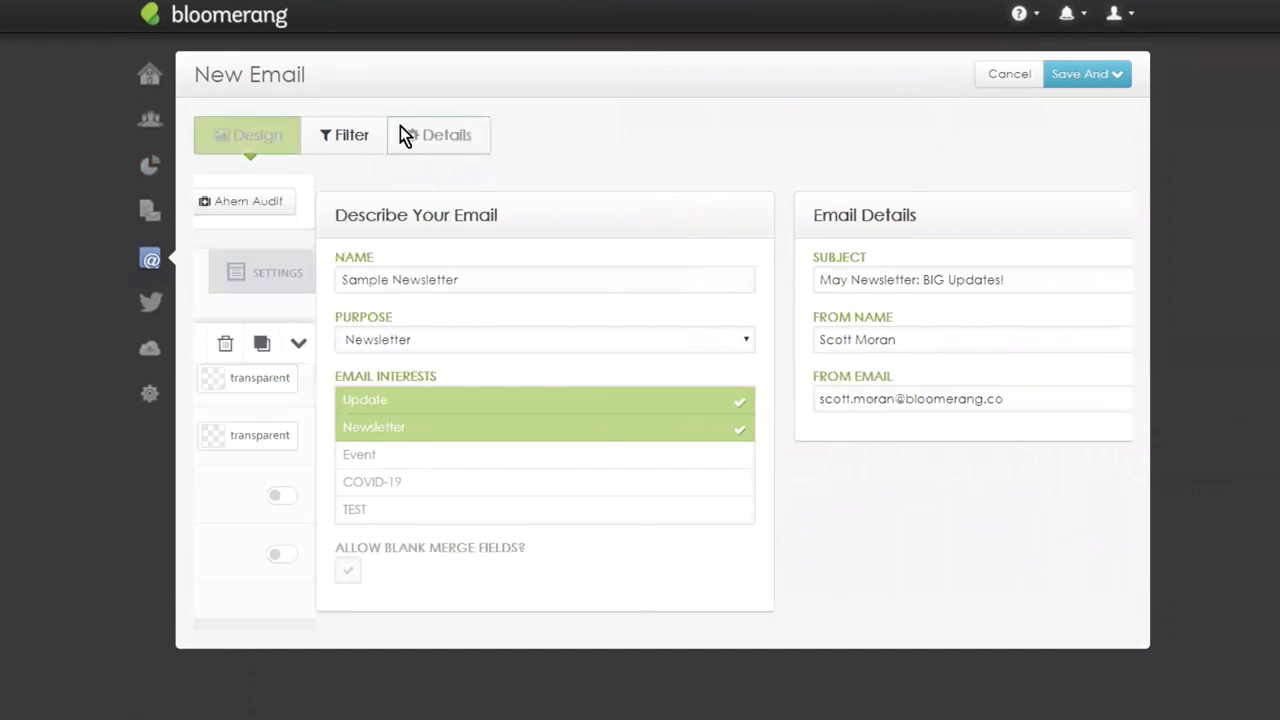
{"action": "left_click", "coordinate": [1122, 82]}
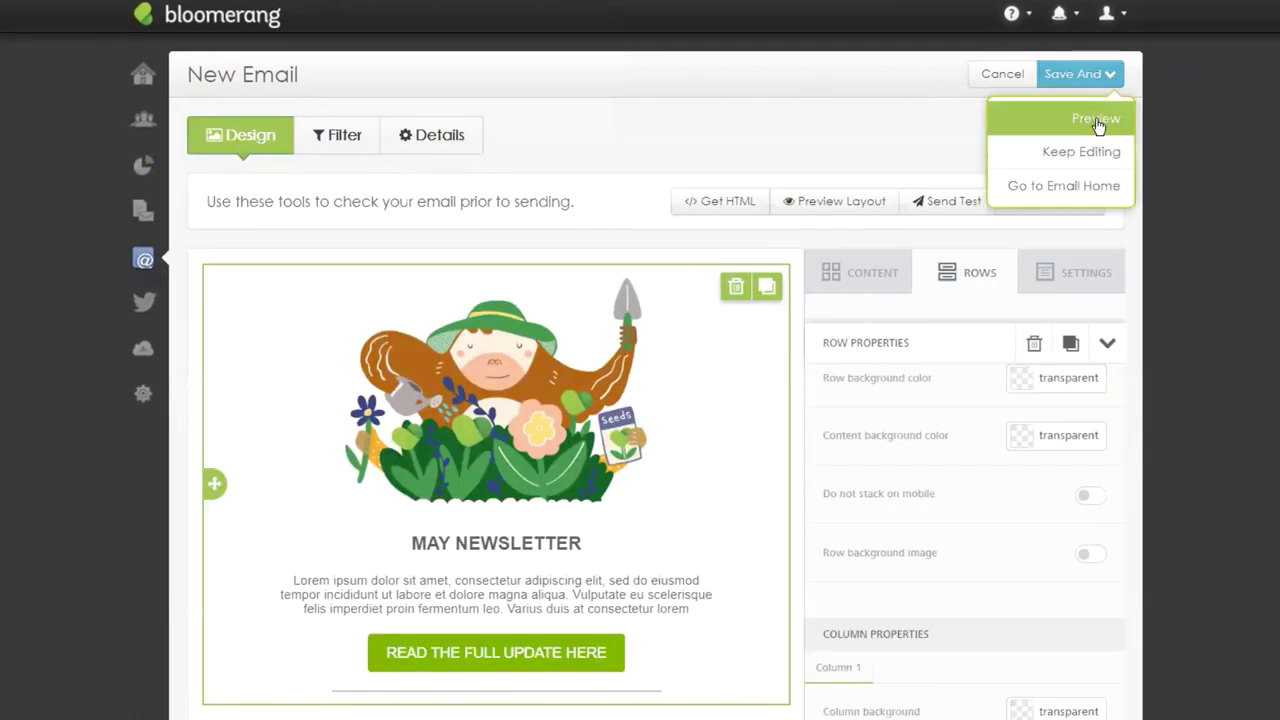
Save the email and scroll through its preview.
{"action": "left_click", "coordinate": [1097, 120]}
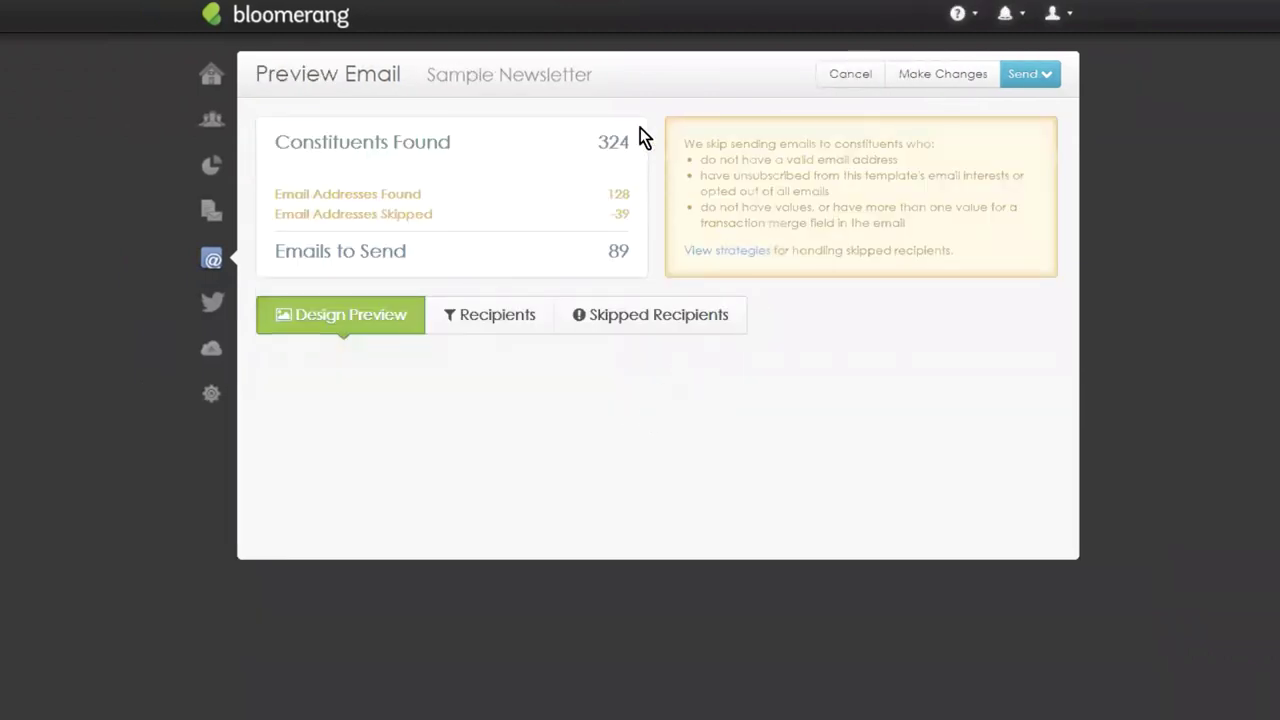
{"action": "scroll", "coordinate": [821, 330], "scroll_direction": "down", "scroll_amount": 2}
{"action": "scroll", "coordinate": [821, 330], "scroll_direction": "down", "scroll_amount": 2}
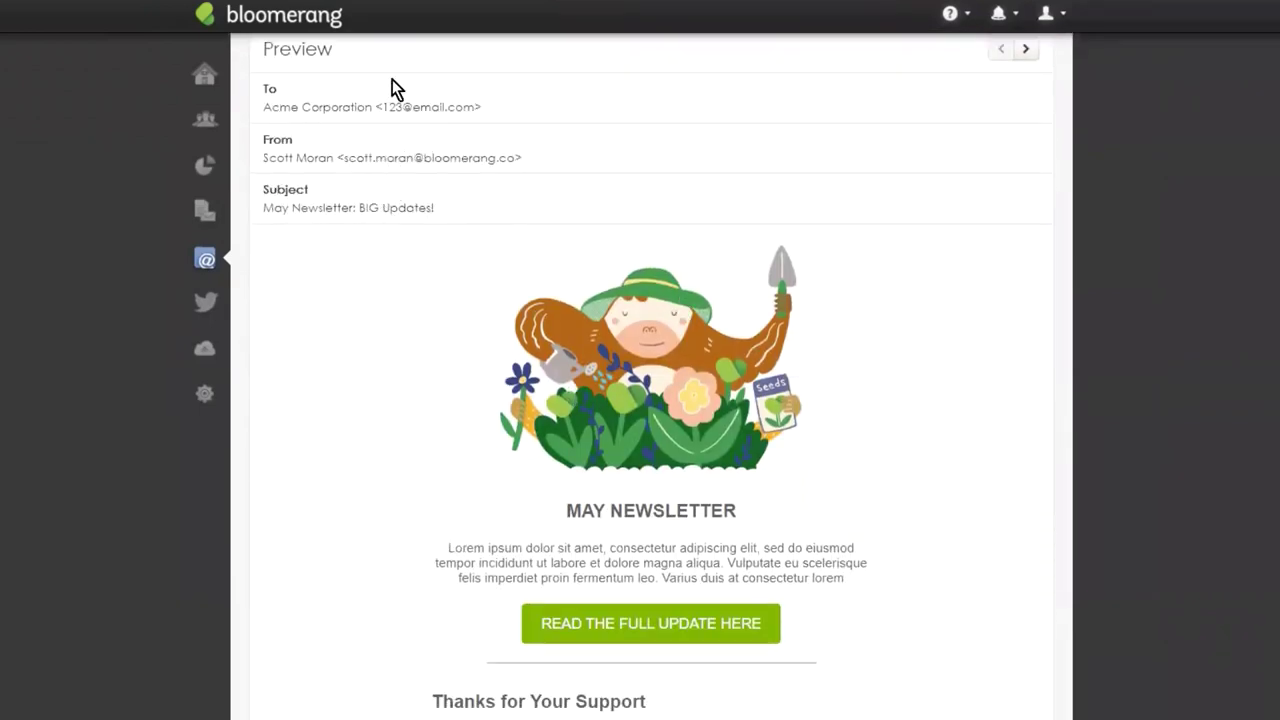
{"action": "scroll", "coordinate": [670, 580], "scroll_direction": "down", "scroll_amount": 7}
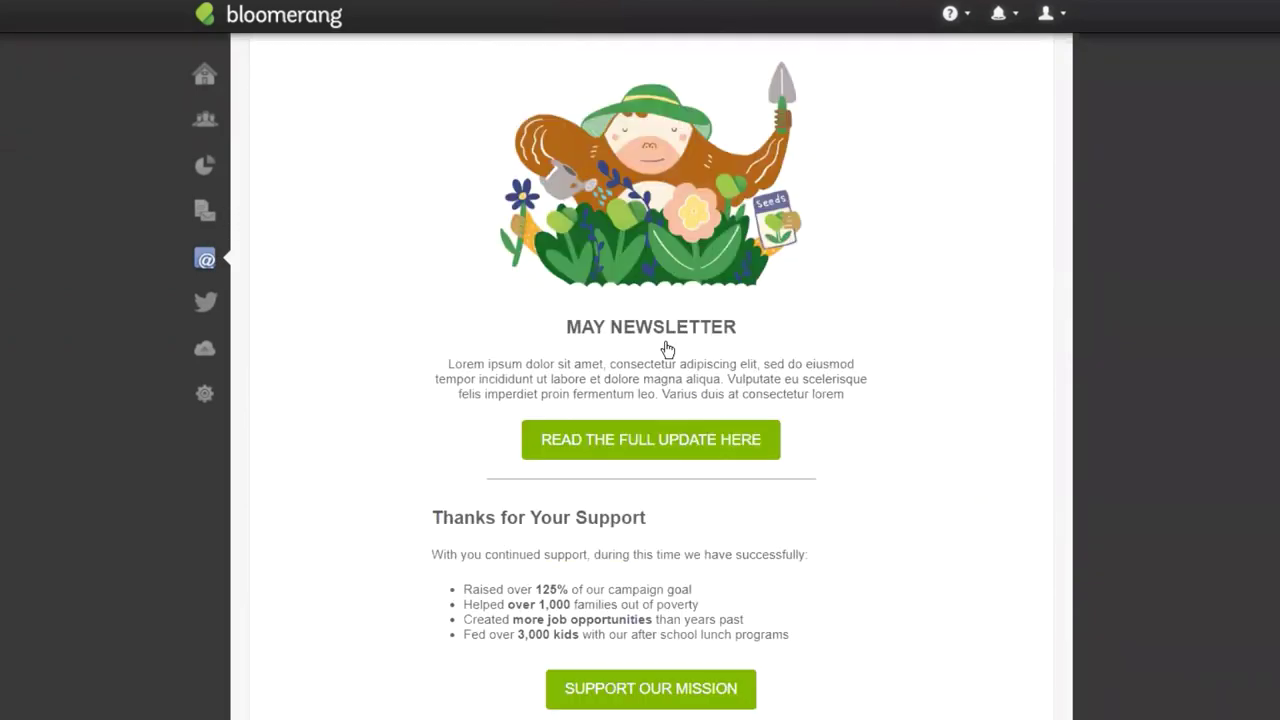
{"action": "scroll", "coordinate": [693, 275], "scroll_direction": "down", "scroll_amount": 6}
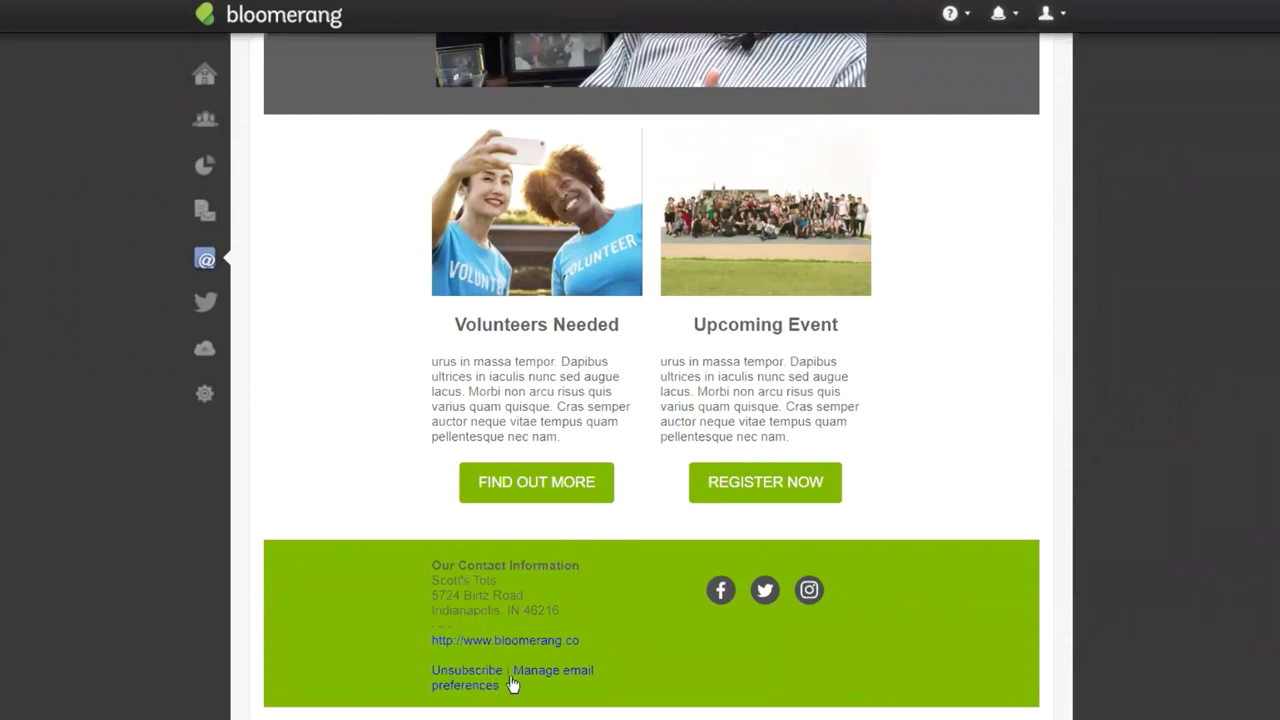
{"action": "scroll", "coordinate": [609, 629], "scroll_direction": "up", "scroll_amount": 6}
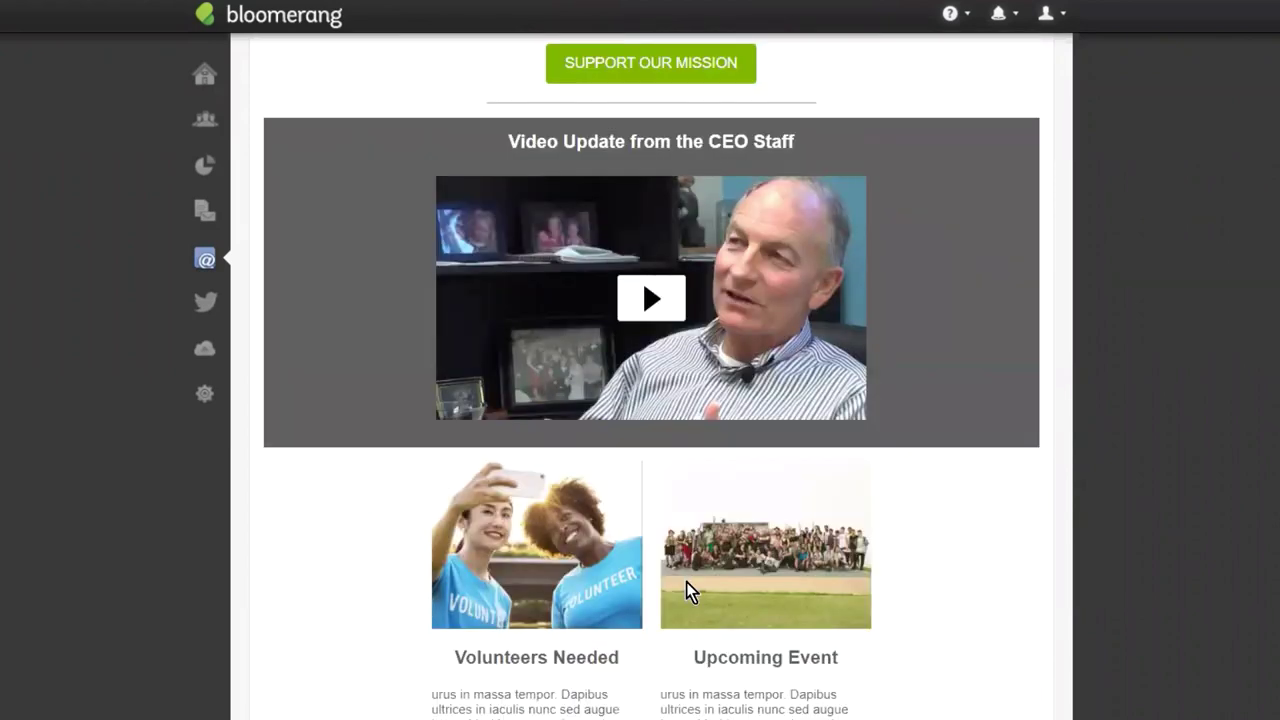
{"action": "scroll", "coordinate": [691, 590], "scroll_direction": "up", "scroll_amount": 8}
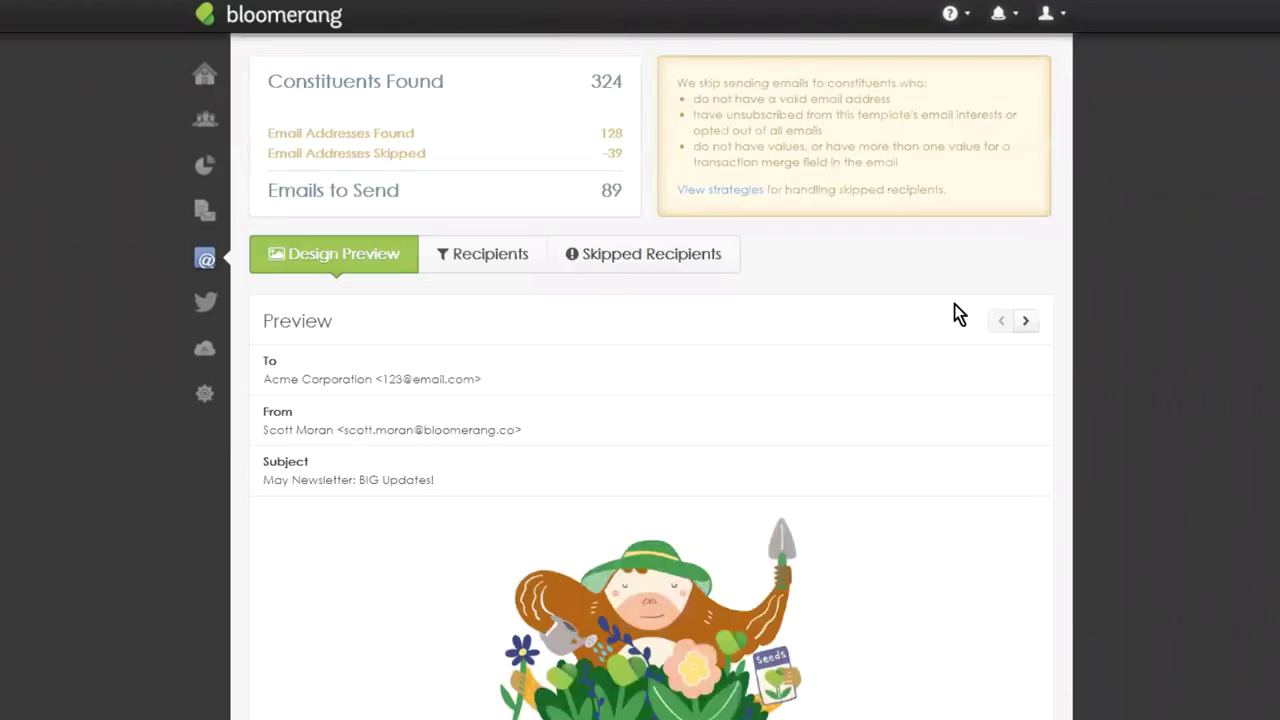
Page the preview through six recipients, scrolling to inspect each rendering.
{"action": "left_click", "coordinate": [1025, 322]}
{"action": "left_click", "coordinate": [1025, 322]}
{"action": "left_click", "coordinate": [1025, 322]}
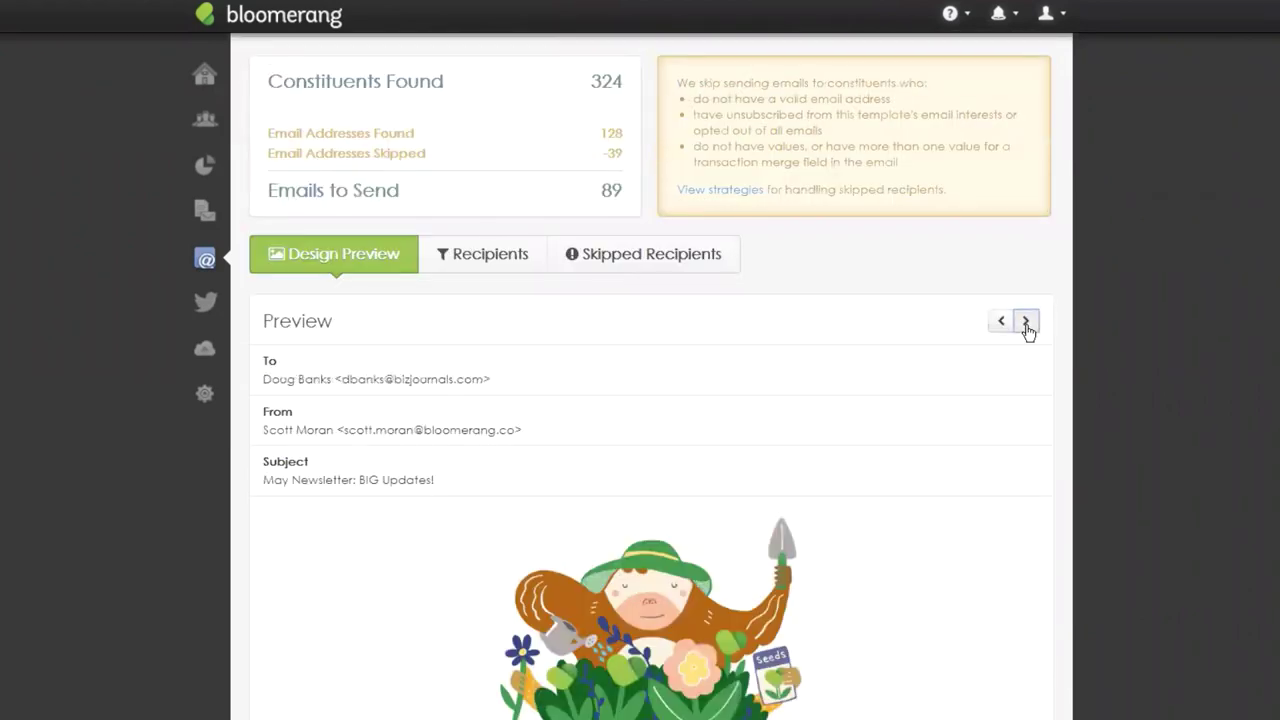
{"action": "left_click", "coordinate": [1025, 322]}
{"action": "left_click", "coordinate": [1025, 322]}
{"action": "left_click", "coordinate": [1025, 322]}
{"action": "scroll", "coordinate": [818, 461], "scroll_direction": "down", "scroll_amount": 6}
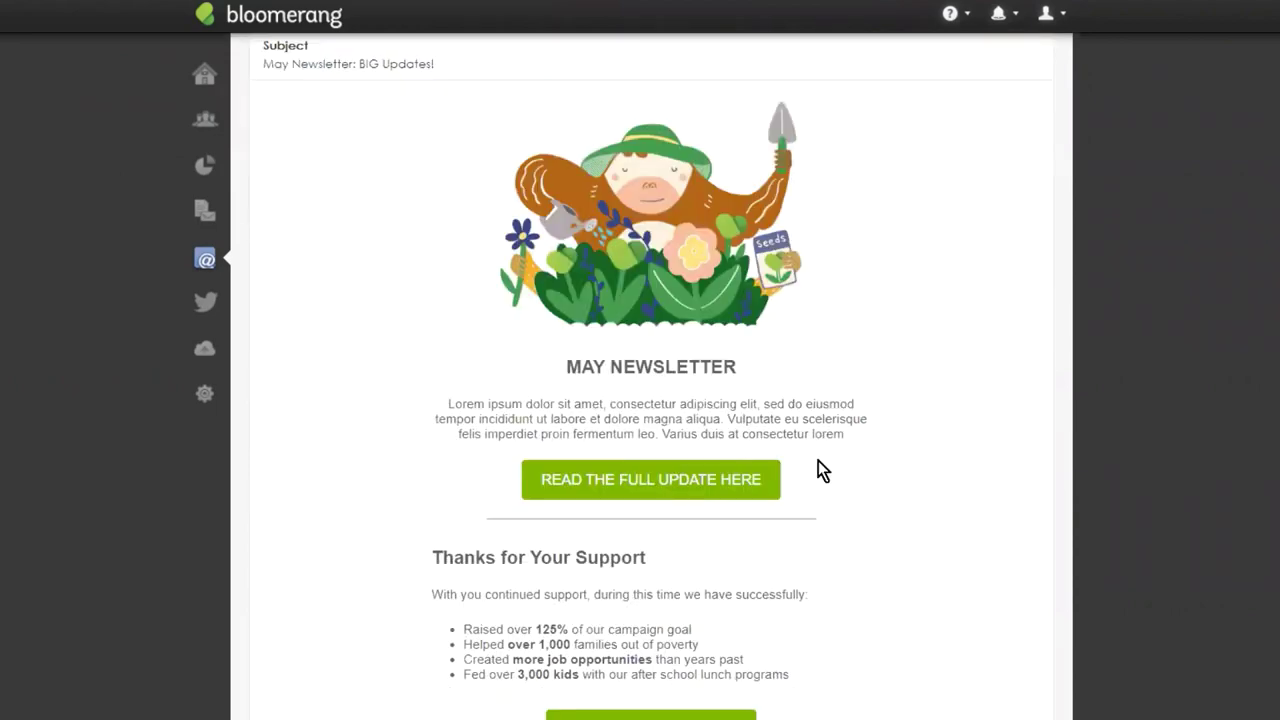
{"action": "scroll", "coordinate": [791, 309], "scroll_direction": "down", "scroll_amount": 2}
{"action": "scroll", "coordinate": [794, 311], "scroll_direction": "up", "scroll_amount": 2}
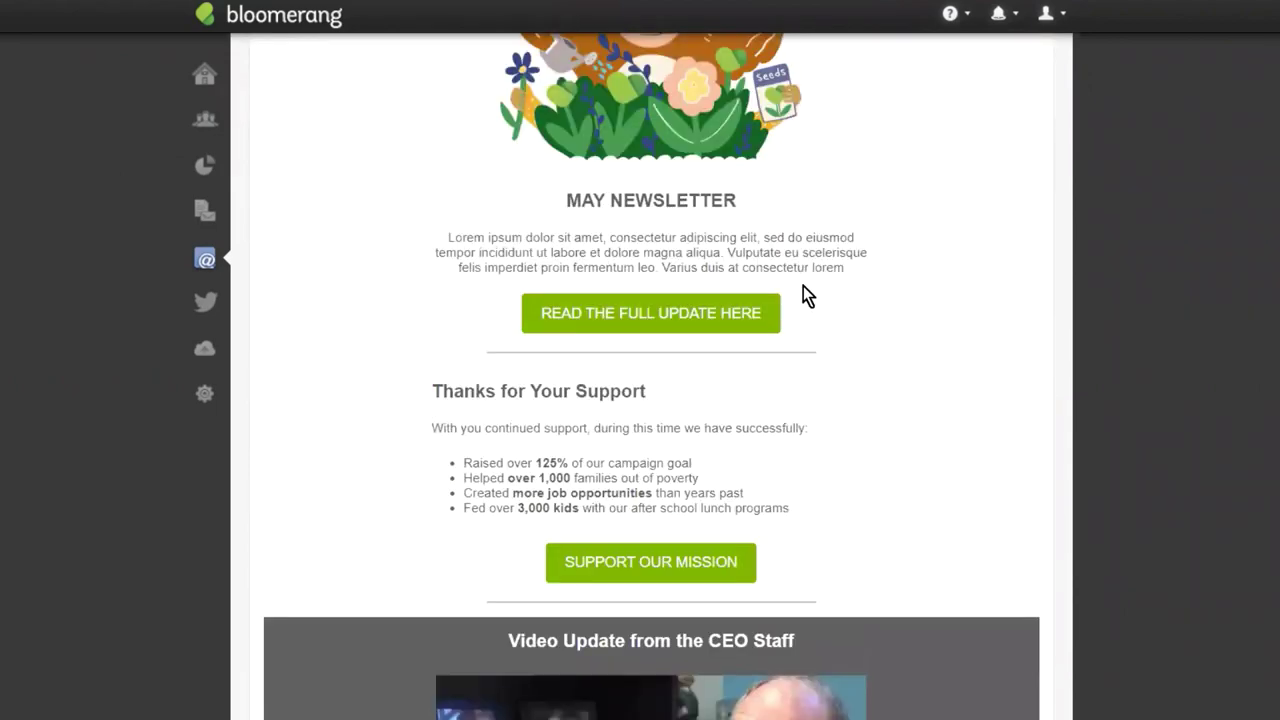
{"action": "scroll", "coordinate": [806, 294], "scroll_direction": "down", "scroll_amount": 2}
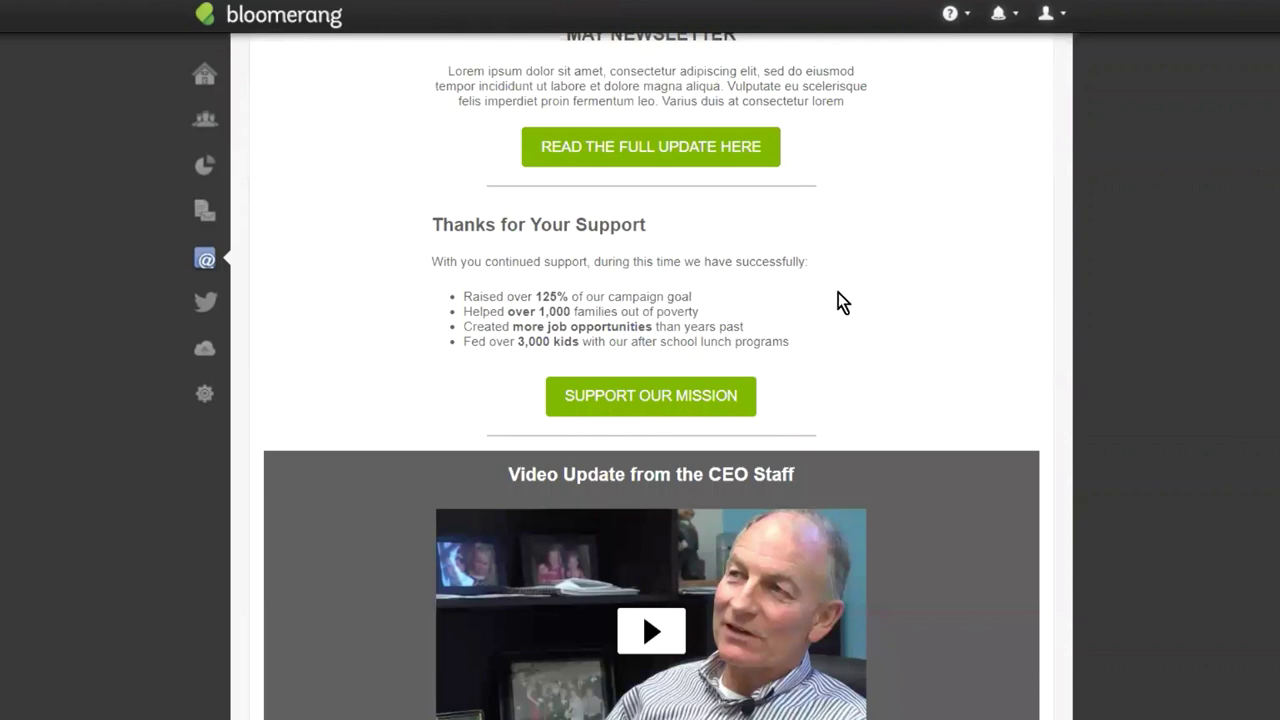
{"action": "scroll", "coordinate": [840, 302], "scroll_direction": "up", "scroll_amount": 5}
Step through three more recipients, then reopen the newsletter for editing with Make Changes.
{"action": "left_click", "coordinate": [1025, 71]}
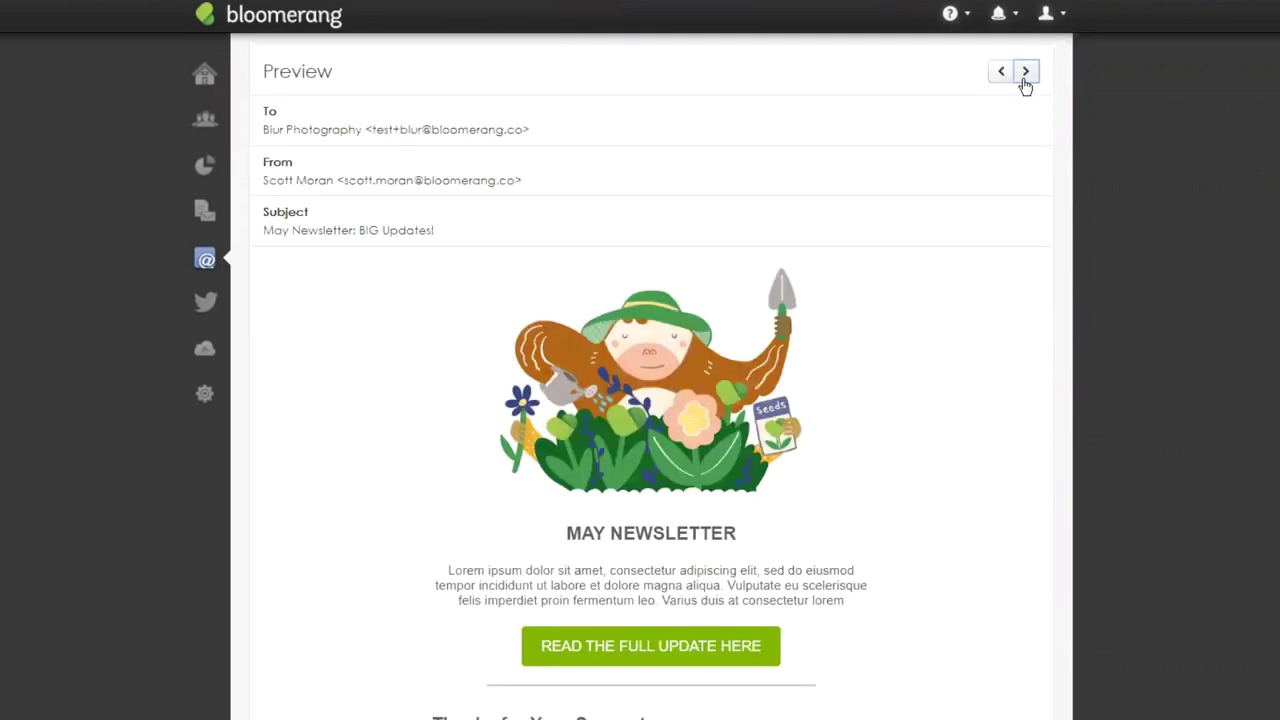
{"action": "left_click", "coordinate": [1025, 71]}
{"action": "left_click", "coordinate": [1025, 71]}
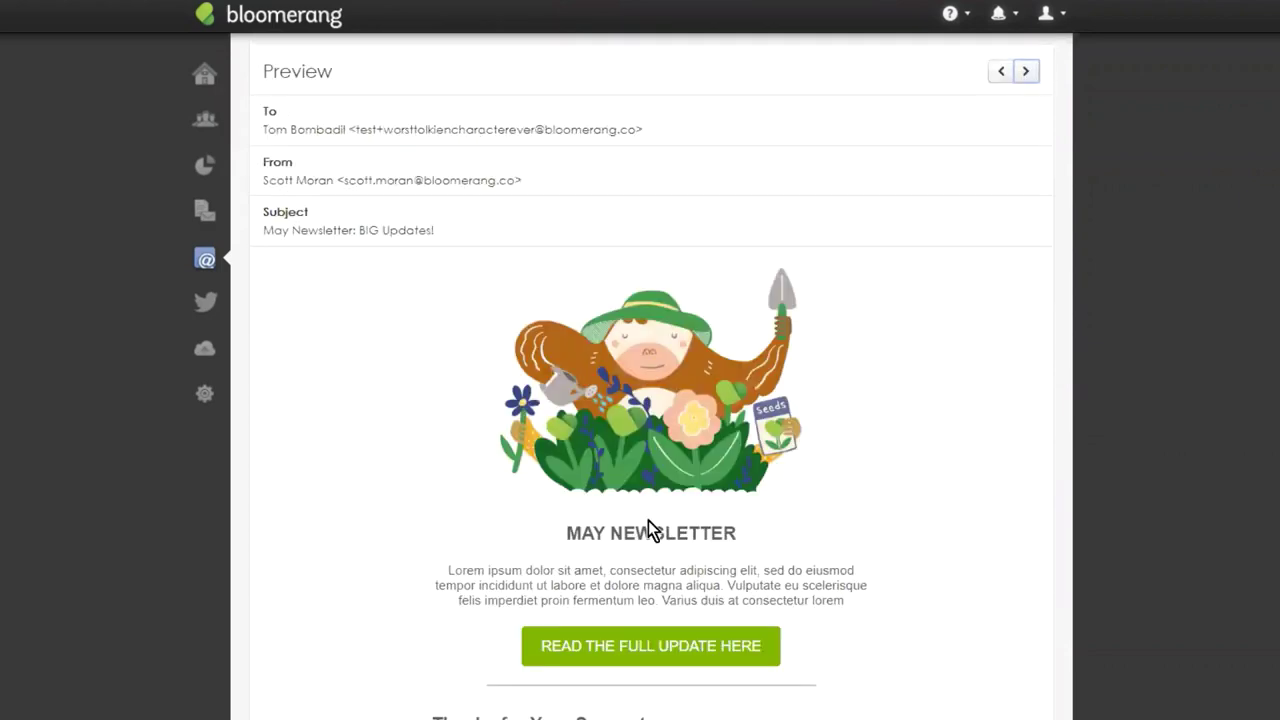
{"action": "scroll", "coordinate": [650, 522], "scroll_direction": "up", "scroll_amount": 3}
{"action": "left_click", "coordinate": [920, 82]}
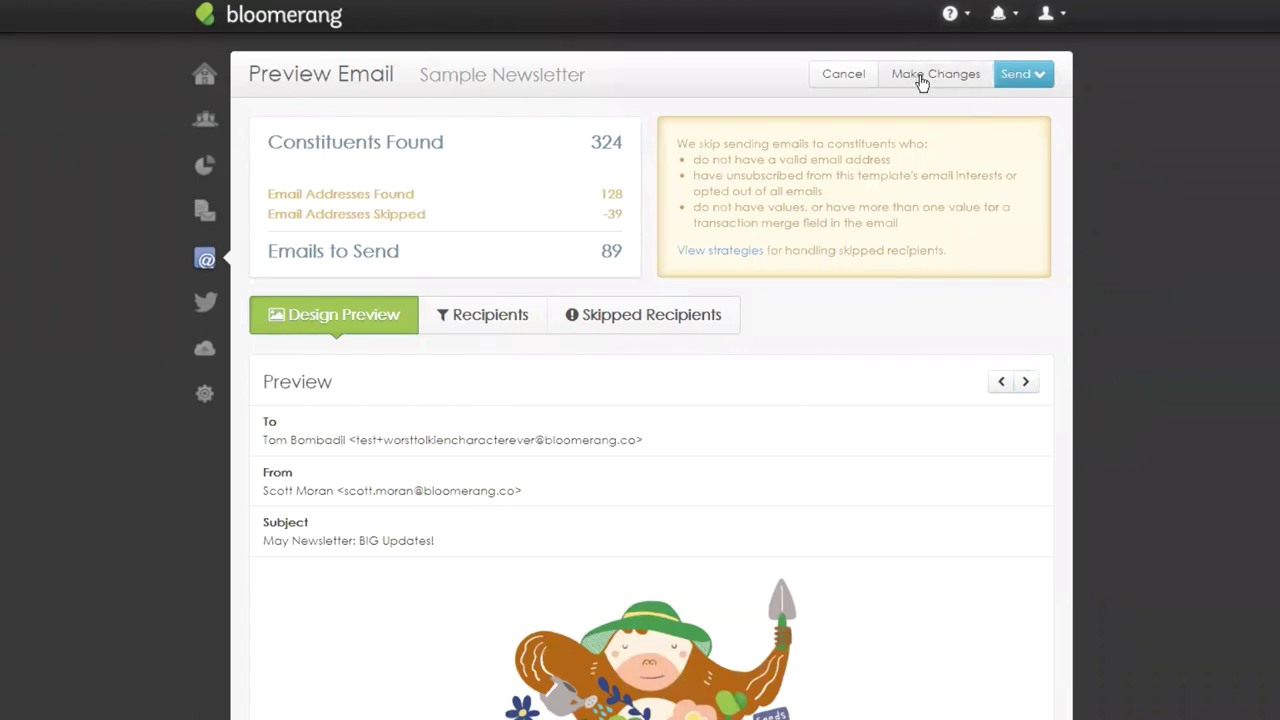
{"action": "left_click", "coordinate": [911, 80]}
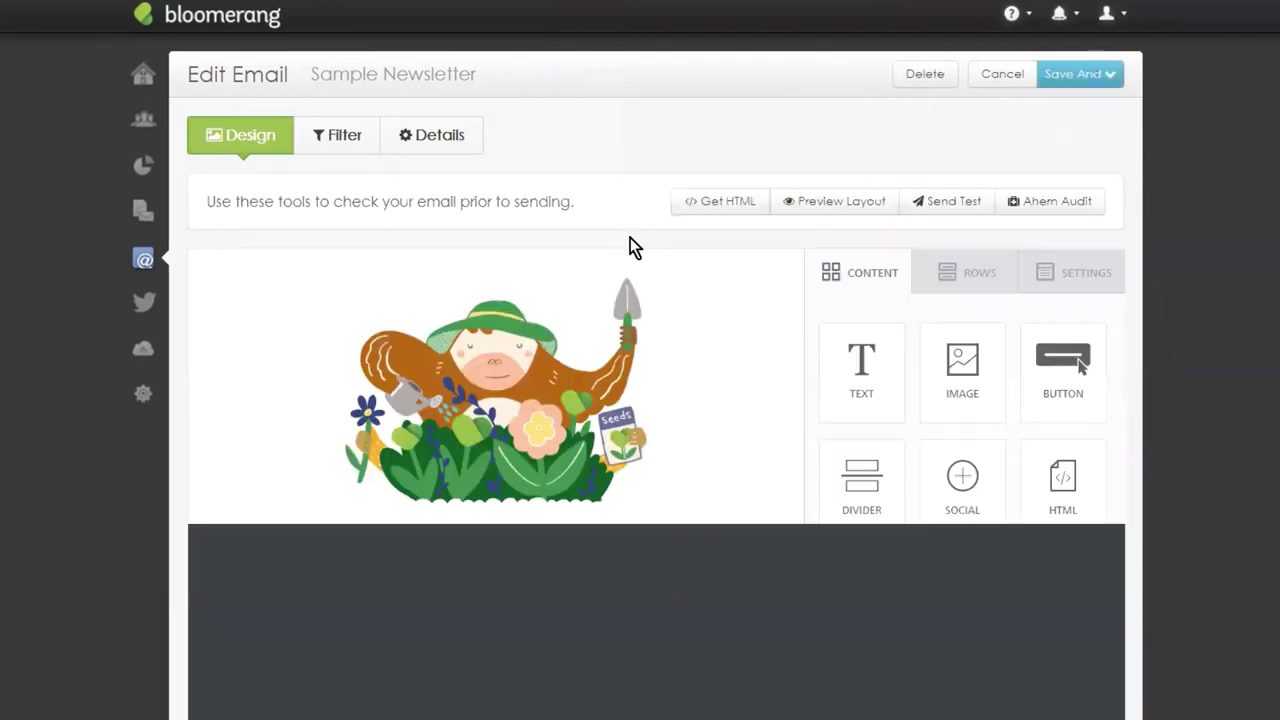
Add a 'Hey !' line above the Lorem ipsum paragraph.
{"action": "left_click", "coordinate": [293, 584]}
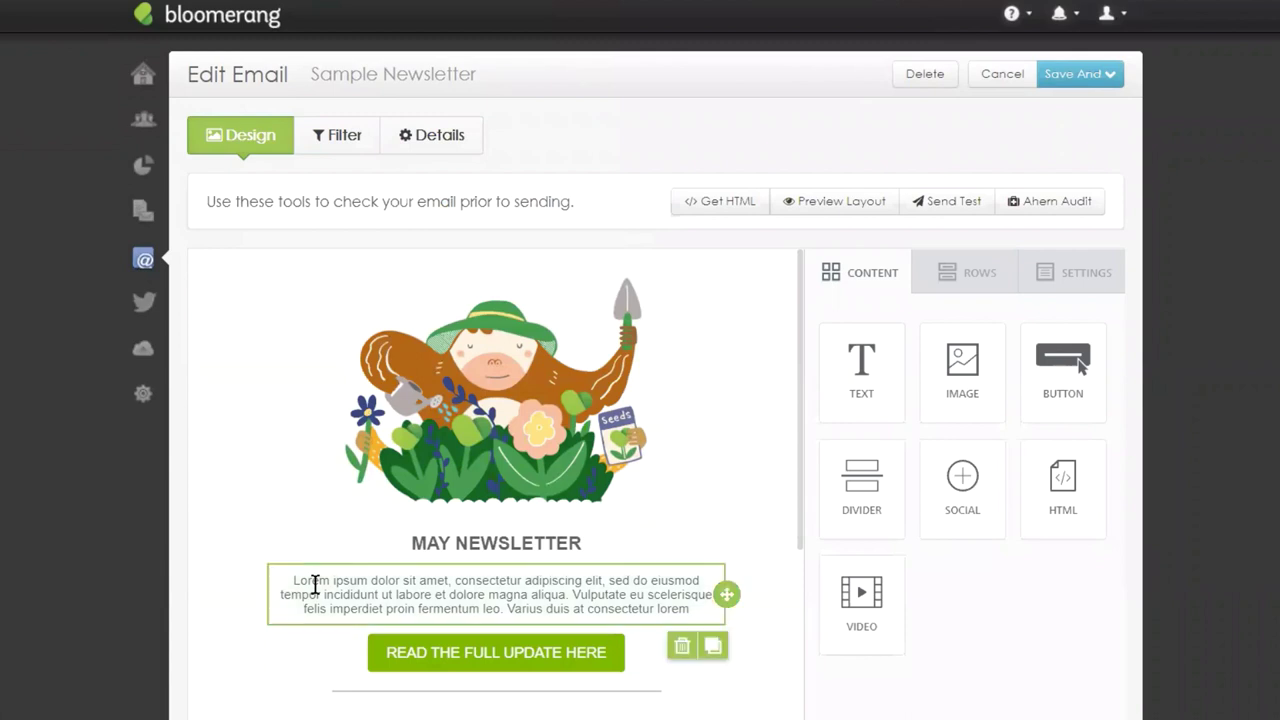
{"action": "type", "text": "Hey "}
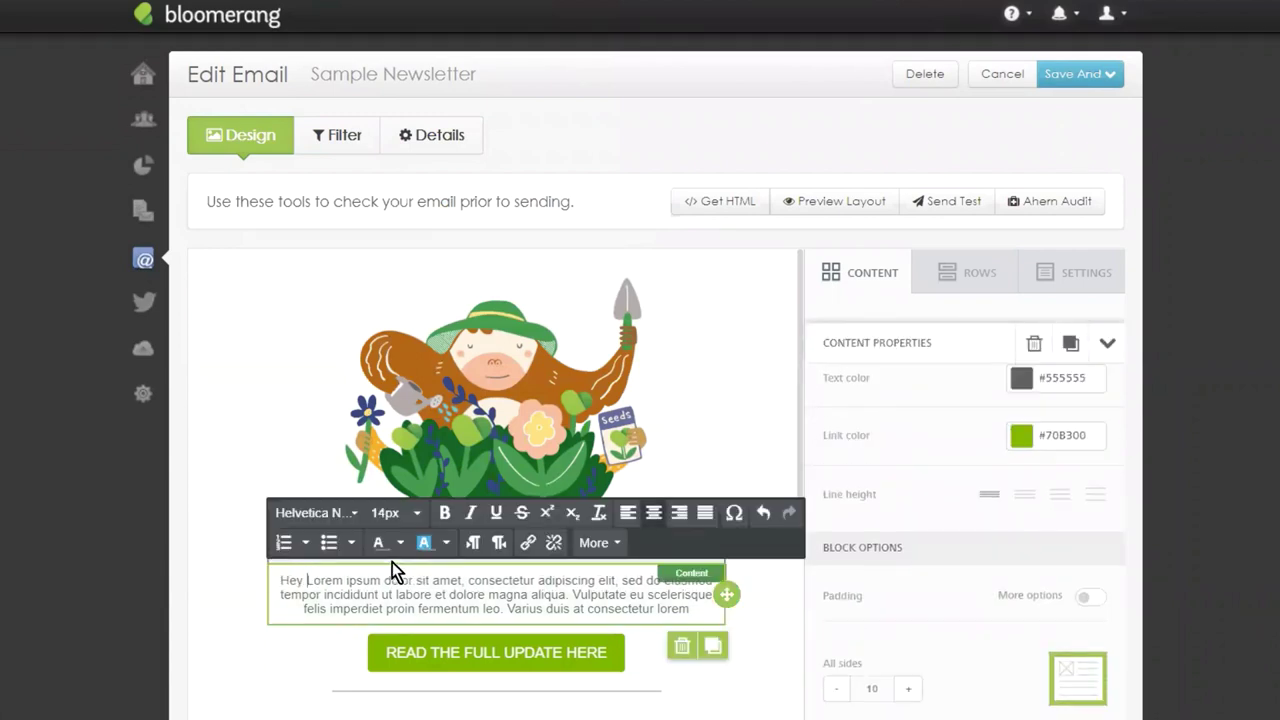
{"action": "type", "text": "!"}
{"action": "key", "text": "Return"}
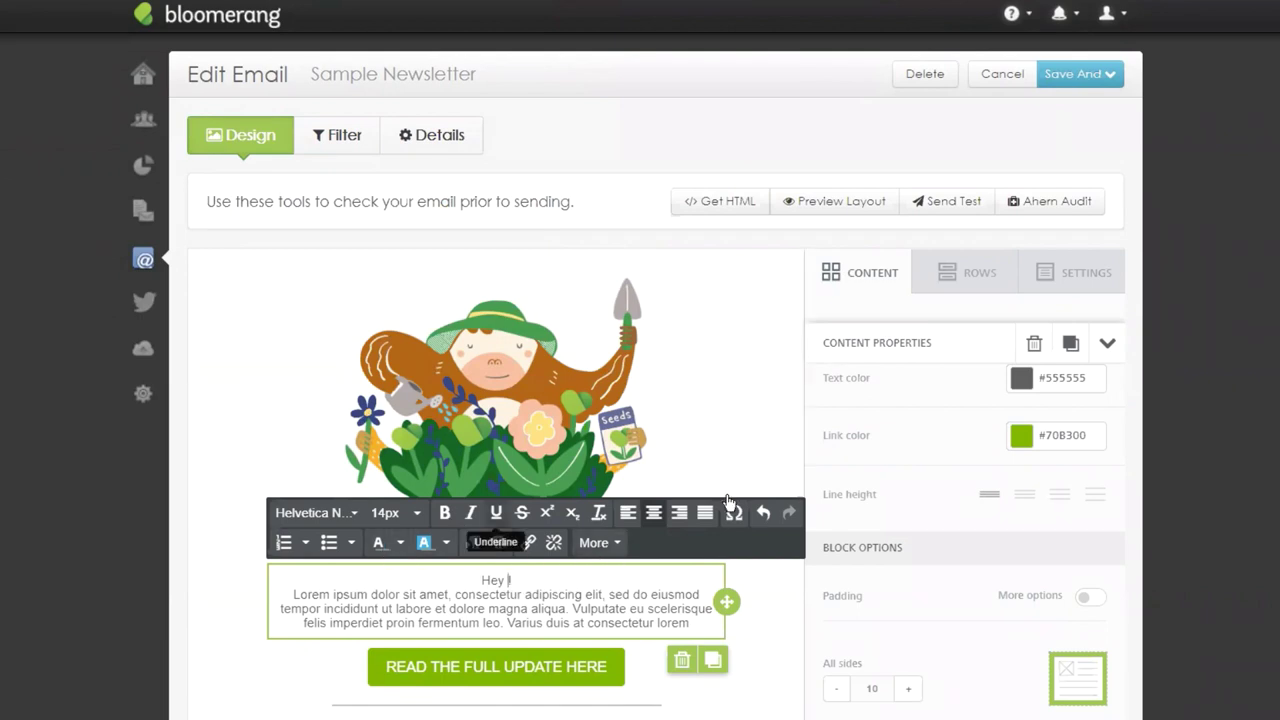
Insert the Informal Name merge field so the greeting reads 'Hey {{Informal Name}}!'.
{"action": "left_click", "coordinate": [600, 545]}
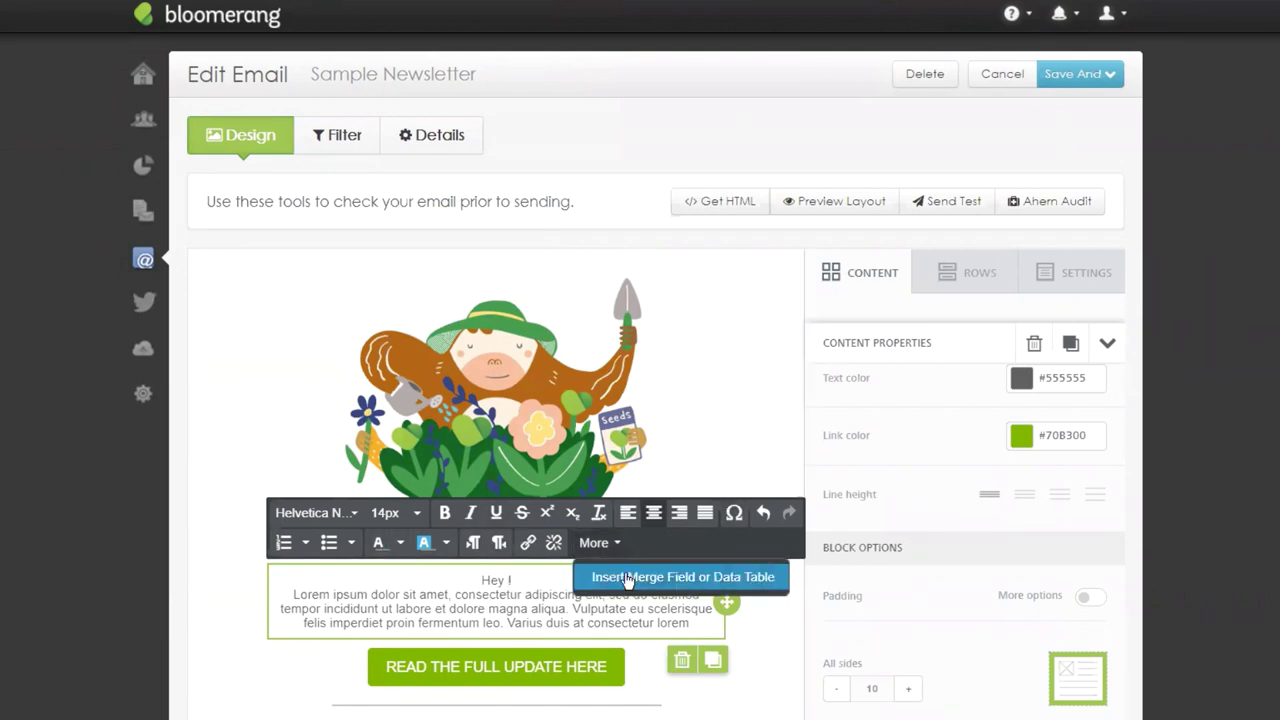
{"action": "left_click", "coordinate": [627, 578]}
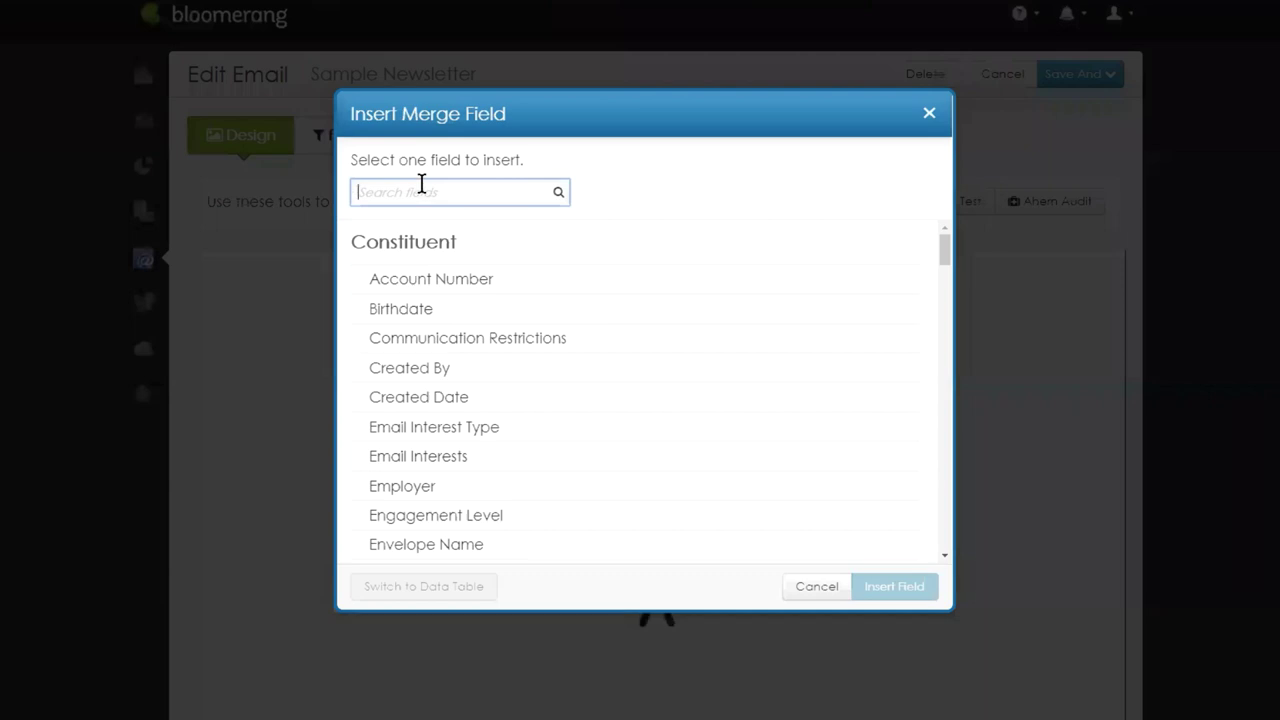
{"action": "type", "text": "Inf"}
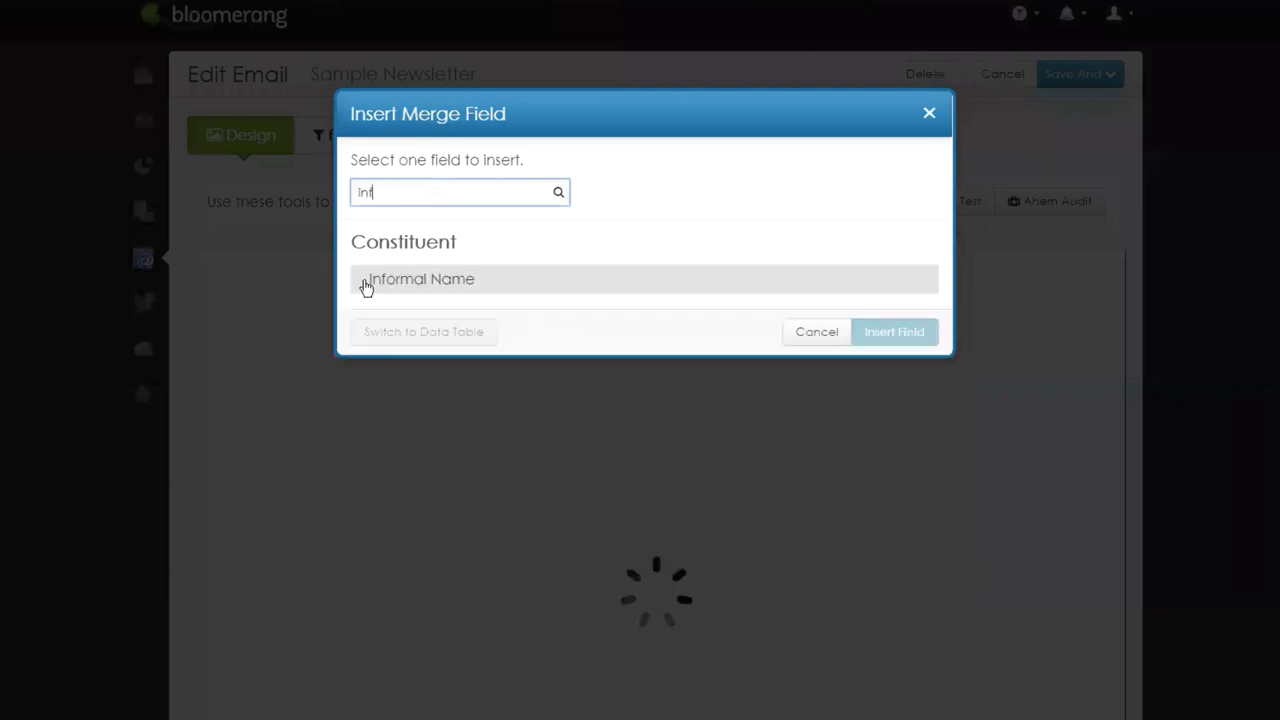
{"action": "left_click", "coordinate": [376, 272]}
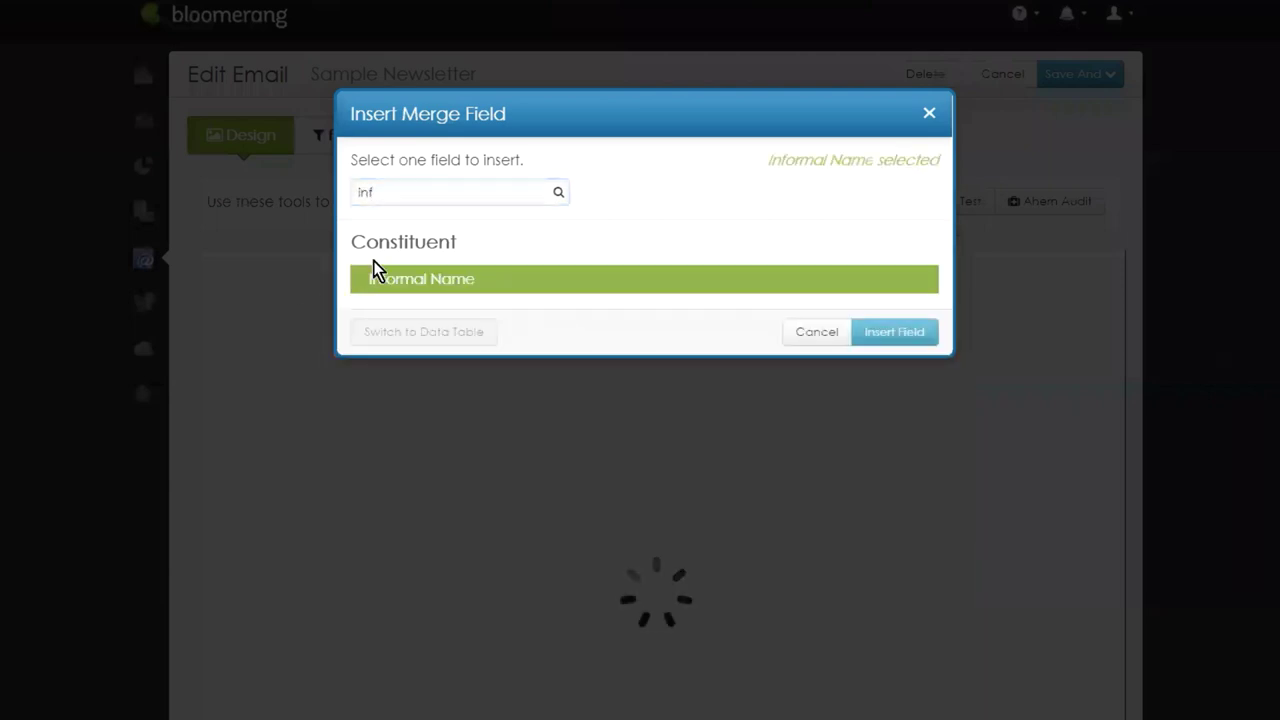
{"action": "left_click", "coordinate": [903, 340]}
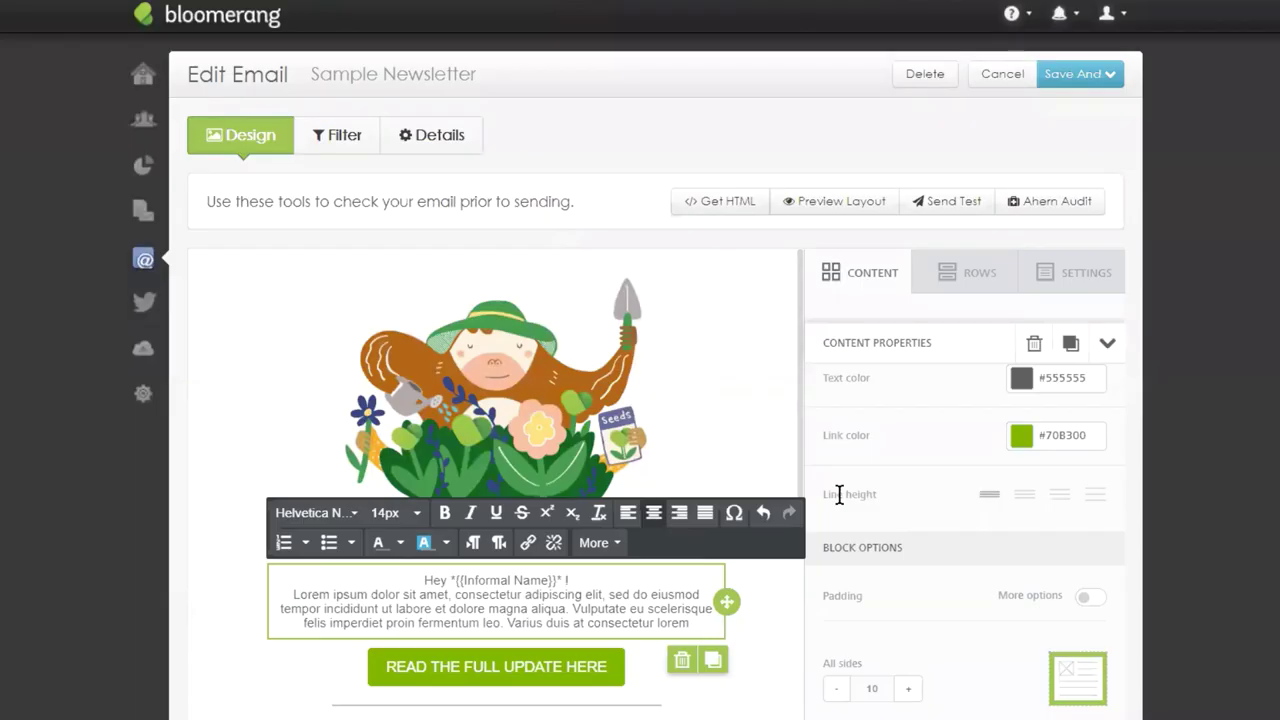
{"action": "key", "text": "BackSpace"}
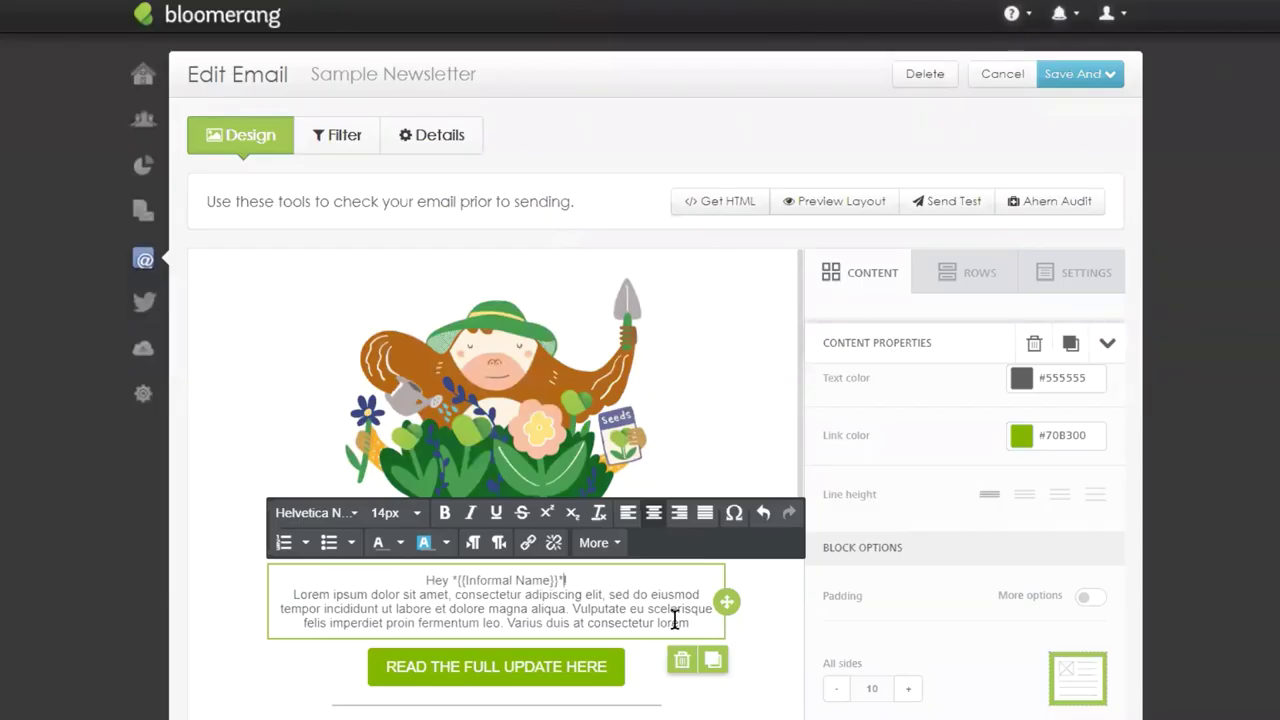
{"action": "type", "text": "!"}
{"action": "left_click", "coordinate": [1082, 74]}
Save and continue to the preview, then step through five recipients to check each personalised greeting.
{"action": "left_click", "coordinate": [1090, 122]}
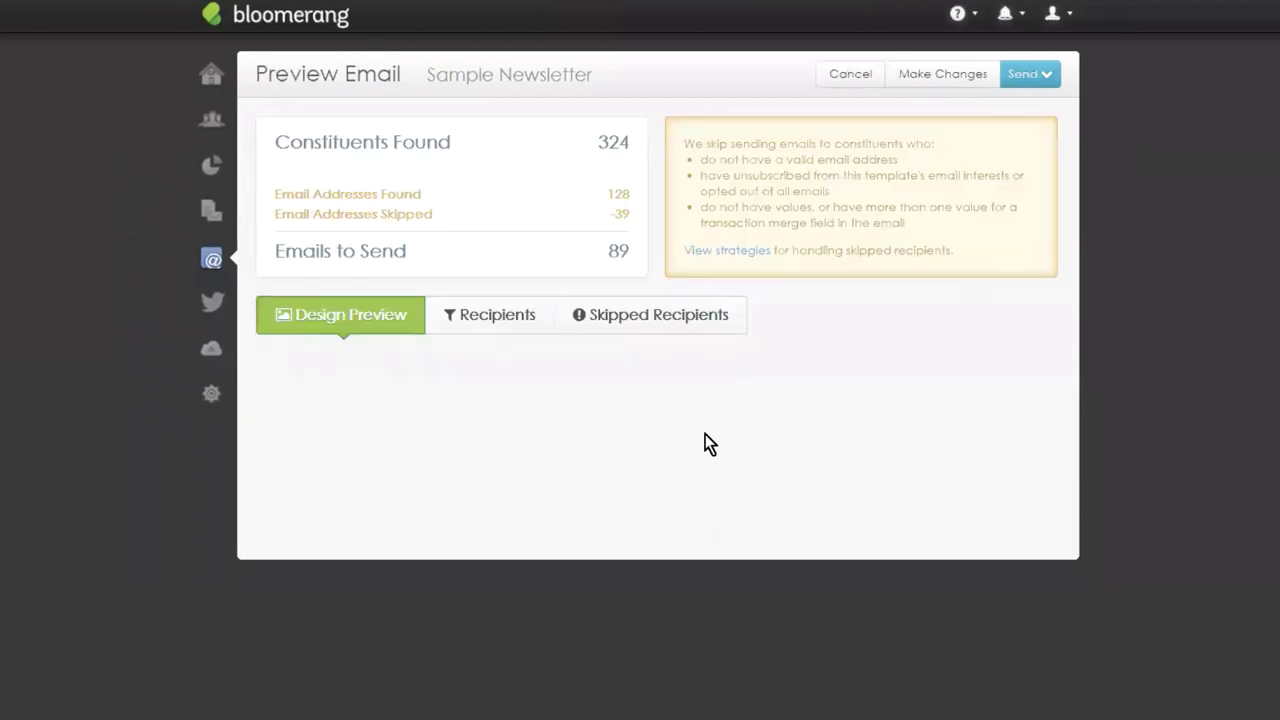
{"action": "scroll", "coordinate": [751, 403], "scroll_direction": "down", "scroll_amount": 3}
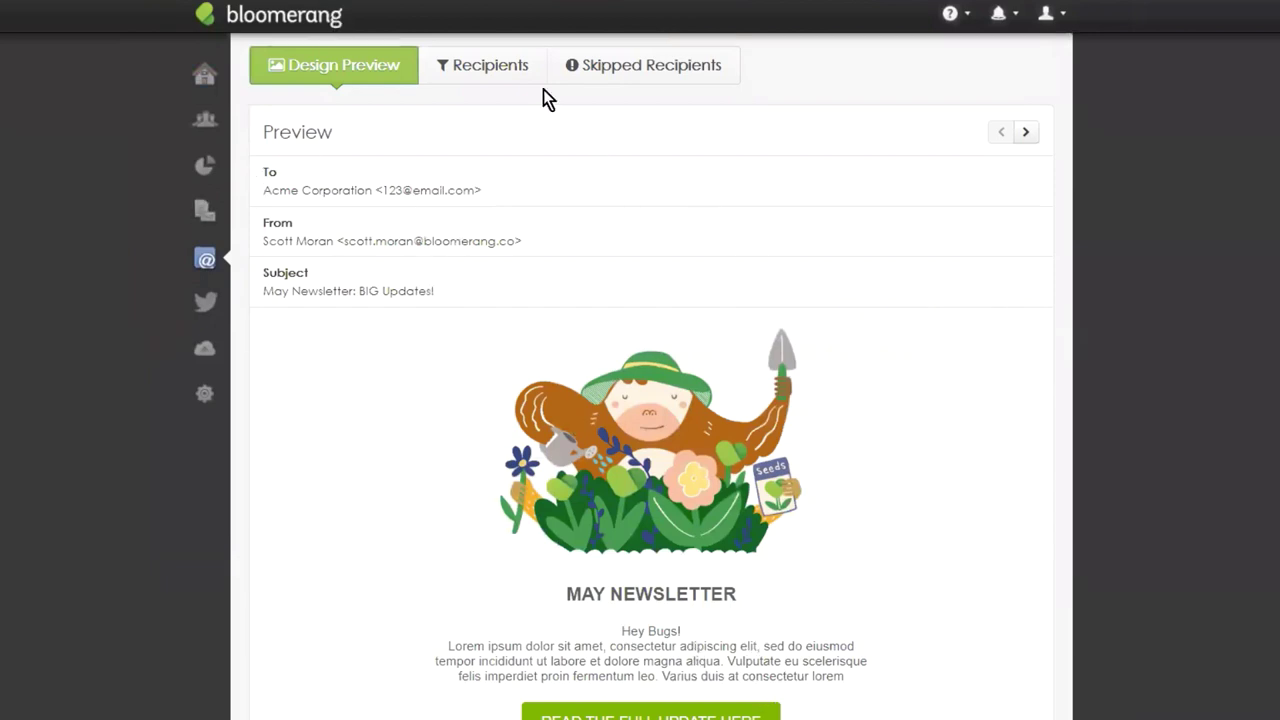
{"action": "left_click", "coordinate": [1025, 132]}
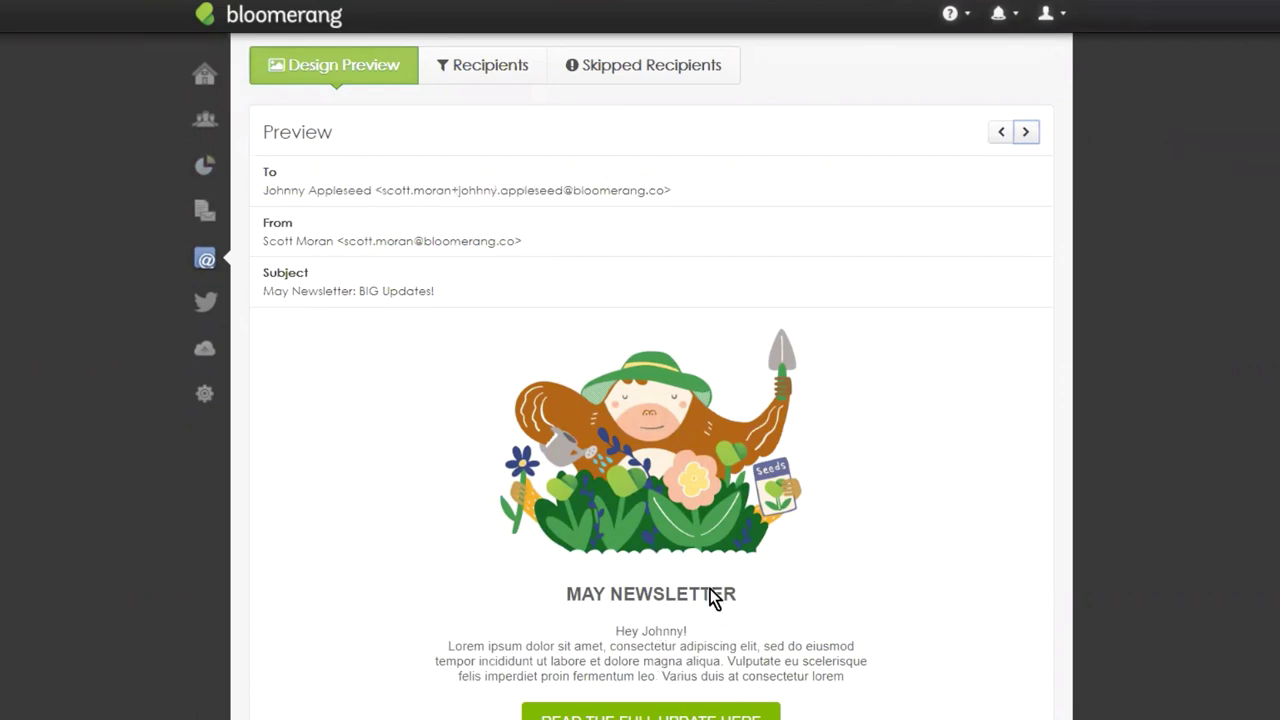
{"action": "left_click", "coordinate": [1027, 135]}
{"action": "left_click", "coordinate": [1027, 135]}
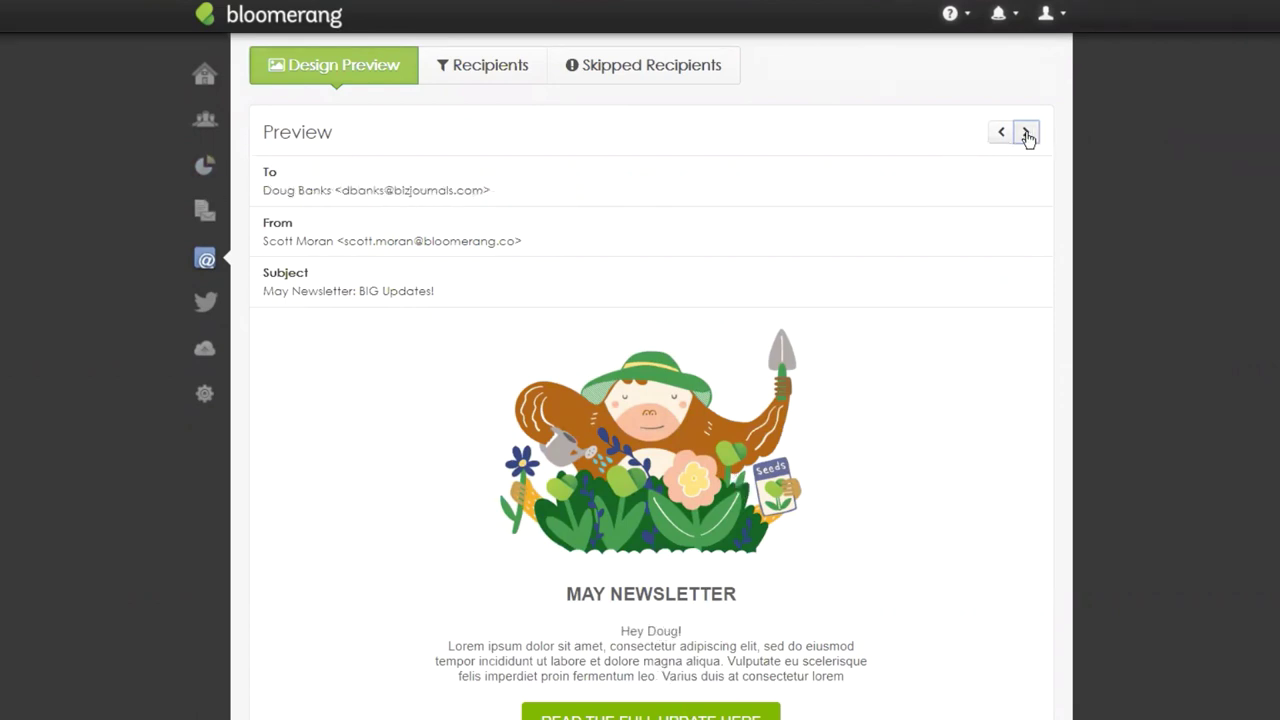
{"action": "left_click", "coordinate": [1027, 135]}
{"action": "left_click", "coordinate": [1027, 135]}
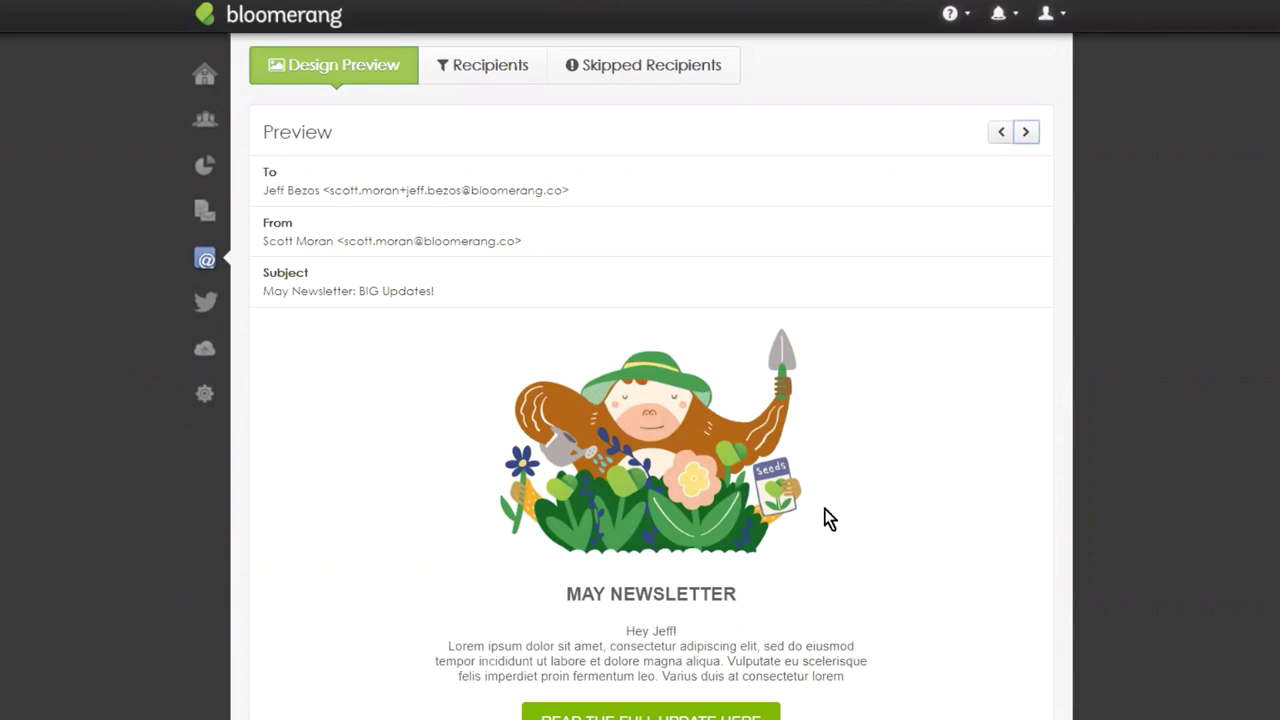
{"action": "scroll", "coordinate": [830, 500], "scroll_direction": "down", "scroll_amount": 5}
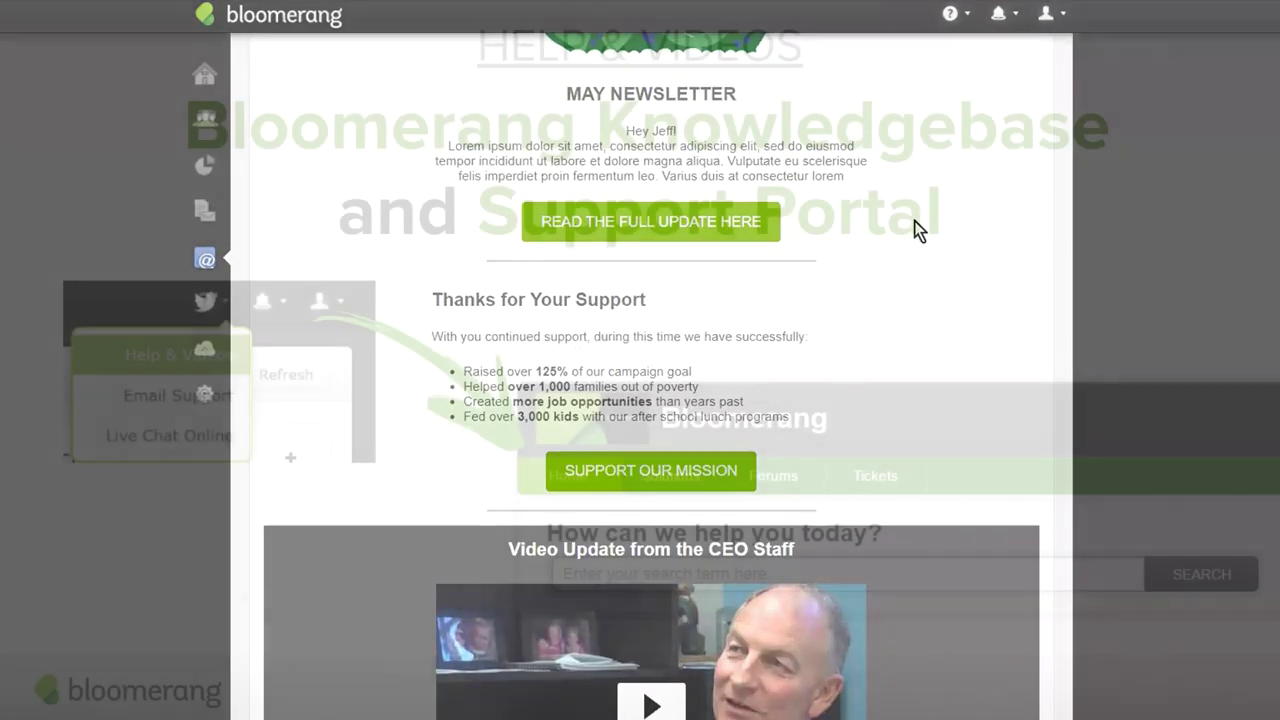